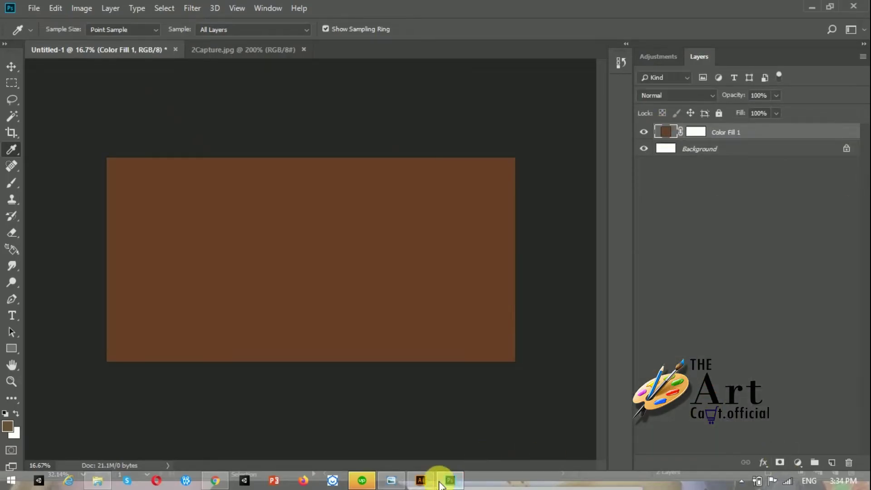
Copy the damask group from Illustrator and paste it as a small corner tile on the brown canvas.
click(420, 480)
double_click(376, 191)
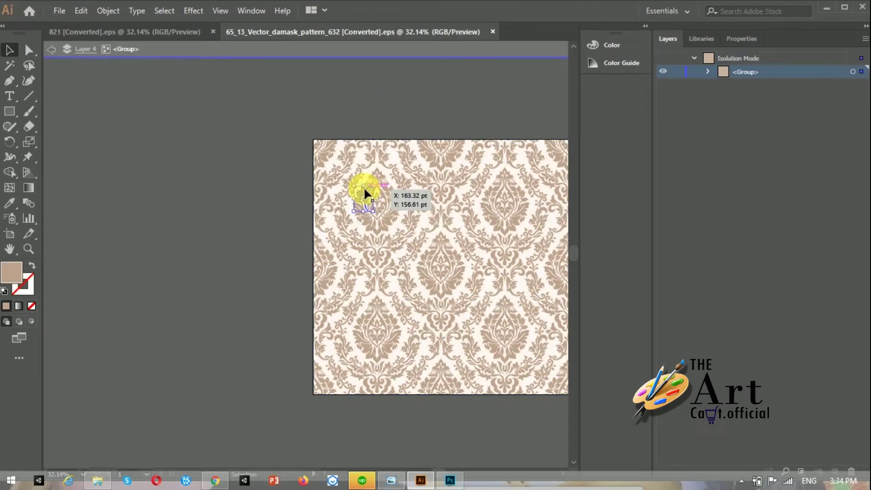
drag(364, 281, 117, 220)
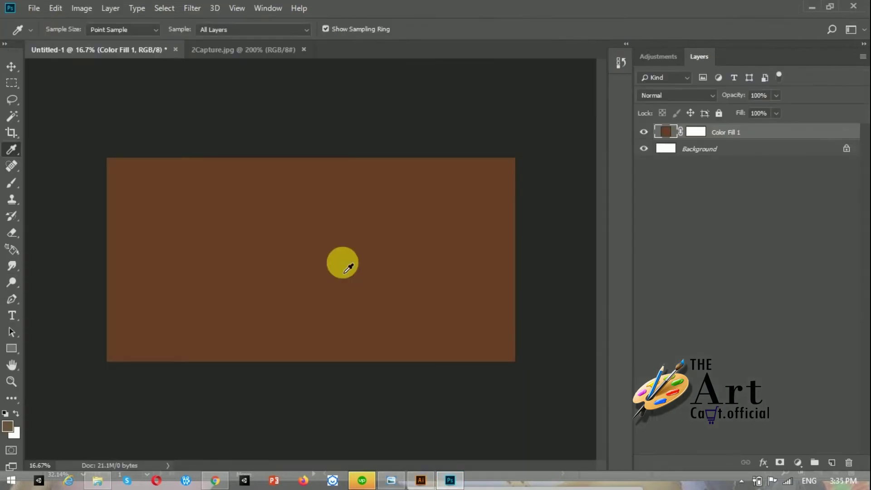
key(ctrl+v)
mouse_move(342, 262)
mouse_down()
mouse_move(298, 295)
mouse_move(307, 356)
mouse_move(196, 246)
mouse_up()
key(Return)
Duplicate the damask tile and place copies side by side to build the first row.
key(ctrl+j)
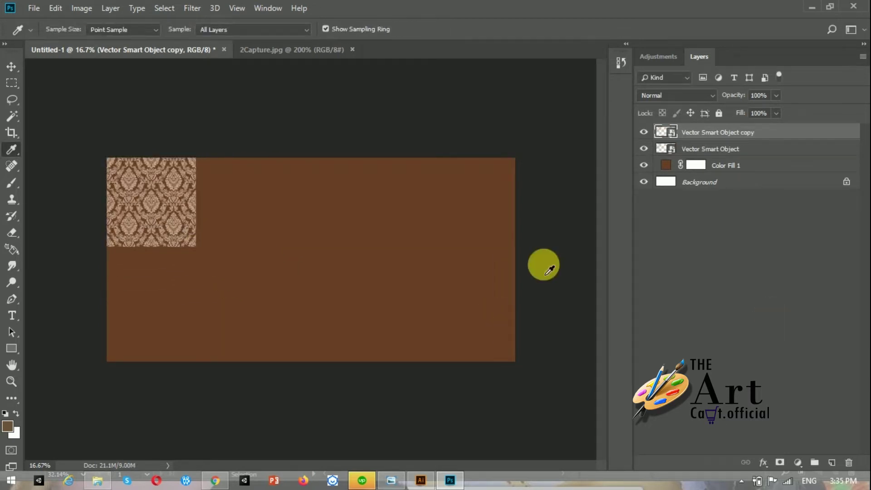
key(v)
key(shift+Right)
key(shift+Right)
key(shift+Right)
key(shift+Right)
key(shift+Right)
key(shift+Right)
key(shift+Right)
key(shift+Right)
key(shift+Right)
key(shift+Right)
key(shift+Right)
key(shift+Right)
shift+click(749, 147)
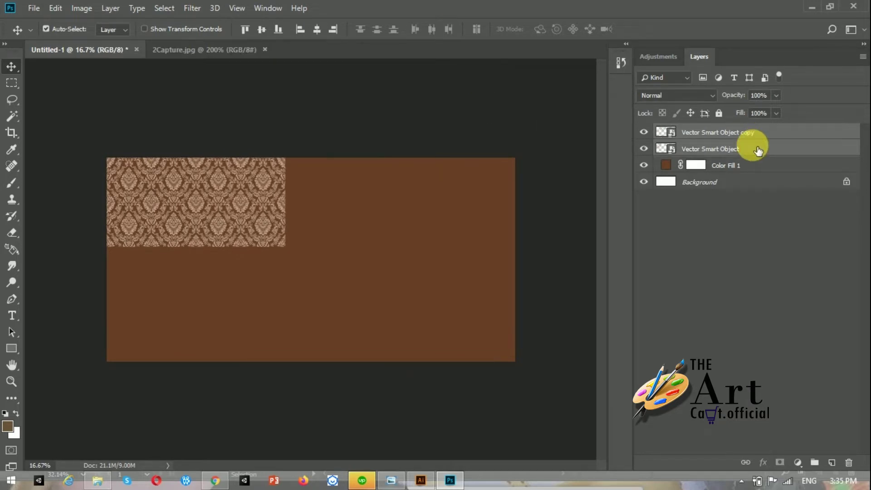
key(ctrl+j)
drag(258, 204, 439, 203)
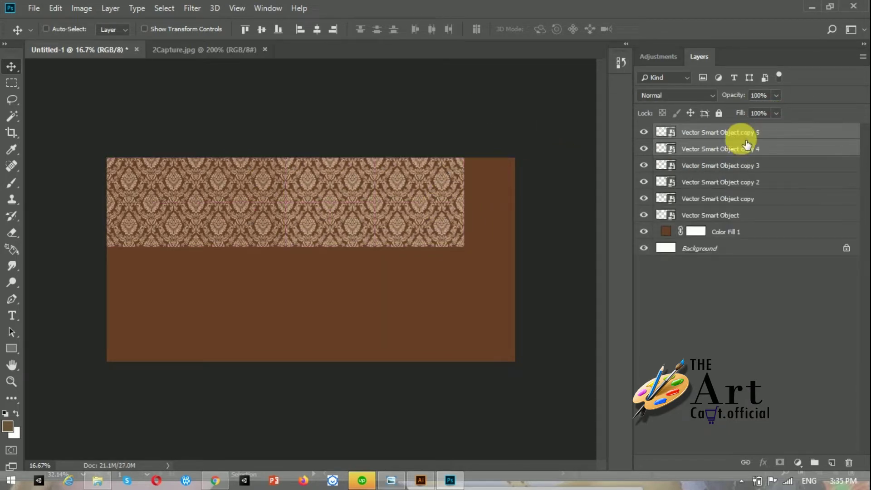
Duplicate the tile row and stack copies down the canvas.
shift+click(744, 182)
key(ctrl+j)
drag(317, 230, 311, 300)
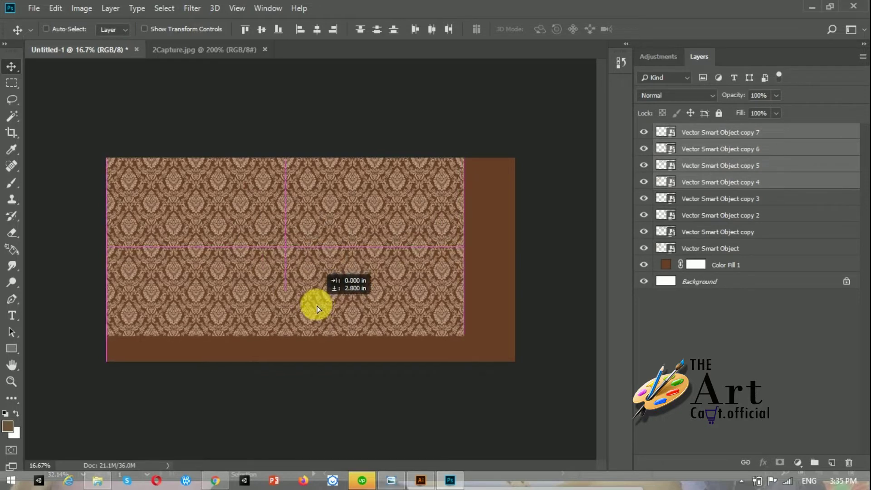
key(ctrl+j)
drag(398, 282, 406, 359)
key(ctrl+j)
drag(553, 407, 468, 162)
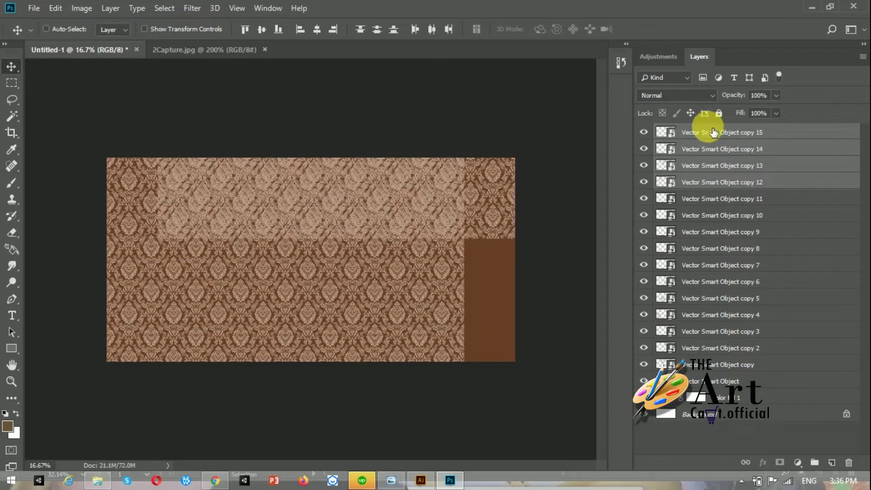
Delete extra copies, fill the right-hand column with tiles, and select all tile layers.
click(693, 130)
key(Delete)
key(Delete)
key(Delete)
drag(275, 182, 493, 188)
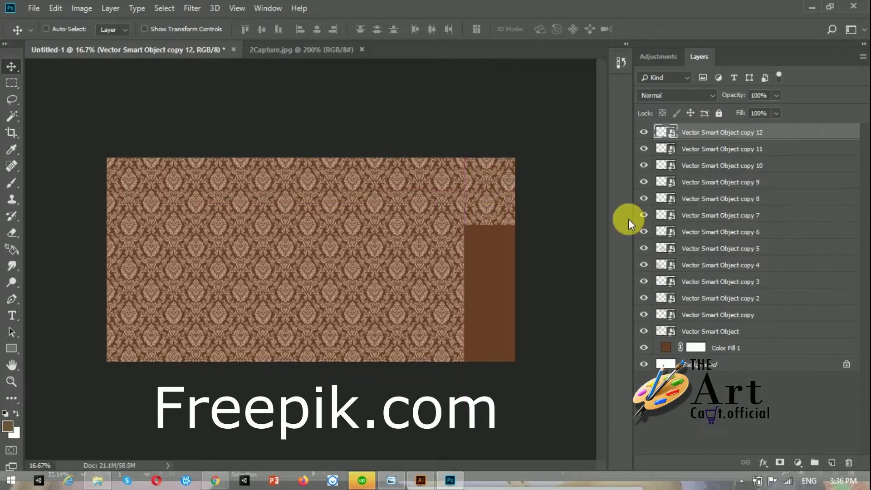
key(ctrl+j)
key(shift+Down)
key(shift+Down)
key(shift+Down)
key(shift+Down)
key(shift+Down)
key(shift+Down)
key(shift+Down)
key(shift+Down)
key(shift+Down)
key(shift+Down)
key(shift+Down)
key(shift+Down)
key(shift+Down)
key(shift+Down)
key(shift+Down)
key(shift+Down)
key(shift+Down)
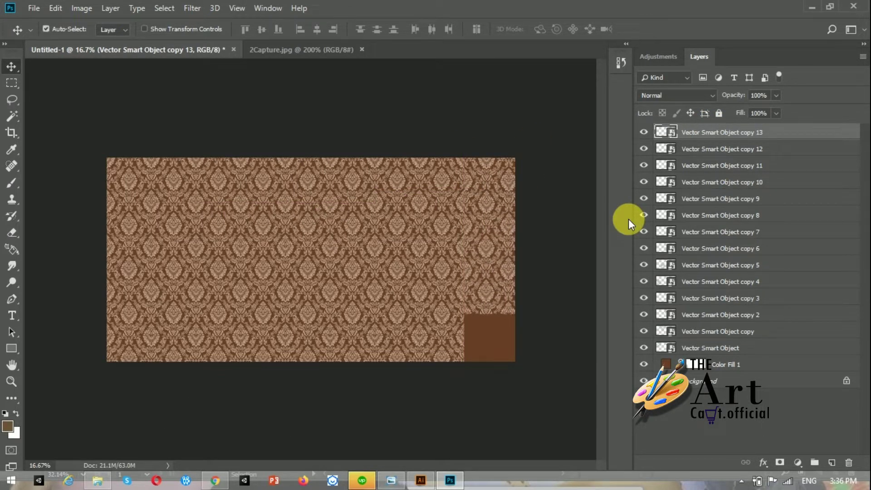
key(ctrl+j)
key(shift+Down)
key(shift+Down)
key(shift+Down)
key(shift+Down)
key(shift+Down)
key(shift+Down)
key(shift+Down)
key(shift+Down)
key(shift+Down)
key(shift+Down)
key(shift+Down)
key(shift+Down)
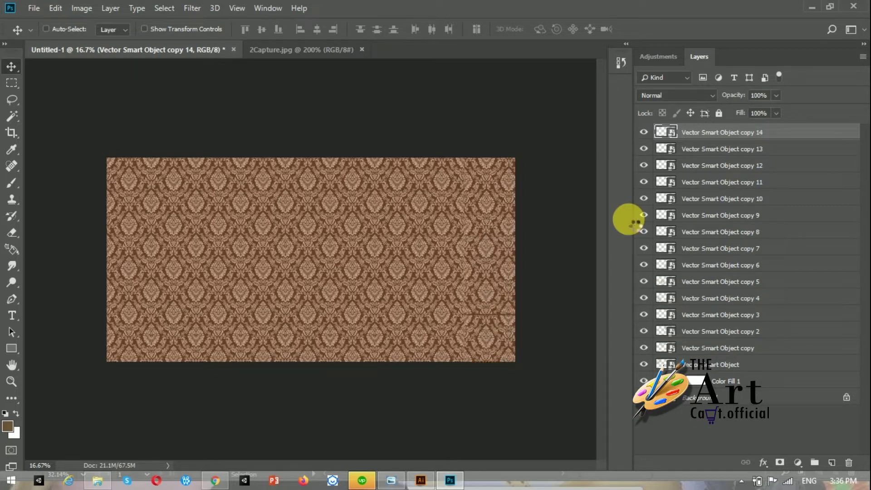
drag(715, 141, 703, 363)
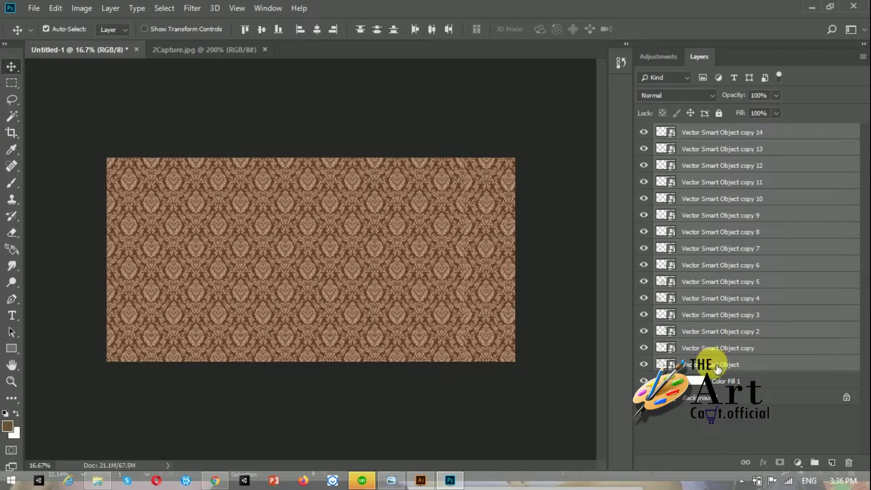
Group the tile layers, crop to the canvas, duplicate the group and hide the original.
key(ctrl+g)
key(c)
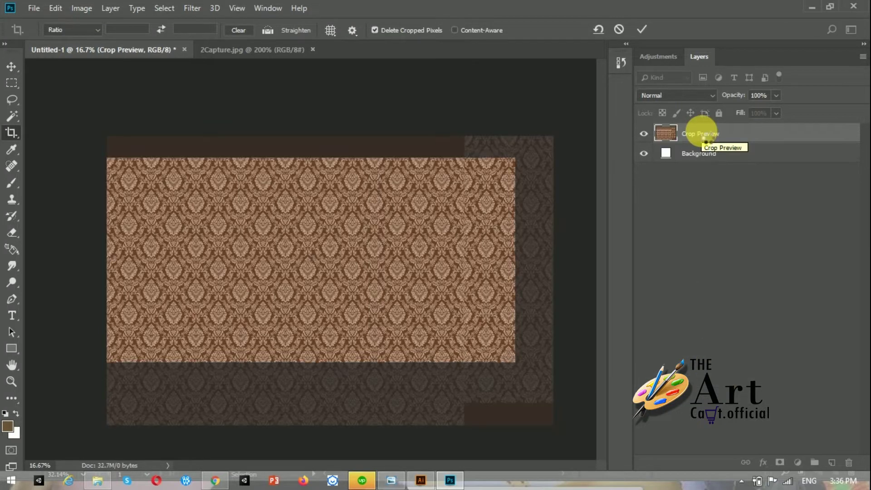
key(Return)
key(ctrl+j)
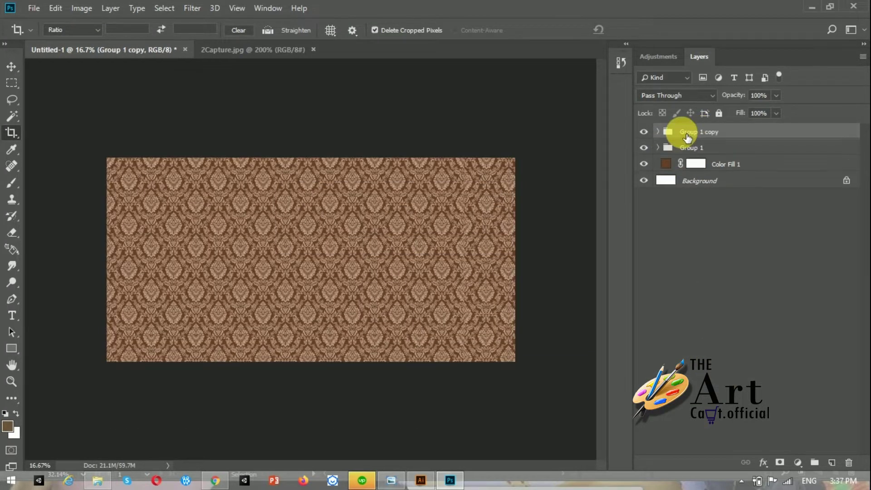
click(644, 148)
Merge the duplicated group into one layer and crop away the overhanging pattern.
right_click(686, 132)
click(730, 370)
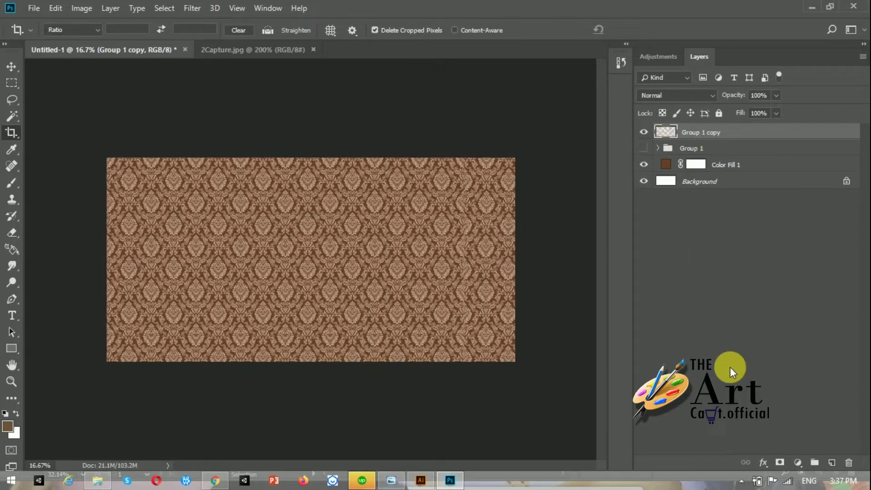
ctrl+click(665, 132)
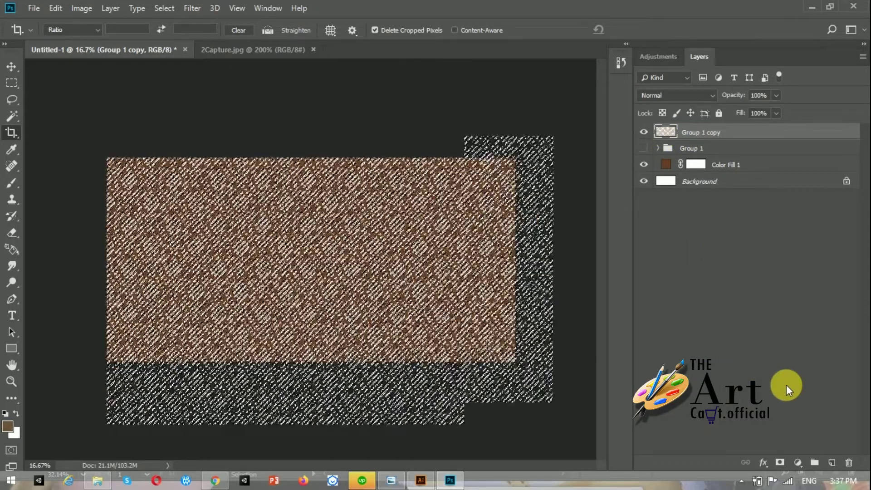
key(ctrl+d)
click(238, 277)
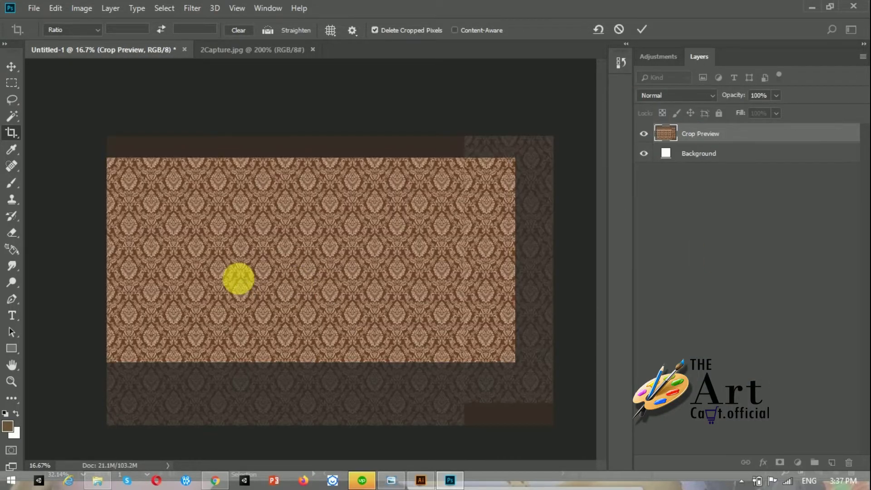
key(Return)
click(674, 138)
Add a Gradient Fill layer using a gold gradient preset.
click(798, 462)
click(760, 247)
click(744, 212)
click(746, 174)
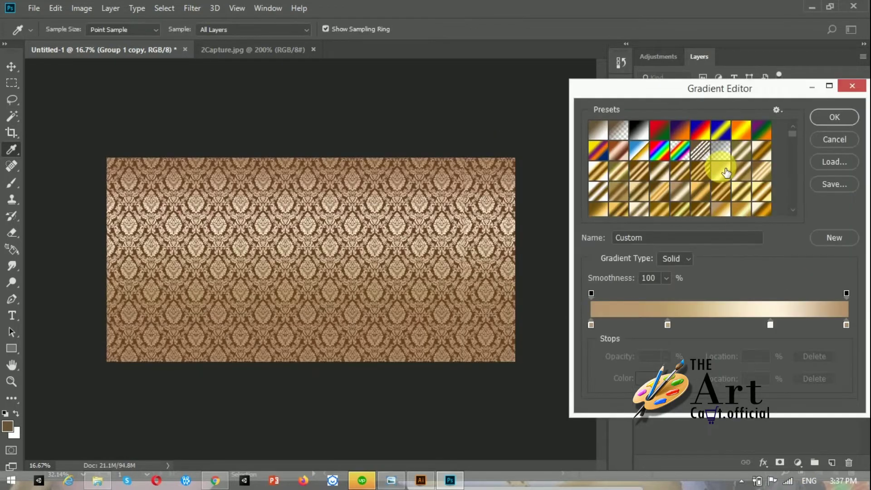
Remove one stop, recolour a stop to tan b99f6e, and move stops to 35% and 79%.
click(685, 192)
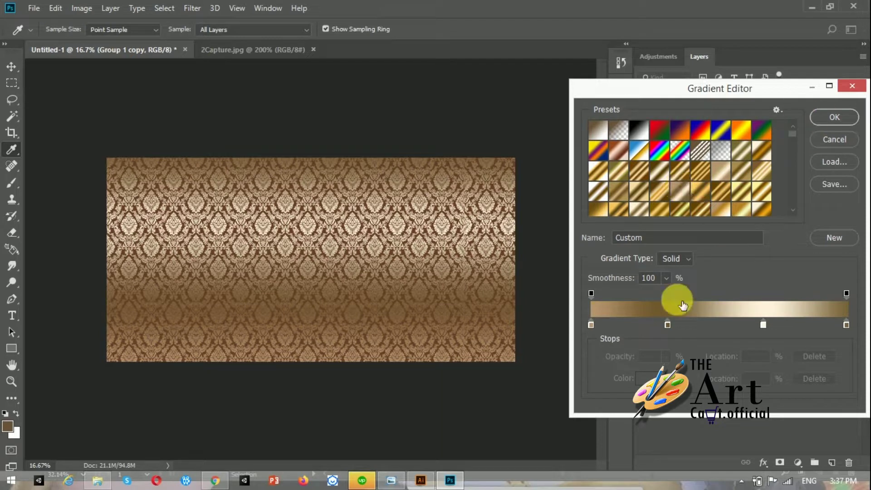
double_click(666, 325)
drag(616, 285, 599, 278)
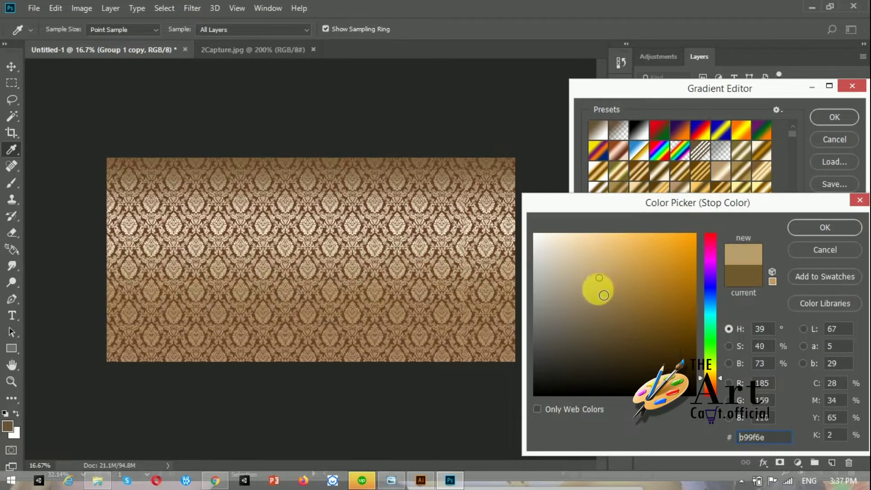
click(826, 227)
drag(755, 325, 771, 324)
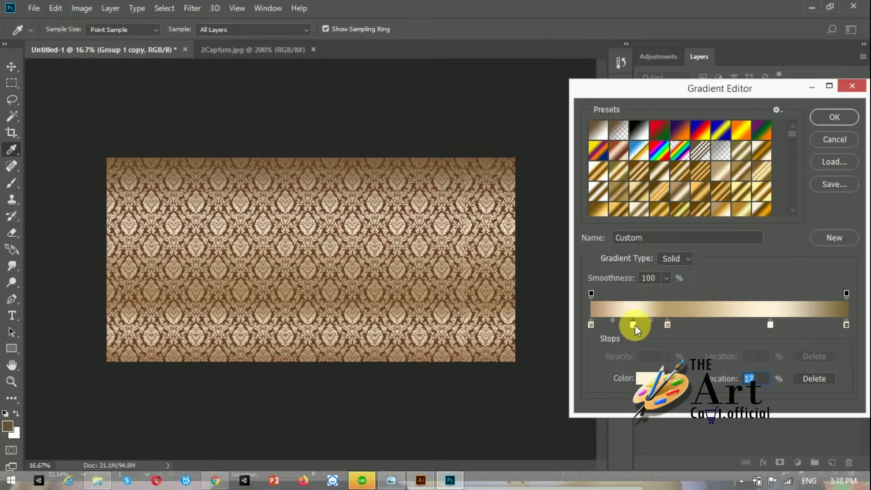
drag(667, 325, 680, 325)
drag(769, 324, 794, 325)
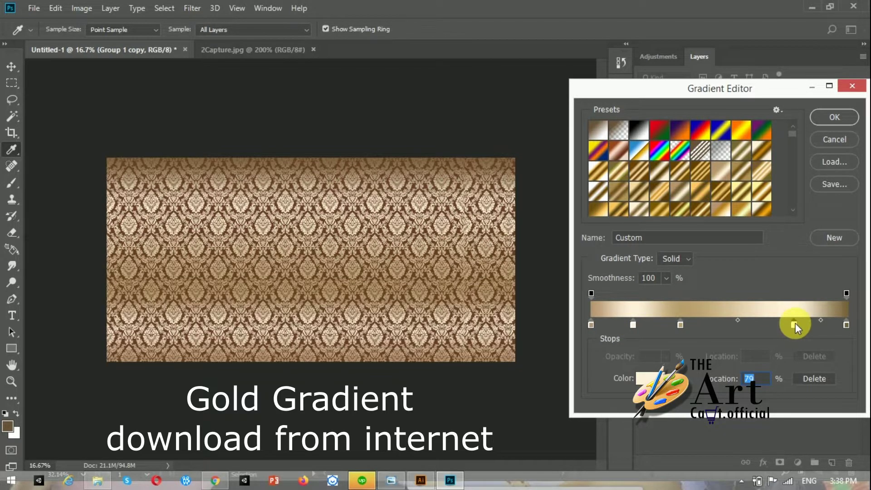
click(834, 117)
click(830, 219)
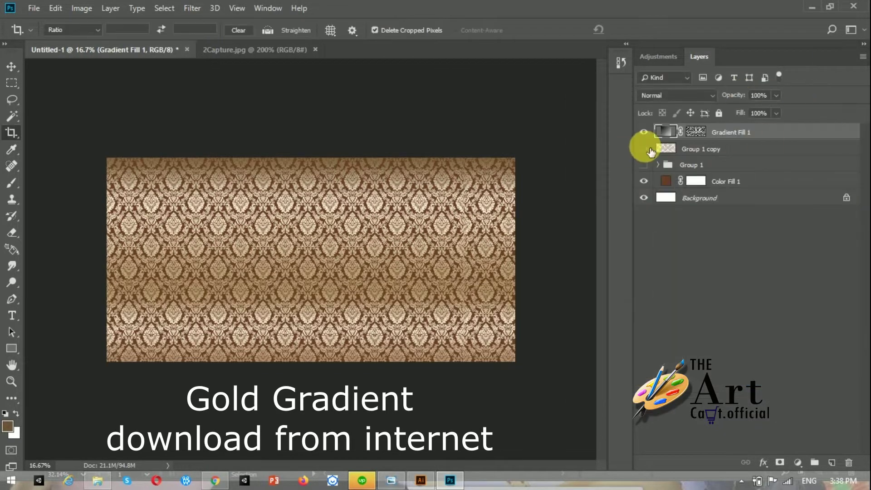
Set Gradient Fill 1 to 79% opacity with a 1 px brown (6b3a22) Stroke effect.
click(643, 149)
drag(776, 109, 764, 109)
click(763, 462)
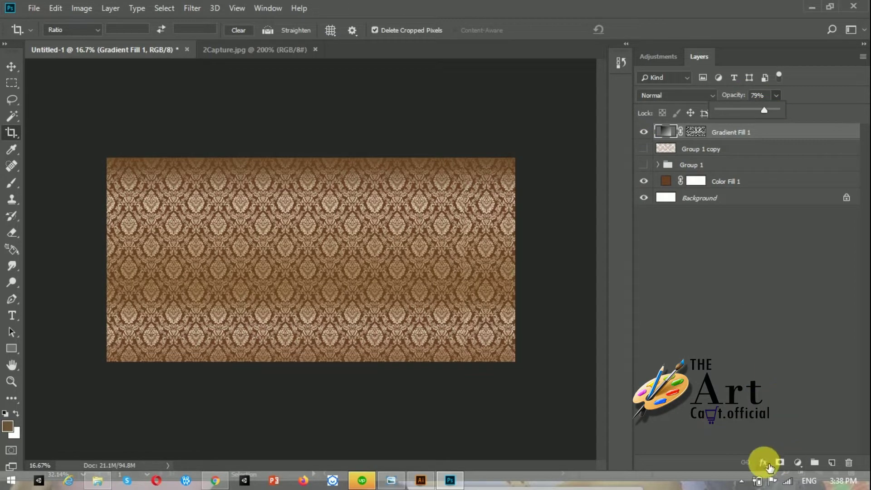
click(777, 366)
click(564, 292)
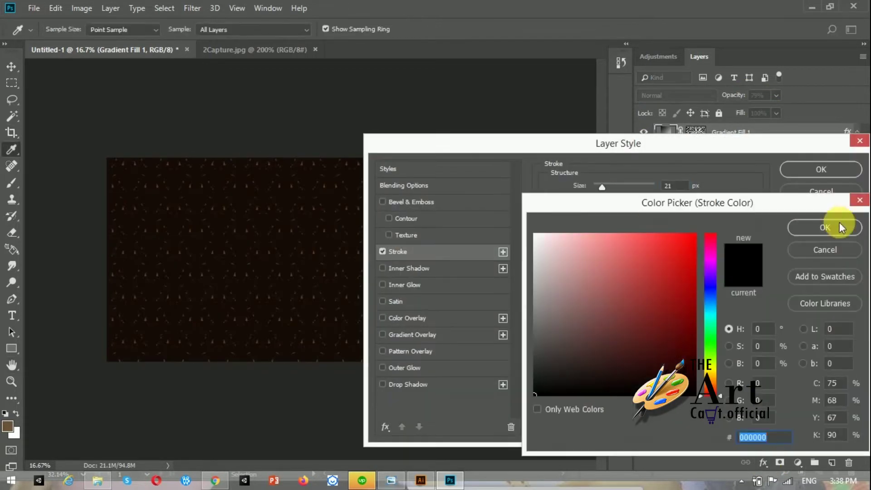
text(6b3a22)
key(Return)
drag(602, 187, 592, 187)
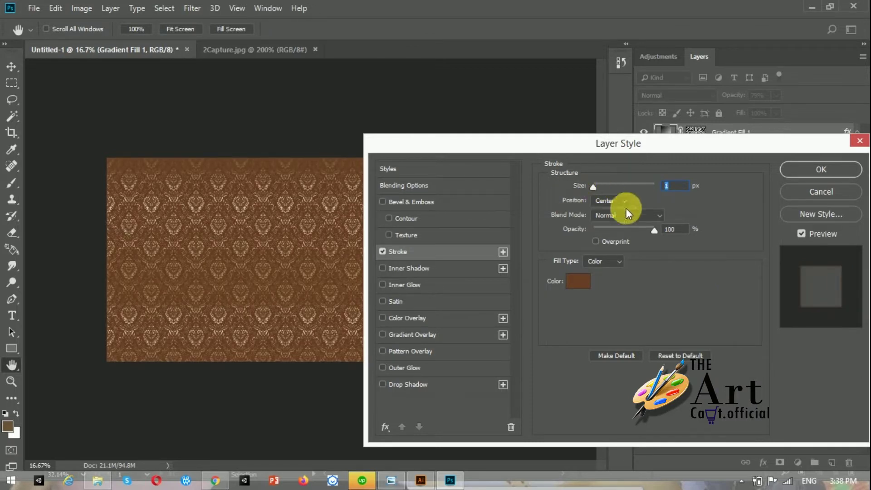
drag(608, 230, 593, 232)
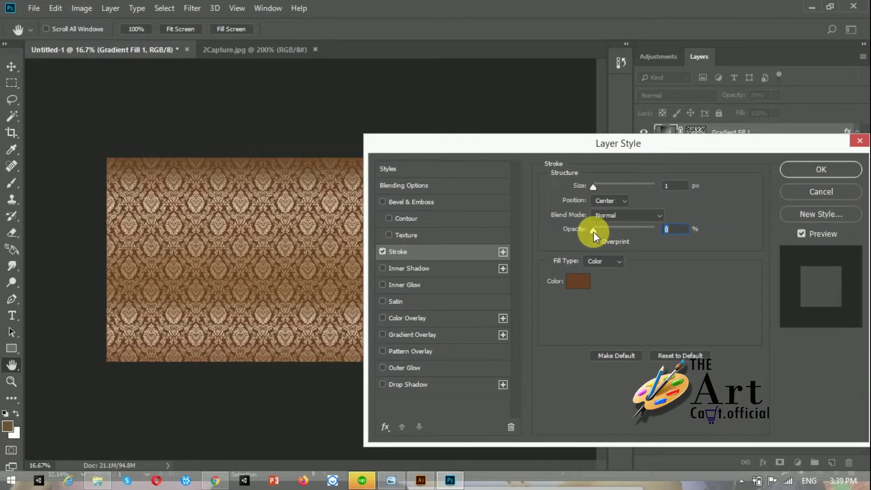
key(Return)
click(103, 480)
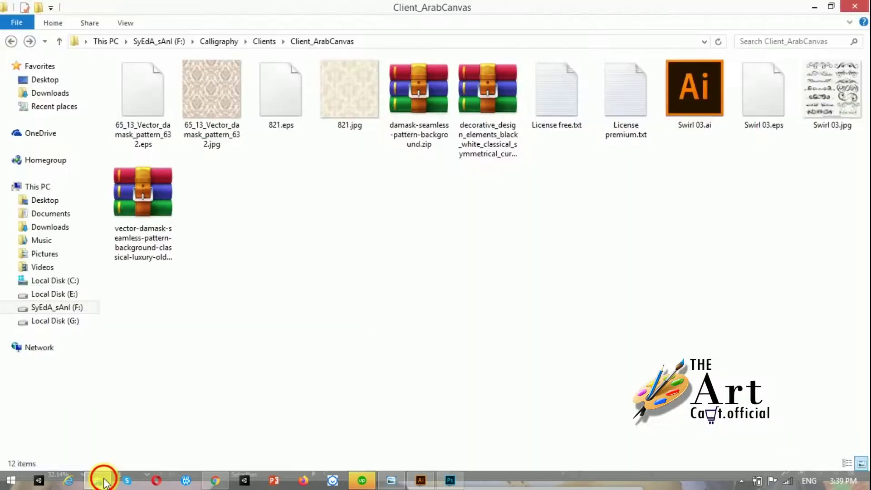
key(BackSpace)
scroll(443, 369, down, 3)
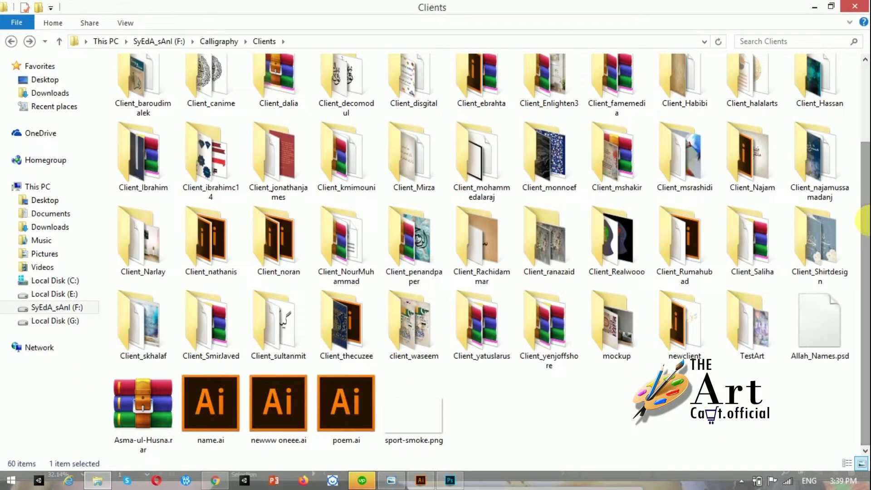
double_click(346, 154)
scroll(335, 245, down, 2)
scroll(336, 245, down, 5)
click(450, 481)
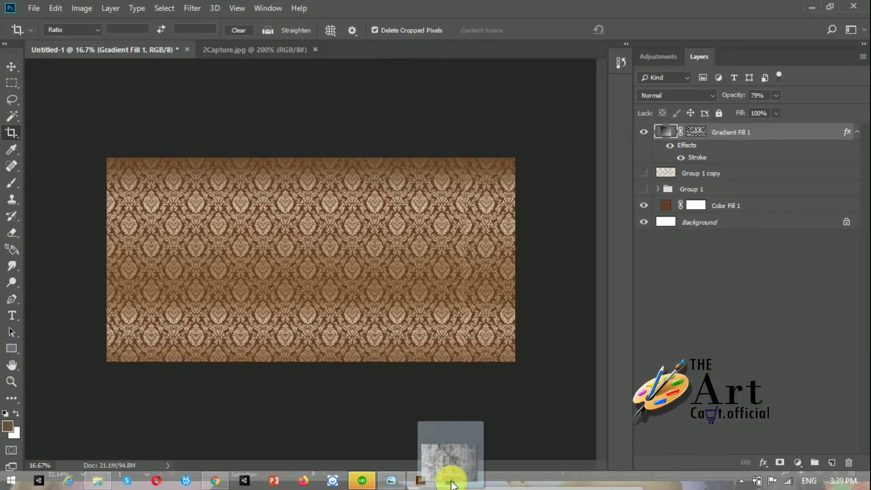
Paste the white grunge wall texture as Layer 1 and resize it to fit the canvas.
drag(452, 483, 409, 48)
key(v)
click(106, 48)
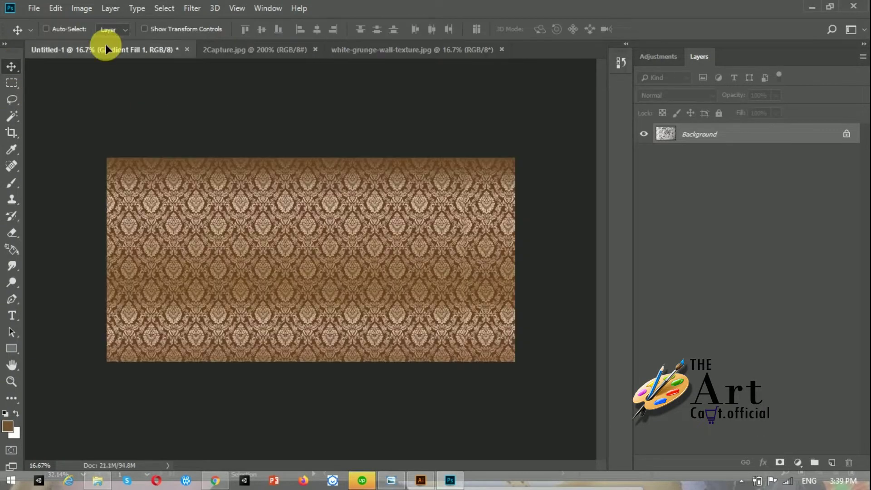
key(ctrl+v)
key(ctrl+t)
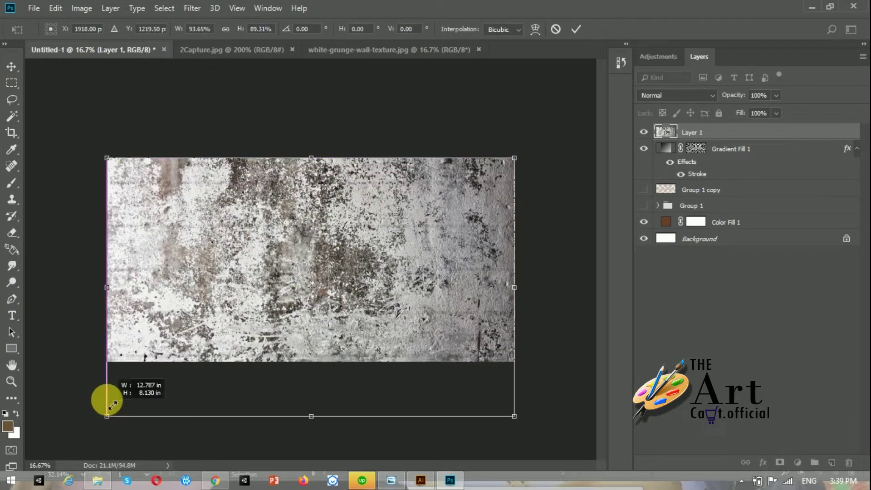
drag(112, 403, 104, 361)
key(Return)
key(ctrl+t)
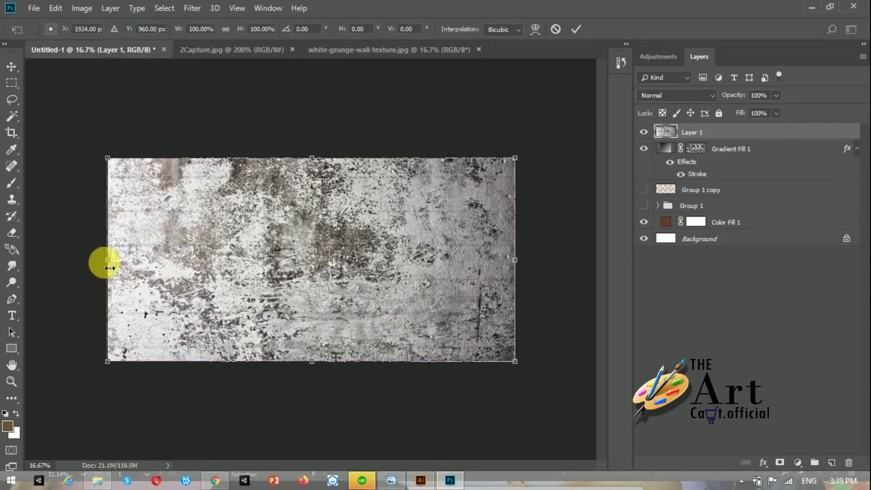
key(Return)
Blend the texture in Soft Light at 72% opacity and set the Eraser to 28%.
click(701, 96)
click(669, 133)
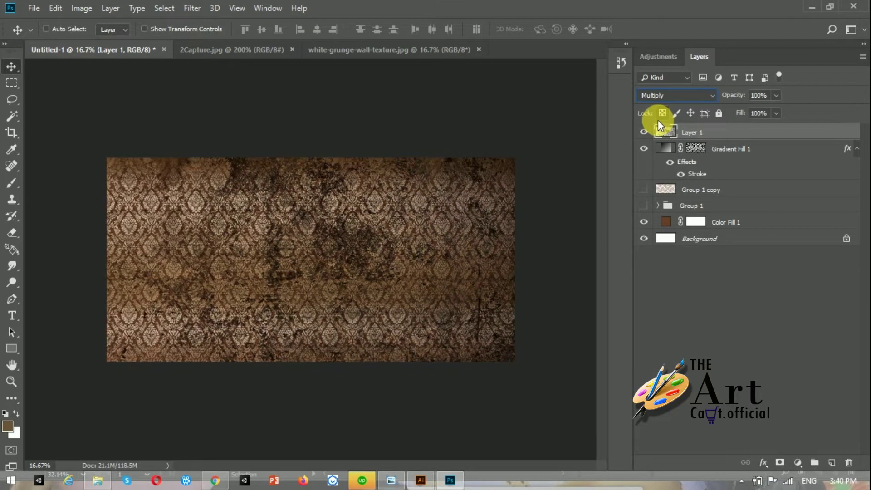
key(Down)
key(Down)
key(Down)
key(Down)
key(Down)
key(Down)
key(Down)
key(Down)
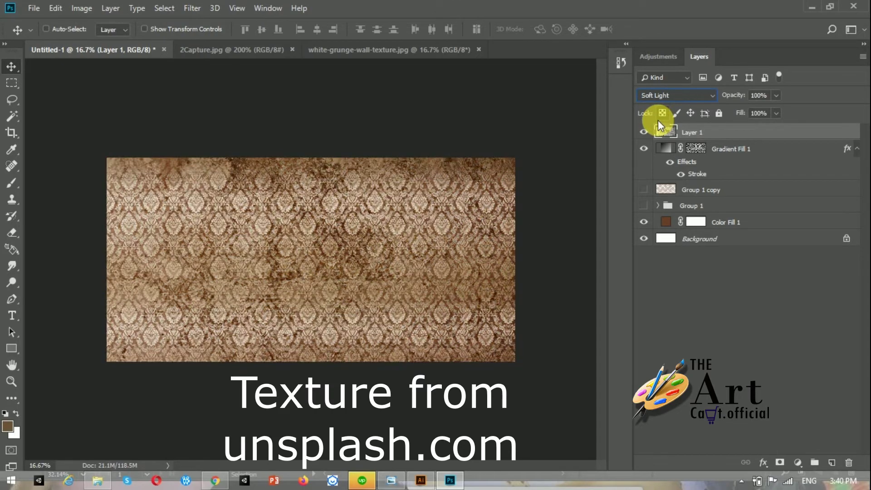
key(Down)
key(Down)
key(Down)
key(Down)
key(Down)
key(Down)
key(Down)
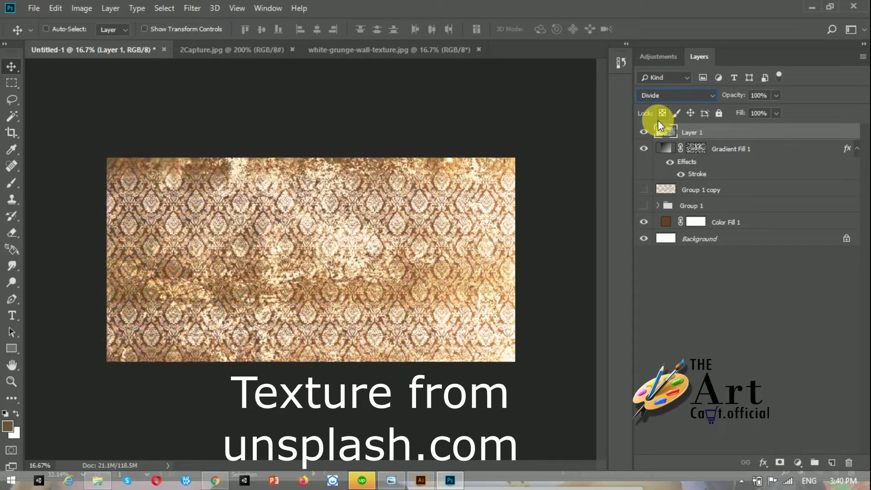
key(Down)
key(Down)
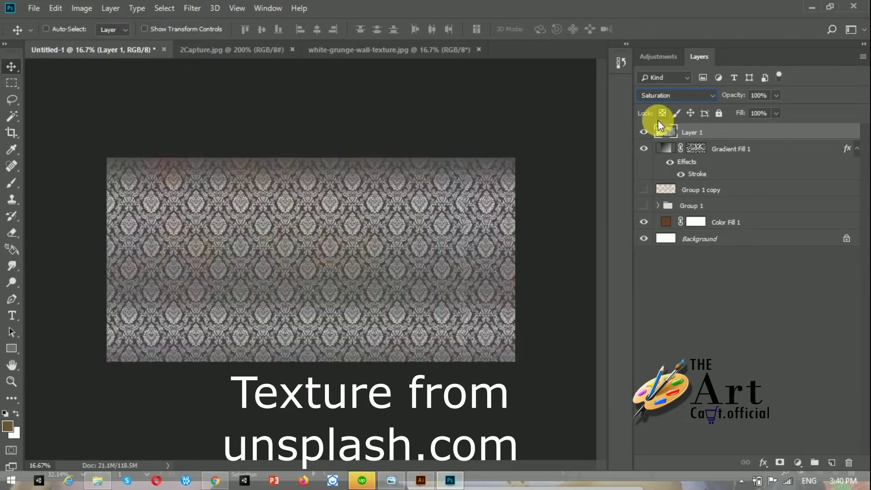
key(Up)
key(Up)
key(Up)
key(Up)
key(Up)
key(Up)
click(776, 95)
drag(776, 111, 759, 110)
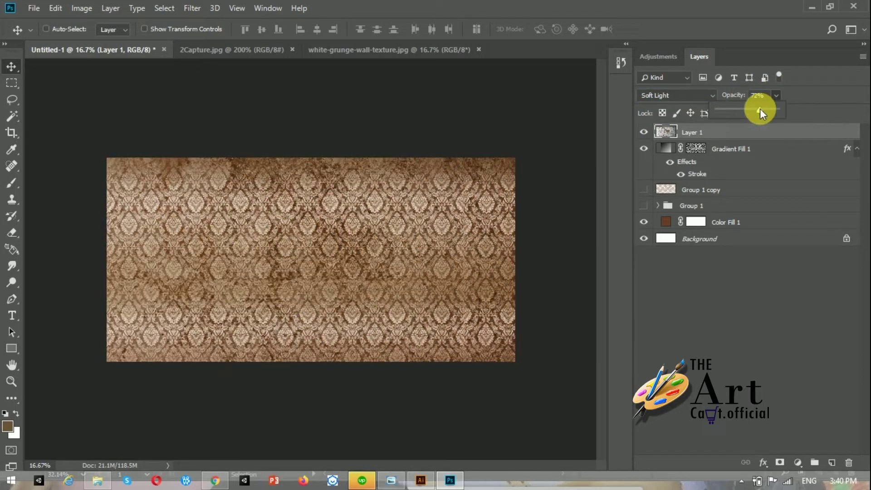
click(11, 232)
drag(215, 29, 183, 37)
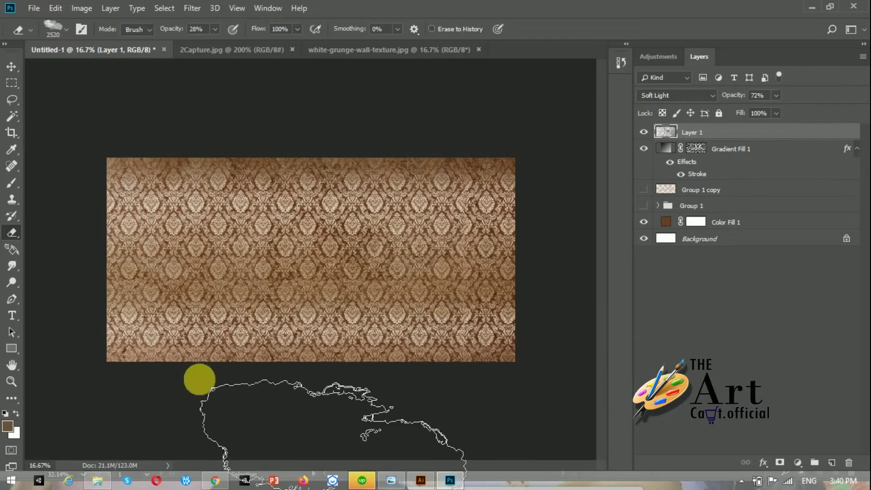
Erase a soft texture patch, enlarge the damask layer past the canvas, and fade it to 48%.
click(431, 220)
click(726, 156)
key(ctrl+t)
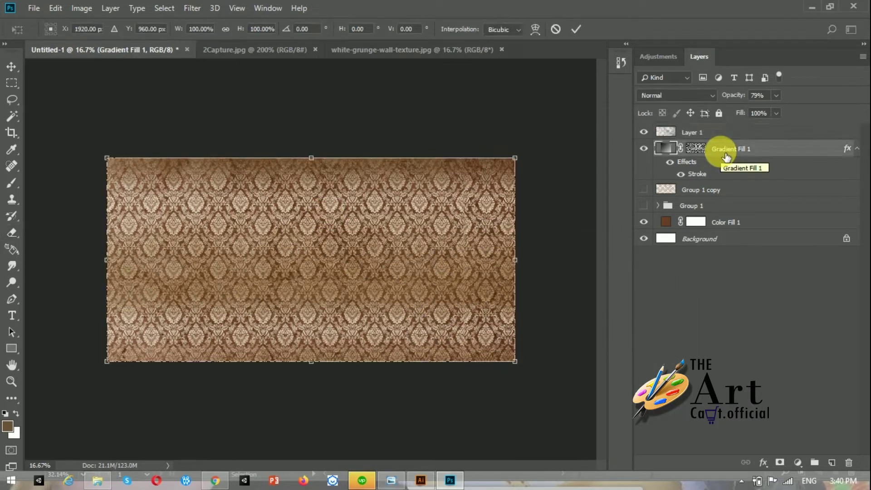
key(ctrl+minus)
drag(465, 184, 546, 113)
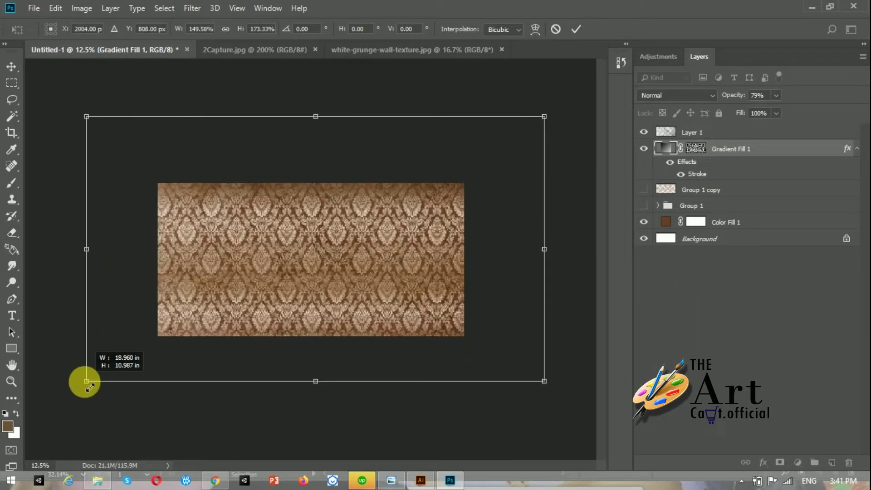
drag(156, 337, 54, 424)
key(Return)
key(e)
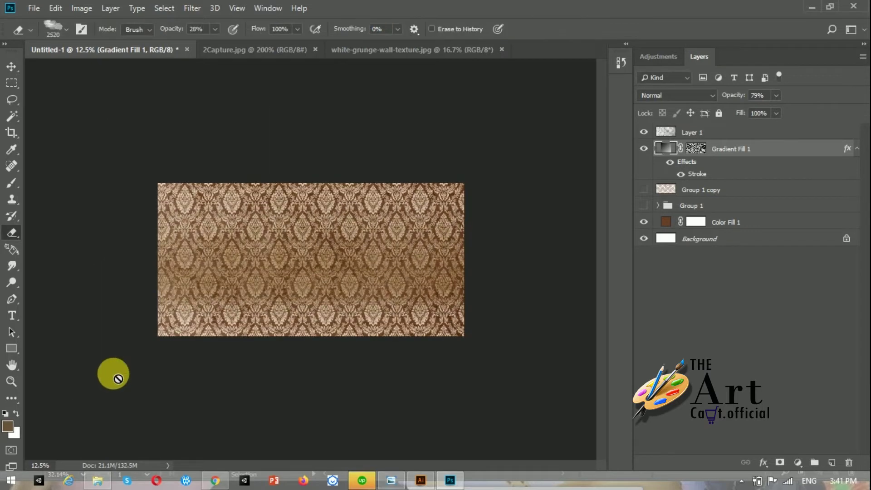
drag(774, 97, 758, 109)
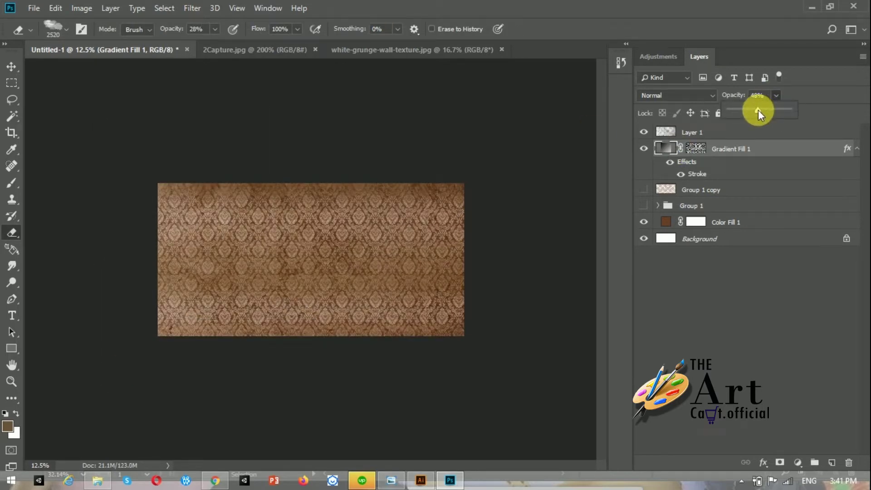
key(ctrl+plus)
Stretch the damask pattern further on all sides and fade it to 28% opacity.
key(ctrl+t)
drag(106, 259, 56, 259)
drag(515, 259, 571, 260)
drag(314, 157, 333, 109)
drag(313, 362, 319, 424)
drag(571, 235, 597, 245)
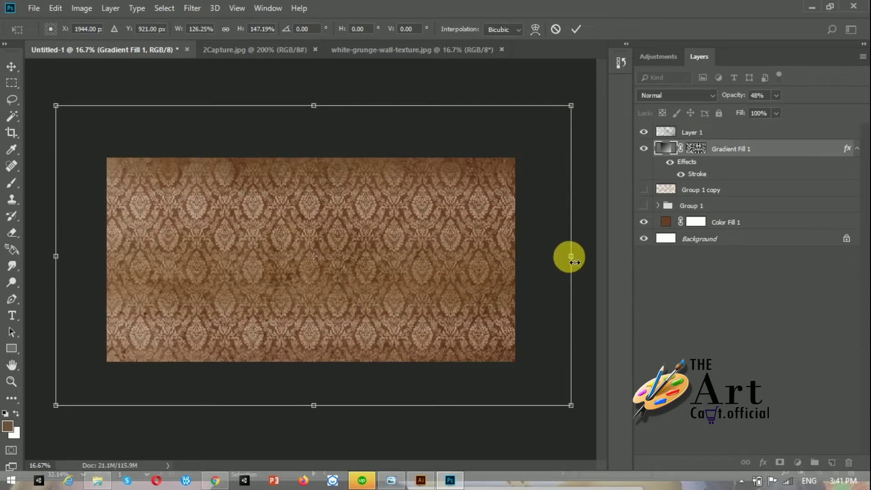
key(Return)
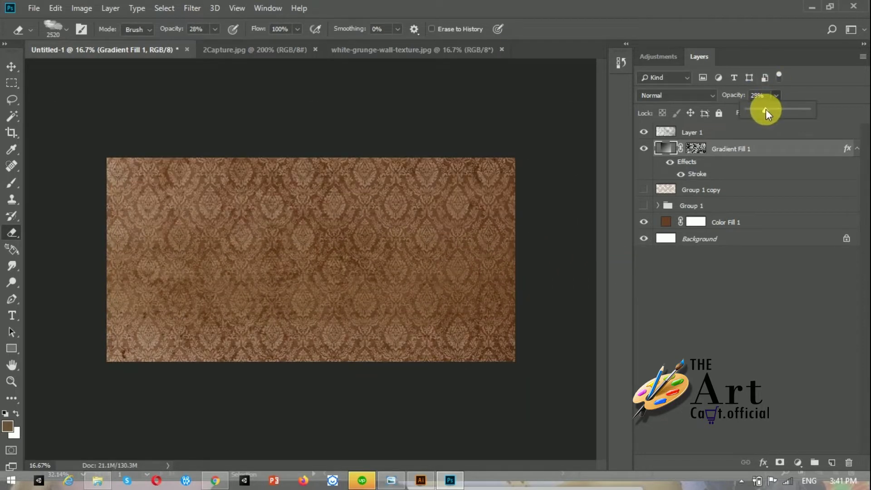
click(702, 335)
Save the document as background1.psd in F:\Calligraphy\Clients\Client_ArabCanvas.
key(ctrl+shift+s)
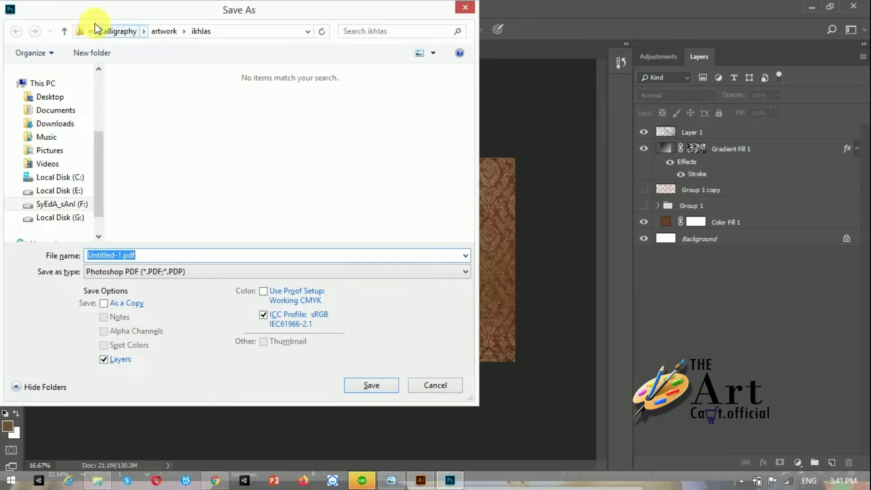
click(94, 27)
double_click(276, 96)
double_click(362, 104)
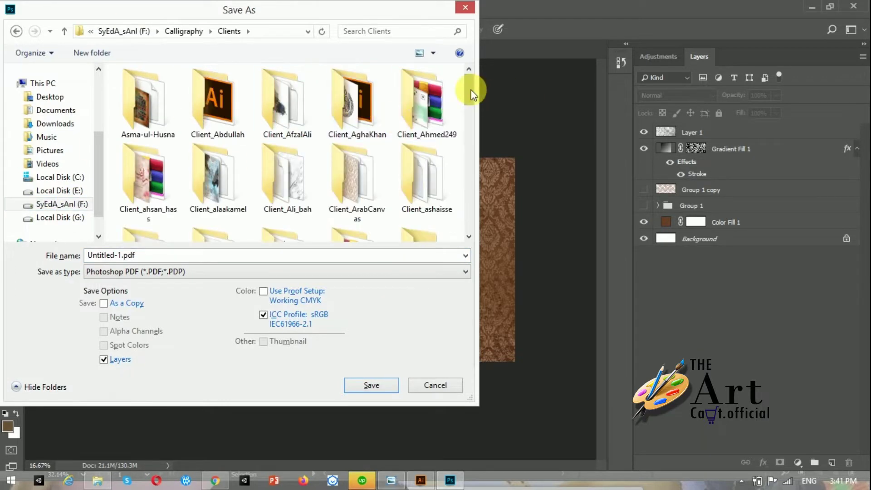
scroll(414, 125, down, 1)
double_click(365, 144)
click(282, 273)
click(190, 57)
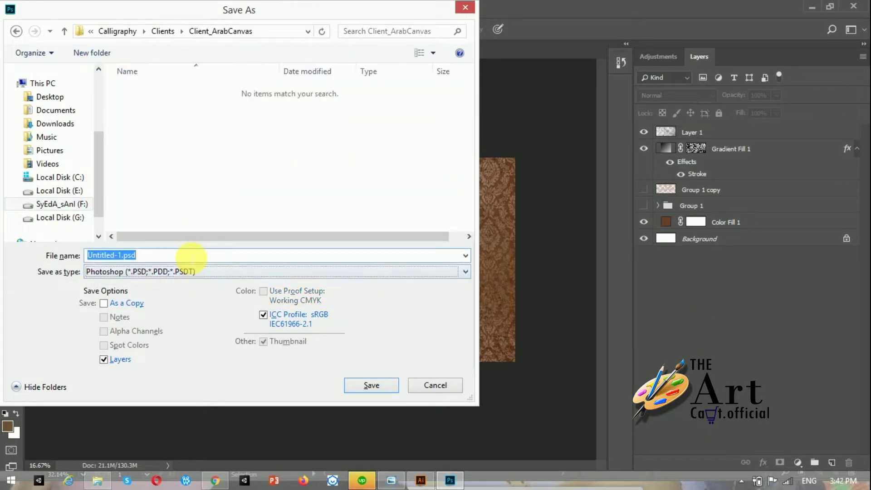
click(371, 385)
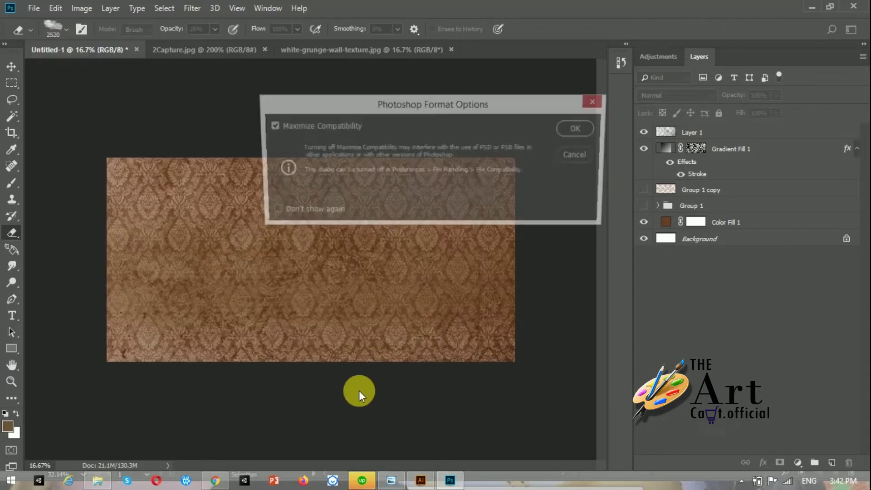
key(Return)
double_click(665, 148)
Switch the damask fill to a different gold gradient preset and raise opacity to 78%.
click(747, 203)
click(725, 180)
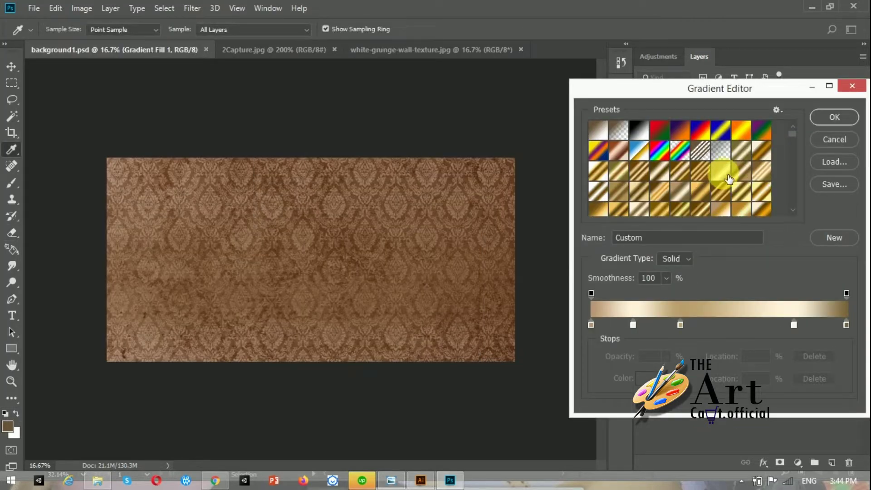
click(834, 117)
click(832, 213)
key(e)
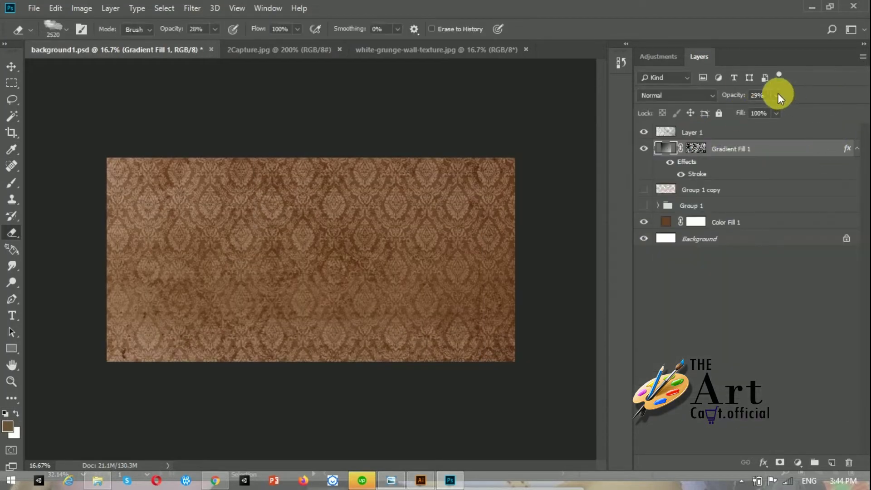
drag(792, 110, 805, 109)
click(773, 152)
Enlarge and reposition the damask pattern well past the canvas, then raise it to 95% opacity.
key(ctrl+t)
key(ctrl+minus)
key(ctrl+minus)
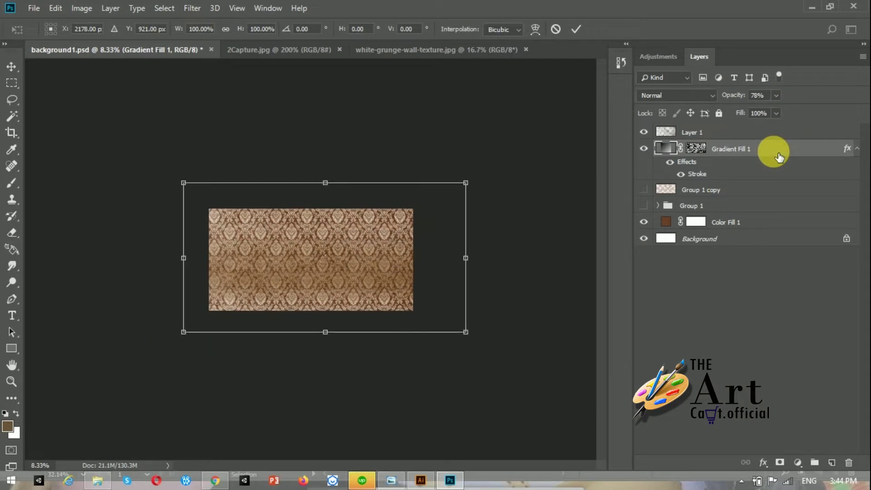
drag(184, 182, 25, 112)
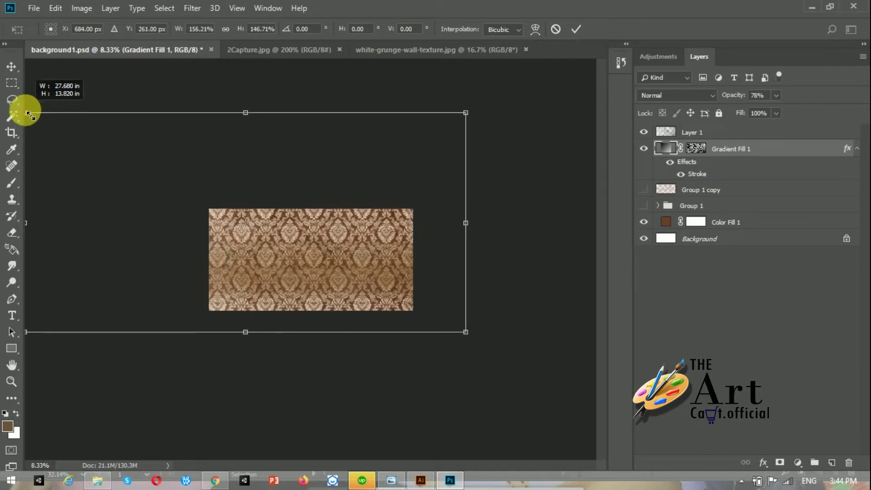
drag(466, 332, 620, 424)
mouse_move(534, 342)
mouse_down()
mouse_move(532, 331)
mouse_move(517, 332)
mouse_up()
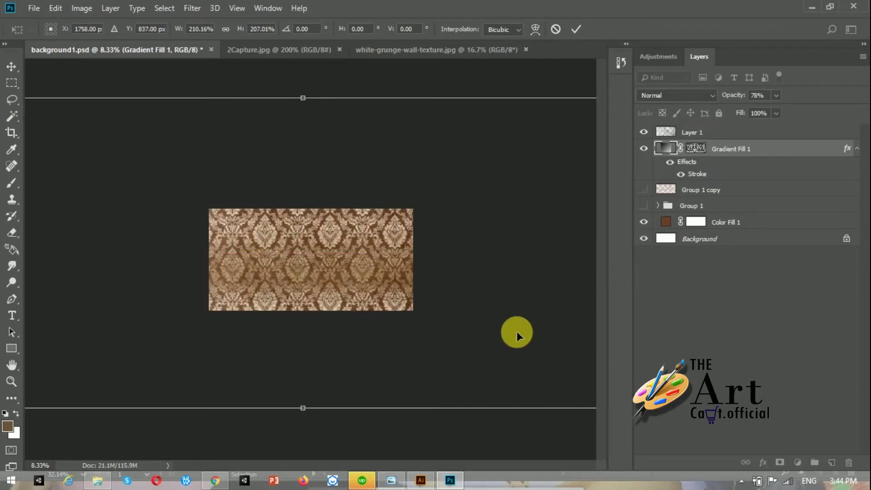
key(e)
key(ctrl+plus)
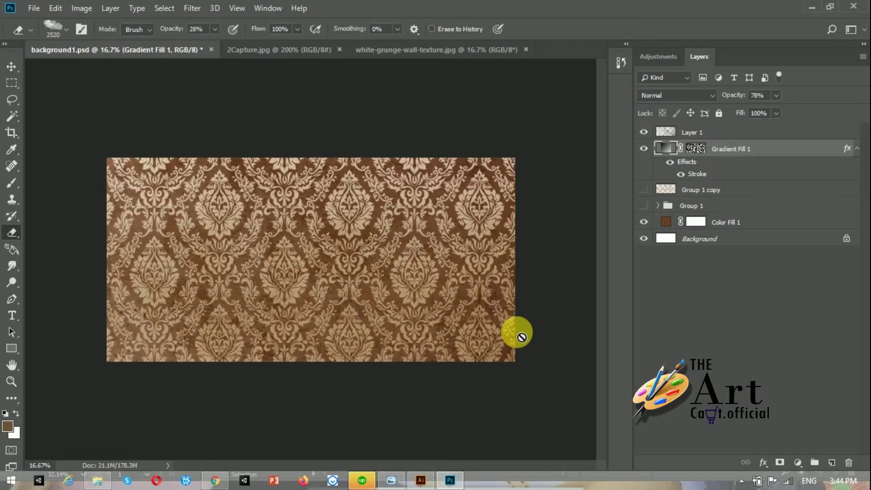
drag(782, 109, 787, 109)
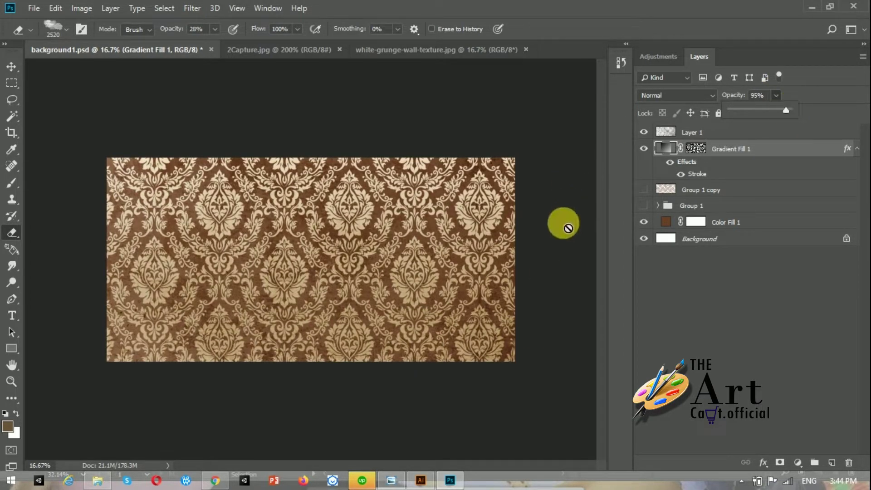
click(12, 67)
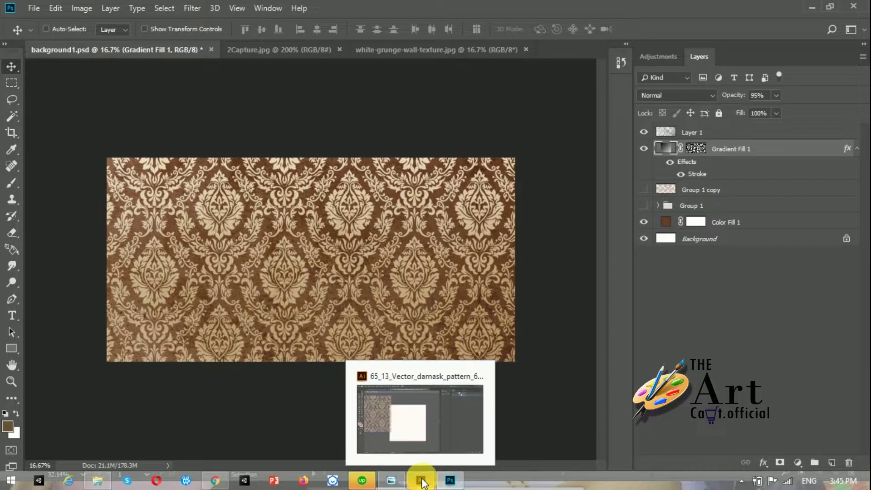
Drag the damask artwork from 821 [Converted].eps into Photoshop, then undo the placement.
click(421, 480)
click(167, 33)
drag(147, 121, 480, 455)
click(360, 338)
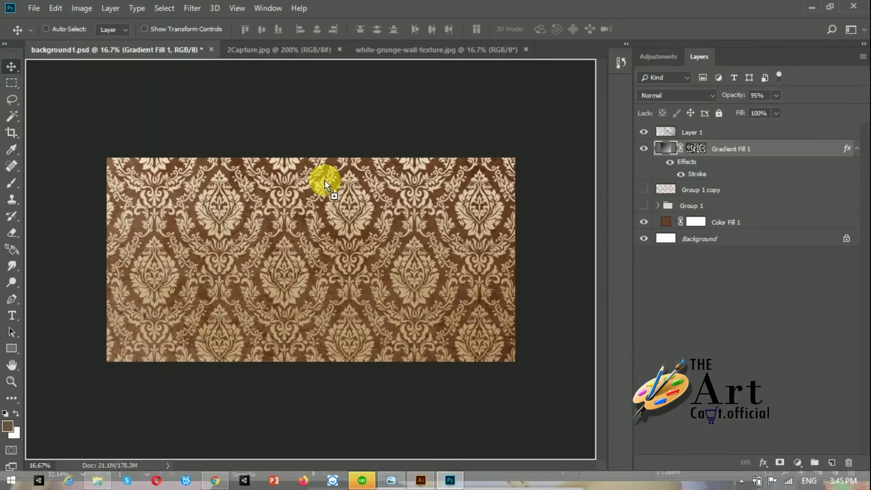
drag(410, 465, 325, 181)
key(Return)
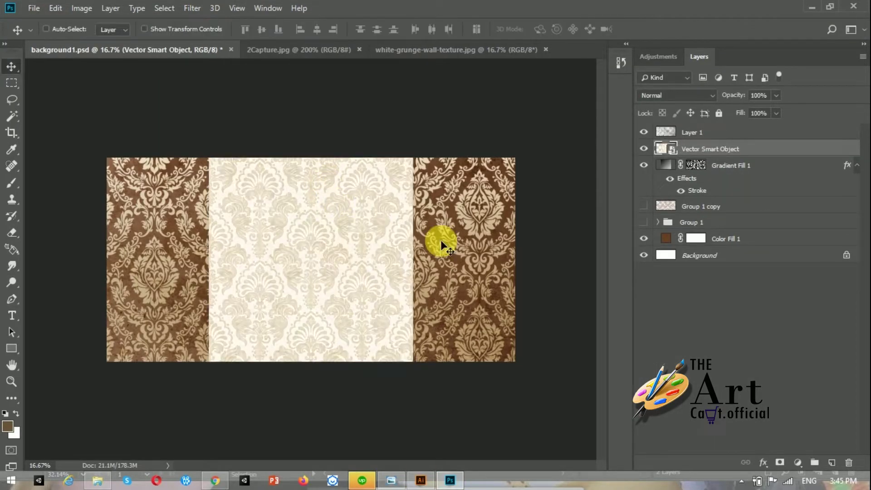
key(ctrl+z)
Reselect the damask group and place it over the left half of the Photoshop canvas.
click(421, 480)
double_click(356, 245)
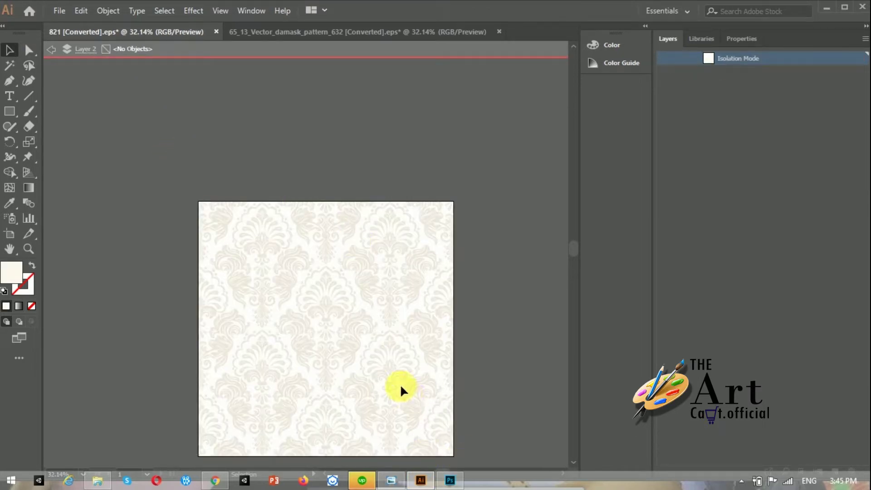
double_click(393, 385)
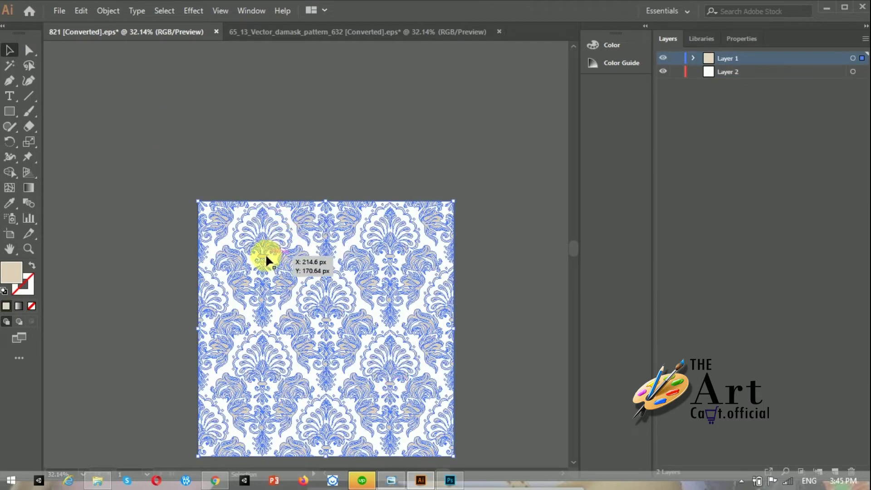
drag(267, 259, 269, 229)
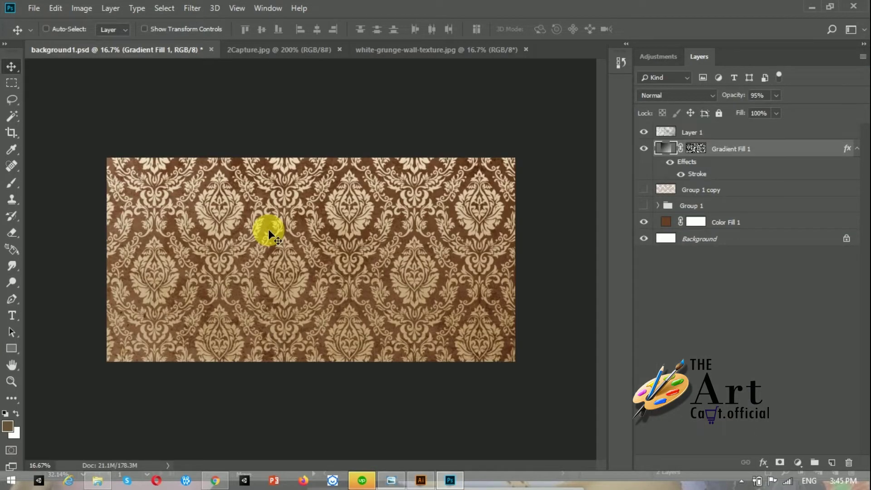
mouse_move(302, 245)
mouse_down()
mouse_move(249, 264)
mouse_move(453, 260)
mouse_up()
key(Return)
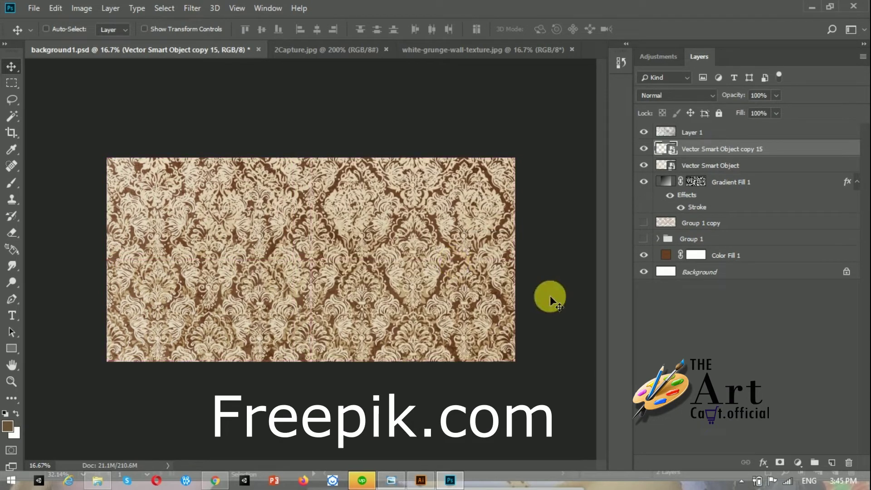
Merge the two damask smart objects and load the merged damask shape as a selection.
shift+click(749, 168)
right_click(748, 168)
click(625, 368)
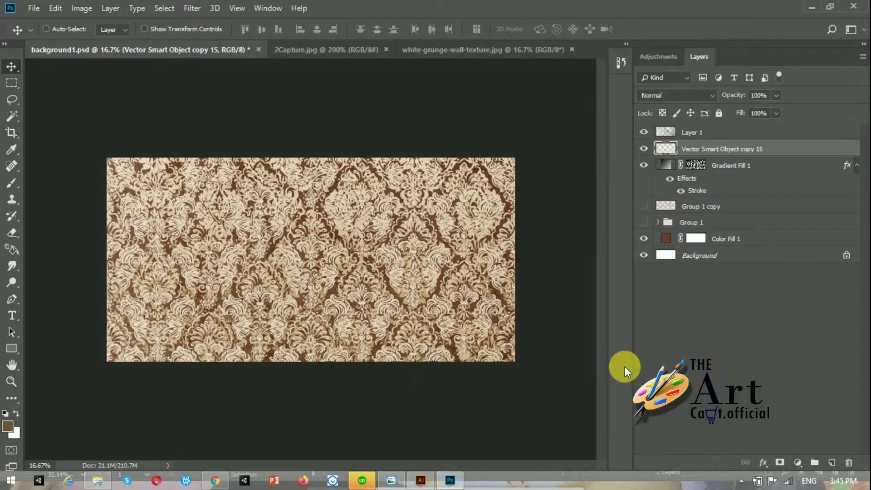
ctrl+click(667, 147)
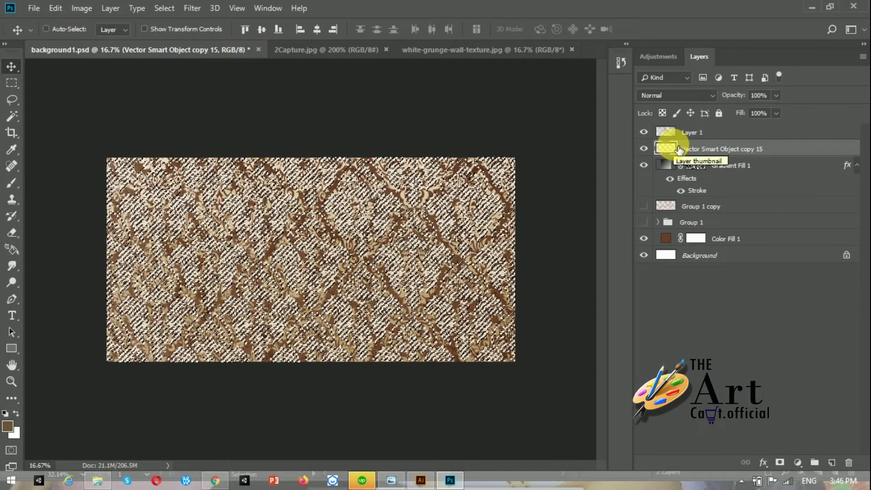
Add a Gradient Fill layer with a gold gradient preset over the damask selection.
click(803, 465)
click(783, 246)
click(739, 212)
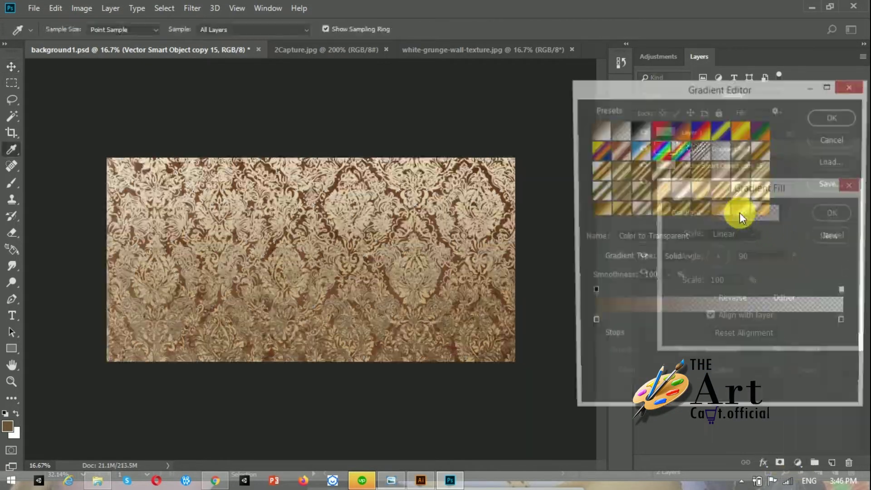
click(721, 174)
click(830, 116)
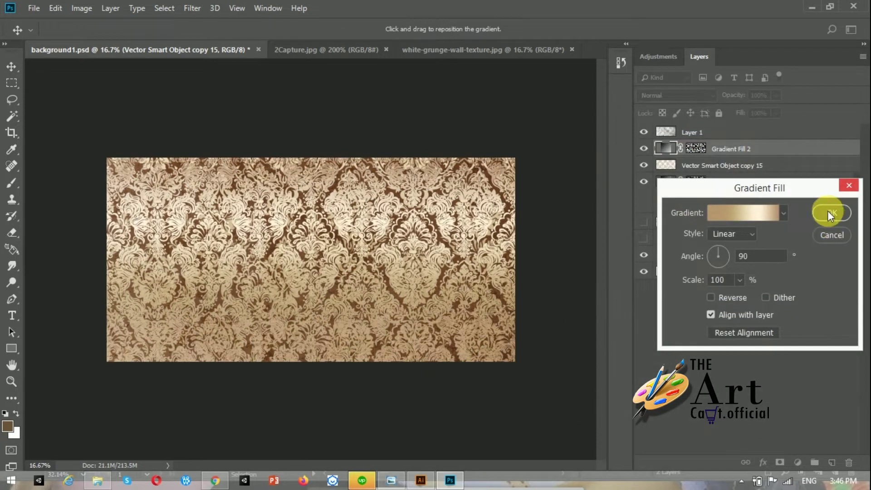
click(831, 210)
Hide the merged damask and place Gradient Fill 2 under Gradient Fill 1 at 42% opacity.
click(644, 165)
drag(734, 150, 742, 217)
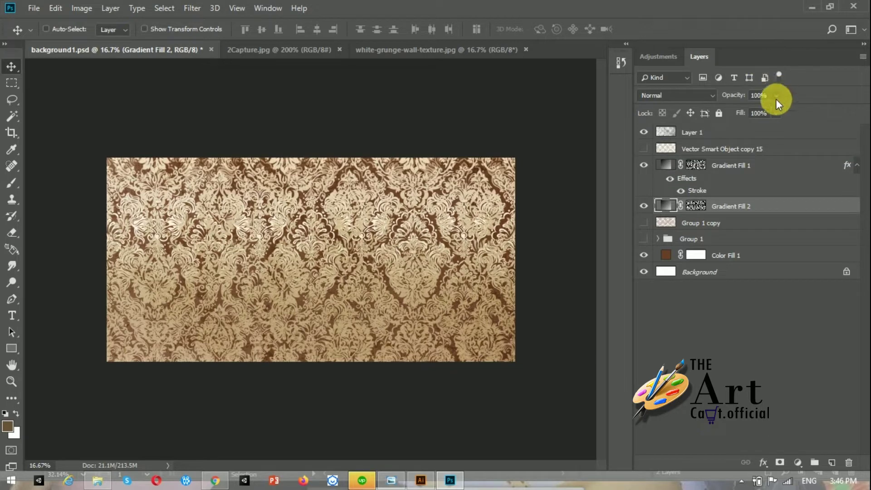
mouse_move(760, 110)
mouse_down()
mouse_move(739, 109)
mouse_move(747, 111)
mouse_up()
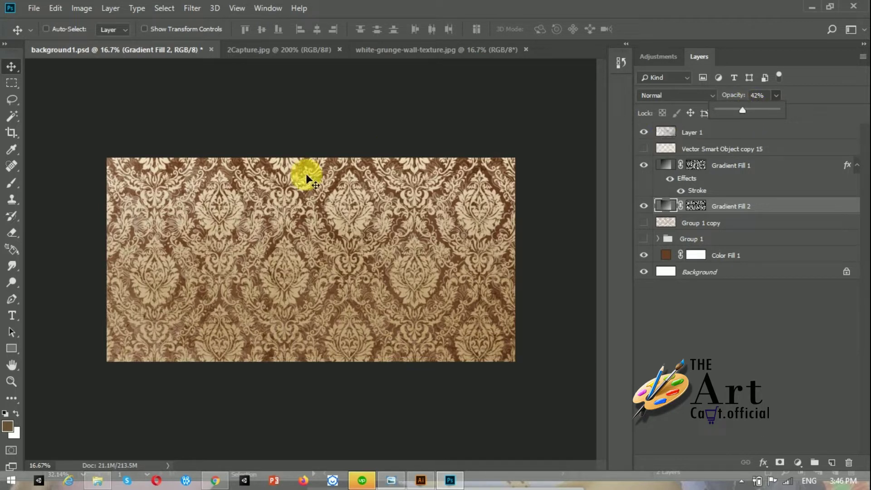
click(10, 349)
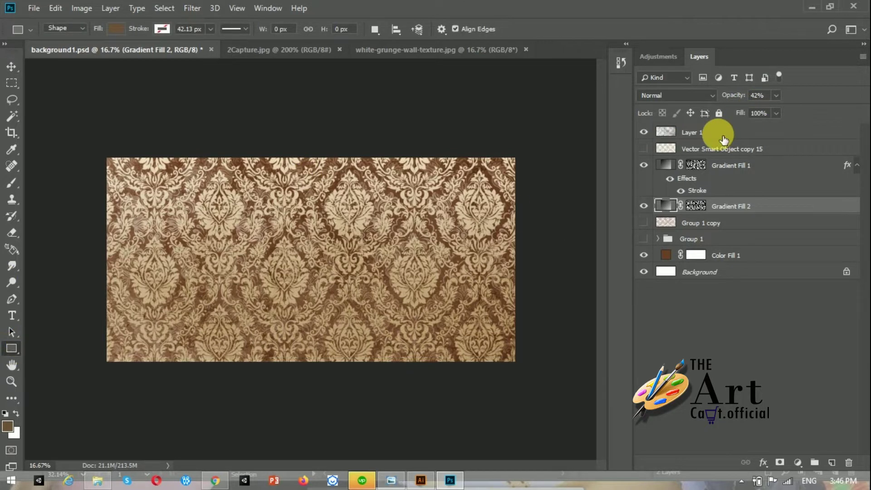
Draw a large brown rectangle above Layer 1 and snap it to the canvas centre.
click(719, 132)
right_click(14, 349)
click(56, 348)
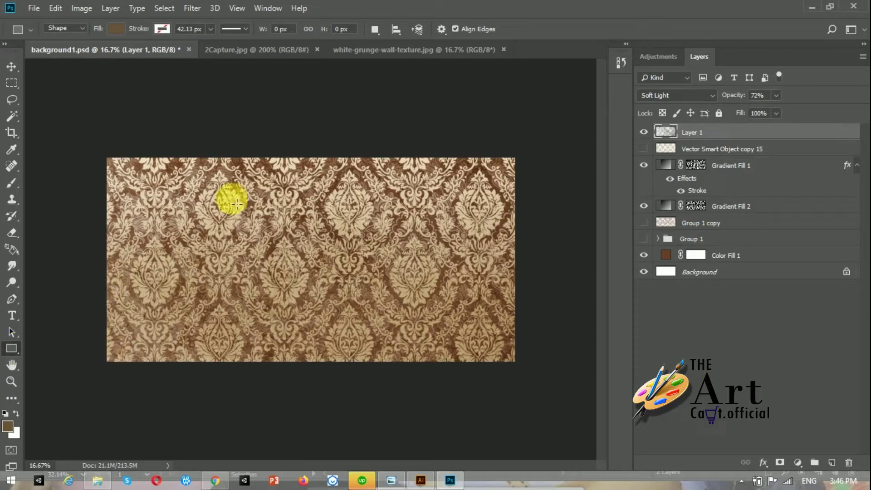
drag(142, 186, 487, 334)
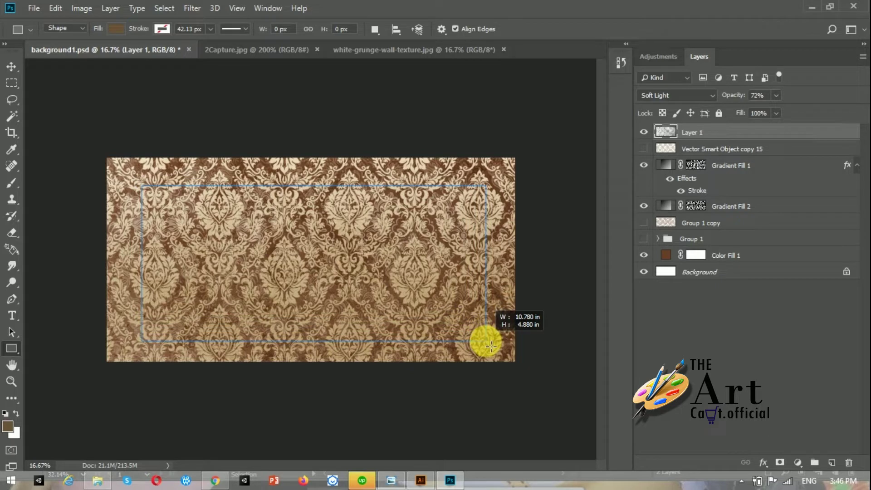
drag(494, 347, 489, 343)
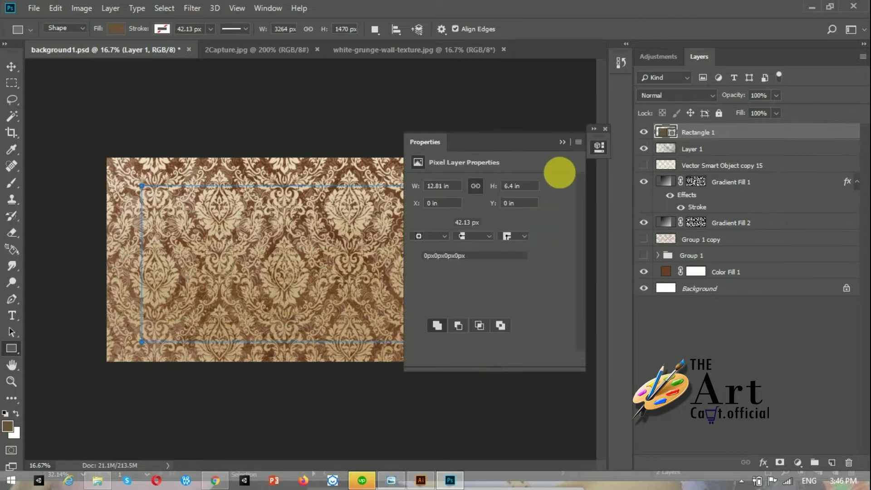
click(565, 141)
click(11, 66)
key(ctrl+t)
drag(388, 219, 381, 222)
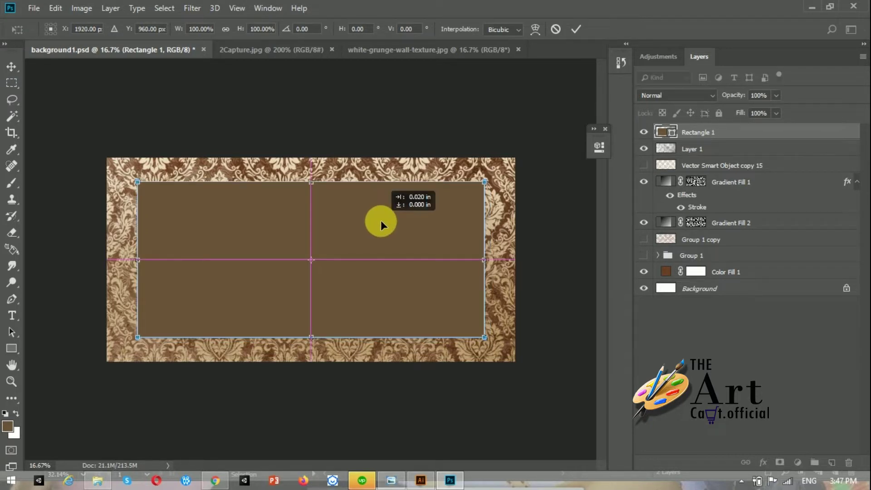
key(Return)
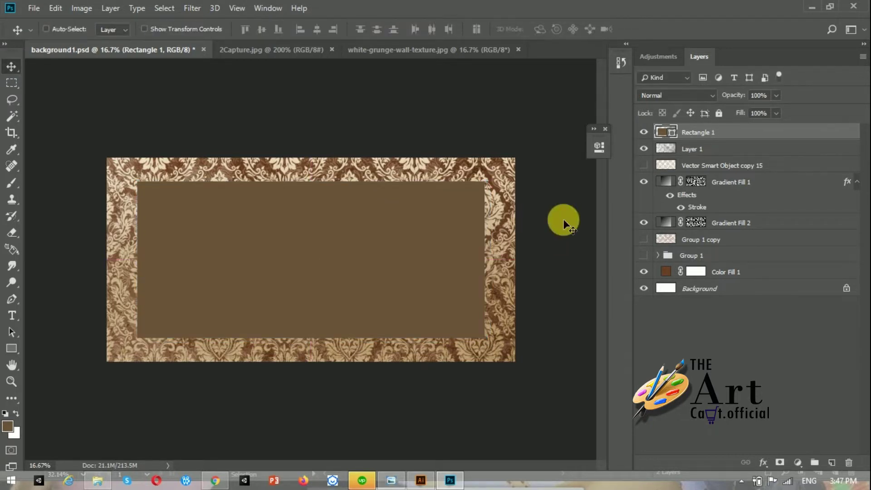
Enter #0a4d93 as the rectangle fill colour, then cancel the change.
key(u)
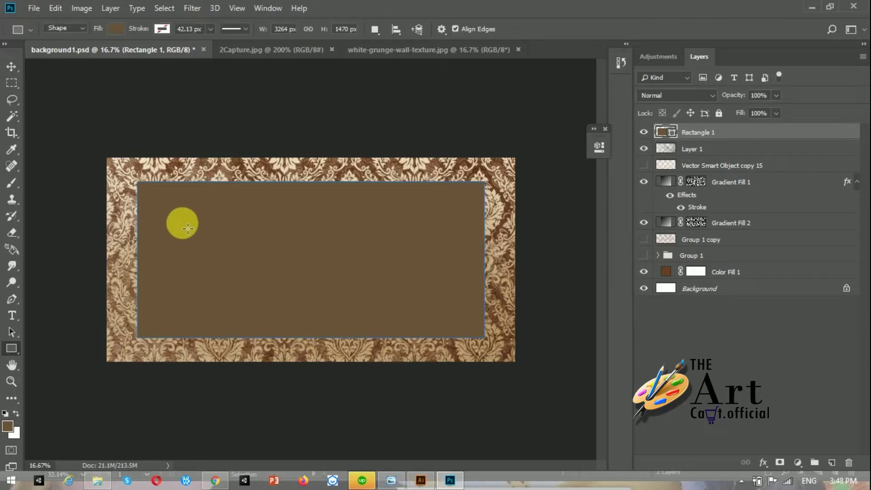
click(116, 28)
click(176, 53)
text(0a4d93)
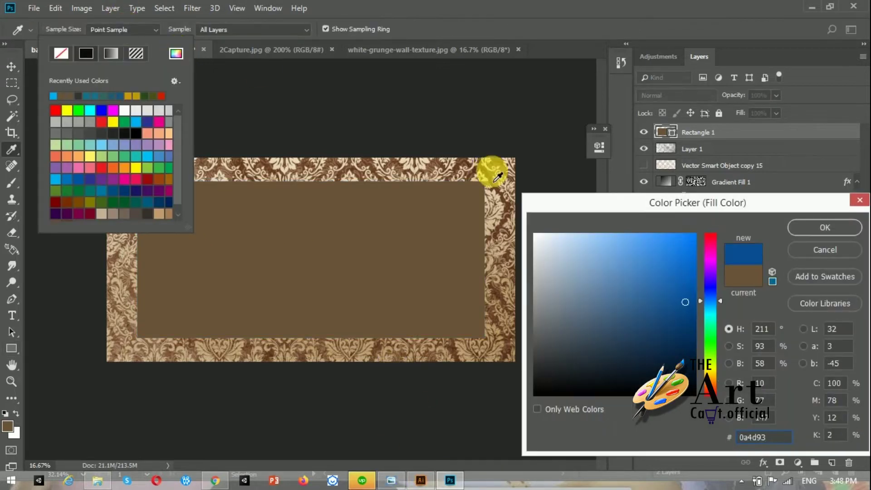
click(824, 226)
key(Escape)
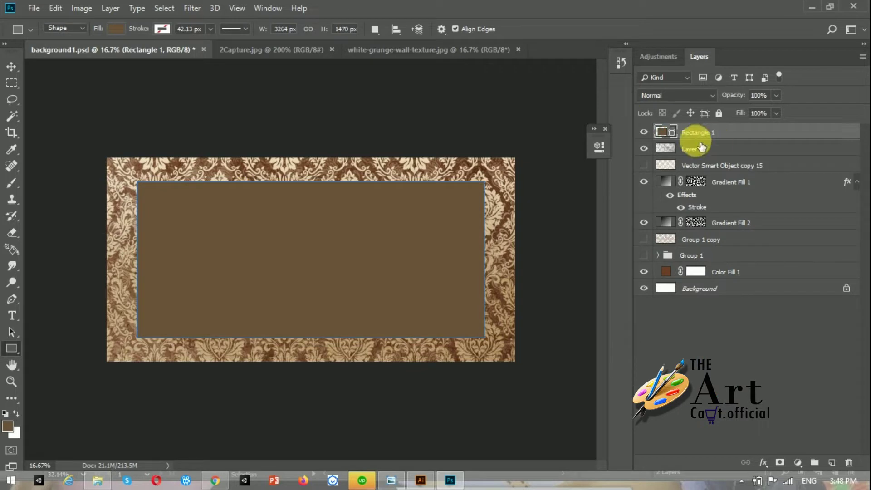
Draw a smaller rectangle inside the brown one and fill it blue #0a4d93.
drag(182, 213, 461, 306)
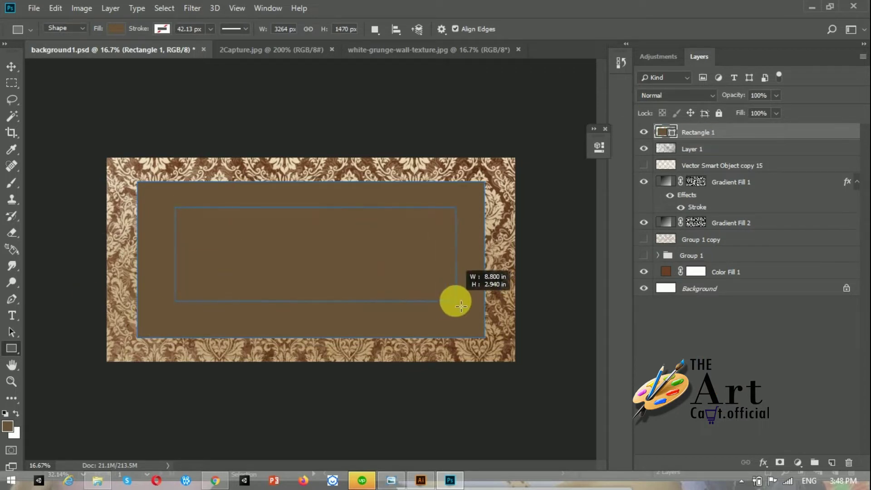
drag(452, 306, 447, 301)
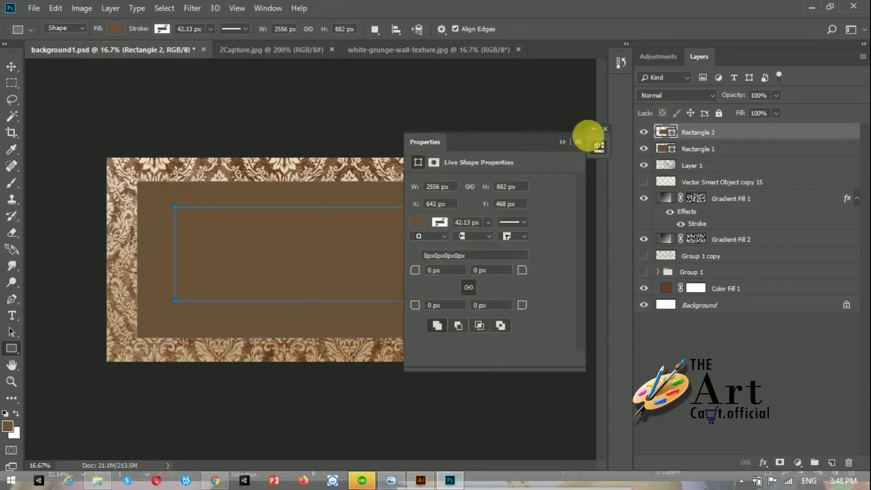
click(117, 28)
click(177, 54)
click(682, 301)
click(826, 228)
Widen and lengthen the blue rectangle so an even brown frame surrounds it.
click(11, 67)
key(ctrl+t)
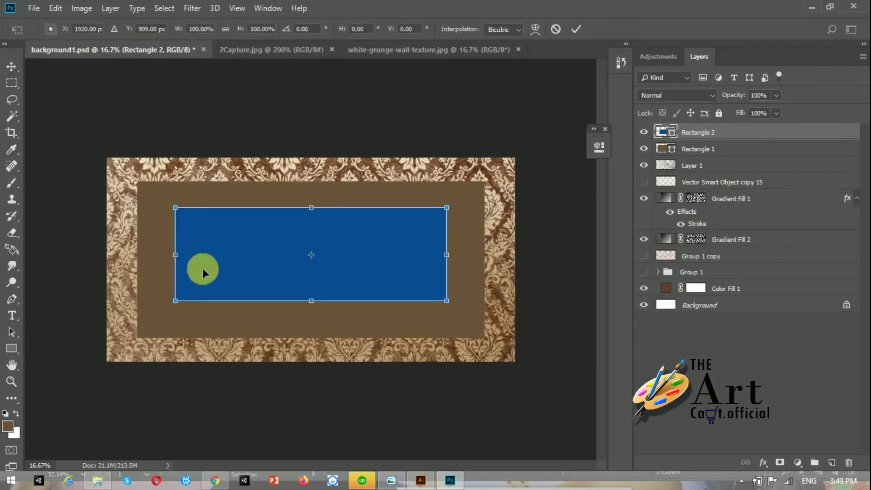
drag(175, 255, 169, 254)
drag(301, 298, 308, 311)
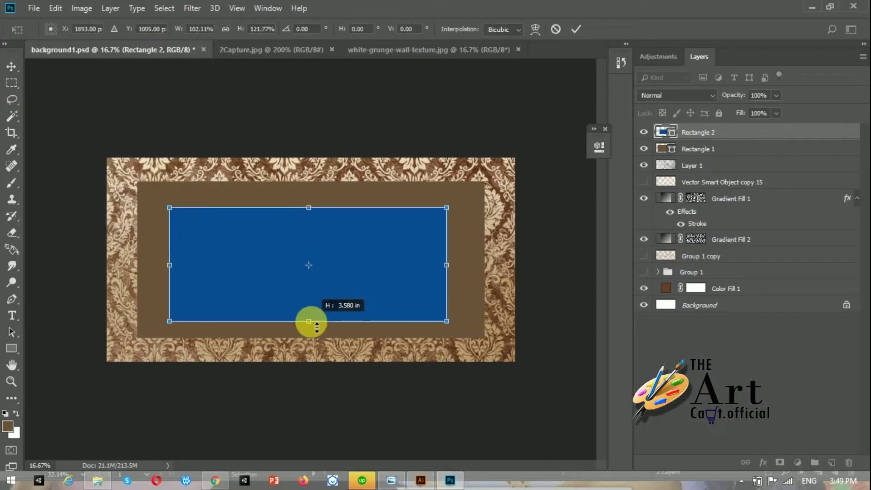
key(Return)
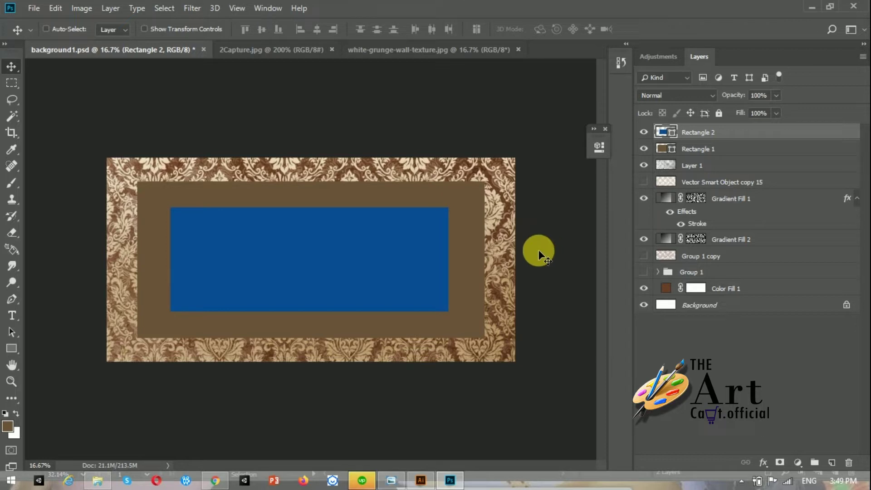
right_click(11, 348)
Draw a small triangle custom shape on the blue panel.
click(61, 408)
click(501, 29)
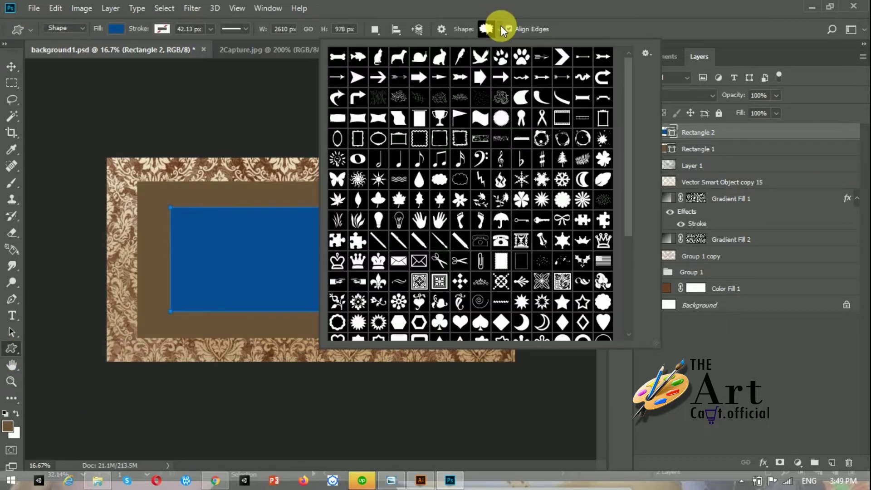
drag(628, 127, 635, 175)
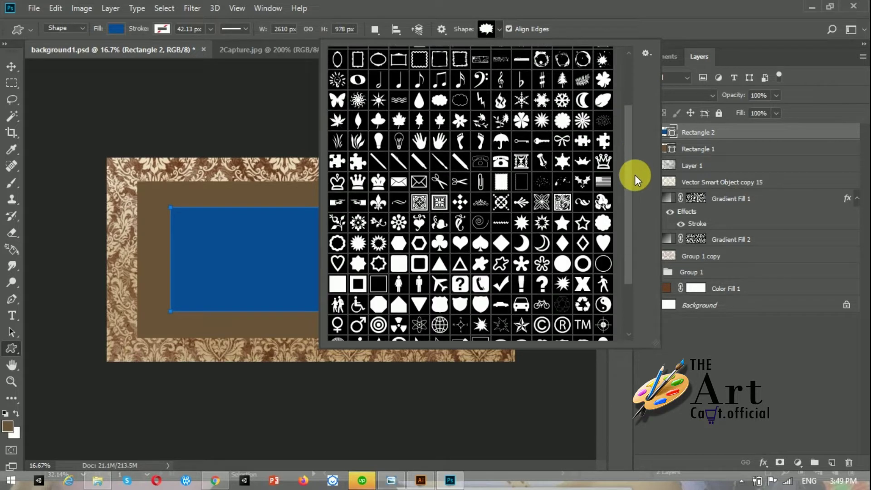
click(439, 272)
click(486, 29)
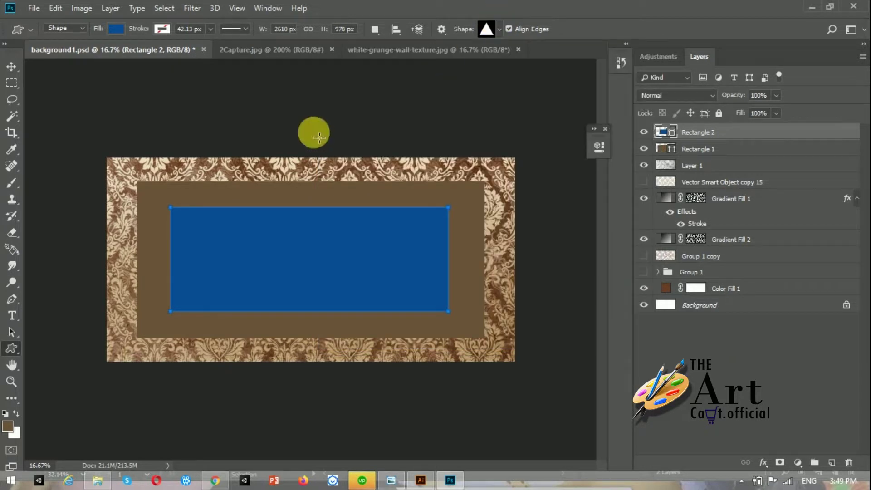
mouse_move(305, 211)
mouse_down()
mouse_move(319, 253)
mouse_move(321, 245)
mouse_up()
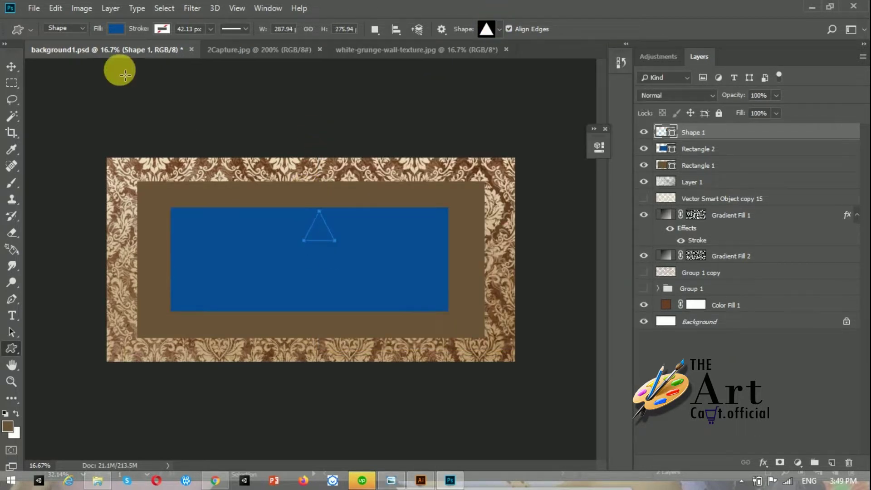
Centre the triangle on the panel's top edge and shorten it so its base meets the panel.
key(v)
click(236, 34)
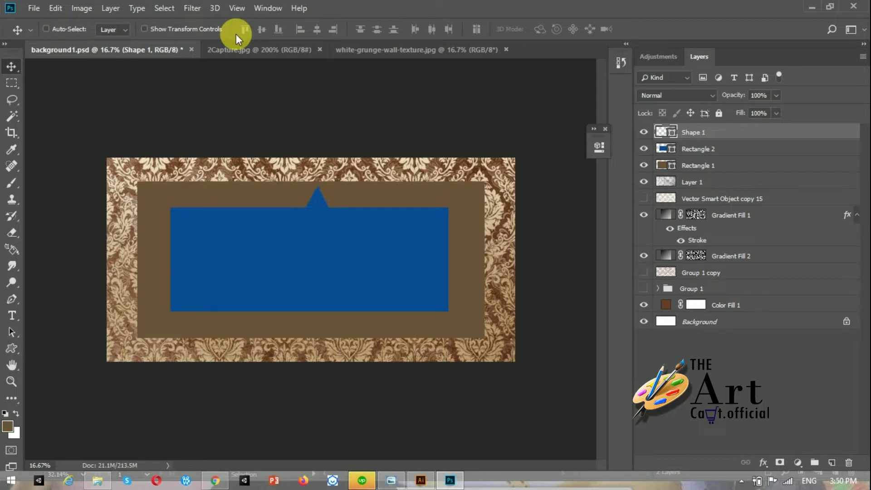
drag(317, 209, 315, 210)
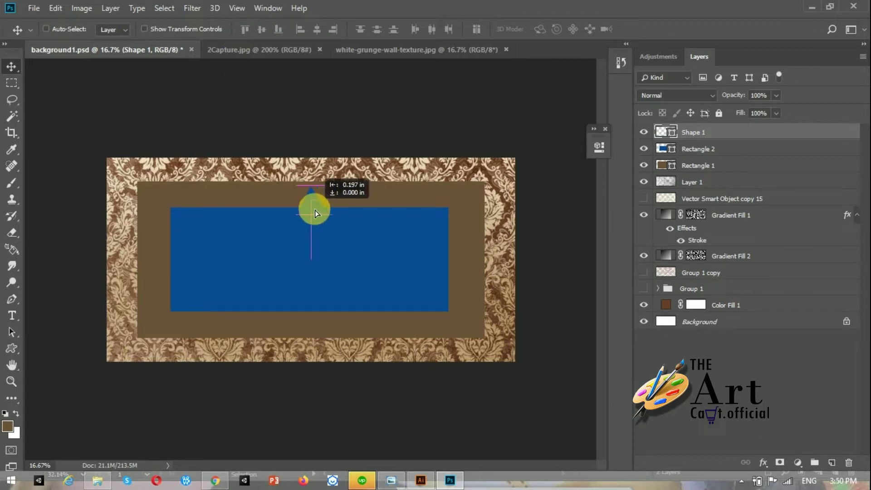
key(ctrl+t)
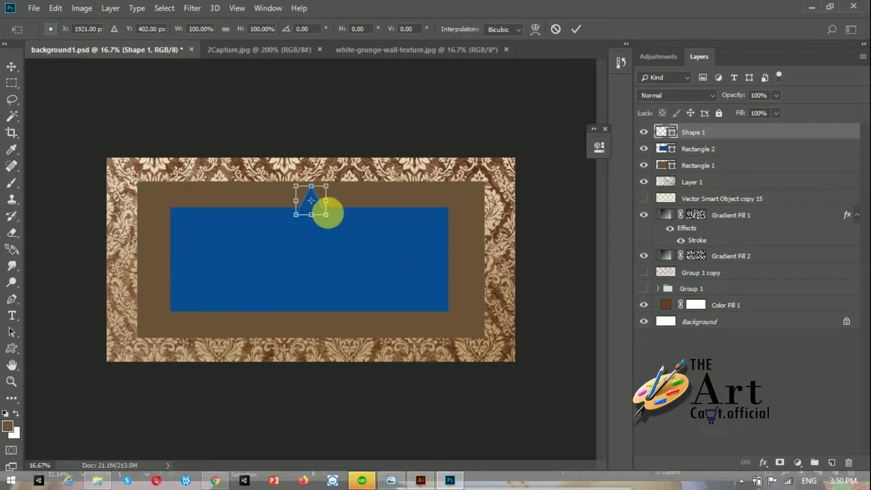
key(ctrl+plus)
drag(312, 193, 311, 146)
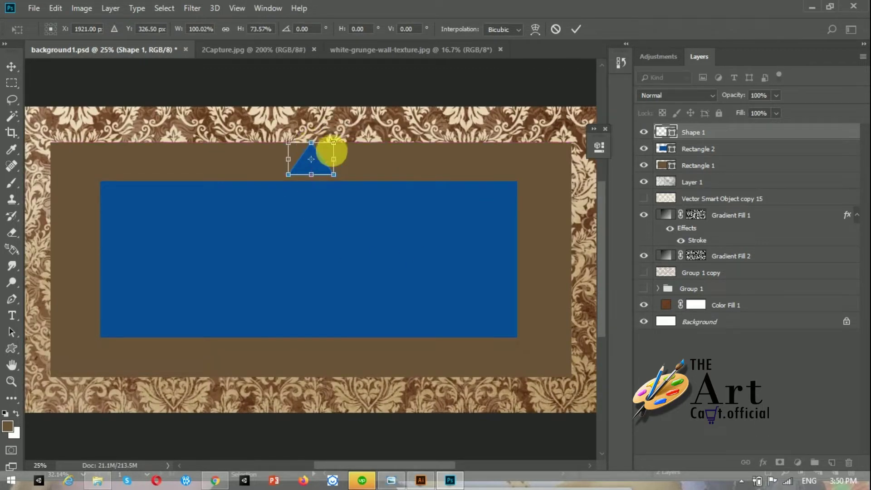
key(Return)
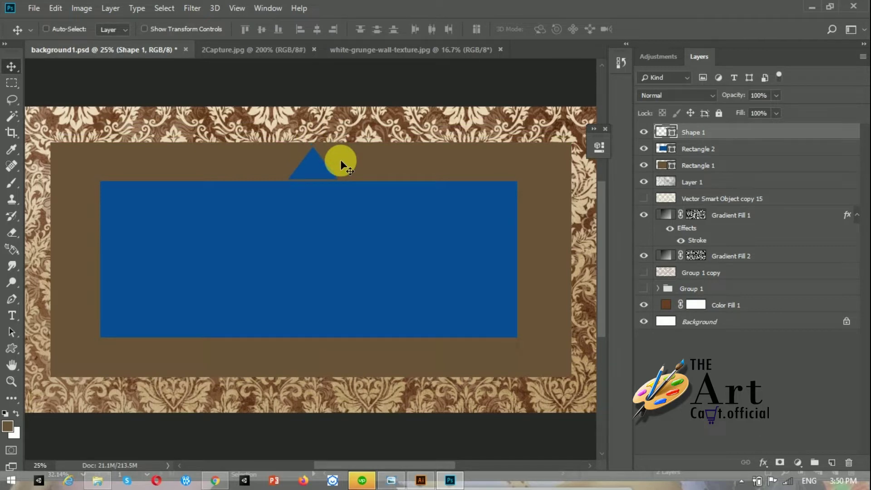
Duplicate the triangle and flip the copy down onto the panel's bottom edge.
key(ctrl+j)
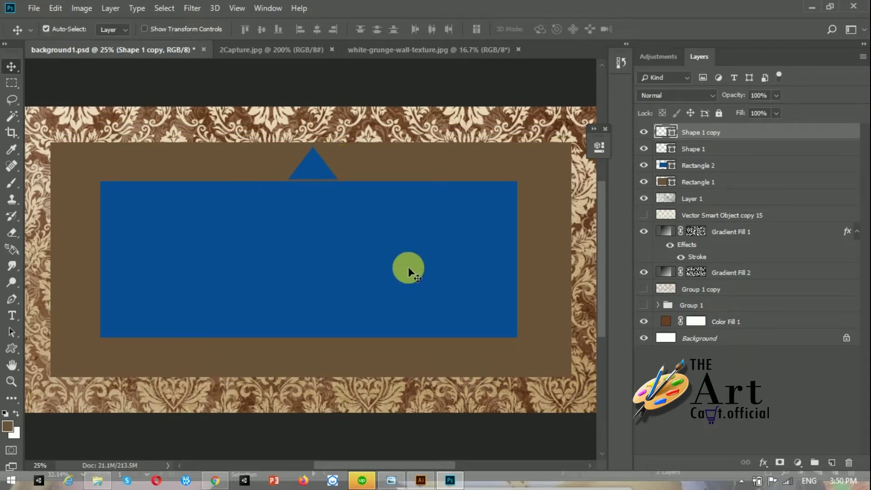
key(ctrl+t)
drag(319, 147, 319, 207)
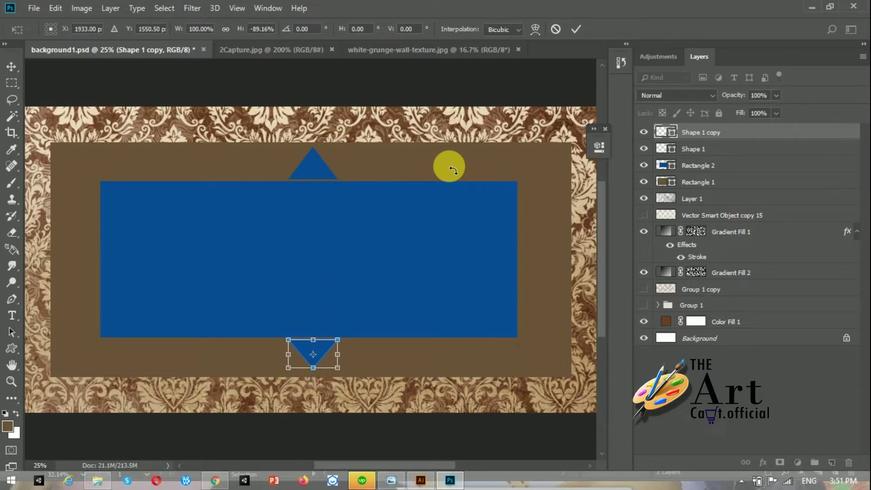
Apply the flipped bottom triangle, nudge the panel and triangles down, and save.
key(Return)
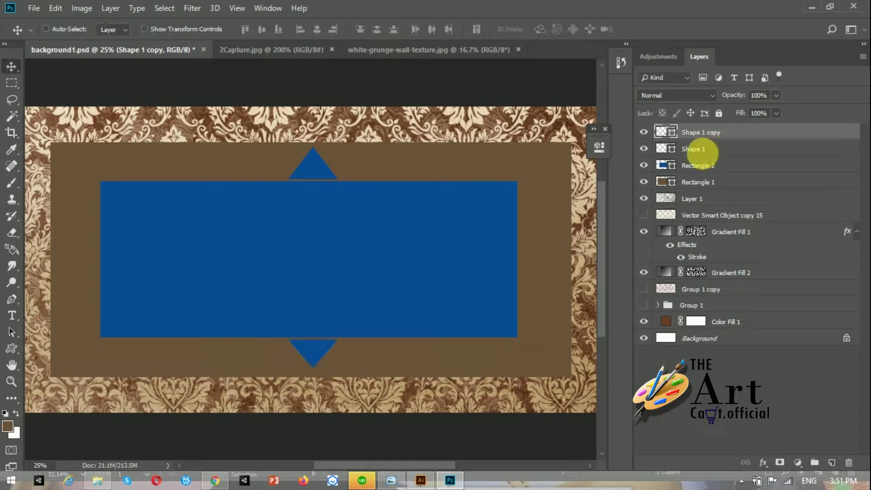
ctrl+click(708, 154)
key(shift+Down)
key(shift+Down)
key(ctrl+s)
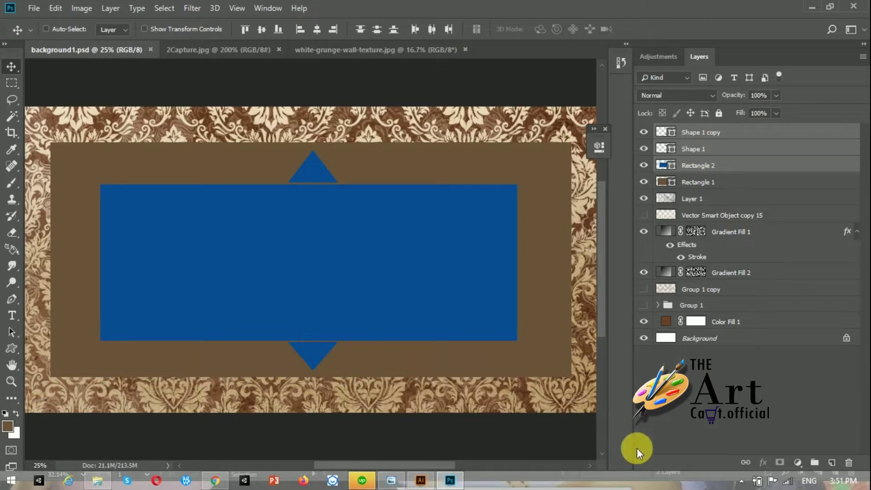
Recolour the Rectangle 1 frame to dark red #79241d.
click(740, 481)
right_click(710, 399)
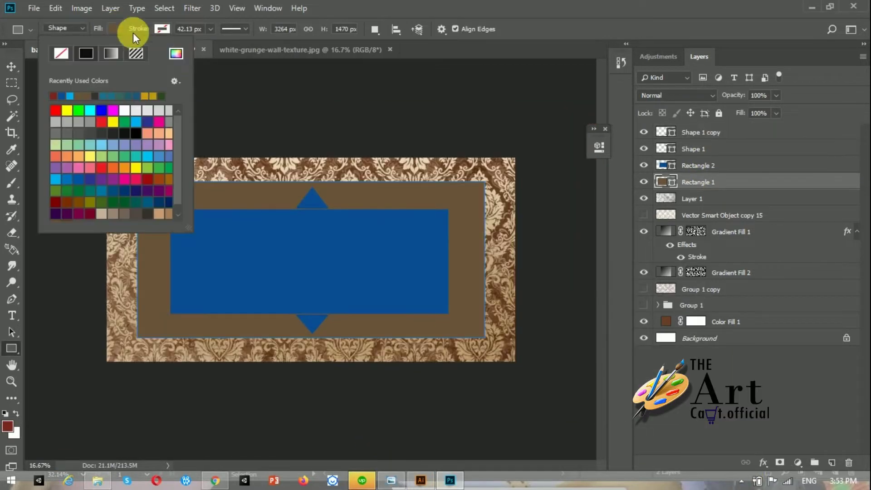
click(176, 53)
click(8, 425)
click(808, 226)
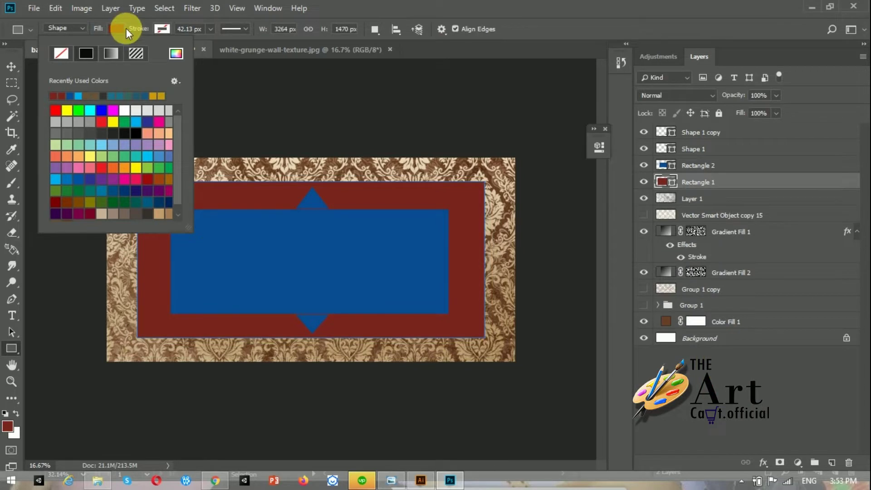
click(126, 28)
click(12, 66)
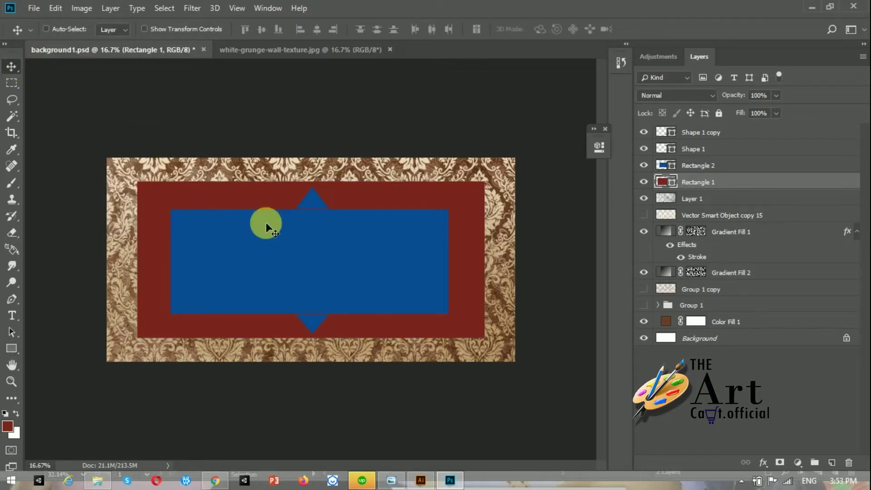
click(215, 481)
Search Google Images for 'rod shape' and preview a Bacili, Cocci, Spirilli drawing.
key(ctrl+t)
click(268, 34)
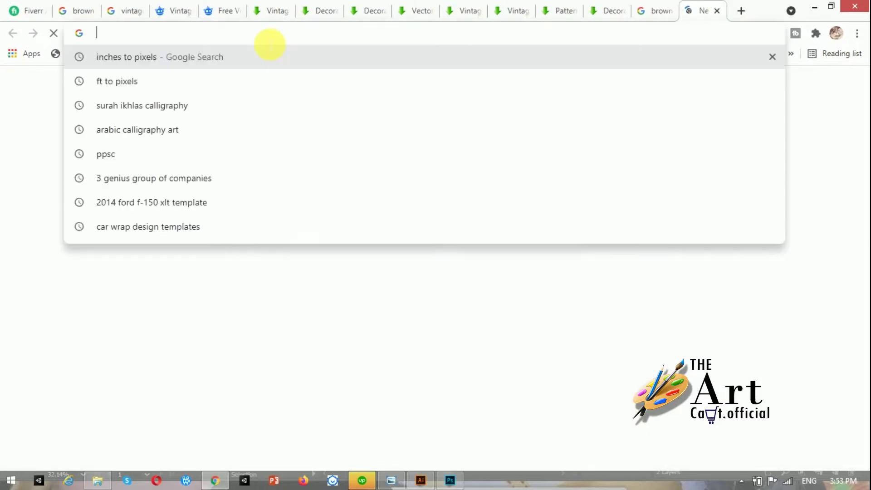
text(rod shape)
key(Return)
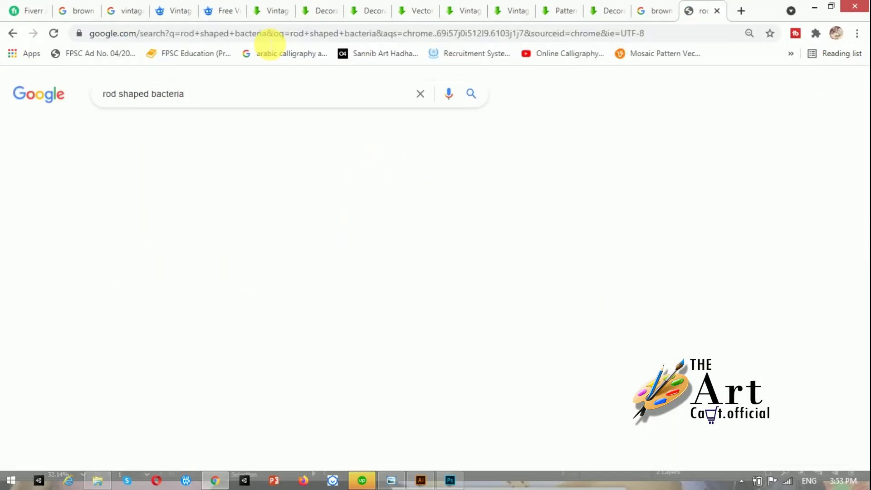
click(159, 132)
scroll(864, 290, down, 4)
scroll(864, 291, down, 6)
scroll(864, 290, down, 4)
scroll(864, 290, down, 5)
scroll(857, 345, down, 5)
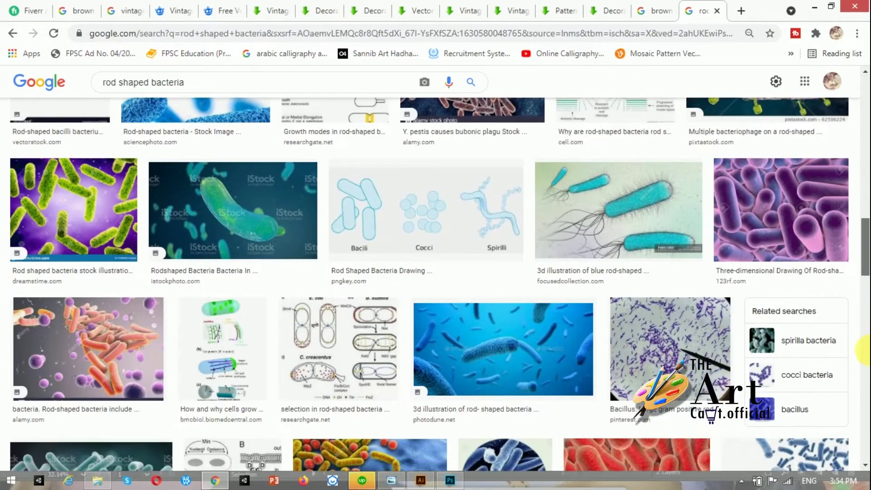
scroll(857, 344, down, 2)
click(474, 220)
scroll(852, 180, down, 10)
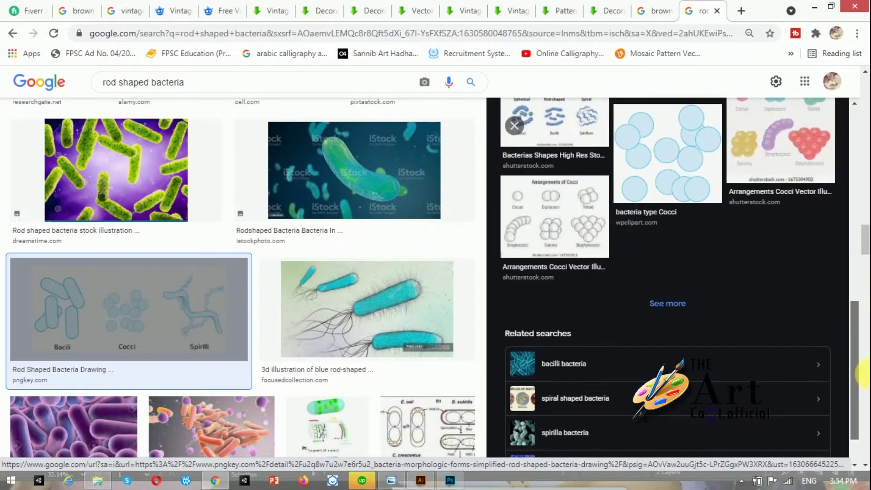
Refine the search to 'rod shaped bacteria clipart' and preview the blue bacillus cartoon.
click(249, 90)
click(179, 152)
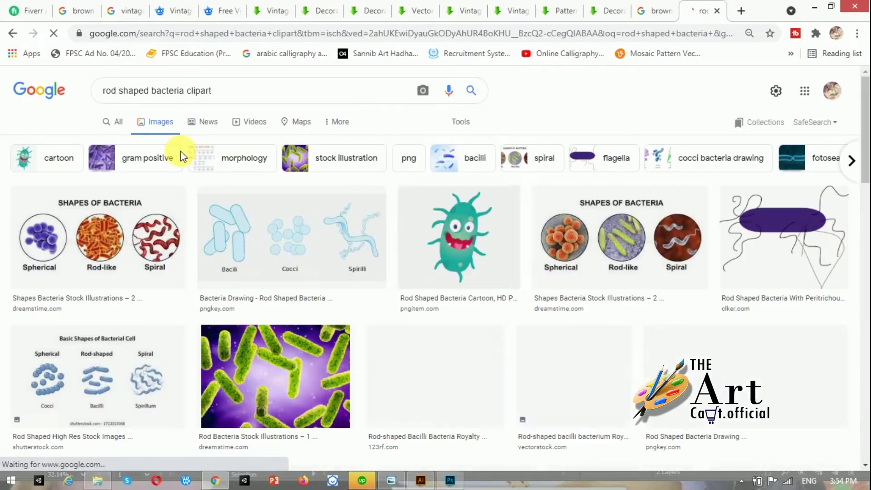
scroll(862, 213, down, 5)
scroll(864, 290, down, 7)
scroll(864, 299, down, 2)
scroll(862, 299, up, 1)
click(652, 204)
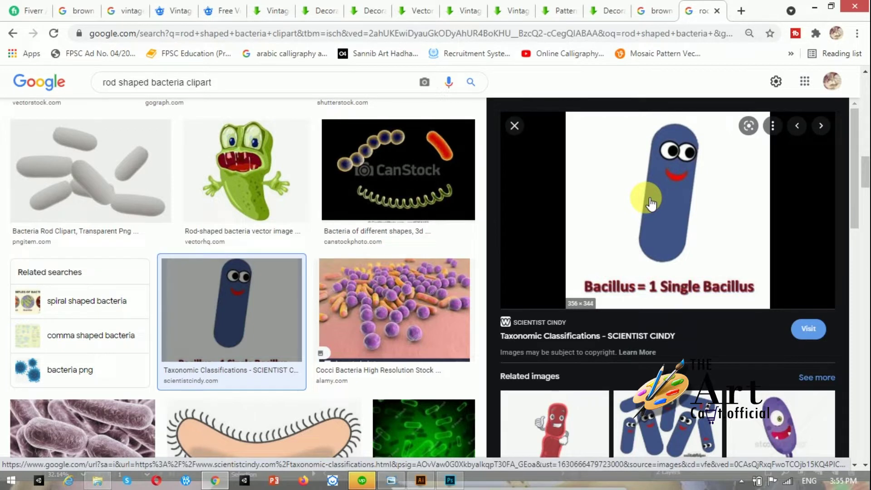
Save the bacillus image as bacillus-bacteria_2_orig.jpg and open it in Illustrator.
mouse_move(855, 188)
mouse_down()
mouse_move(856, 321)
mouse_move(857, 171)
mouse_up()
right_click(686, 205)
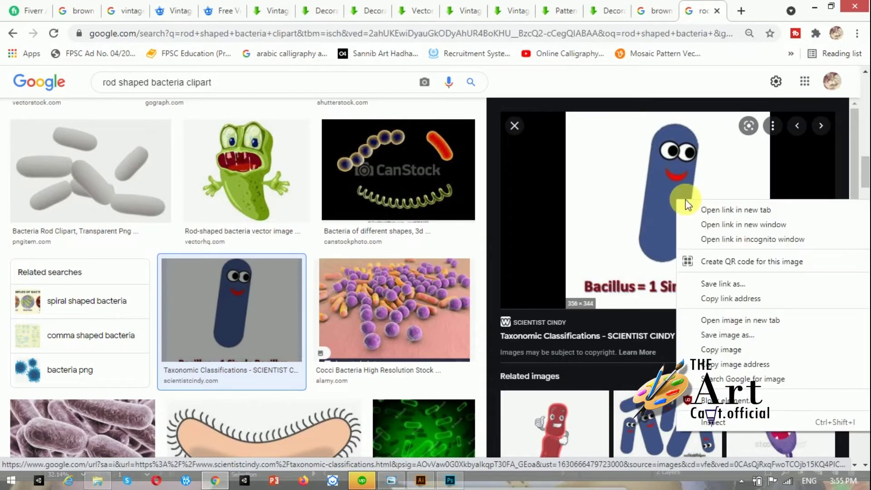
click(727, 334)
key(Return)
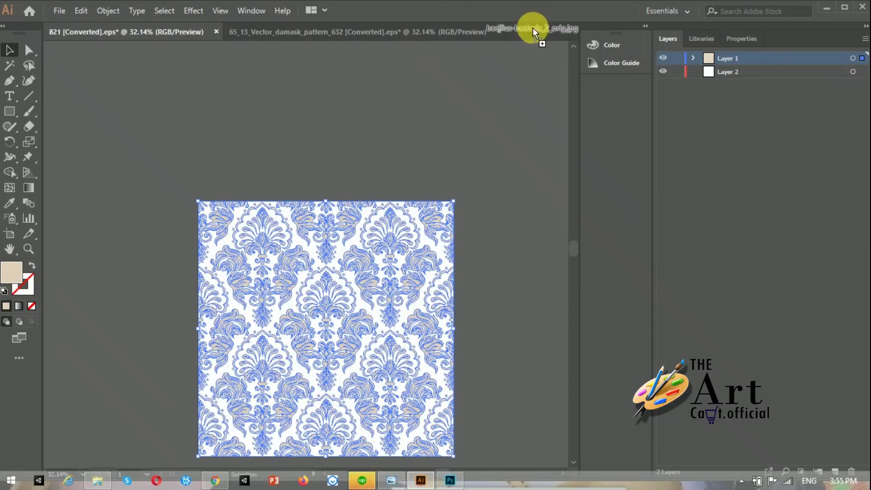
drag(310, 454, 528, 24)
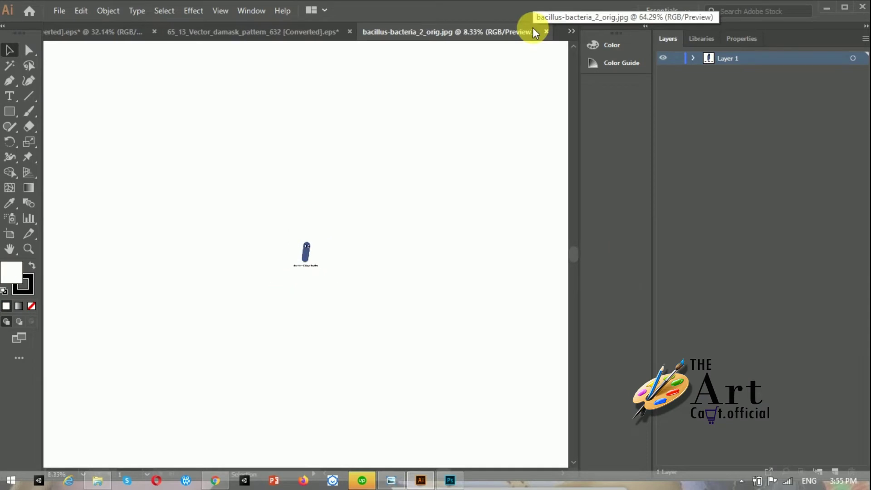
Image Trace the enlarged bacillus in Black and White with Ignore White, raising threshold and smoothing paths.
key(ctrl+0)
drag(340, 286, 298, 247)
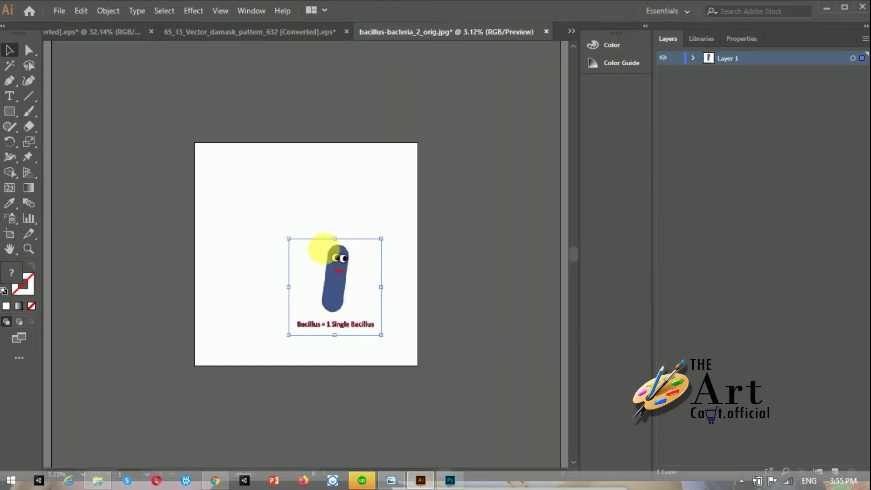
key(ctrl+plus)
key(ctrl+plus)
key(ctrl+plus)
click(249, 10)
click(267, 245)
click(587, 395)
click(554, 444)
drag(631, 223, 654, 222)
click(652, 264)
click(671, 222)
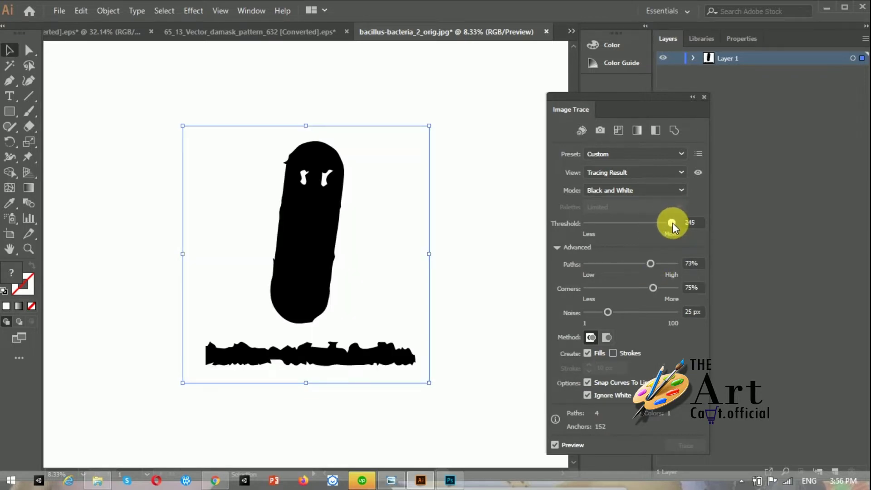
drag(674, 264, 631, 264)
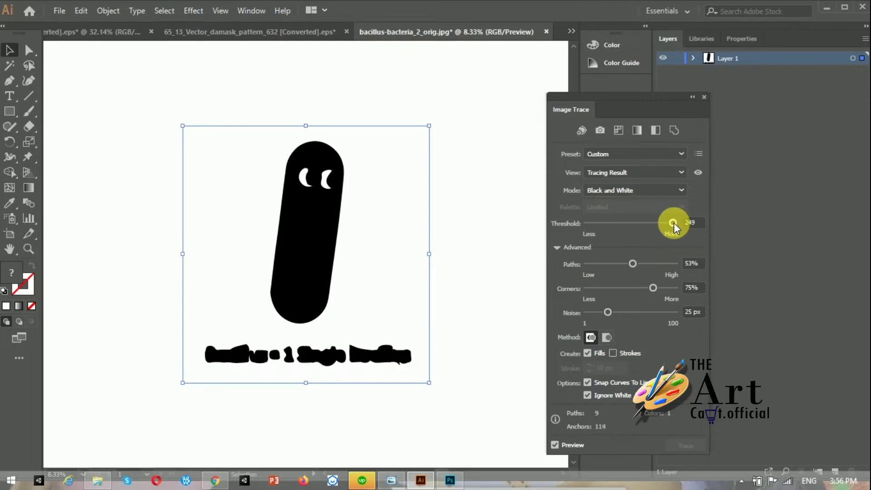
Ungroup the traced bacillus and delete its caption text.
click(704, 96)
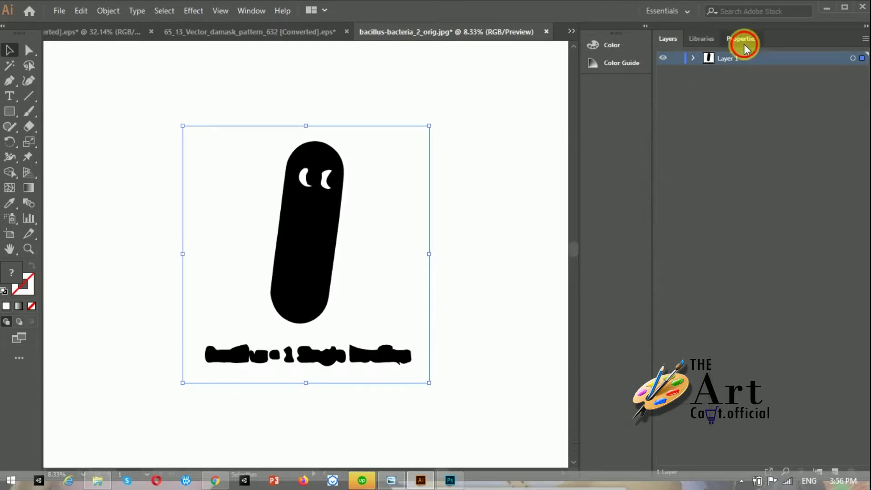
click(746, 48)
click(771, 334)
click(243, 363)
key(Delete)
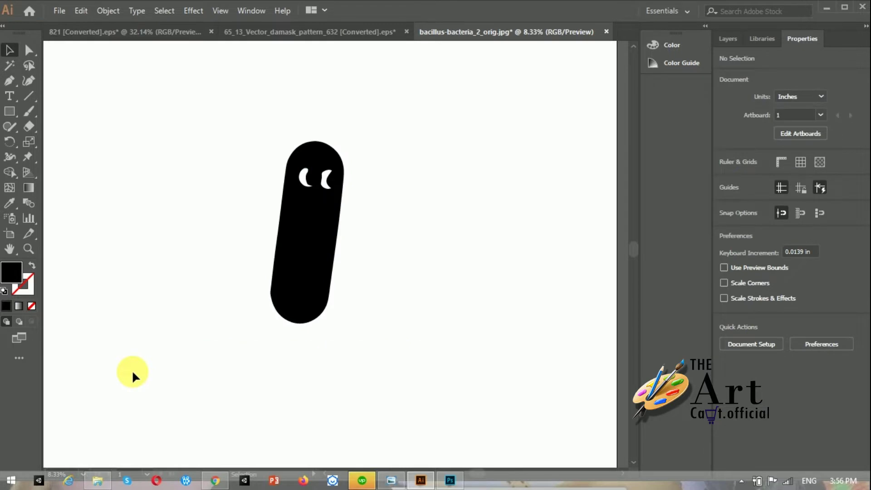
Create a new calligraphic brush with roundness lowered to about 40%.
click(29, 112)
click(811, 274)
click(746, 301)
click(811, 274)
click(779, 372)
click(406, 290)
click(410, 243)
click(403, 333)
drag(381, 290, 354, 289)
click(503, 348)
Paint over the rod's eye with the calligraphic brush and select the rod with its strokes.
click(696, 302)
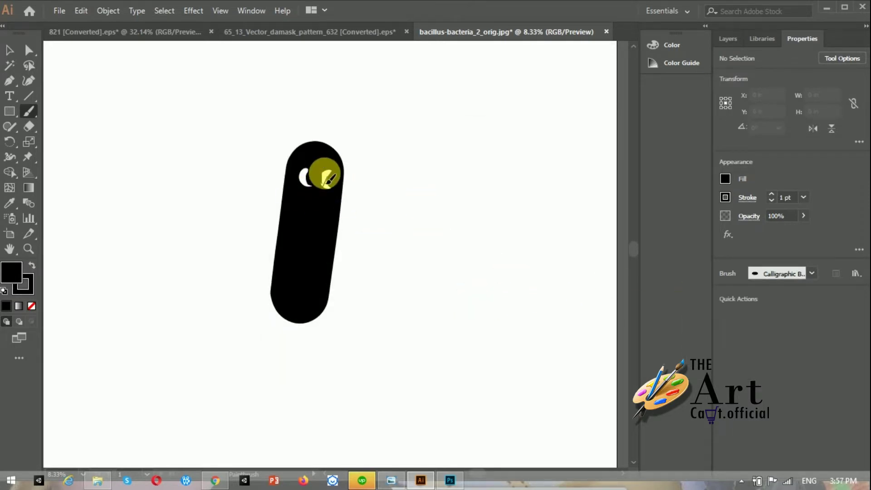
drag(322, 171, 326, 186)
click(812, 273)
double_click(698, 302)
click(502, 346)
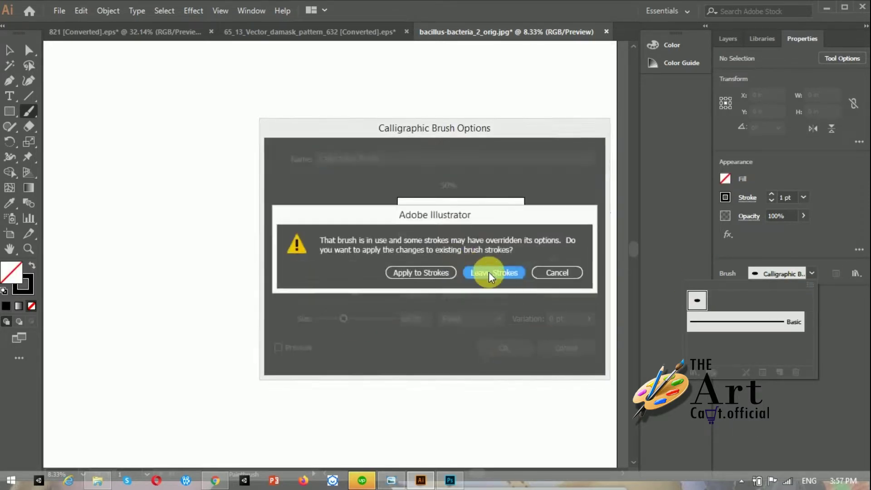
click(490, 270)
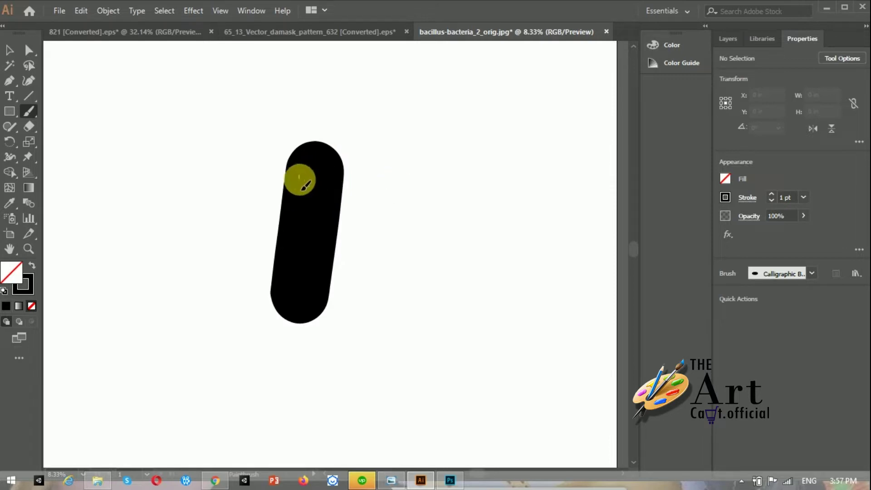
click(9, 50)
drag(217, 136, 399, 368)
Paste the black rod into Photoshop, turn it horizontal, and move its layer to the top.
drag(307, 295, 442, 447)
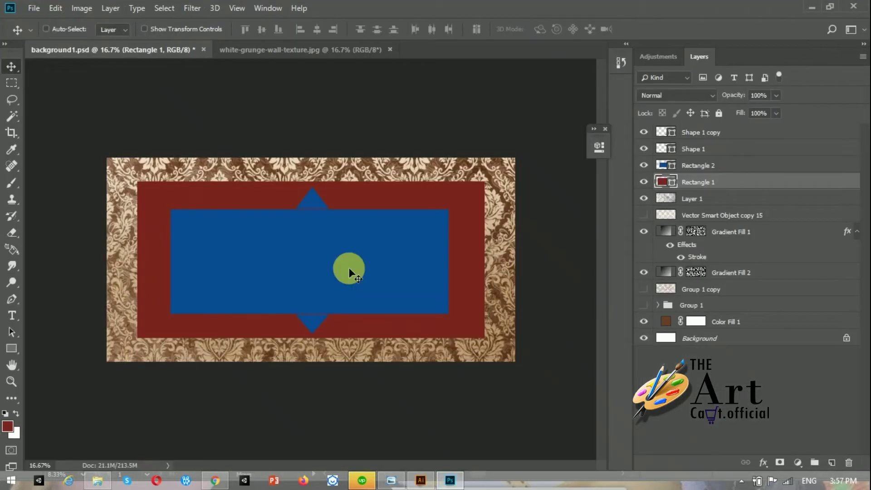
key(ctrl+v)
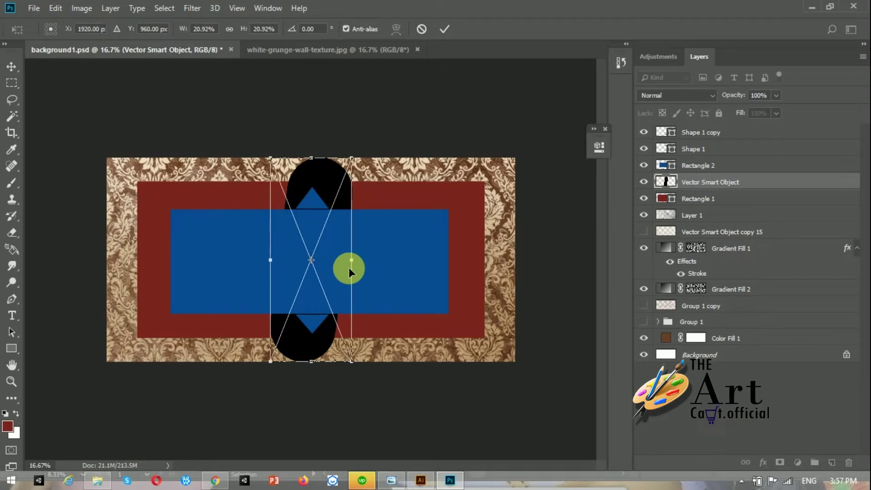
mouse_move(349, 267)
mouse_down()
mouse_move(418, 288)
mouse_move(415, 320)
mouse_up()
key(Return)
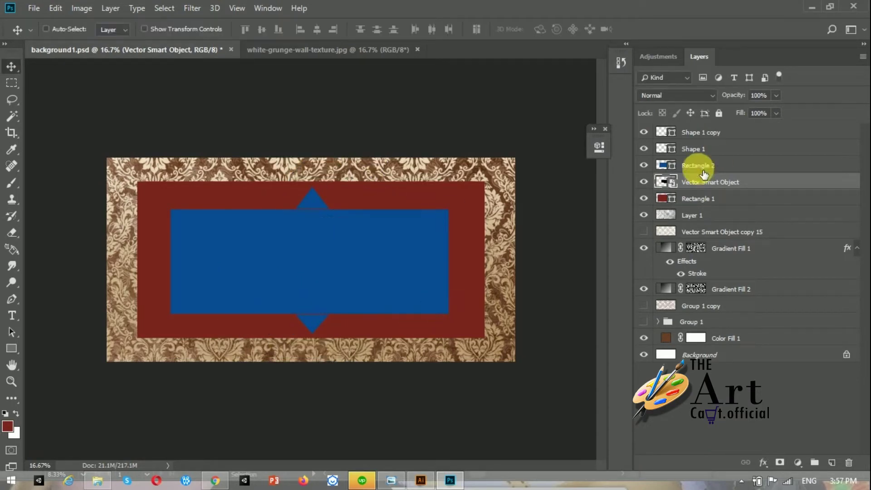
drag(694, 172, 699, 134)
Rotate the black shape level and stretch both ends wider across the blue panel.
key(ctrl+t)
drag(428, 305, 438, 296)
key(Return)
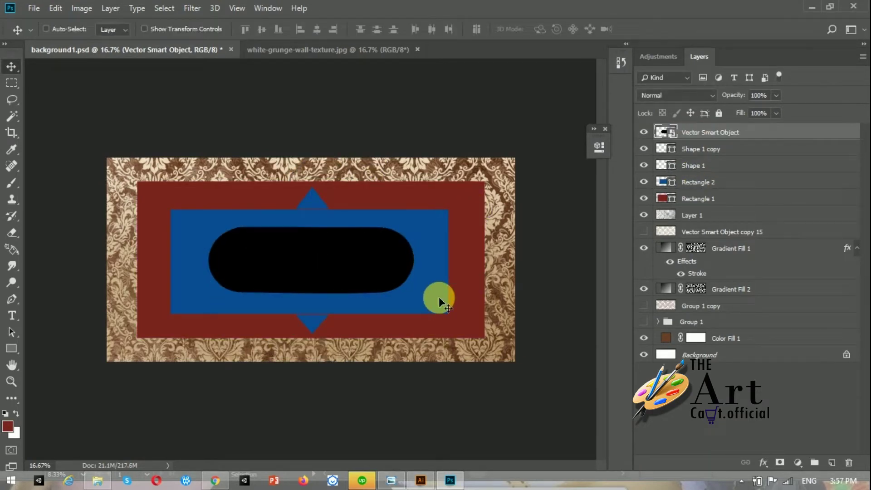
key(ctrl+plus)
key(ctrl+t)
drag(155, 278, 124, 282)
drag(449, 247, 497, 245)
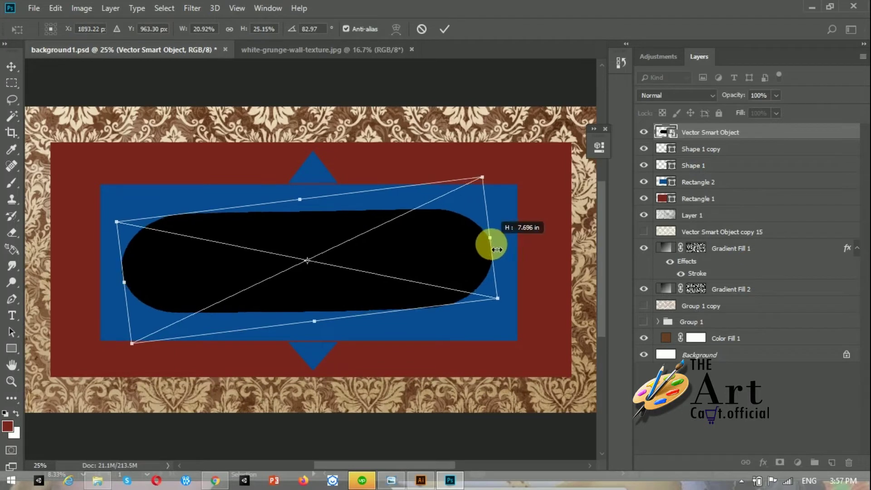
key(Return)
Fine-tune the shape's angle and make it taller inside the panel, then save.
key(ctrl+t)
drag(518, 311, 522, 315)
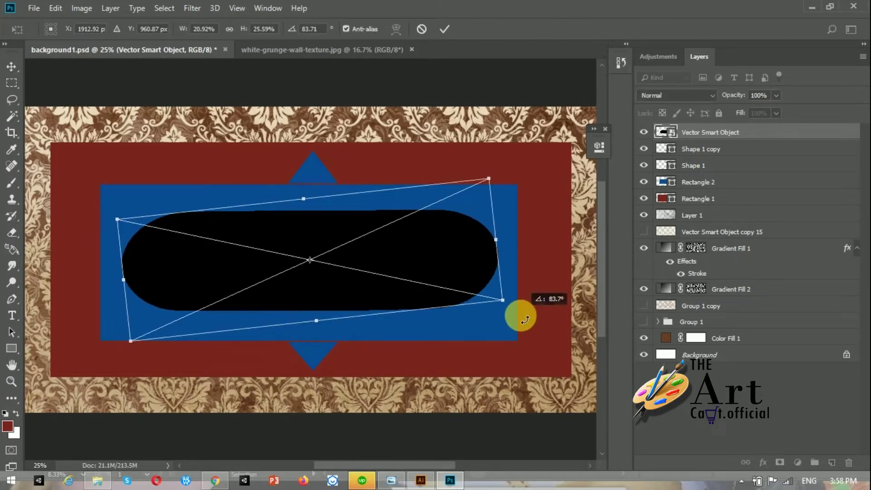
drag(358, 333, 317, 330)
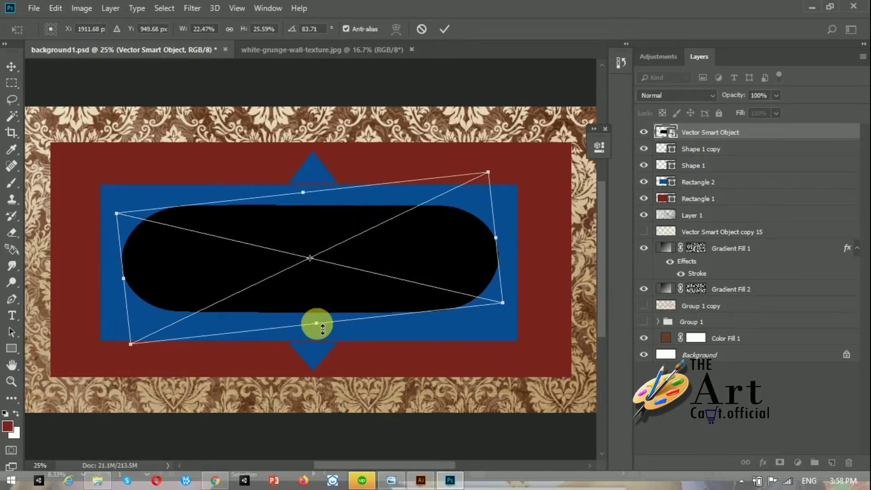
key(Return)
key(ctrl+s)
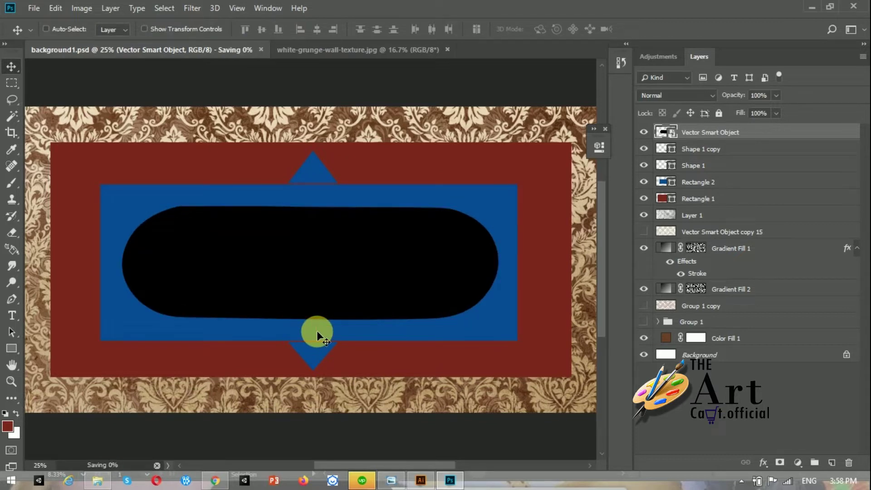
Fill the shape's outline with a red Solid Color fill layer.
ctrl+click(665, 131)
click(797, 463)
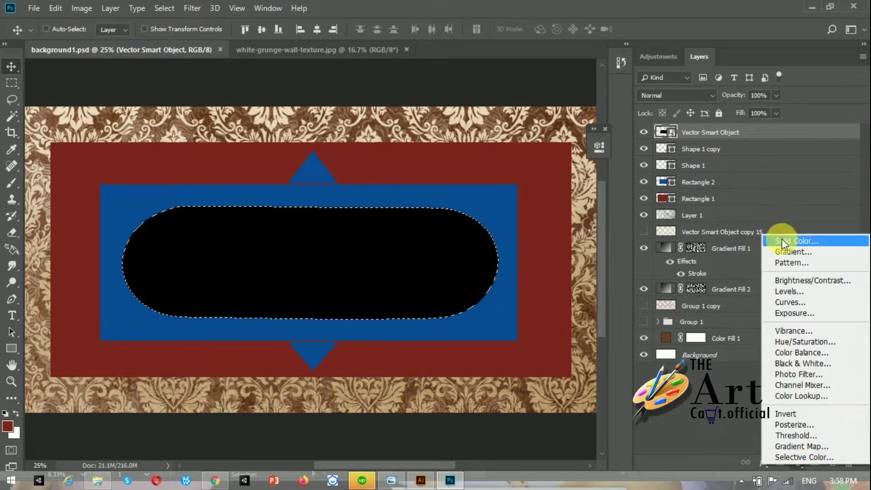
click(782, 239)
click(831, 228)
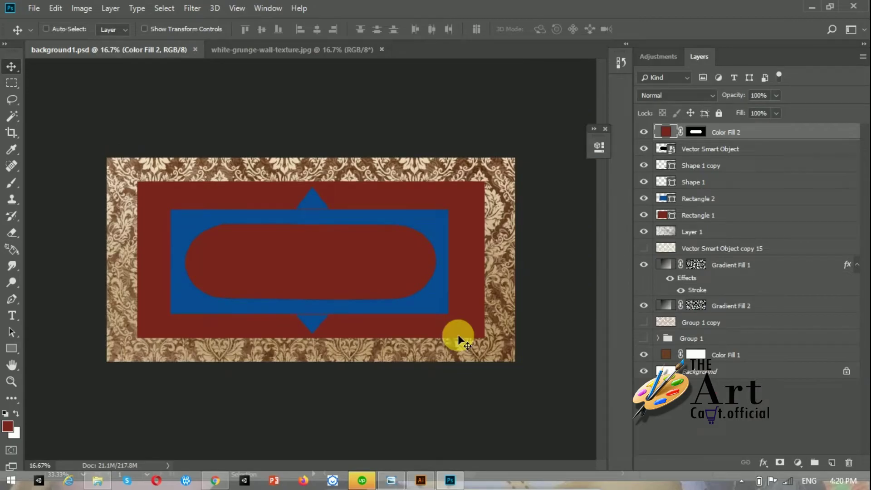
click(461, 488)
Pick the dense petal mandala from the sheet and drag it into the Photoshop design.
click(396, 263)
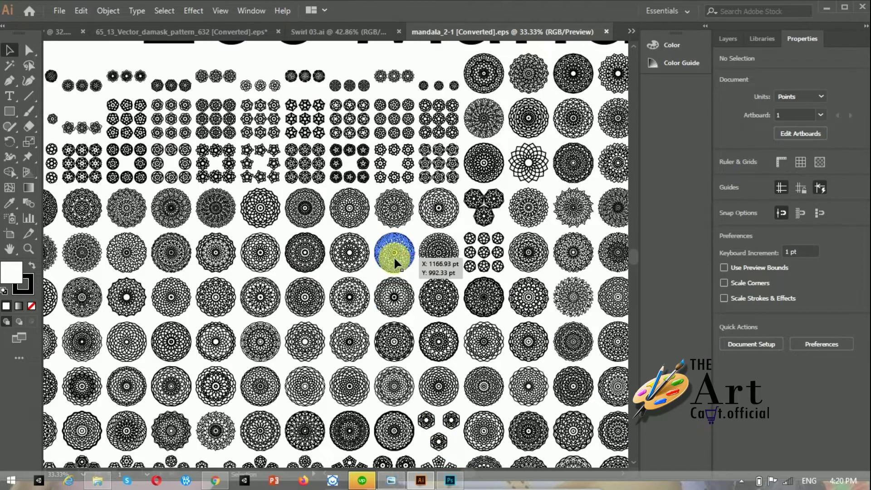
drag(396, 257, 390, 249)
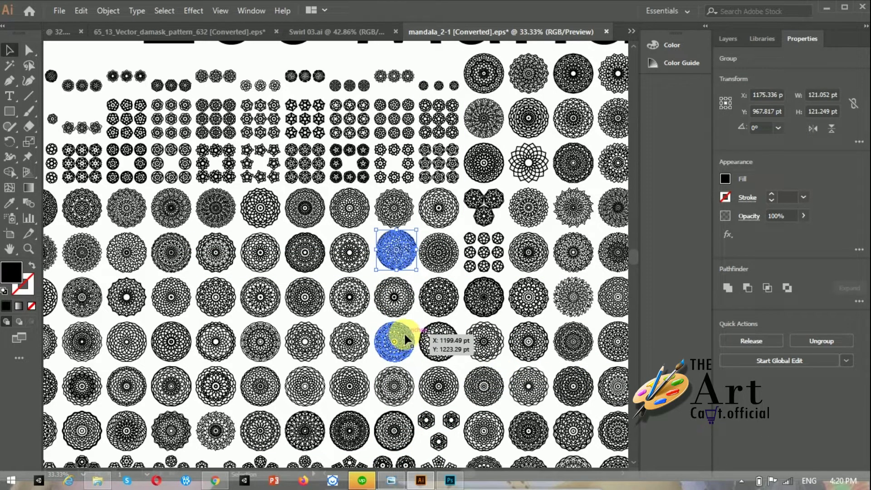
click(613, 249)
key(ctrl+plus)
key(ctrl+plus)
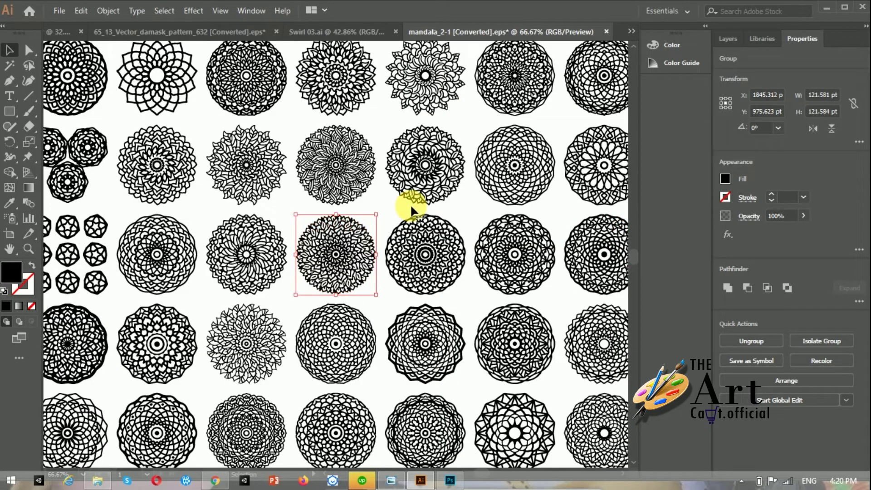
click(408, 205)
mouse_move(500, 328)
mouse_down()
mouse_move(224, 243)
mouse_move(166, 255)
mouse_up()
Draw a circle sized to the placed mandala and put it beneath the mandala.
key(Return)
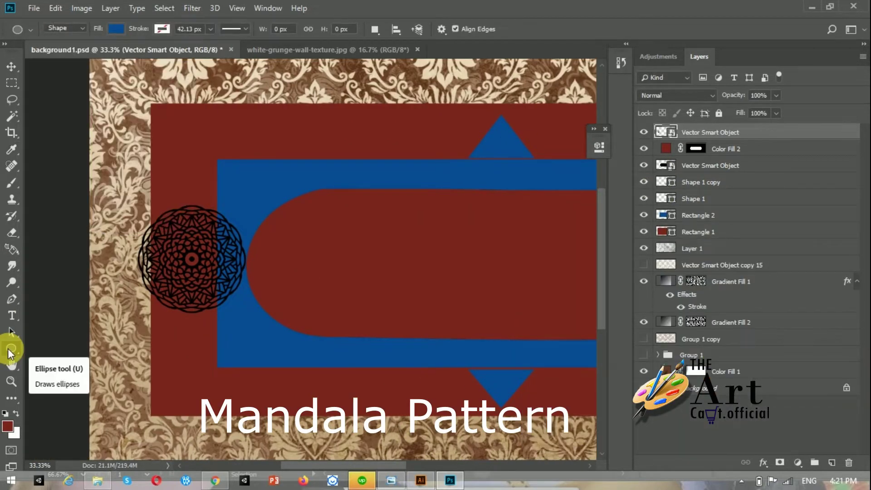
drag(142, 207, 243, 311)
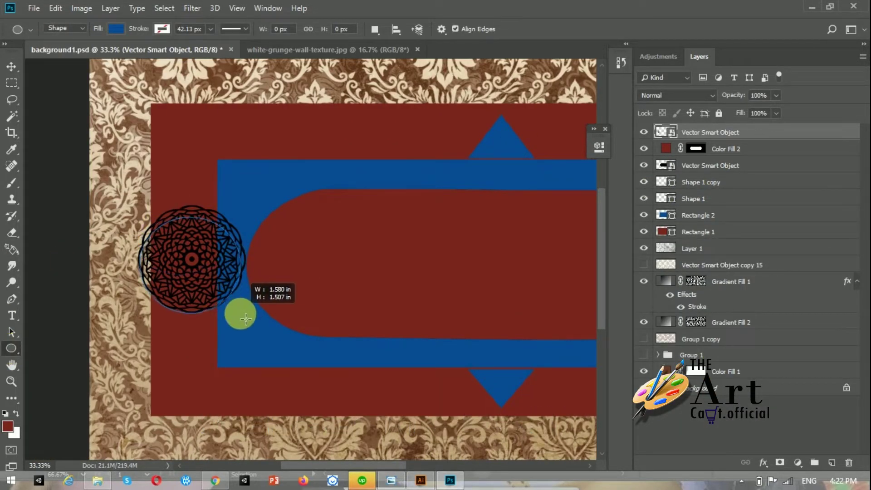
click(562, 141)
key(ctrl+t)
drag(191, 206, 195, 214)
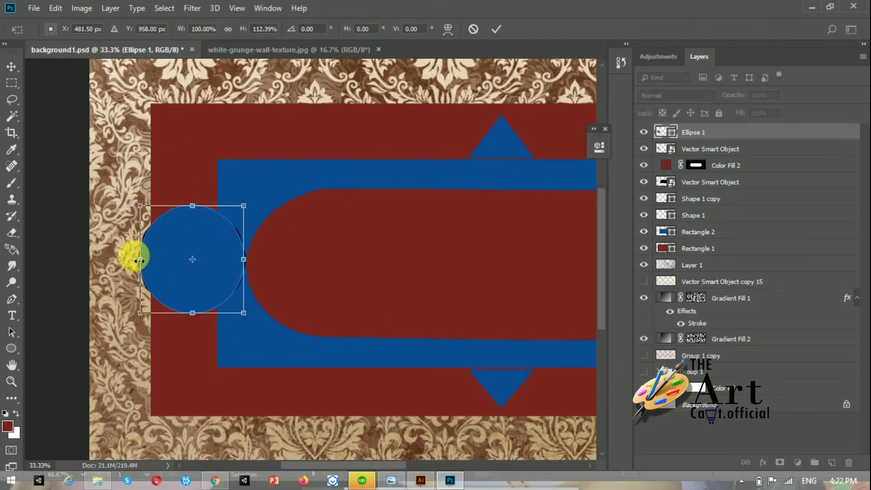
key(Return)
drag(716, 135, 719, 161)
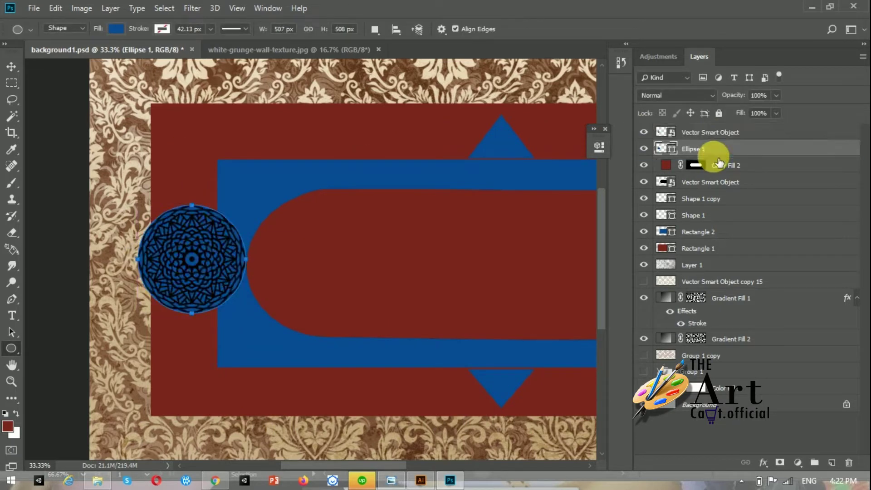
Try a beige 13 px stroke effect on the mandala, then discard it.
click(705, 132)
click(798, 463)
click(764, 462)
click(777, 370)
click(589, 289)
click(103, 166)
click(798, 230)
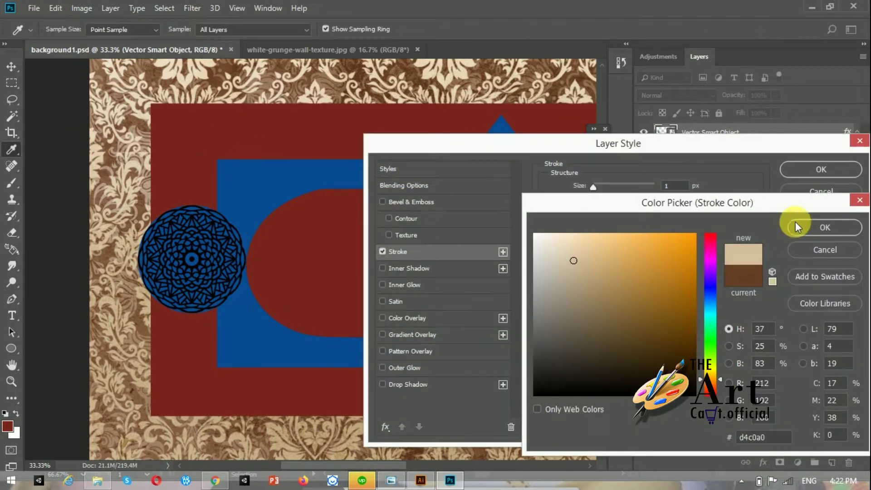
drag(601, 229, 598, 230)
drag(601, 189, 611, 188)
drag(598, 230, 654, 230)
drag(610, 187, 600, 187)
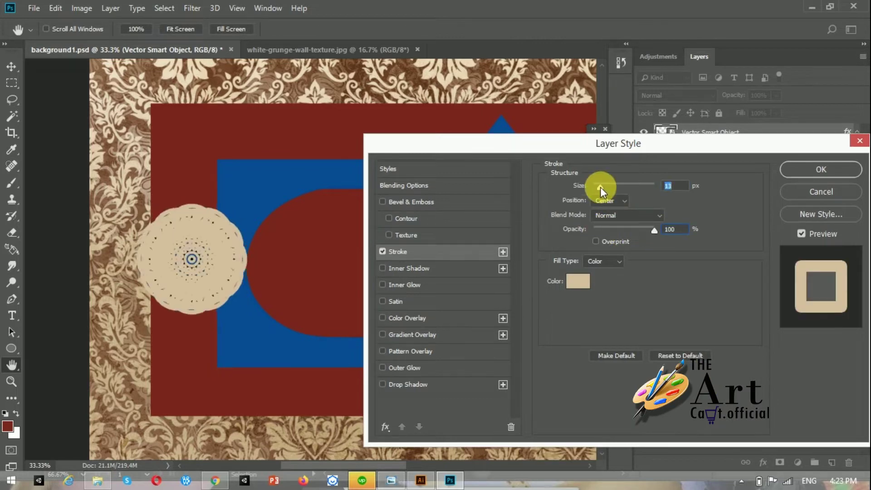
click(764, 462)
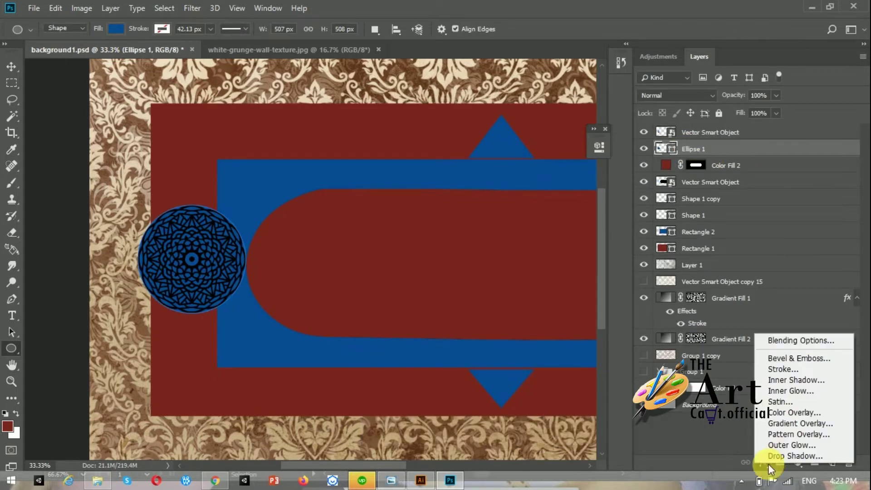
Give the circle a beige 21 px stroke rim sampled from the damask border.
click(779, 369)
click(583, 278)
click(99, 159)
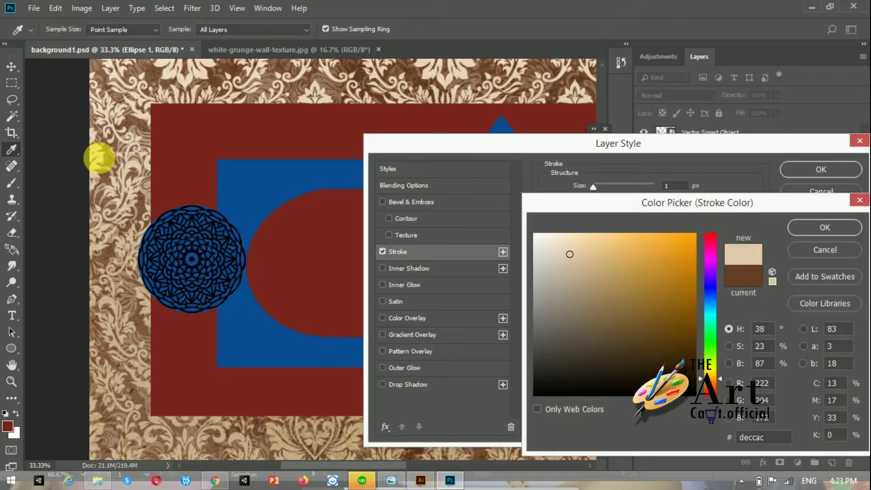
click(831, 233)
click(617, 227)
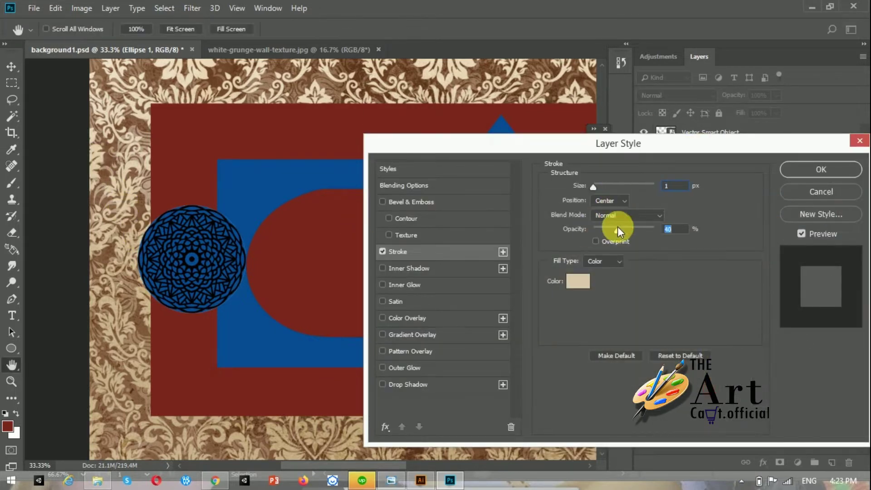
drag(597, 186, 602, 187)
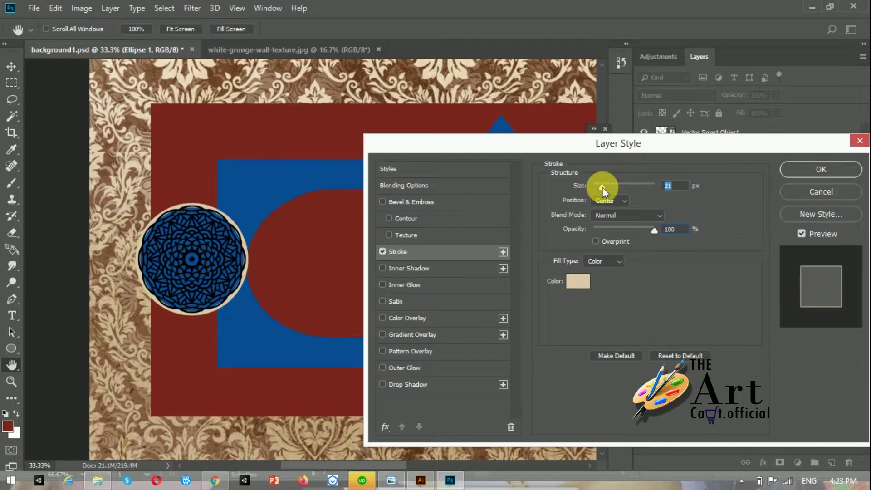
click(812, 169)
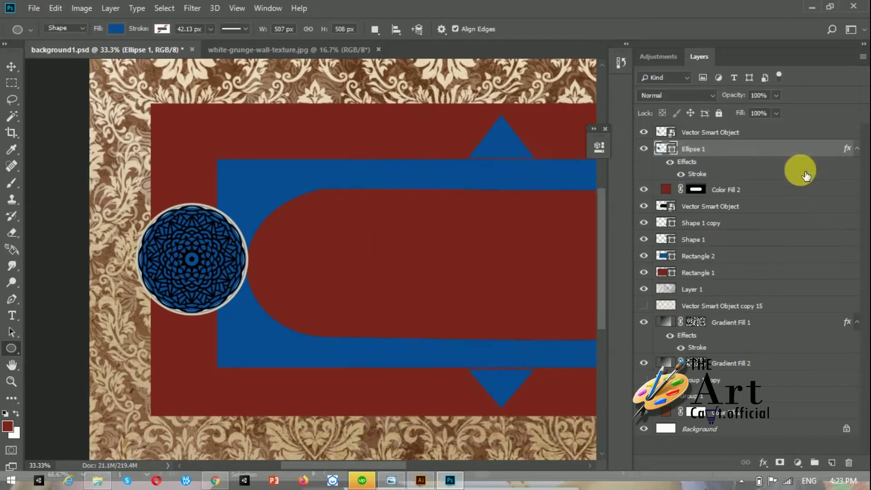
Enlarge the mandala and circle together slightly.
shift+click(701, 132)
key(ctrl+t)
drag(247, 203, 255, 199)
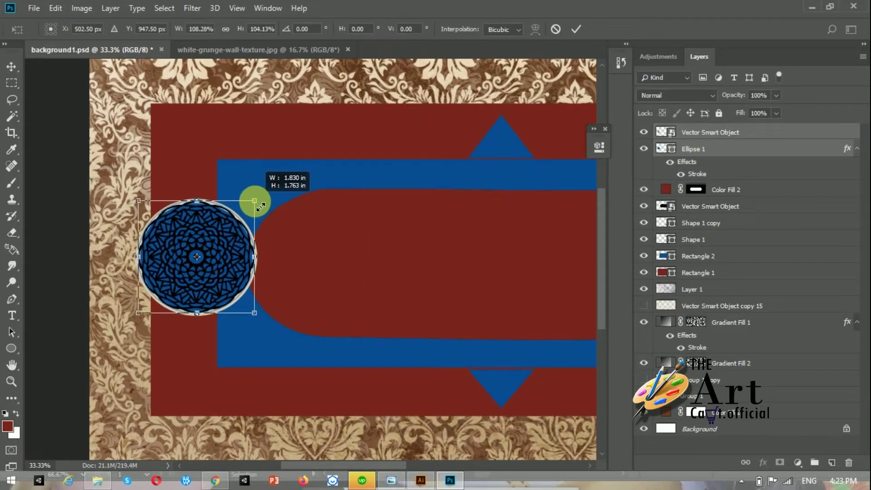
drag(262, 321, 260, 324)
key(Return)
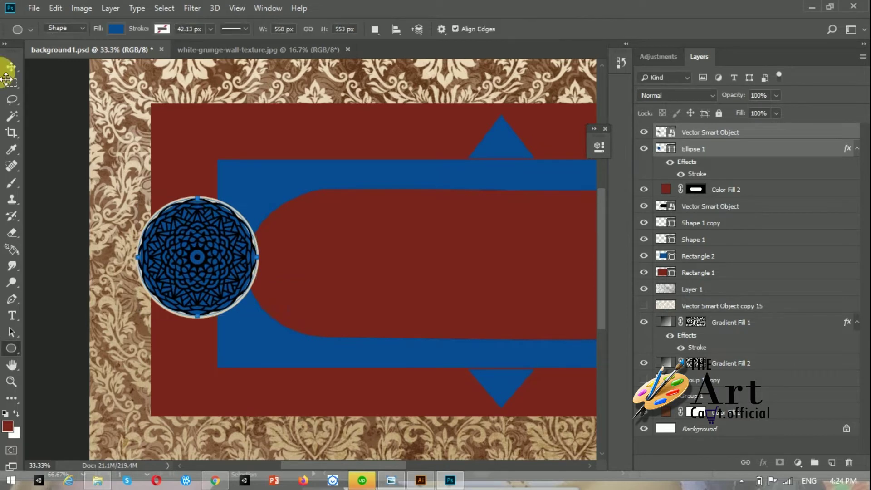
Fill the mandala with a gold gradient and group the medallion layers.
click(662, 137)
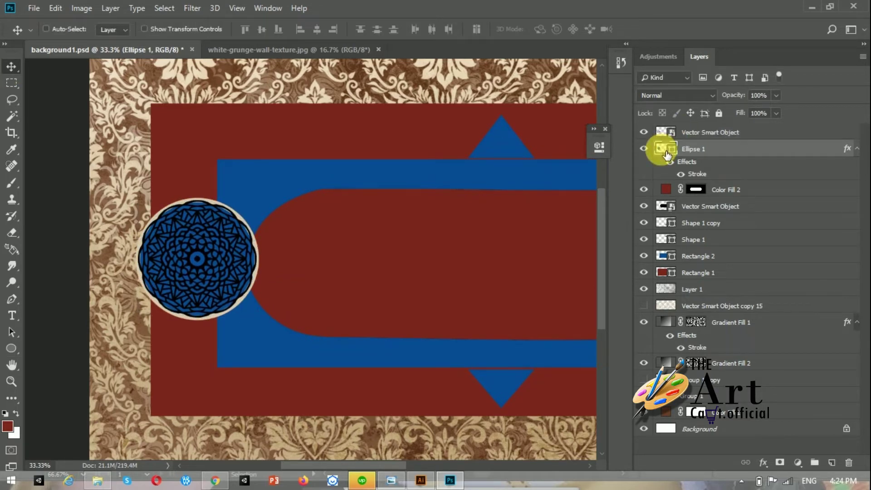
ctrl+click(665, 133)
click(797, 463)
click(785, 234)
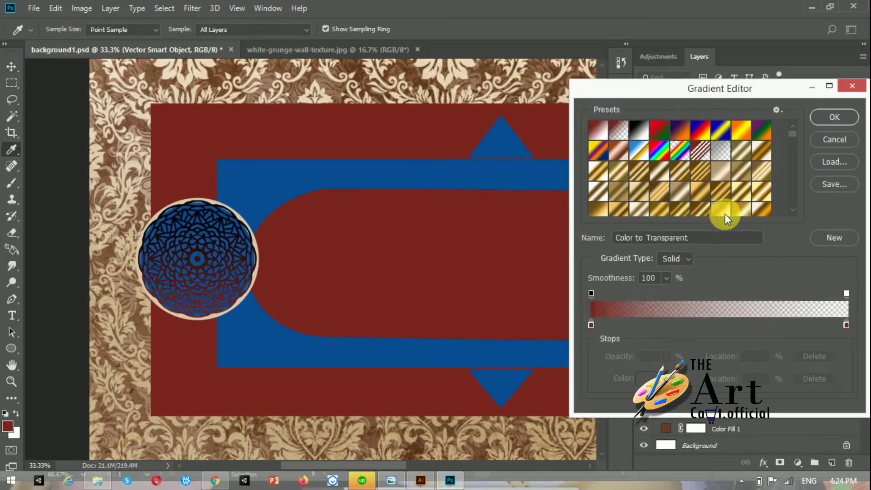
click(834, 117)
click(839, 217)
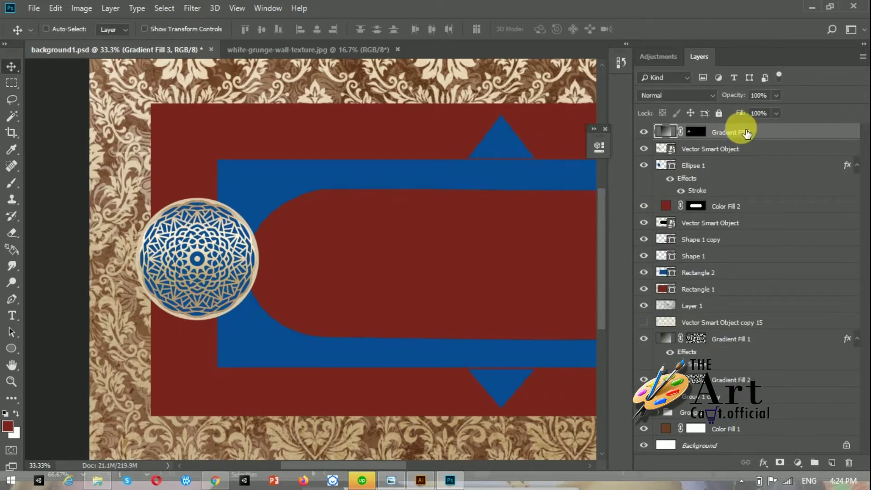
key(ctrl+g)
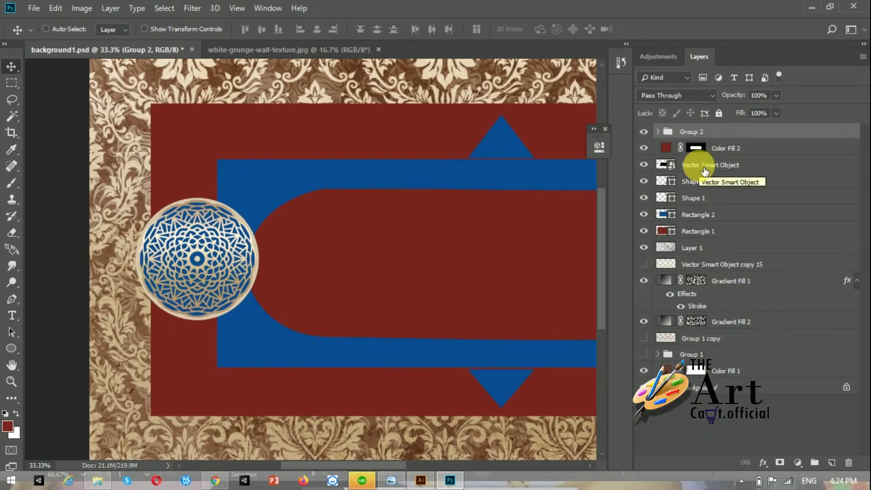
Duplicate the medallion group and move the copy to the blue panel's right end.
key(ctrl+minus)
key(ctrl+minus)
key(ctrl+j)
key(shift+Right)
key(shift+Right)
key(shift+Right)
key(shift+Right)
key(shift+Right)
key(shift+Right)
key(shift+Right)
key(shift+Right)
key(shift+Right)
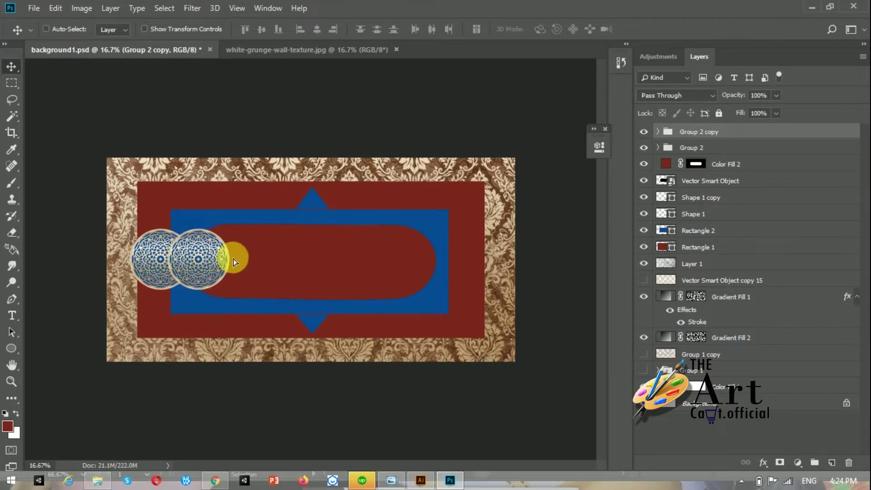
drag(201, 259, 448, 260)
key(shift+Right)
key(shift+Right)
key(shift+Right)
key(shift+Right)
key(shift+Right)
key(shift+Right)
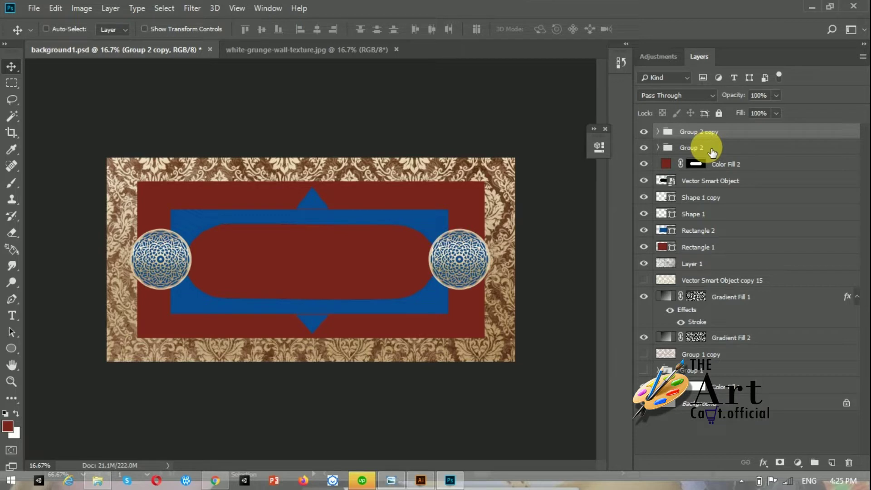
click(358, 45)
Drag the grunge texture into the design and scale it to cover the central pill panel.
drag(309, 204, 323, 229)
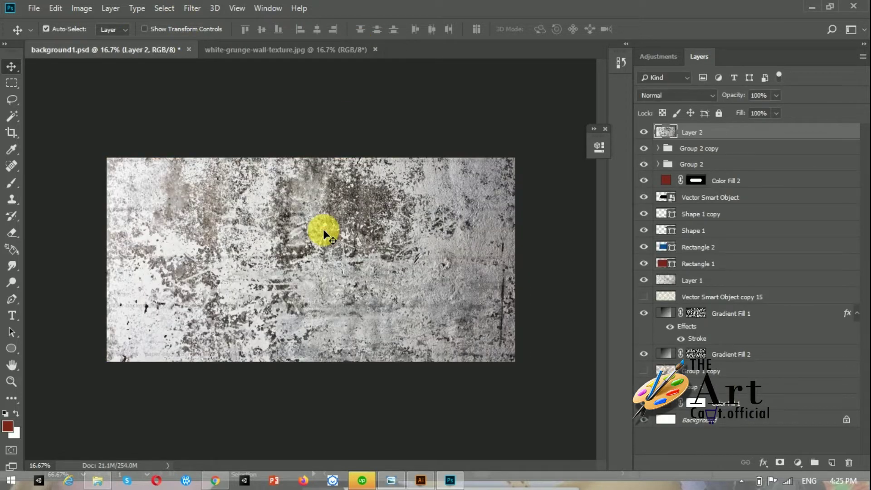
key(ctrl+t)
drag(106, 84, 140, 181)
drag(540, 374, 484, 337)
mouse_move(138, 260)
mouse_down()
mouse_move(194, 272)
mouse_move(171, 271)
mouse_up()
drag(454, 248, 448, 259)
drag(309, 182, 310, 204)
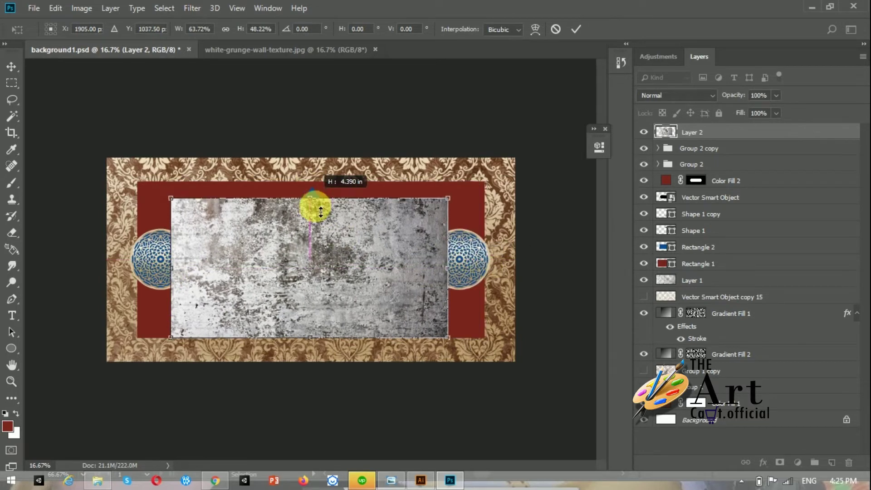
drag(310, 337, 313, 324)
key(Return)
Mask the grunge texture to the pill shape above Color Fill 2, blended as Hard Light.
ctrl+click(697, 181)
click(780, 463)
mouse_move(728, 144)
mouse_down()
mouse_move(725, 195)
mouse_move(722, 174)
mouse_up()
click(676, 95)
click(680, 136)
key(Down)
key(Down)
key(Down)
key(Down)
key(Down)
key(Down)
key(Down)
key(Down)
key(Down)
key(Down)
key(Down)
key(Down)
key(Down)
key(Down)
key(Down)
key(Down)
key(Down)
key(Down)
key(Down)
key(Down)
key(Down)
key(Down)
key(Down)
key(Down)
Erase the grunge across the central panel with a 495 px eraser.
click(7, 232)
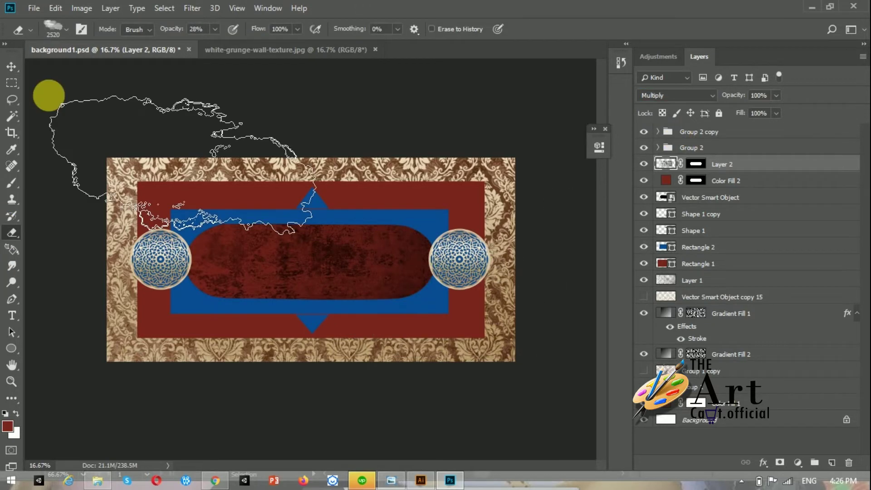
right_click(49, 89)
drag(128, 75, 138, 66)
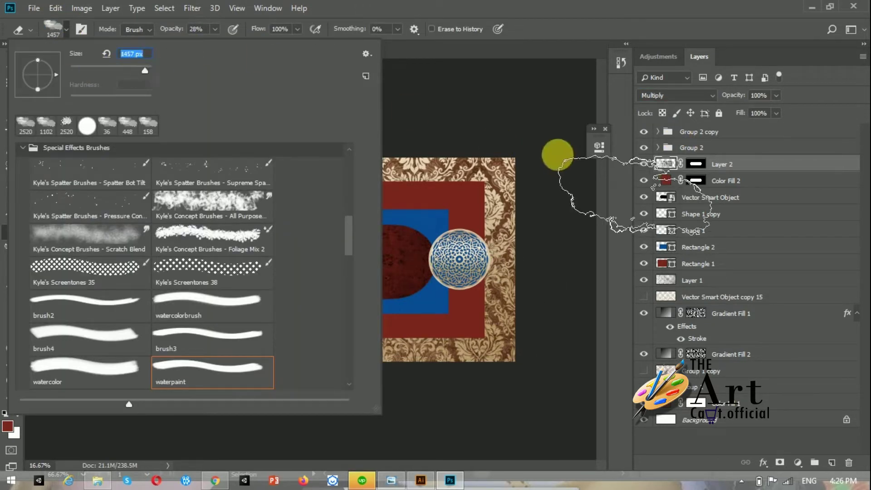
key(Return)
mouse_move(337, 264)
mouse_down()
mouse_move(233, 268)
mouse_move(350, 243)
mouse_move(354, 268)
mouse_up()
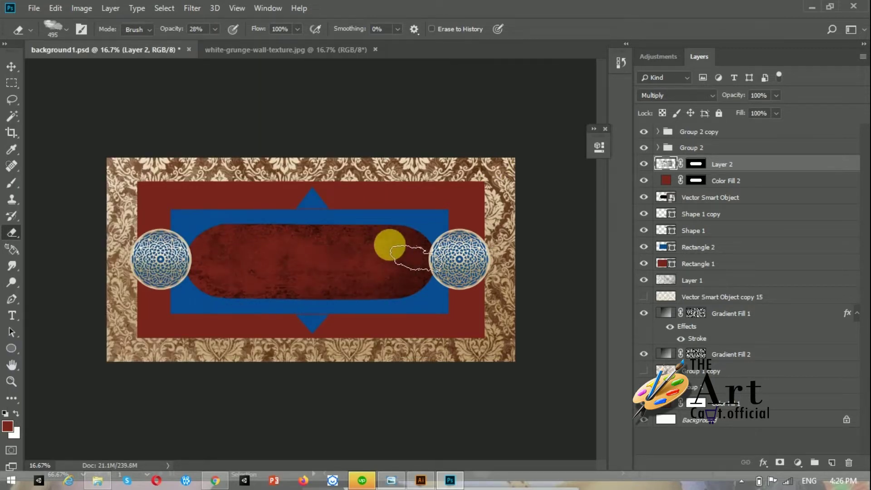
Add a black Solid Color fill masked to the pill shape at 33% opacity.
click(750, 181)
ctrl+click(696, 181)
click(798, 462)
click(780, 233)
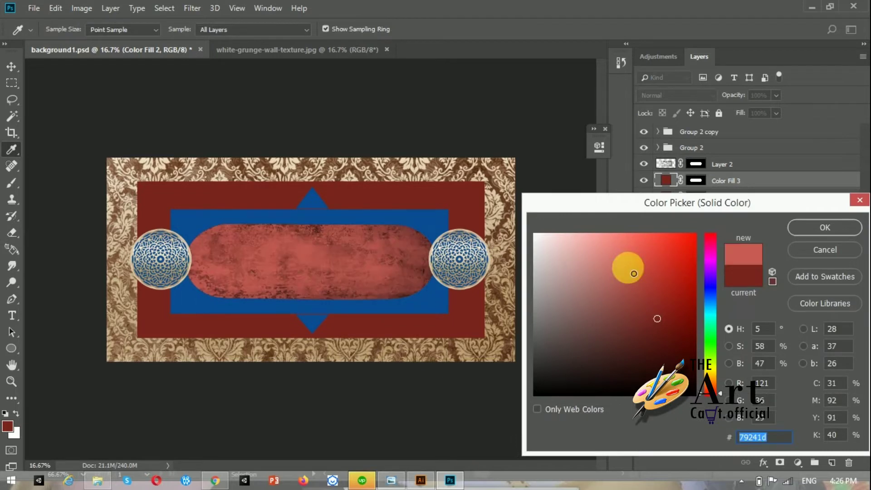
click(526, 447)
click(823, 226)
click(776, 95)
drag(780, 110, 736, 111)
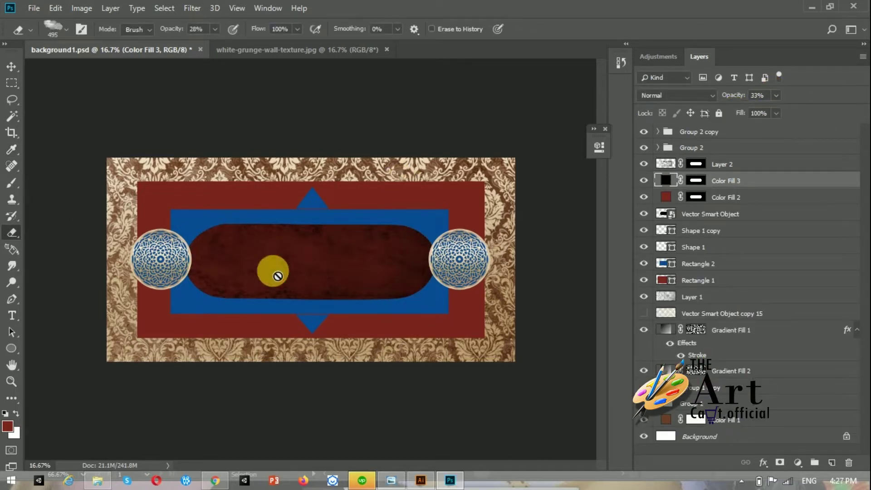
Erase the centre of the black fill, enlarging the eraser to 1457 px.
drag(272, 272, 377, 281)
click(66, 29)
drag(114, 65, 145, 64)
key(Return)
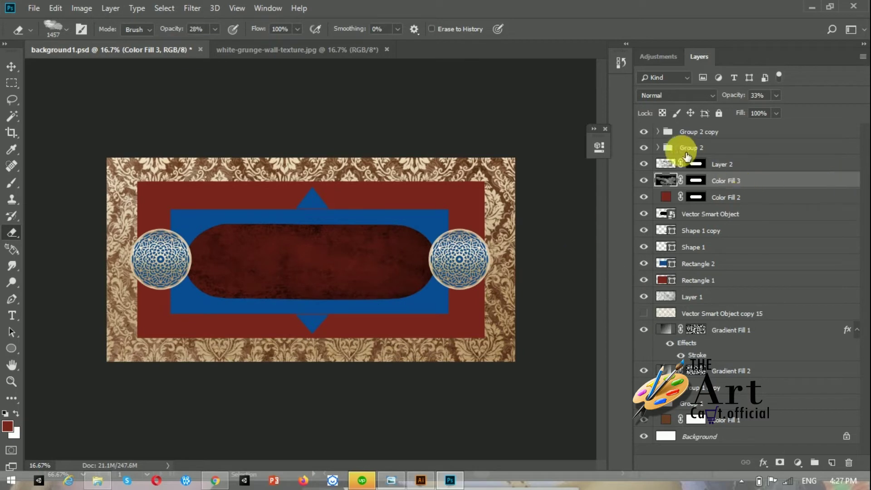
Add a second grunge texture as Layer 3, below Rectangle 2, masked to the red frame and blended as Darken.
click(297, 49)
key(v)
drag(352, 167, 434, 257)
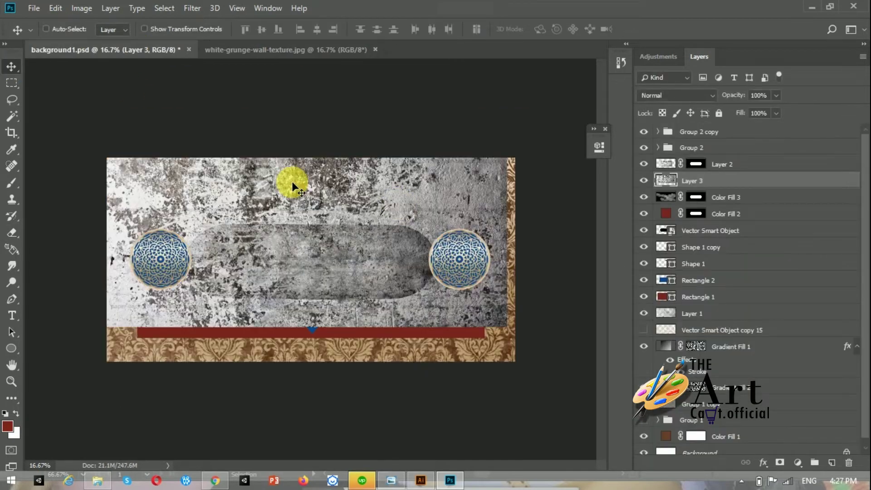
drag(692, 181, 687, 289)
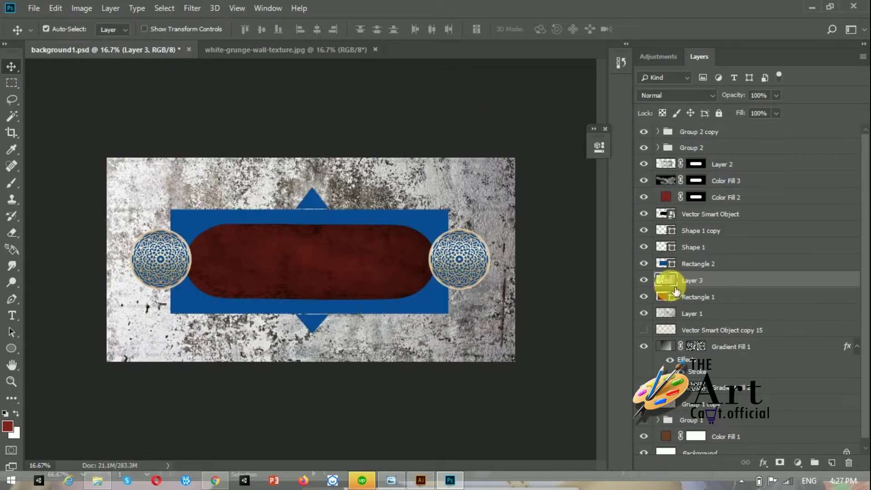
click(779, 462)
click(675, 95)
click(657, 145)
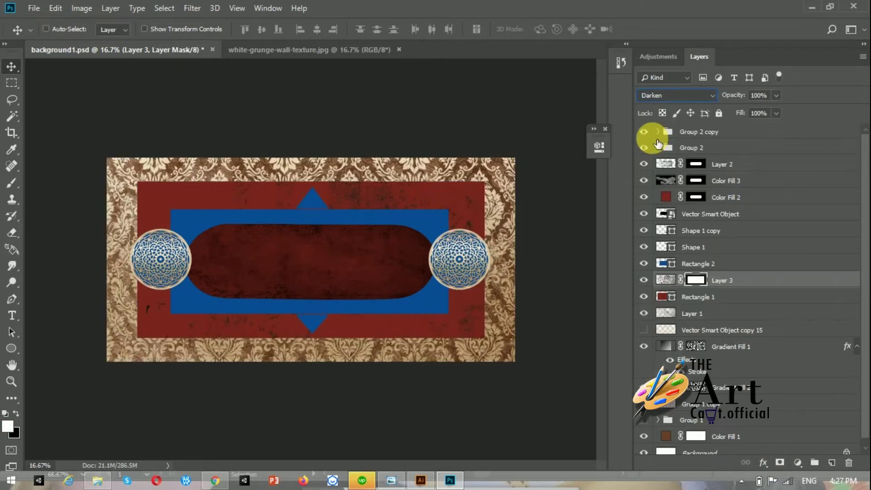
Erase the frame texture in places and add a black Solid Color fill on top.
key(e)
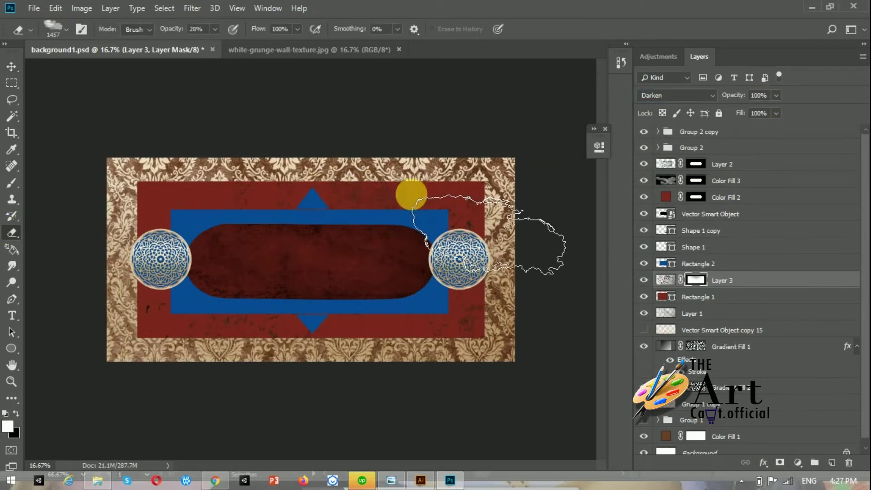
drag(446, 283, 469, 196)
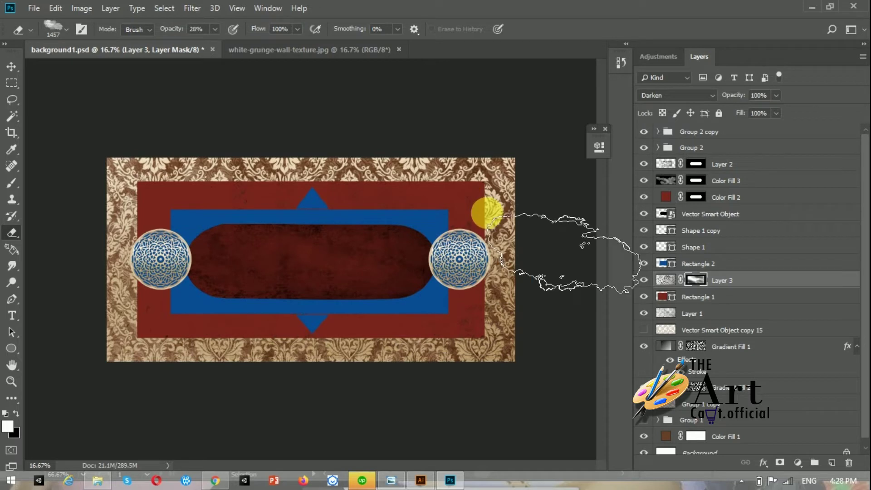
click(797, 462)
click(780, 241)
click(821, 226)
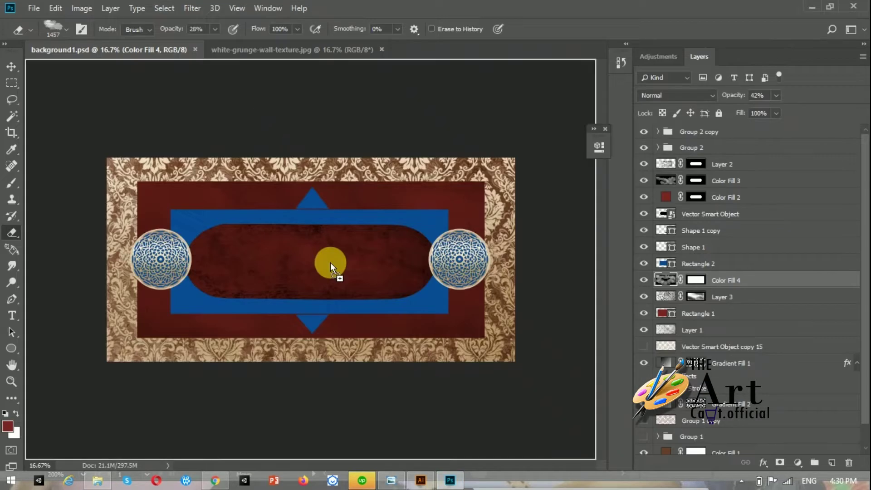
Enlarge the calligraphy to fill the central panel and move its layer to the top.
drag(378, 274, 419, 289)
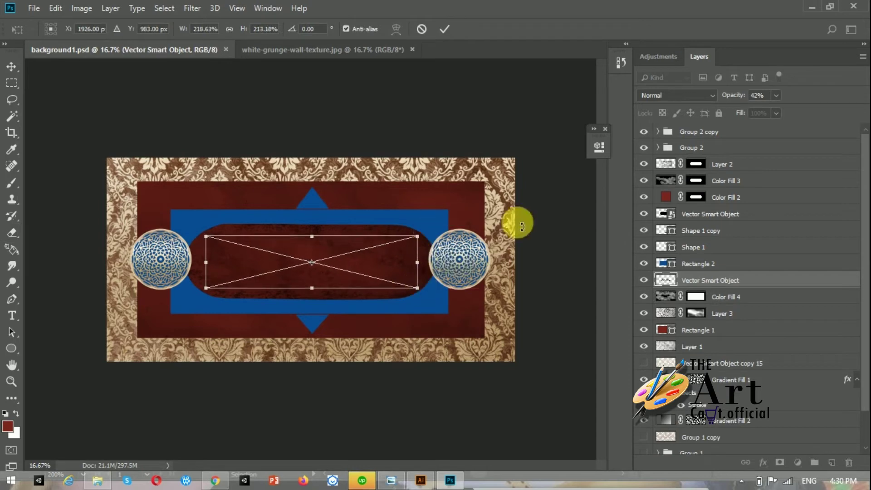
key(Return)
key(e)
drag(710, 280, 665, 134)
Add a beige Solid Color fill sampled from the medallion and hide the original calligraphy layer.
click(798, 462)
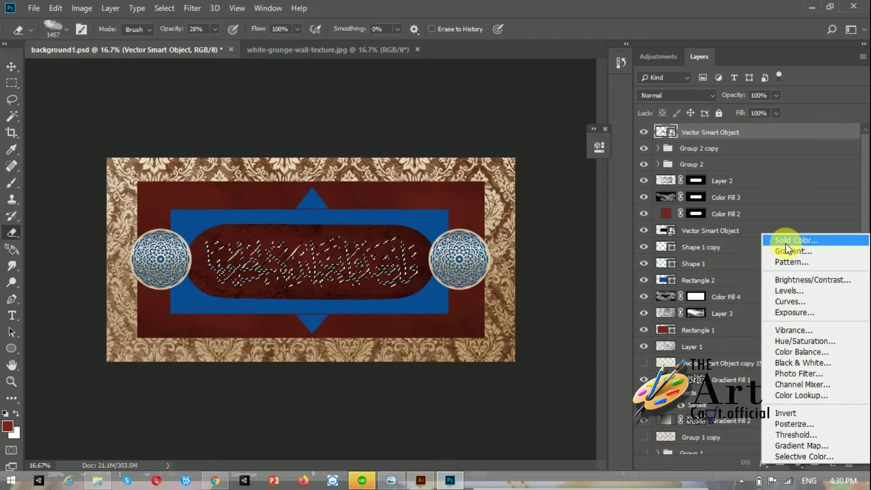
click(786, 236)
click(486, 247)
click(824, 227)
click(643, 148)
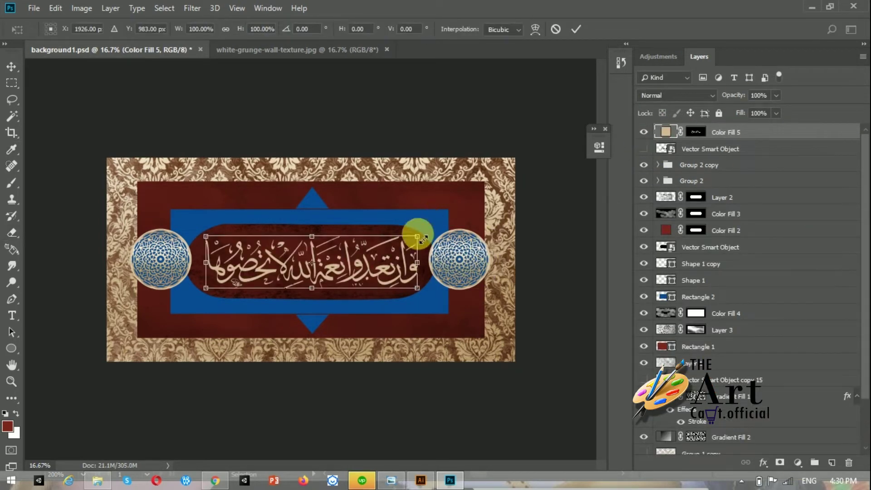
click(12, 66)
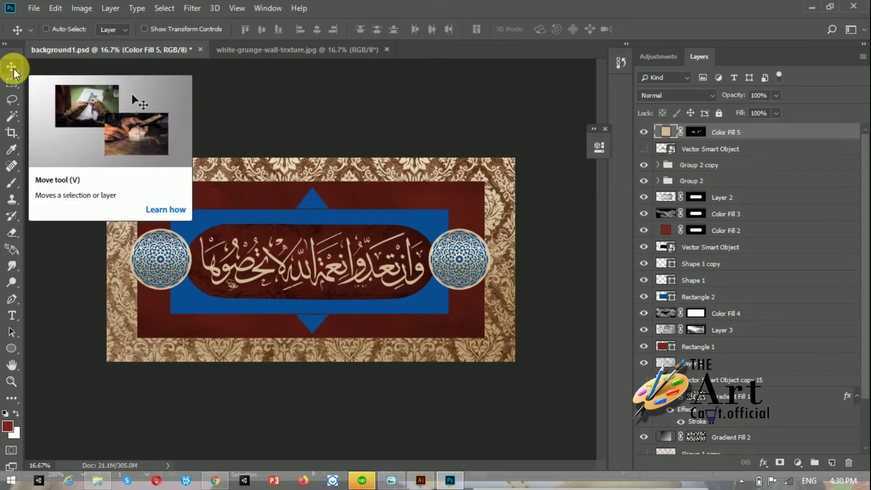
Add the grunge texture as Layer 4, masked to the calligraphy, in Luminosity at 62% opacity.
click(297, 49)
drag(158, 62, 453, 204)
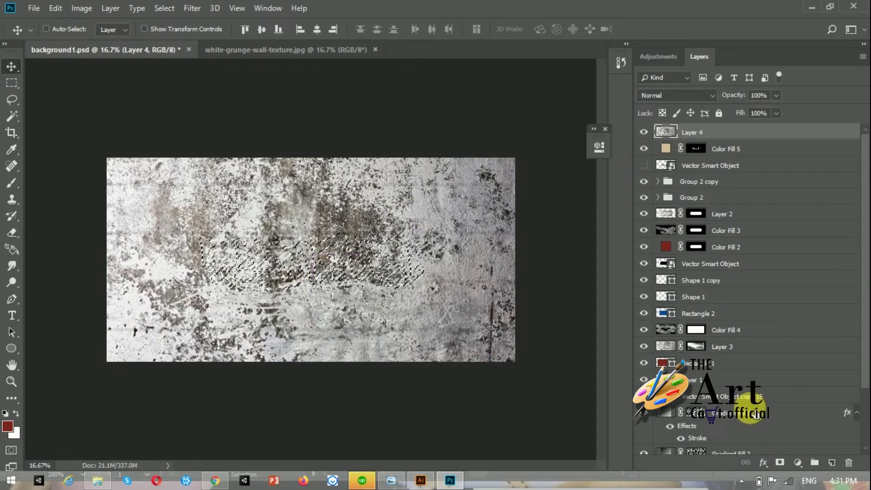
click(676, 95)
click(653, 136)
key(Down)
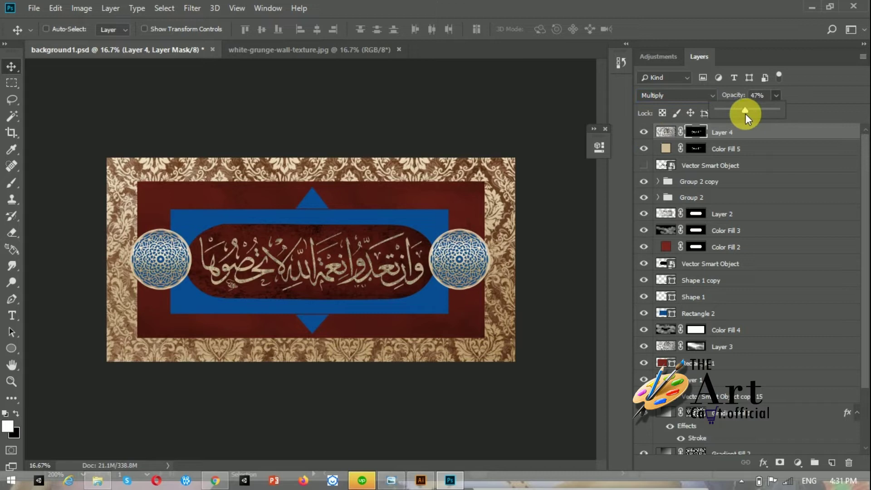
key(Down)
key(Down)
key(Down)
key(Down)
key(Down)
key(Down)
key(Down)
key(Down)
drag(776, 95, 754, 111)
Save the document and select the Gradient Fill 1 and 2 layers.
key(e)
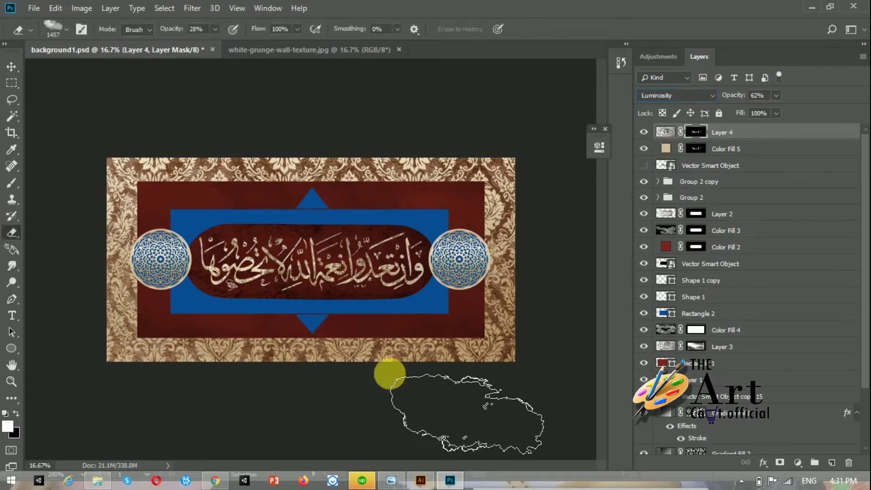
click(11, 67)
key(ctrl+s)
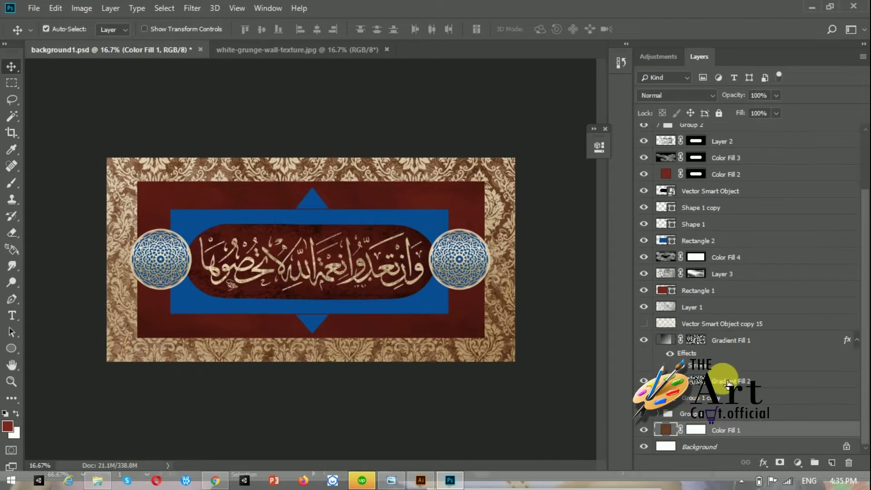
ctrl+click(727, 383)
ctrl+click(716, 342)
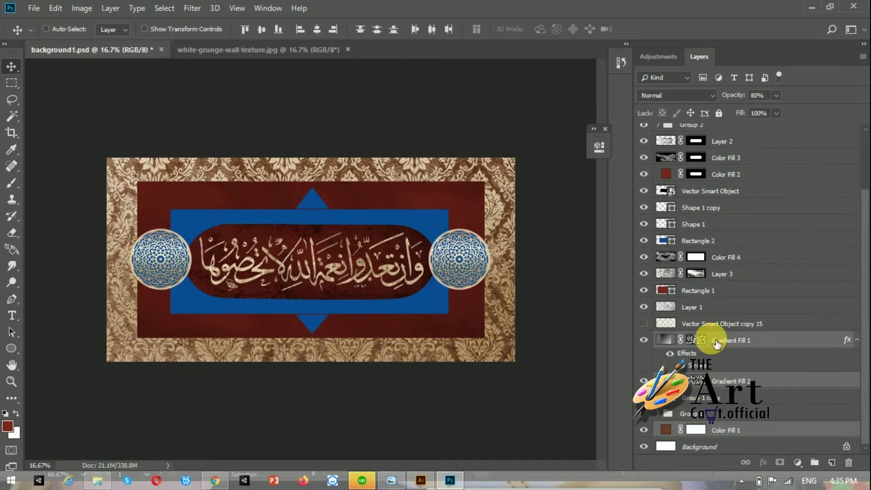
Group the gradient fills into Group 3, then duplicate Color Fill 2 and Group 3.
key(ctrl+g)
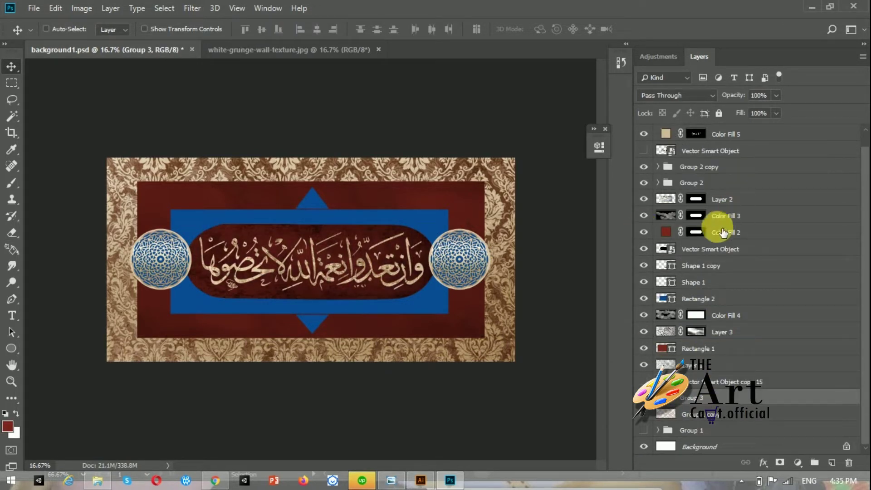
click(699, 398)
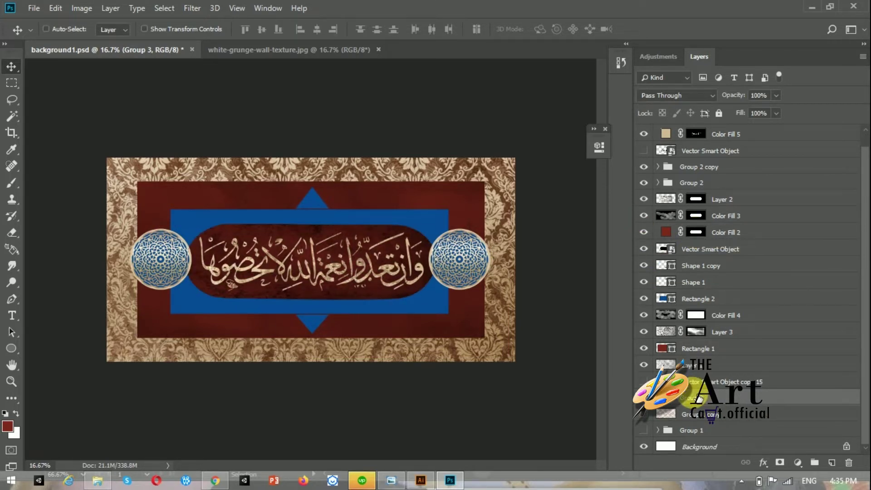
click(726, 231)
key(ctrl+j)
click(650, 415)
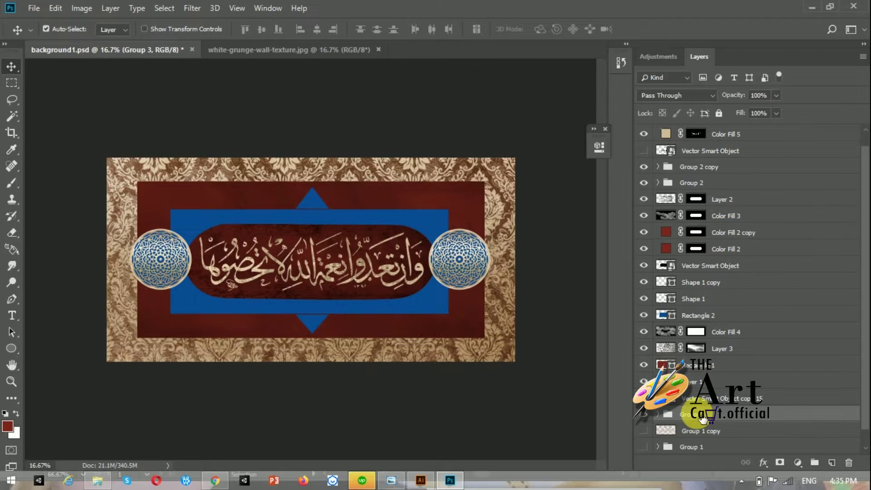
right_click(702, 415)
click(720, 311)
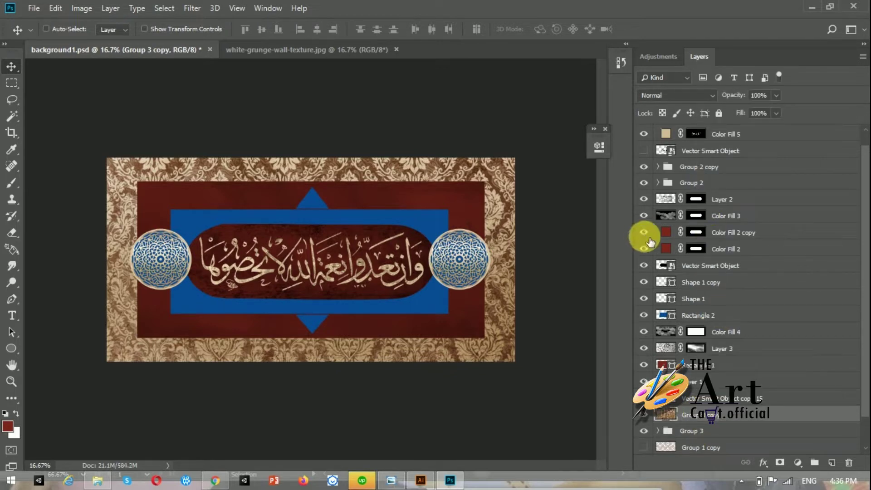
Mask the Group 3 copy to the oval, delete Color Fill 2 copy, and move Color Fill 2 above it.
drag(699, 415, 698, 226)
click(780, 462)
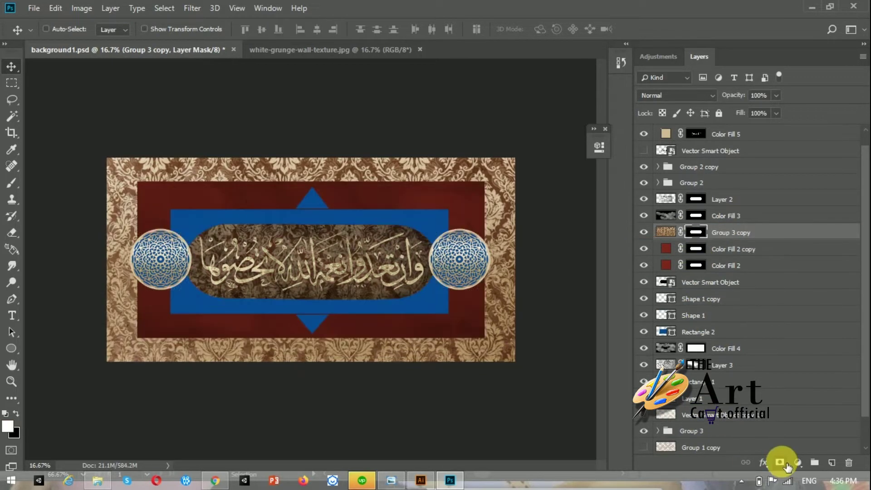
click(730, 249)
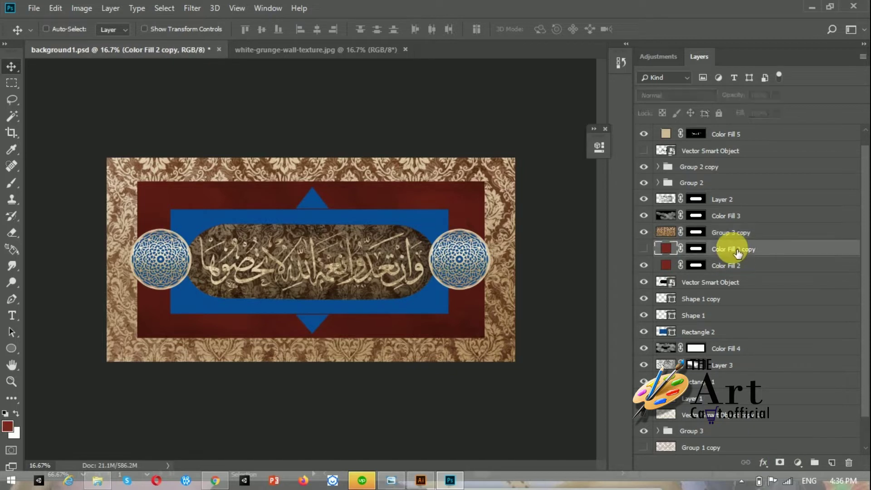
key(Delete)
drag(722, 251, 722, 225)
Resize the red Color Fill 2 oval to sit inside the damask-textured rim.
key(ctrl+t)
key(ctrl+plus)
drag(498, 263, 500, 267)
drag(122, 263, 130, 265)
mouse_move(310, 206)
mouse_down()
mouse_move(318, 214)
mouse_move(312, 210)
mouse_up()
key(Return)
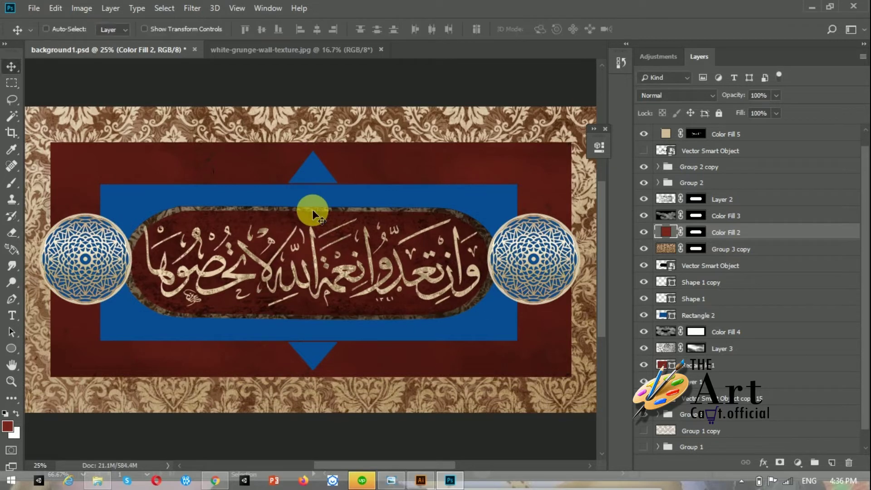
key(ctrl+t)
drag(136, 270, 124, 263)
key(Return)
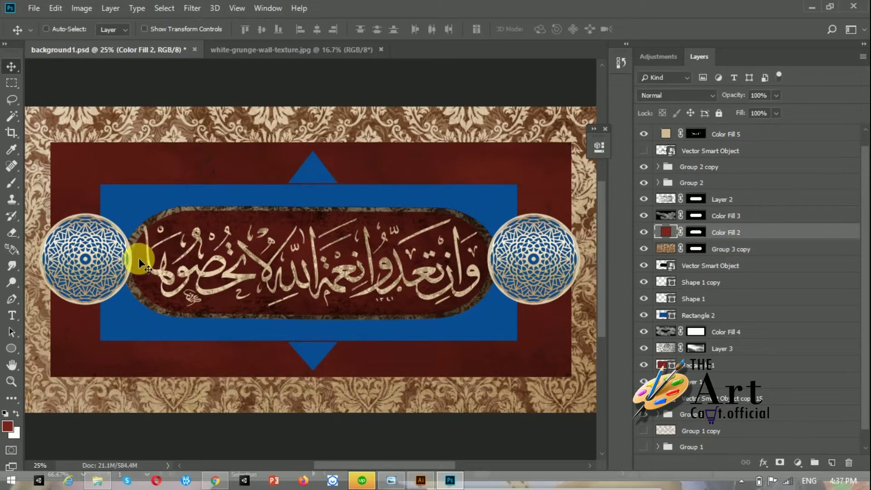
Compare the oval by toggling Layer 2 and Color Fill 3, then apply Layer 2's mask.
click(646, 217)
click(647, 200)
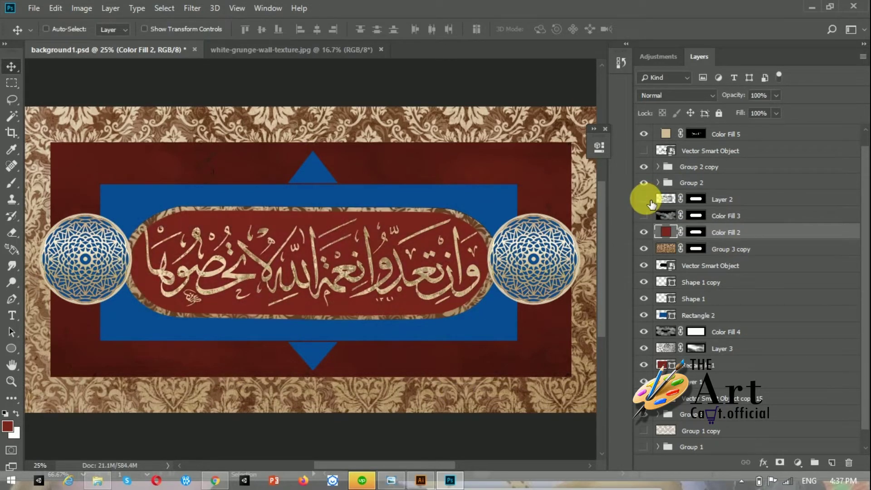
click(688, 203)
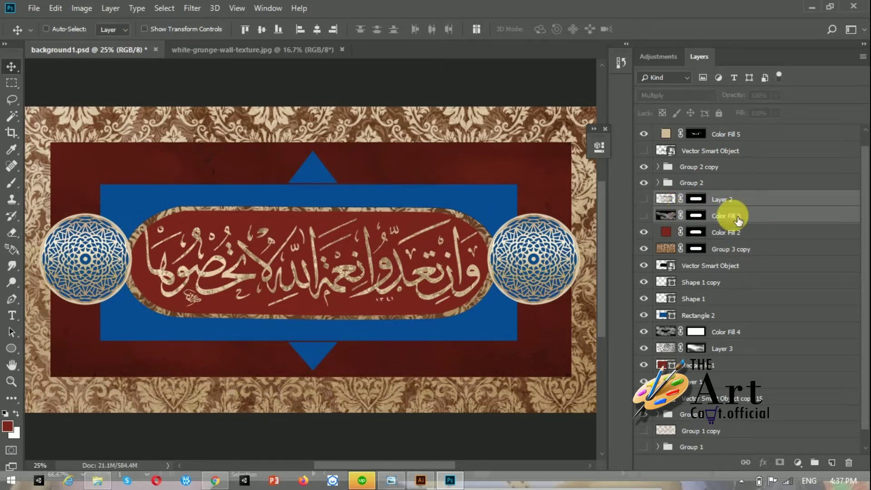
drag(644, 215, 644, 199)
right_click(695, 199)
click(726, 235)
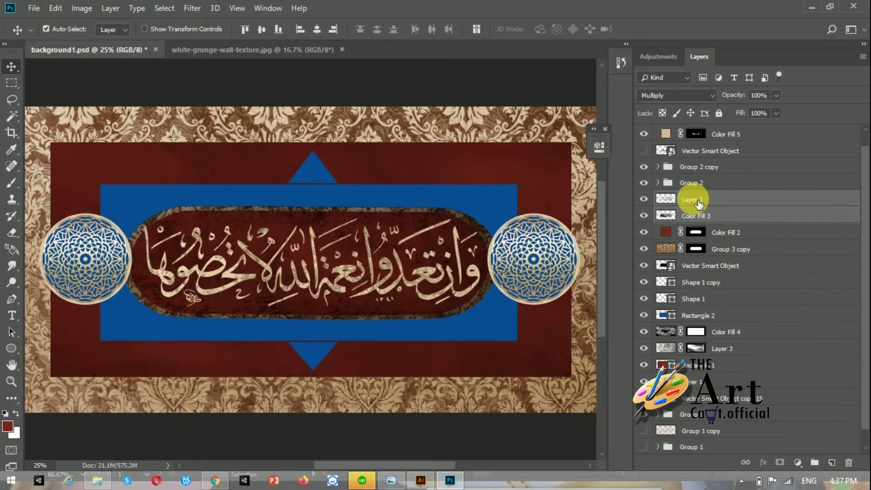
key(ctrl+t)
key(Return)
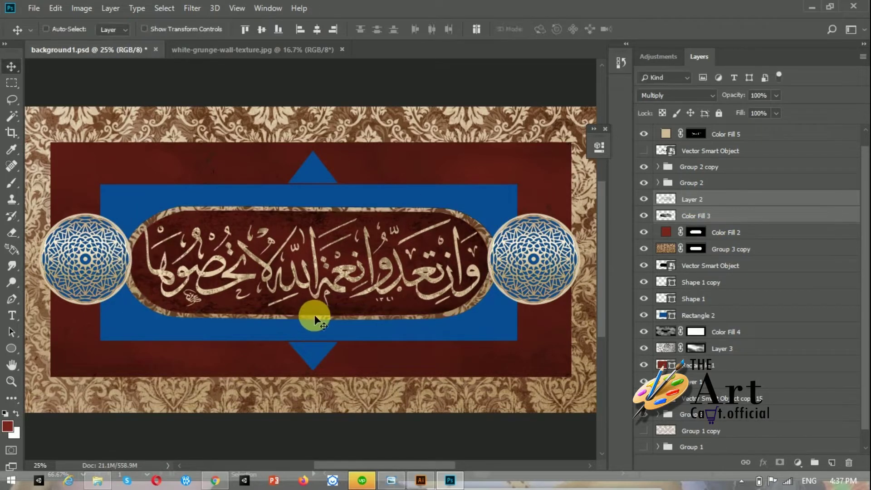
Group the oval's three layers into Group 4 and stretch it slightly to the right.
shift+click(731, 236)
key(ctrl+g)
key(ctrl+t)
drag(495, 263, 502, 269)
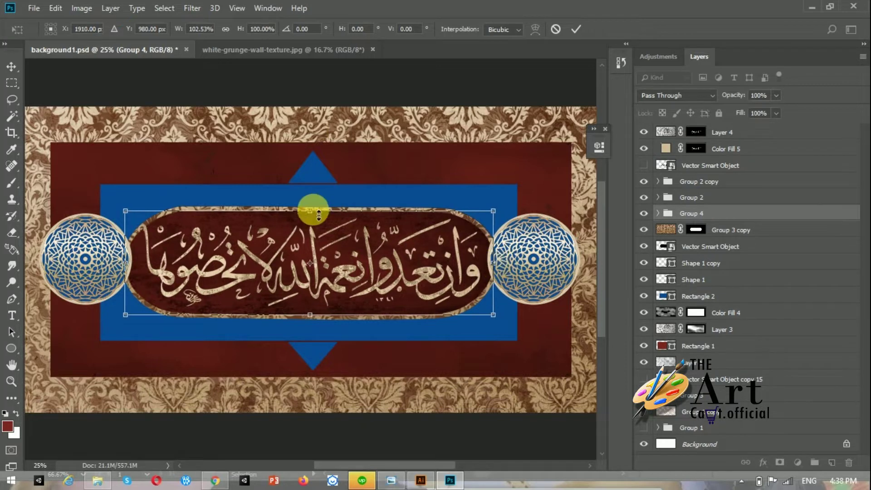
key(Return)
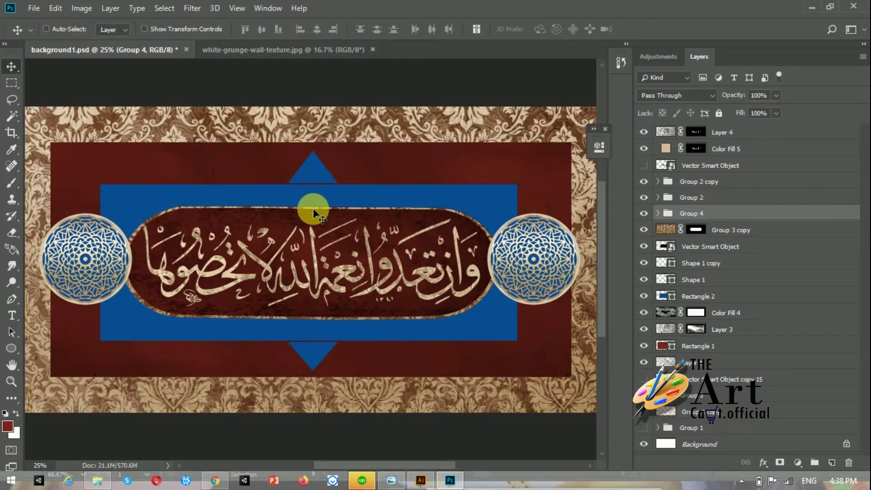
key(ctrl+plus)
key(ctrl+minus)
key(ctrl+minus)
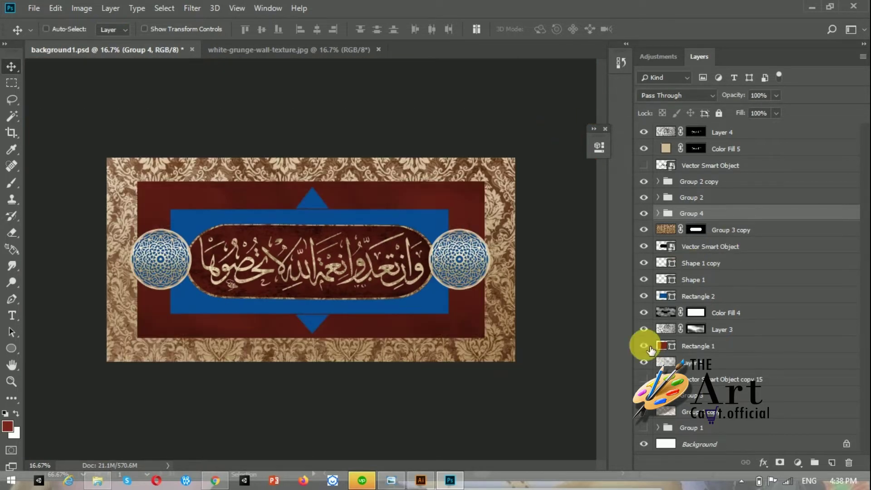
Give Rectangle 1 no fill and a dark red stroke about 461.54 px wide.
click(669, 350)
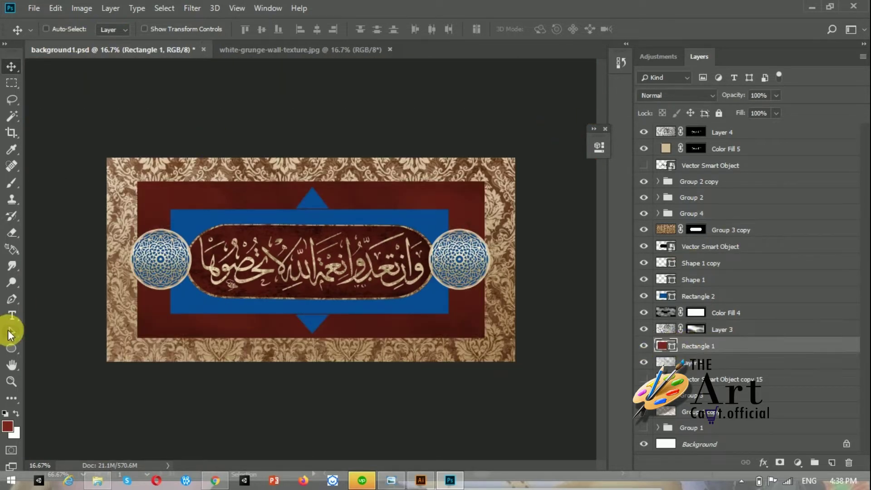
click(11, 348)
click(113, 26)
click(61, 55)
click(135, 29)
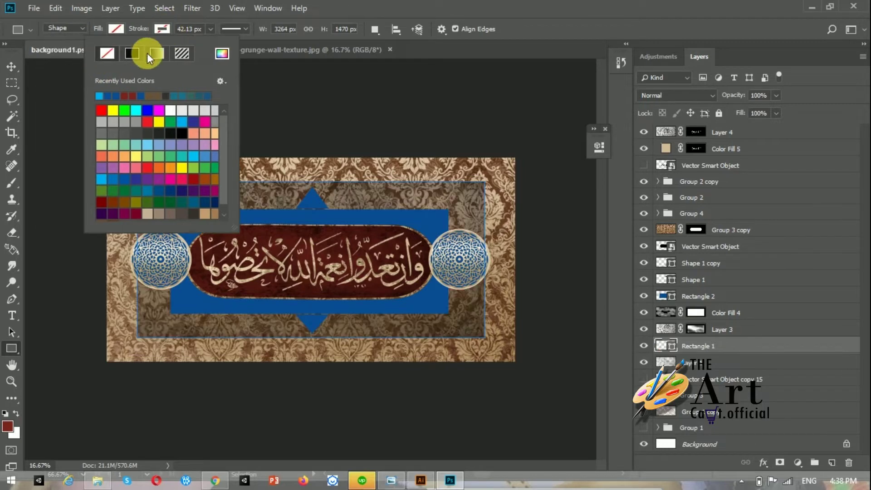
click(222, 53)
click(7, 425)
click(824, 227)
click(162, 29)
drag(214, 28, 240, 48)
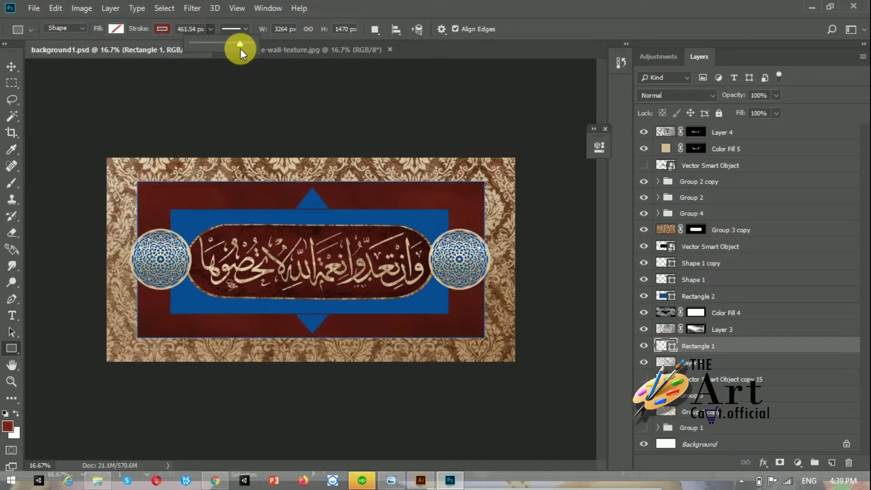
click(11, 66)
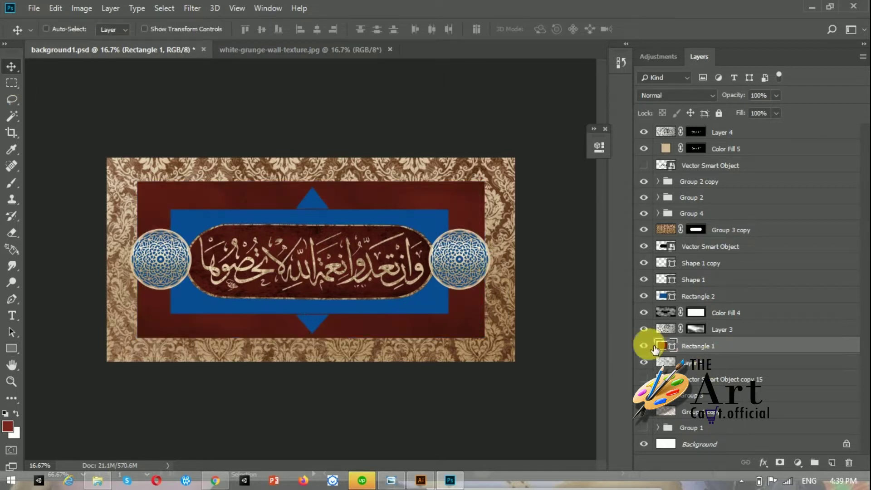
Duplicate the damask texture group and convert the Background into editable Layer 0.
click(695, 298)
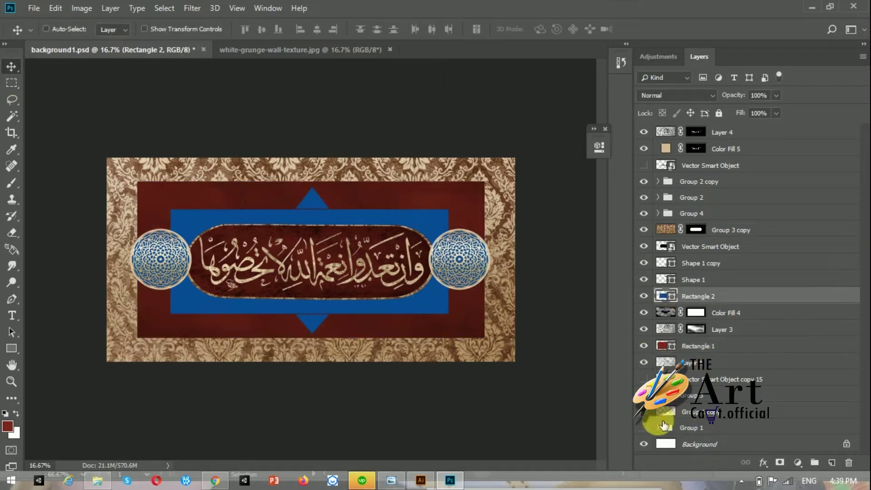
click(667, 410)
key(ctrl+j)
click(694, 413)
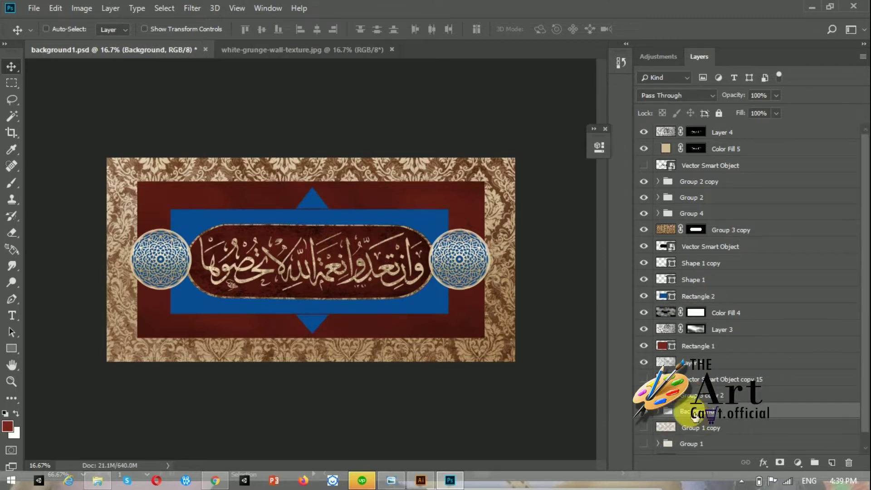
scroll(695, 413, down, 1)
double_click(694, 398)
click(544, 136)
right_click(697, 381)
click(730, 301)
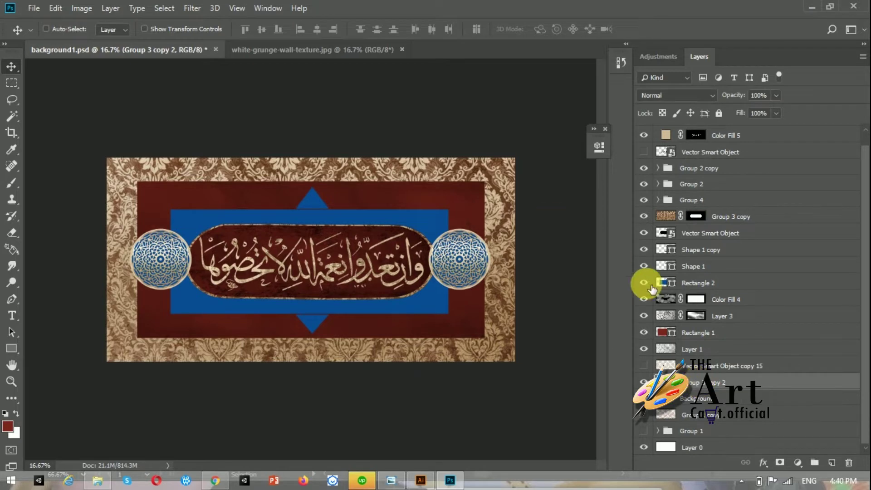
Duplicate Rectangle 2, place Group 3 copy 2 above the copy, and move Rectangle 2 on top.
click(697, 284)
key(ctrl+j)
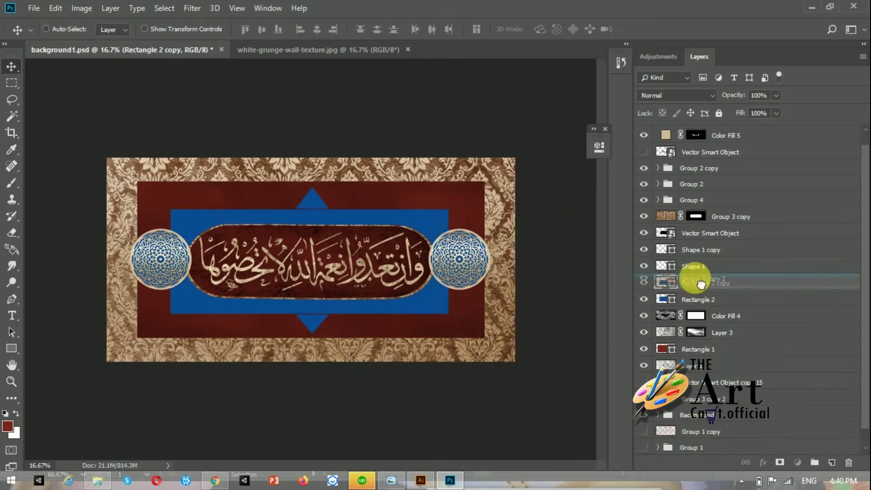
drag(699, 399, 695, 278)
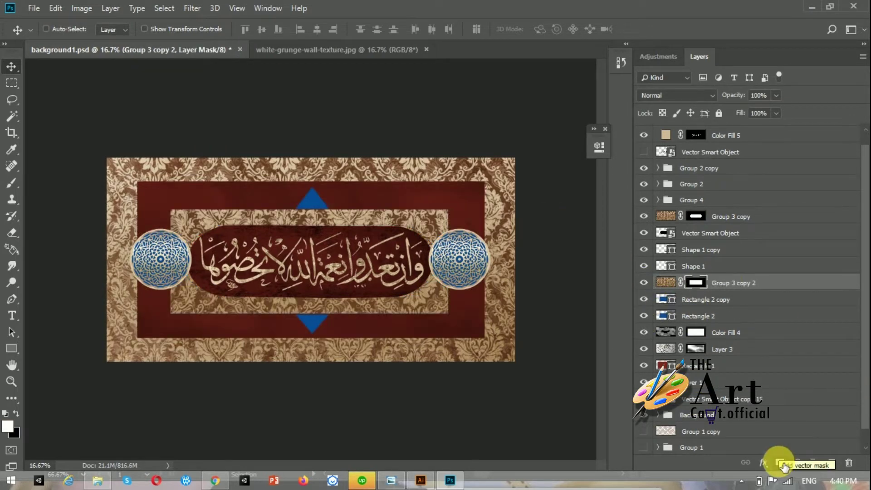
drag(698, 316, 690, 281)
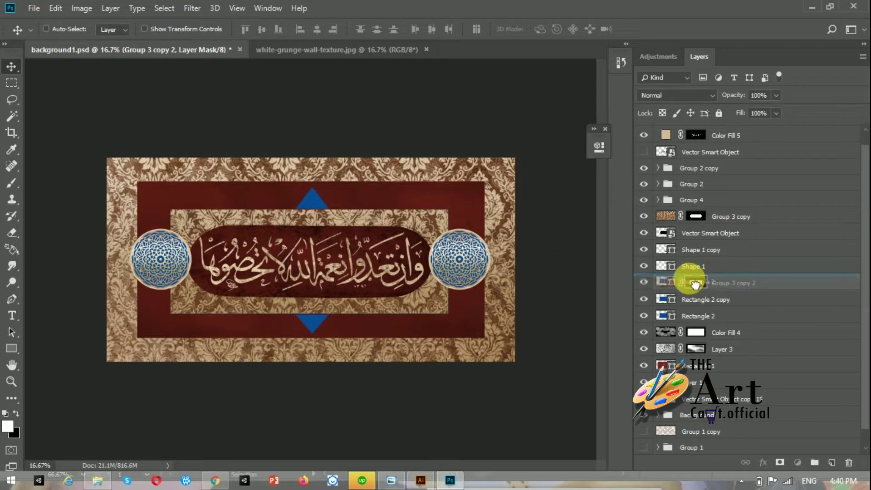
Shrink Rectangle 2 slightly so a thin damask border shows around the blue panel.
key(ctrl+plus)
key(ctrl+t)
drag(109, 273, 104, 267)
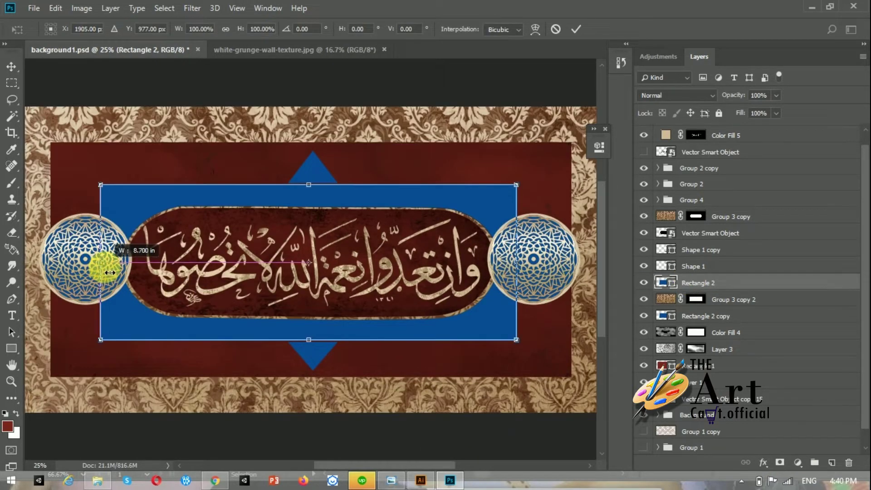
key(Return)
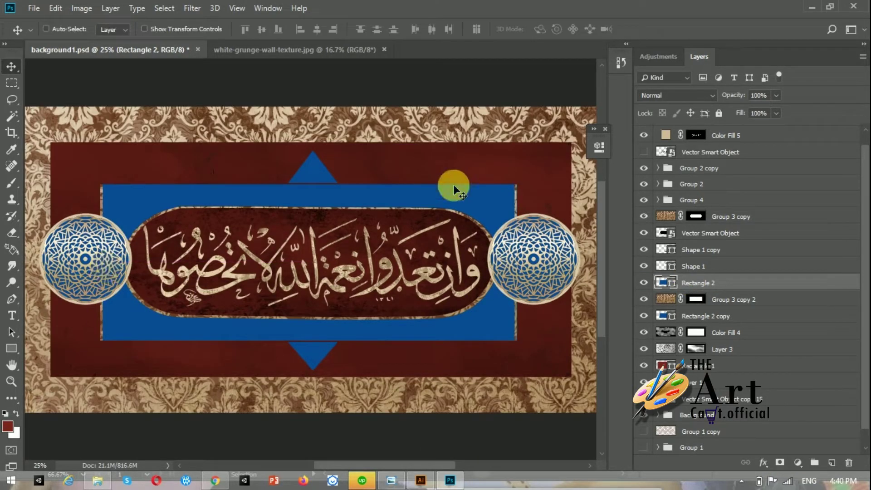
key(ctrl+t)
drag(307, 186, 309, 189)
key(Return)
key(Return)
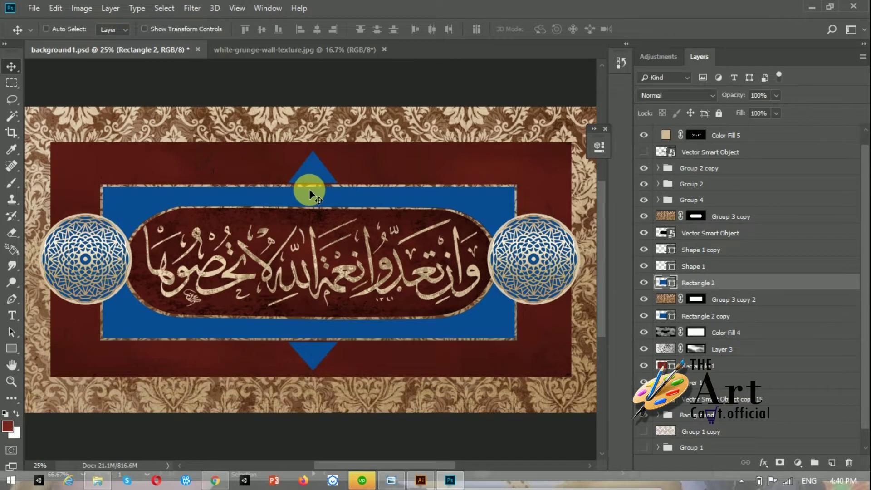
Save the document as background1.psd.
key(ctrl+s)
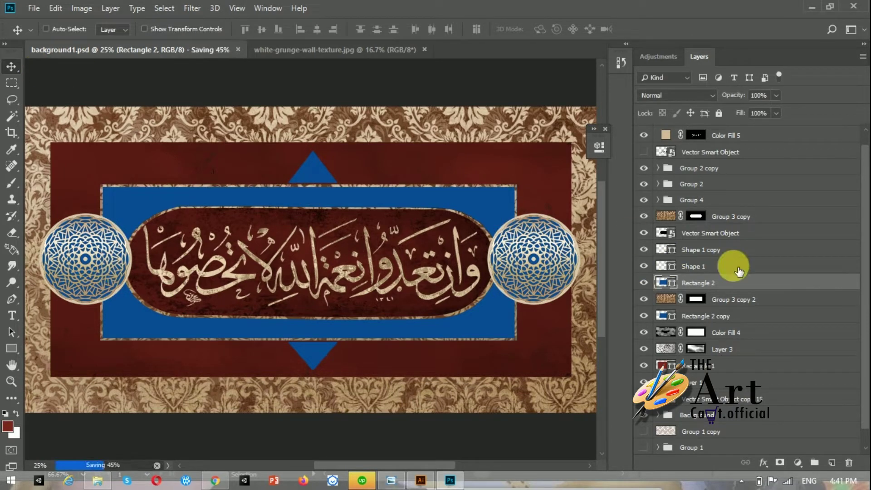
drag(863, 143, 863, 224)
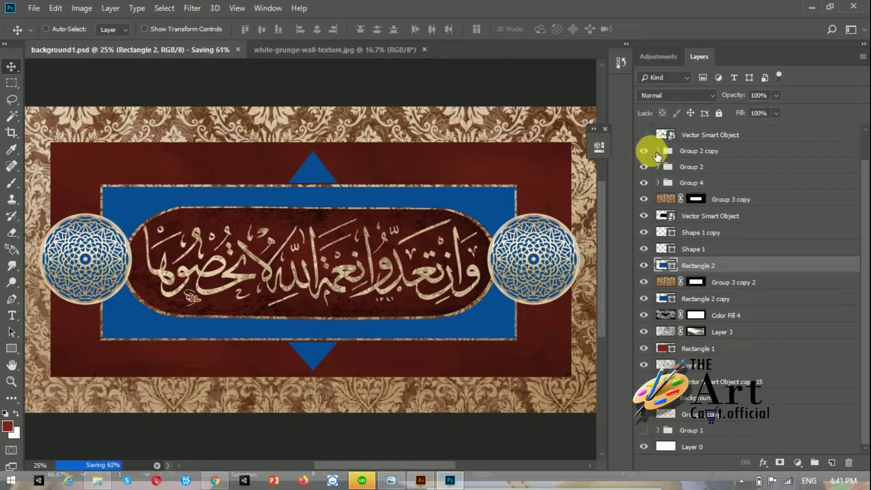
scroll(857, 130, up, 2)
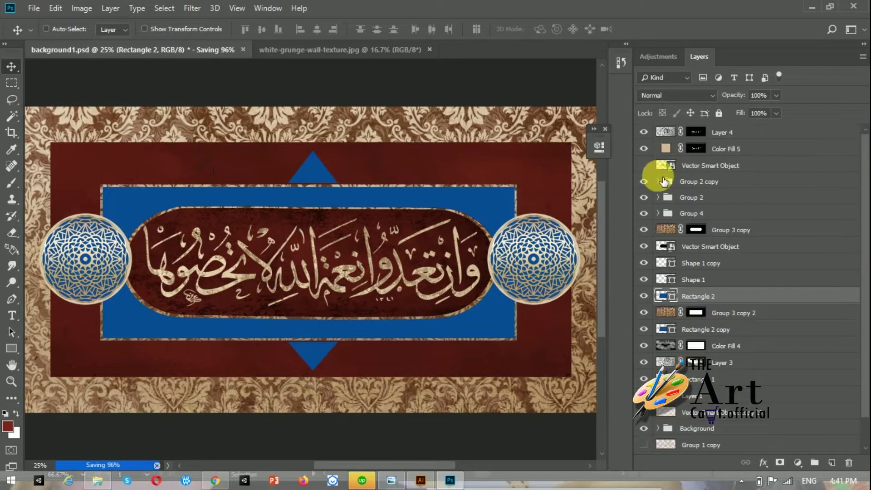
Duplicate the triangle and background, then place a masked, applied damask copy above the top triangle.
click(694, 279)
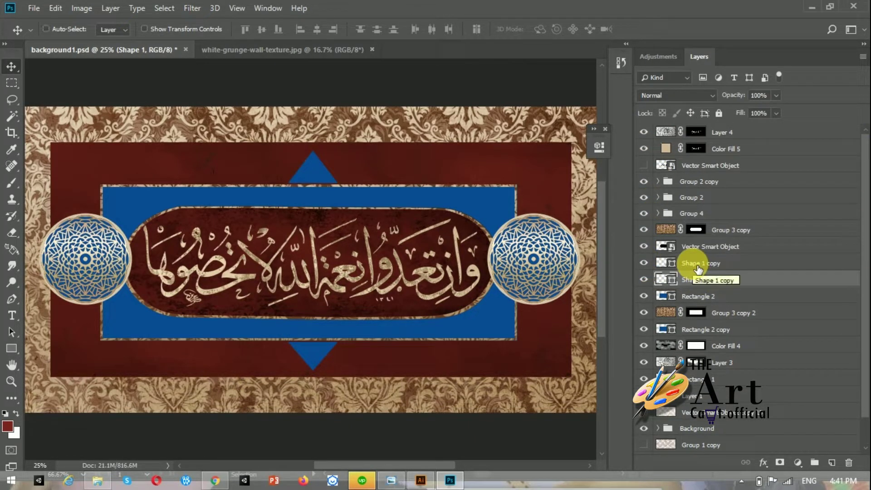
key(ctrl+j)
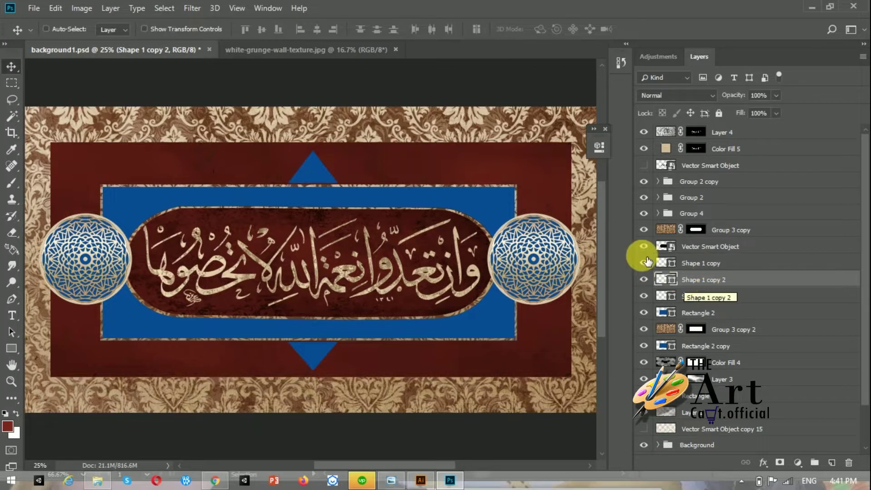
key(ctrl+j)
right_click(718, 398)
click(718, 398)
drag(718, 398, 687, 249)
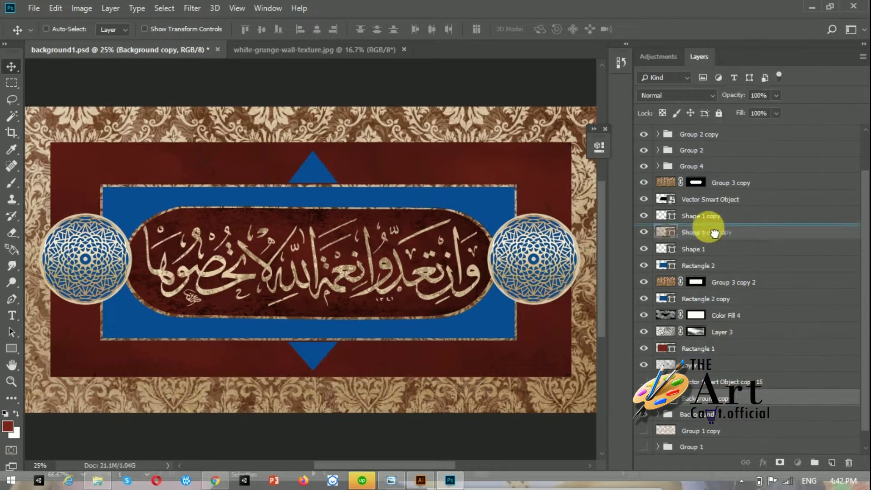
click(780, 464)
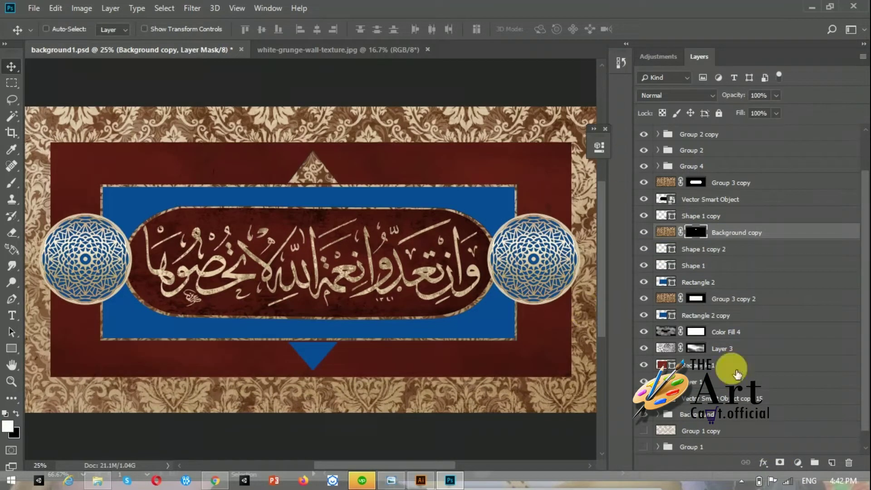
right_click(696, 233)
click(723, 265)
Scale the damask copy slightly and move it beneath the triangle shape.
key(ctrl+t)
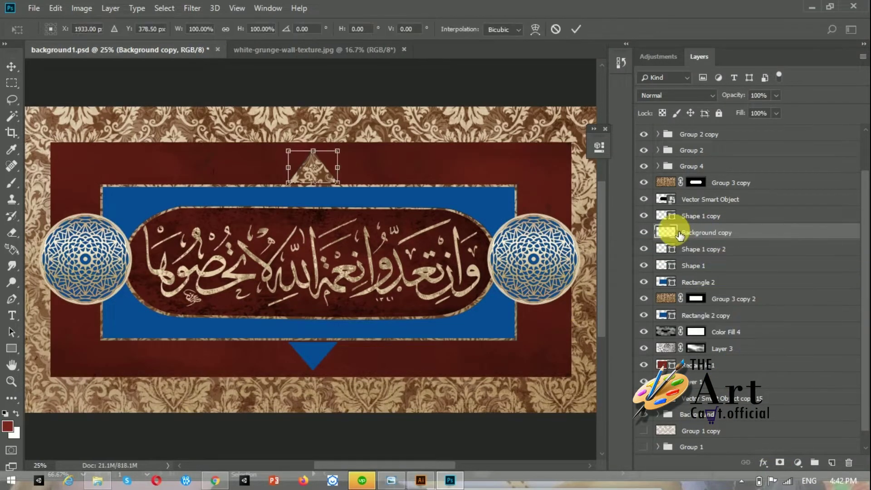
key(ctrl+plus)
key(ctrl+plus)
scroll(607, 220, up, 2)
scroll(516, 211, up, 2)
key(Return)
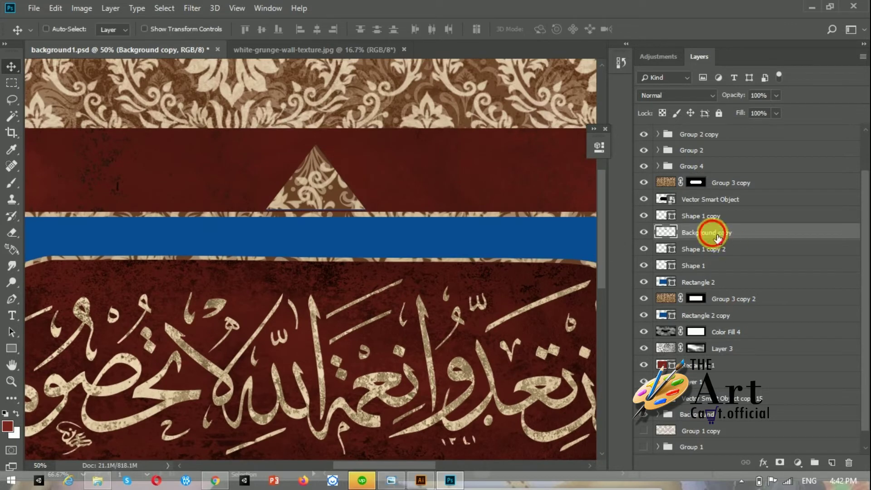
drag(717, 236, 650, 253)
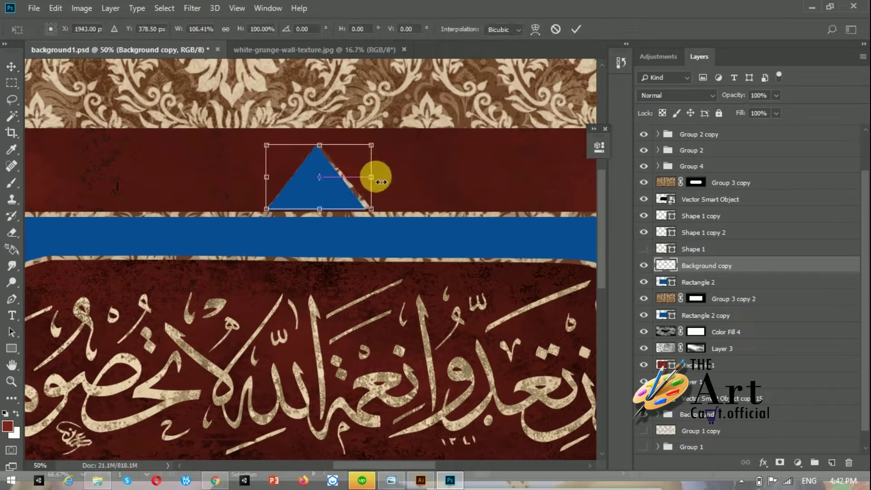
key(Return)
Raise the triangle's top point slightly and toggle the damask copy to check the edge.
key(ctrl+t)
drag(316, 136, 317, 134)
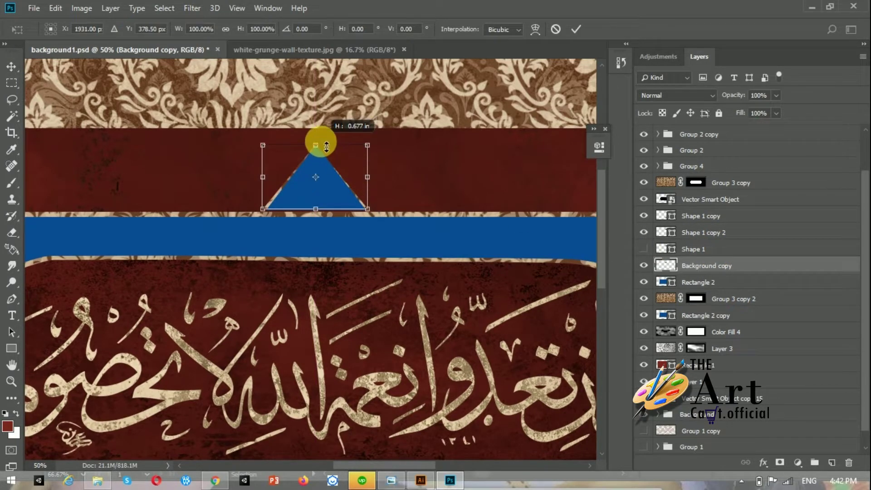
key(Return)
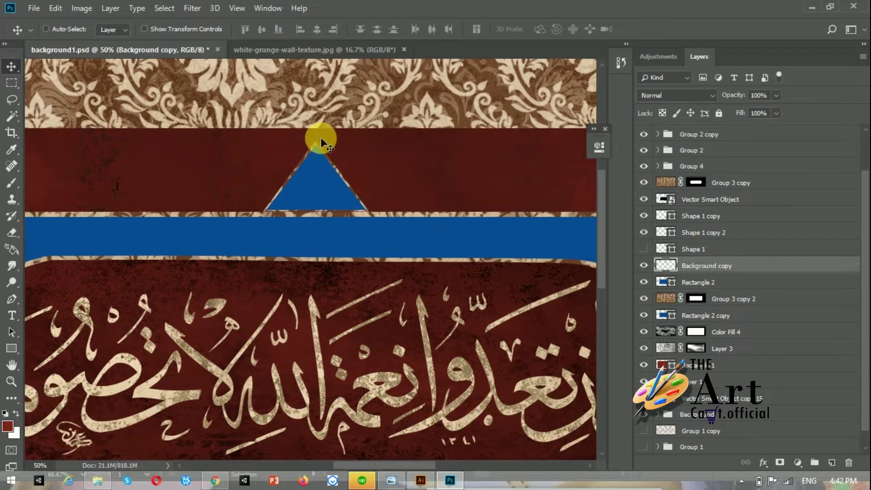
click(641, 266)
ctrl+click(703, 283)
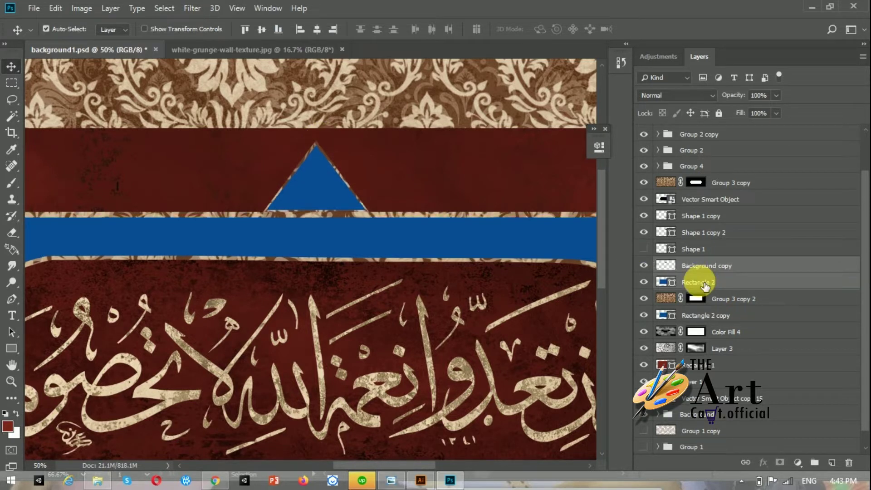
Duplicate the damask Background layer and move the copy up near the triangle layers.
click(694, 233)
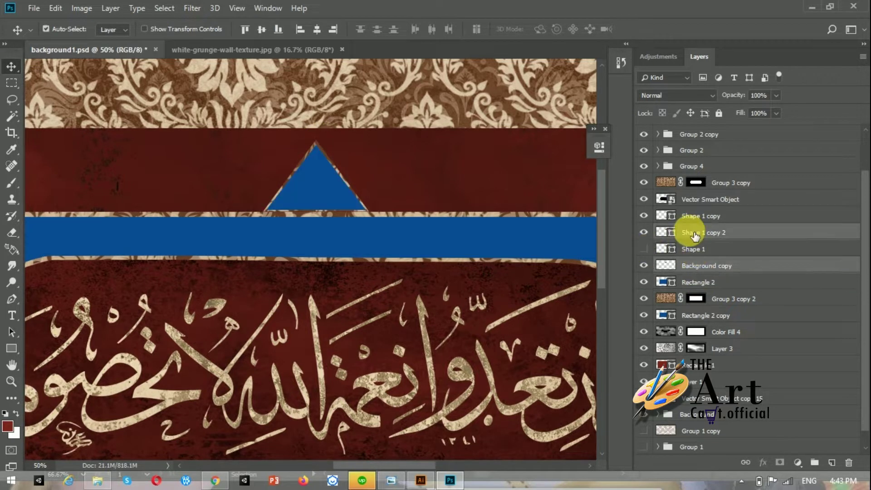
key(ctrl+minus)
click(691, 235)
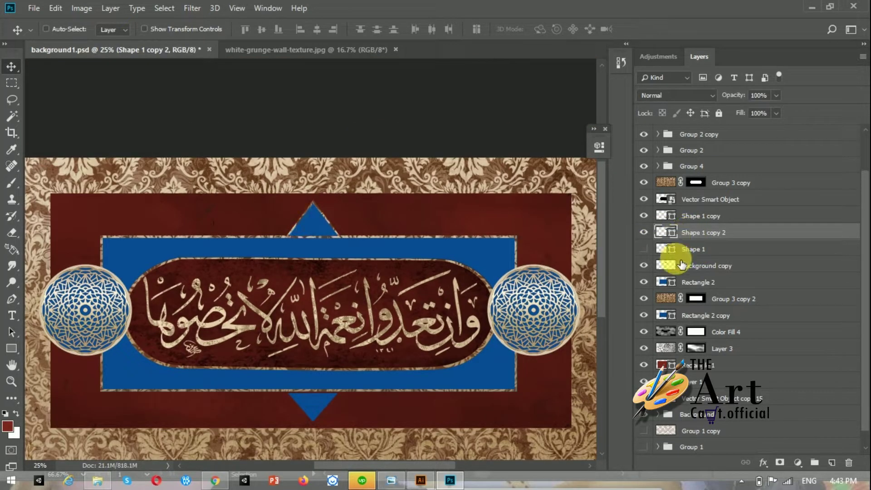
click(694, 414)
key(ctrl+j)
right_click(692, 414)
key(Escape)
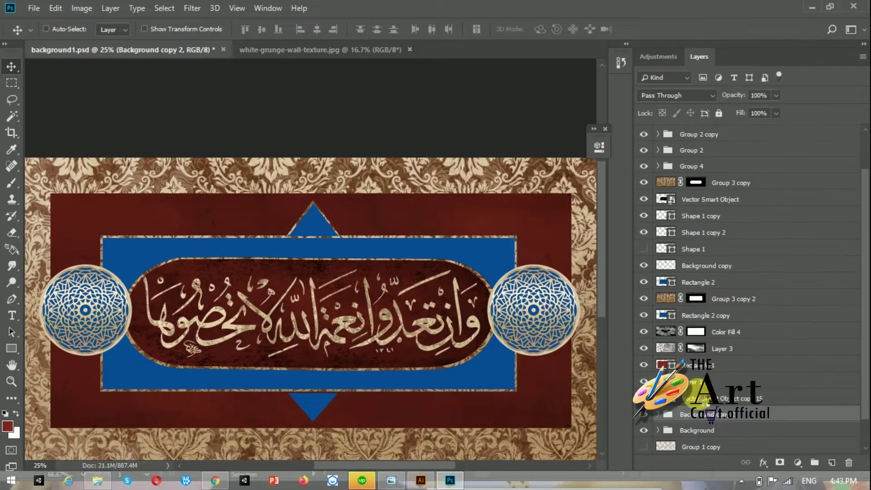
drag(702, 417, 698, 208)
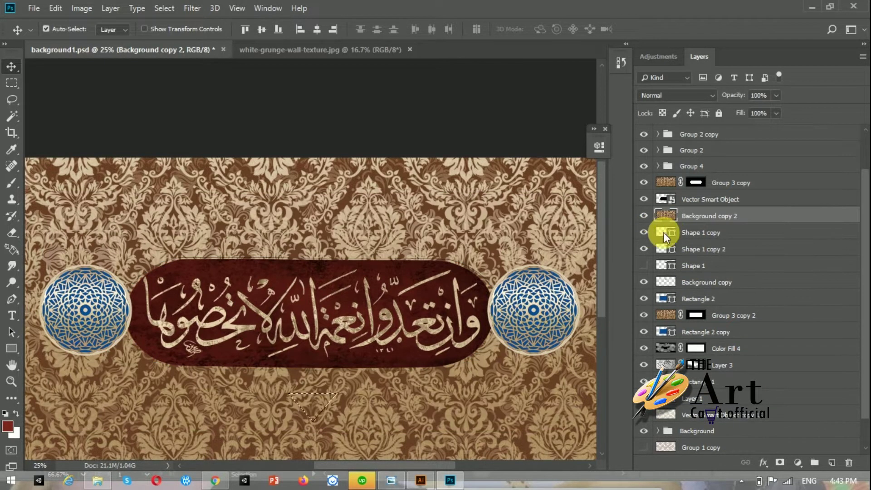
Give the damask duplicate a black mask and move Shape 1 copy above it.
click(780, 462)
key(ctrl+i)
key(ctrl+plus)
drag(725, 233, 701, 215)
key(ctrl+t)
key(Return)
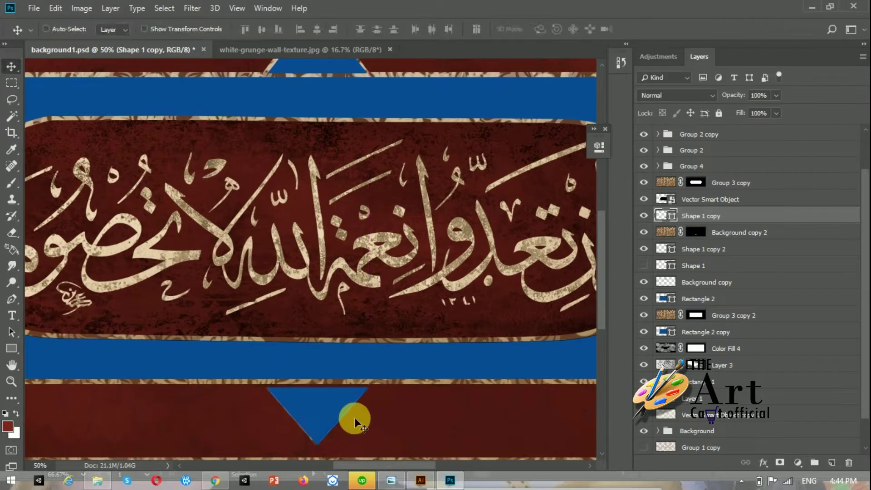
Apply the damask duplicate's mask and enlarge it to edge the lower triangle.
click(748, 233)
key(ctrl+t)
right_click(695, 232)
click(707, 264)
right_click(666, 233)
drag(270, 416, 267, 415)
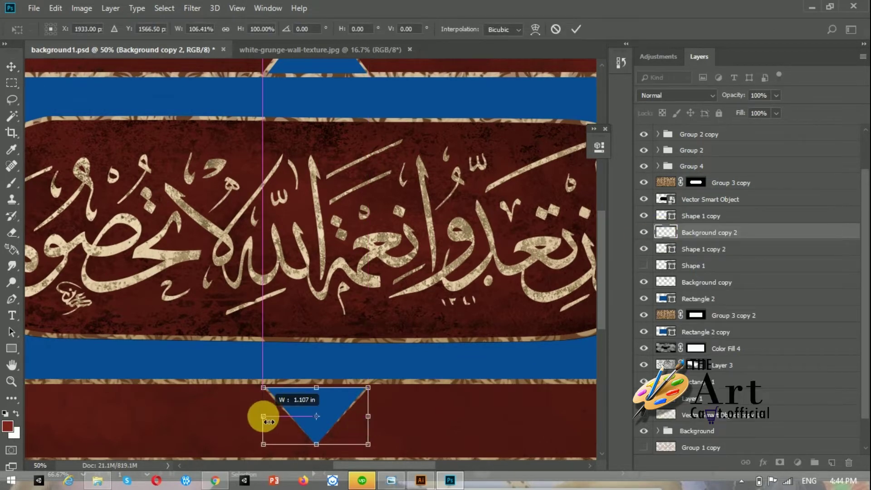
drag(317, 387, 316, 383)
mouse_move(318, 445)
mouse_down()
mouse_move(325, 454)
mouse_move(317, 445)
mouse_up()
drag(263, 417, 258, 414)
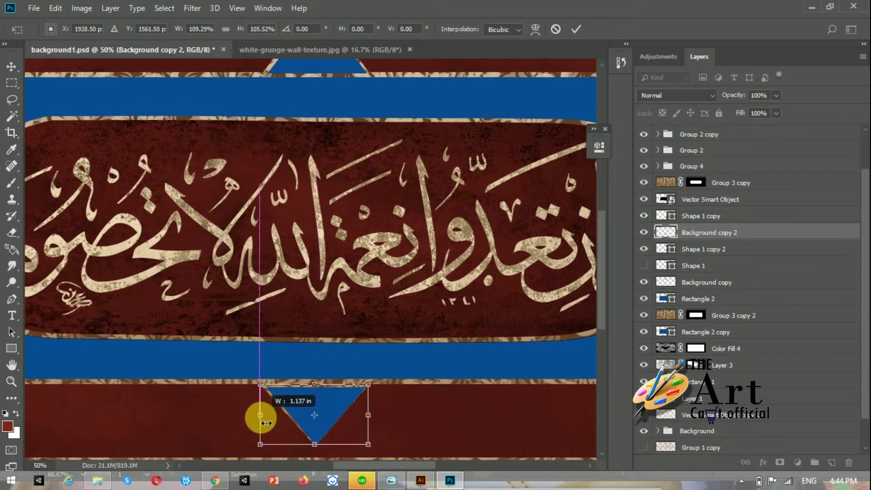
drag(368, 417, 381, 422)
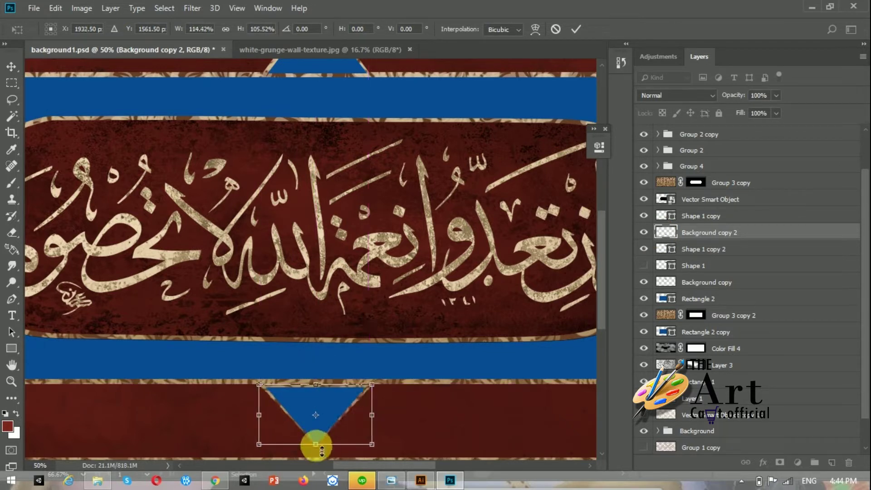
key(Return)
Select Shape 1 copy with the damask duplicate and save the document.
key(ctrl+minus)
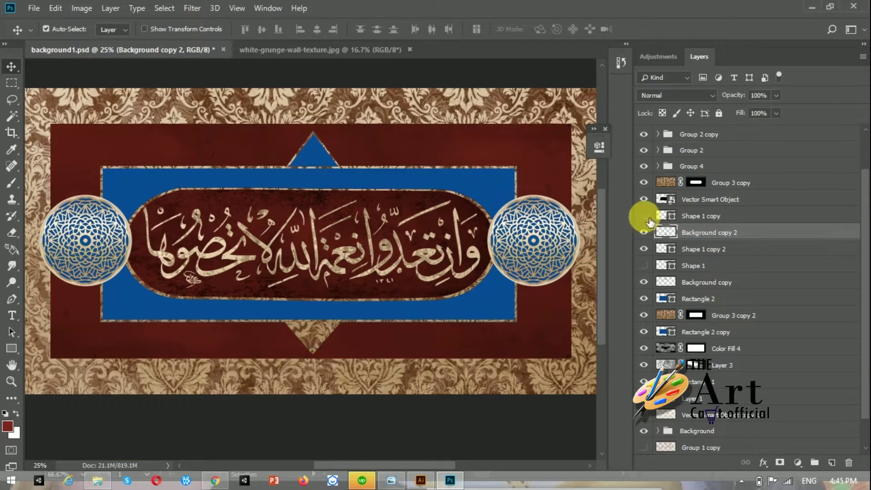
shift+click(698, 221)
key(ctrl+s)
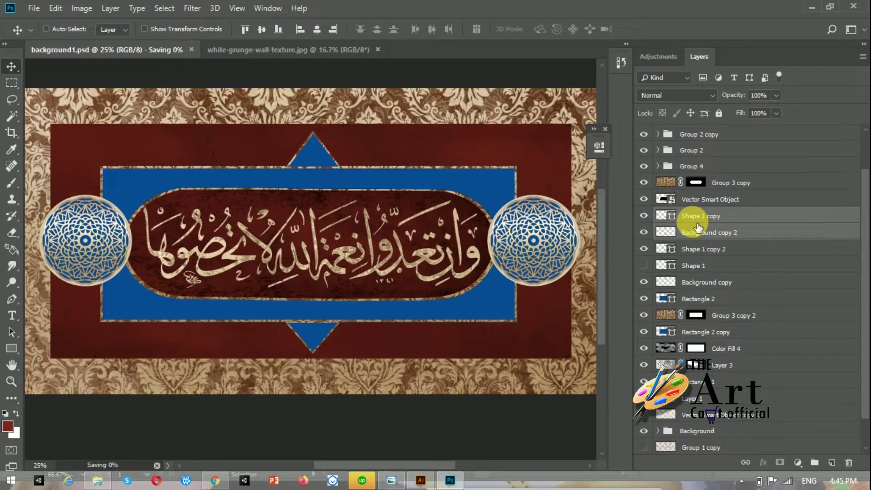
key(ctrl+minus)
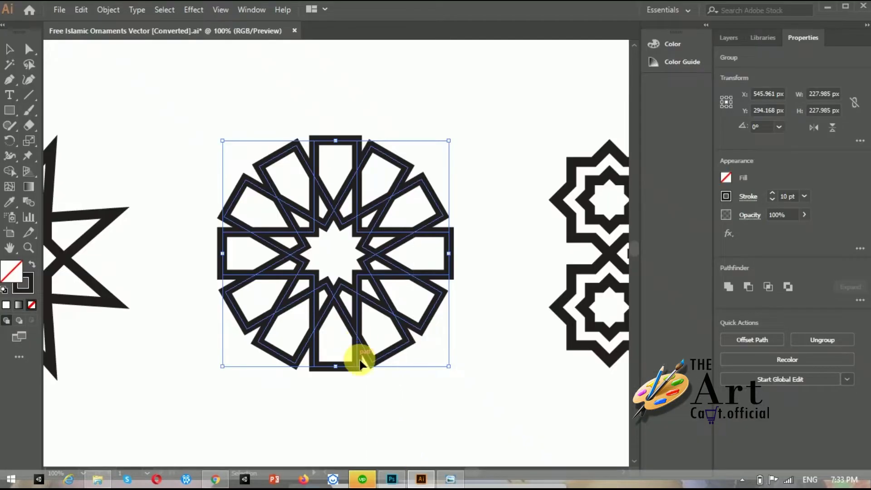
Paste the star ornament copied from Illustrator and drag it toward the top-left corner.
key(ctrl+c)
key(alt+Tab)
key(ctrl+v)
mouse_move(251, 198)
mouse_down()
mouse_move(229, 185)
mouse_move(147, 220)
mouse_move(129, 186)
mouse_up()
Shrink the star ornament to about 30% on the blue panel's top-left corner.
key(Return)
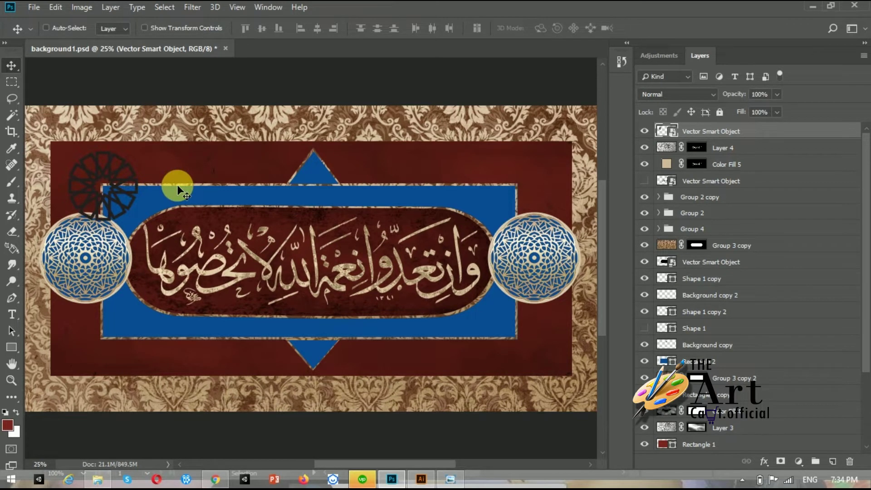
key(ctrl+t)
key(ctrl+plus)
scroll(326, 464, left, 3)
mouse_move(189, 194)
mouse_down()
mouse_move(173, 146)
mouse_move(188, 165)
mouse_up()
key(Return)
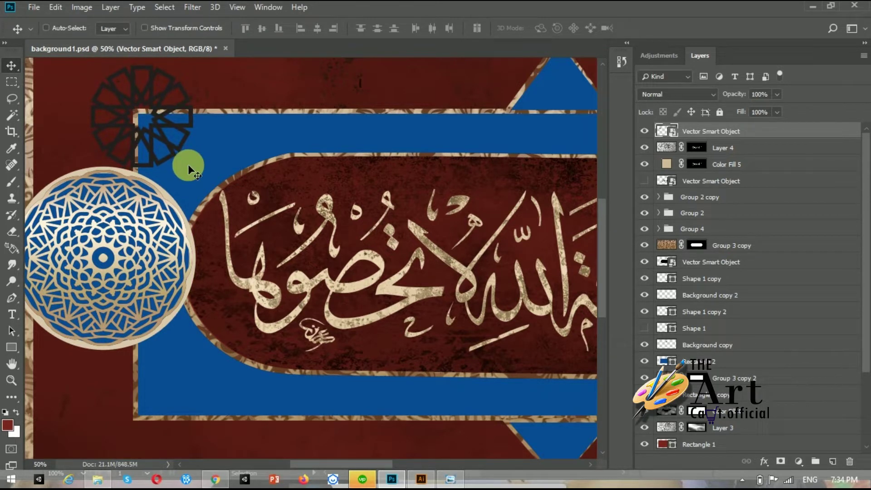
key(ctrl+j)
key(ctrl+z)
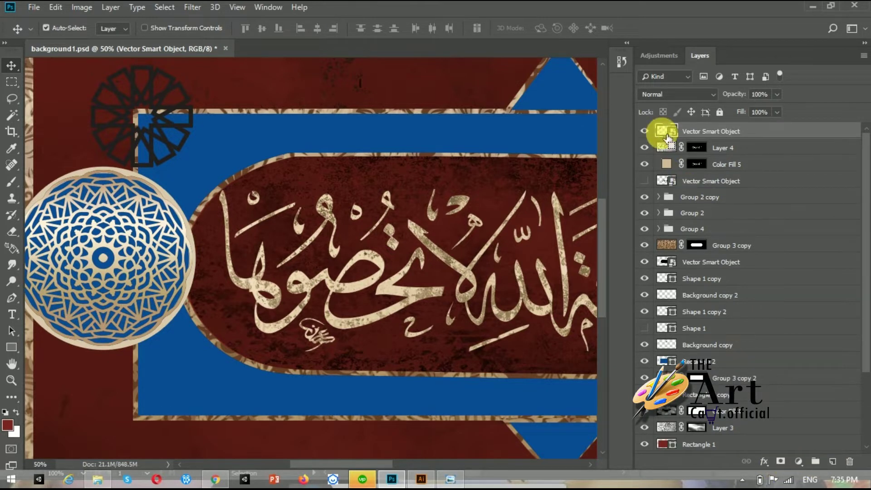
Tint the ornament beige with a Solid Color fill sampled from the damask border.
ctrl+click(666, 131)
click(798, 462)
click(783, 241)
click(230, 110)
click(833, 230)
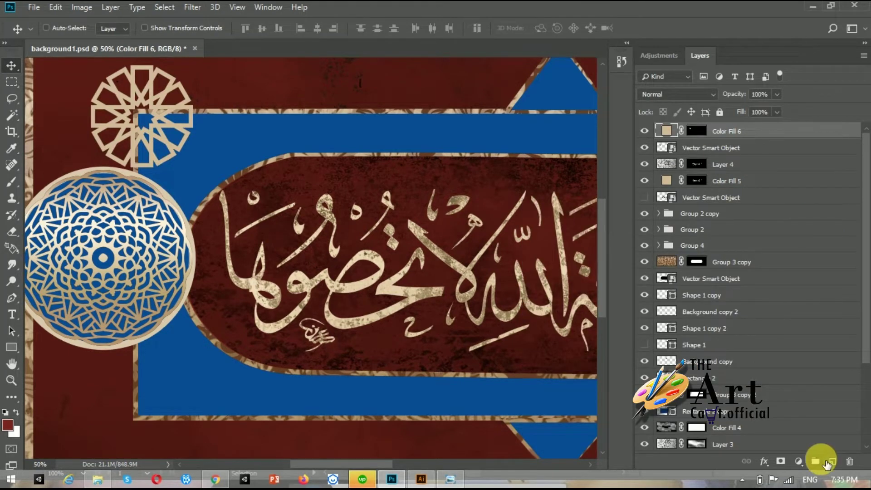
click(834, 461)
click(11, 181)
Choose a brush preset and set the foreground to the ornament's beige d2bc99 at 100% opacity.
click(66, 28)
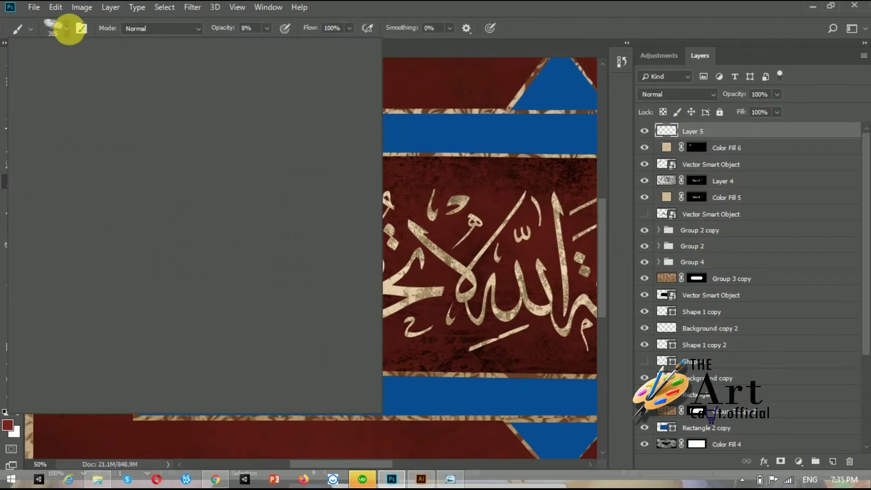
click(693, 132)
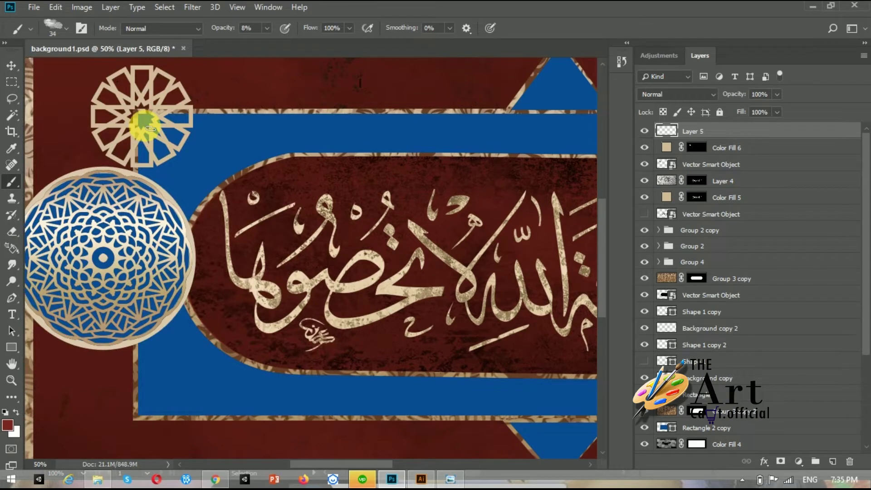
click(8, 425)
click(116, 128)
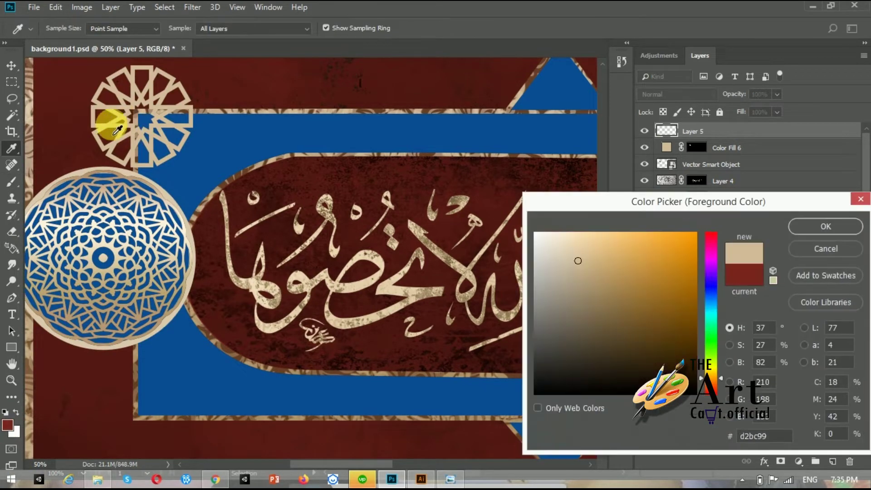
click(815, 227)
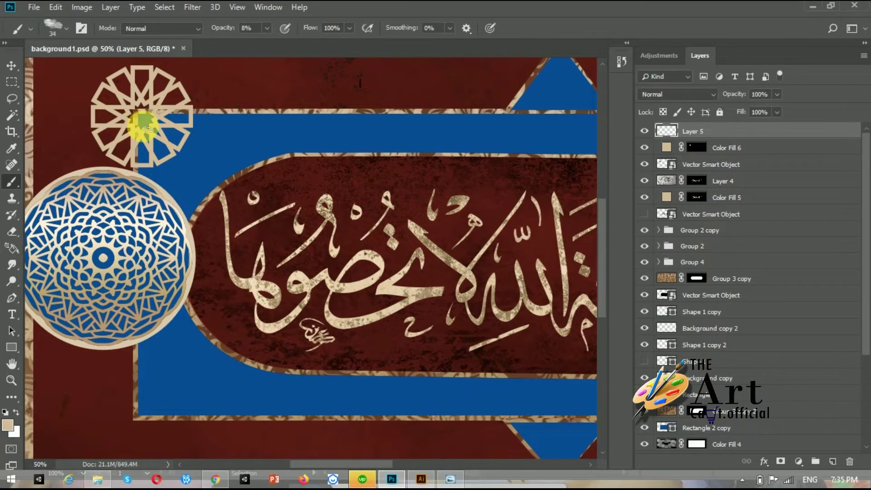
click(151, 132)
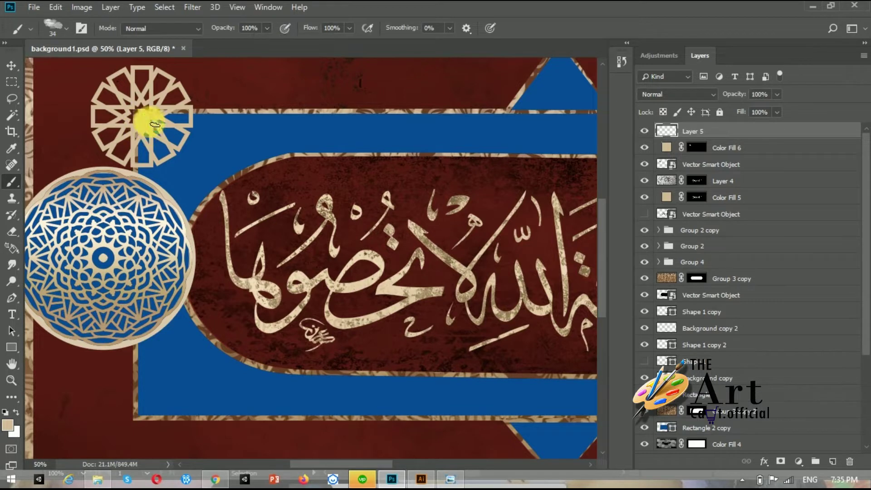
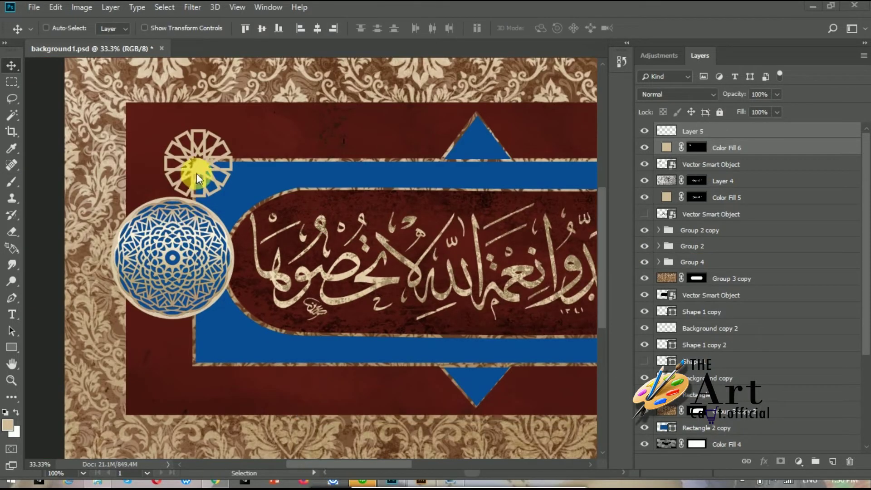
Move the tan star rosette to the top-left corner, group it, and add an empty layer inside.
drag(181, 145, 136, 97)
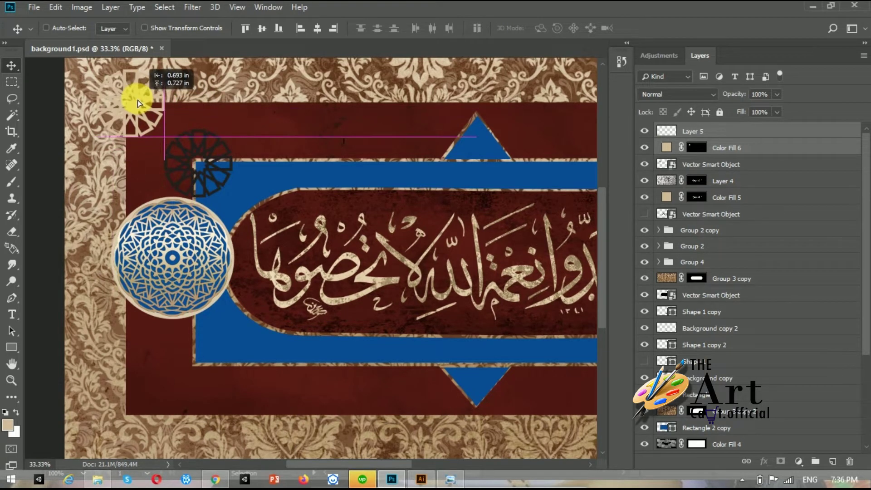
key(ctrl+g)
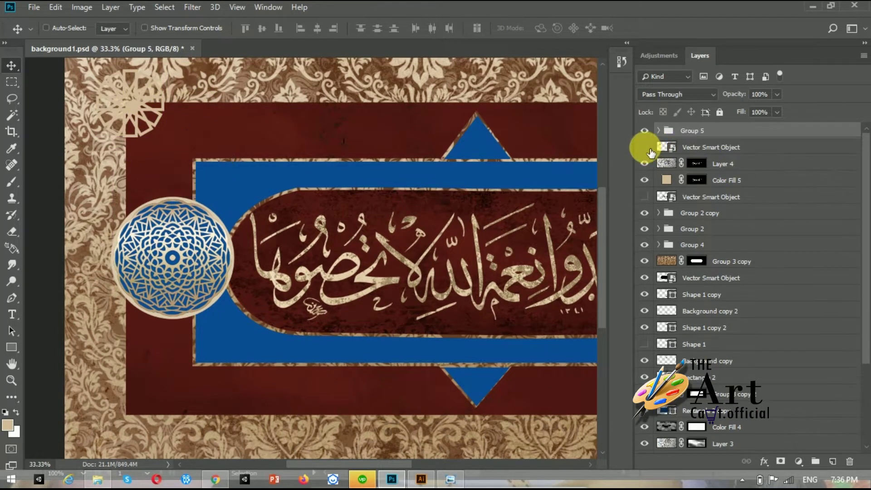
key(ctrl+j)
key(ctrl+z)
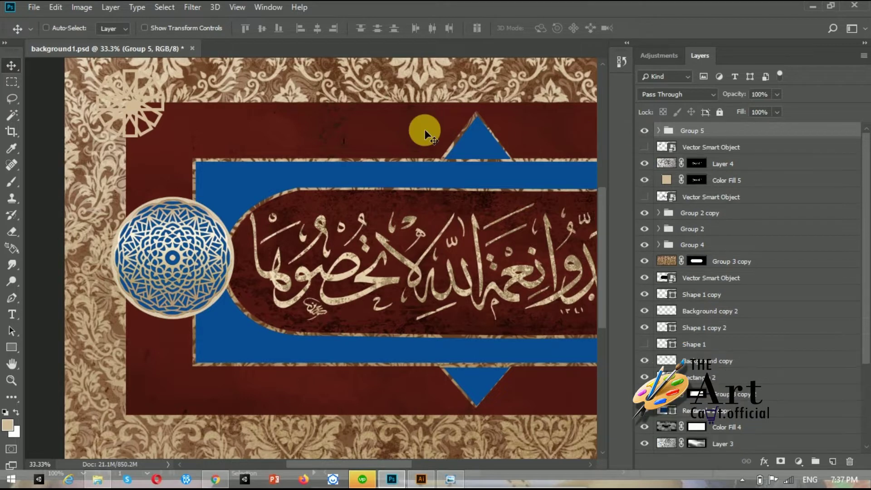
click(659, 130)
click(712, 149)
click(833, 462)
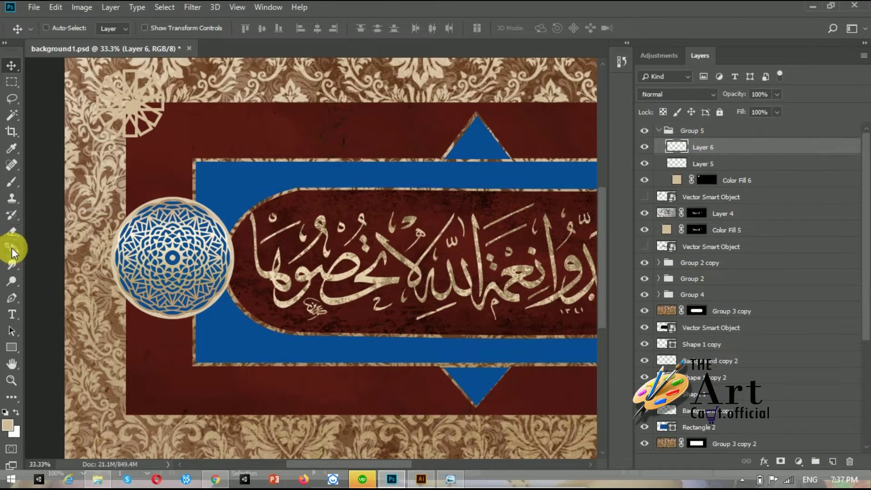
Sample blue from the banner as the brush colour and zoom in on the star.
key(i)
click(215, 252)
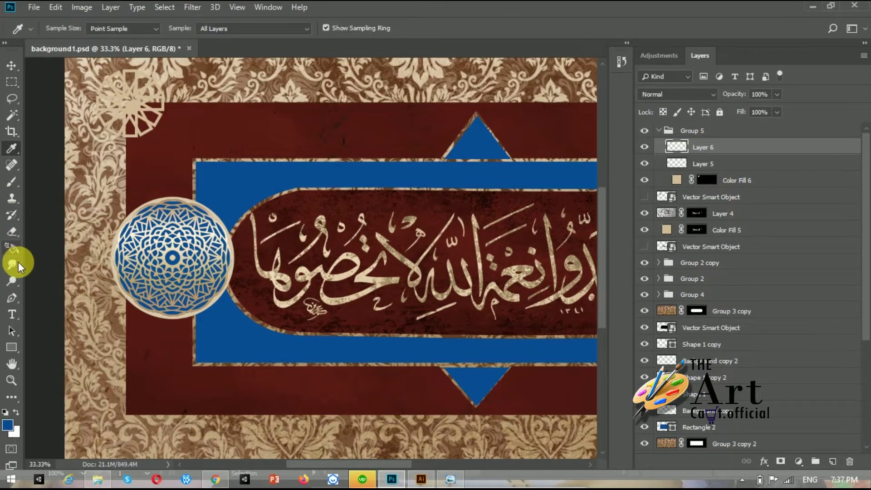
click(11, 181)
key(ctrl+plus)
scroll(409, 318, up, 5)
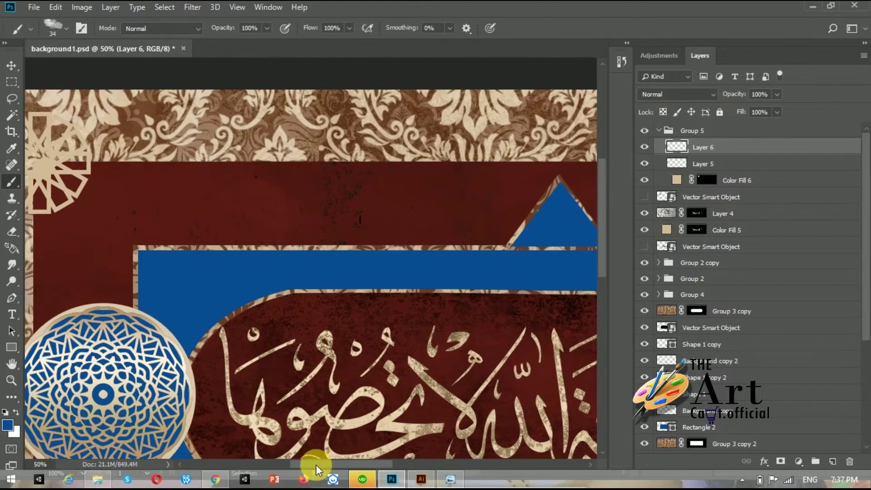
scroll(327, 204, left, 5)
scroll(292, 213, up, 2)
scroll(272, 125, up, 2)
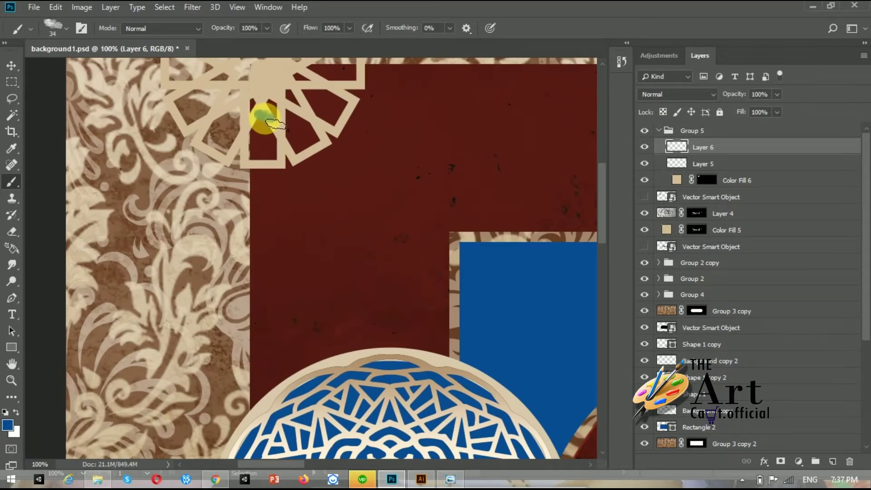
Paint the star's lower-right segments blue beneath its colour fill, then collapse Group 5.
drag(701, 147, 746, 186)
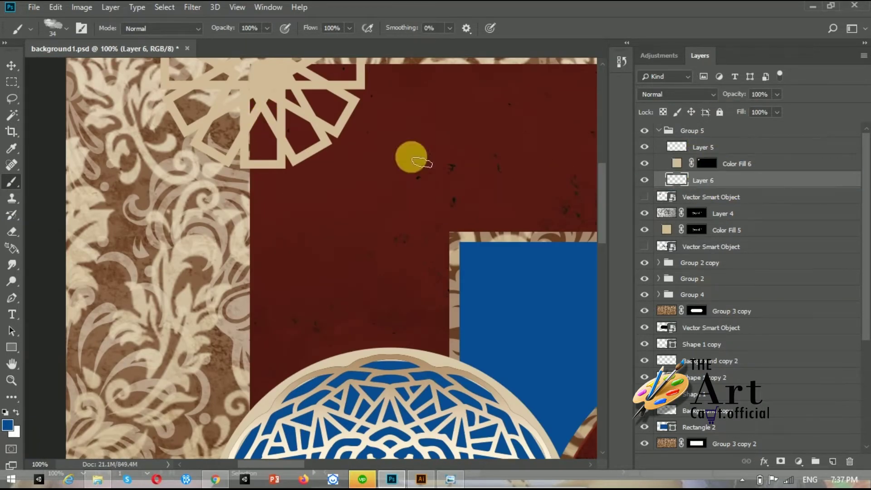
drag(262, 114, 255, 170)
drag(275, 122, 280, 161)
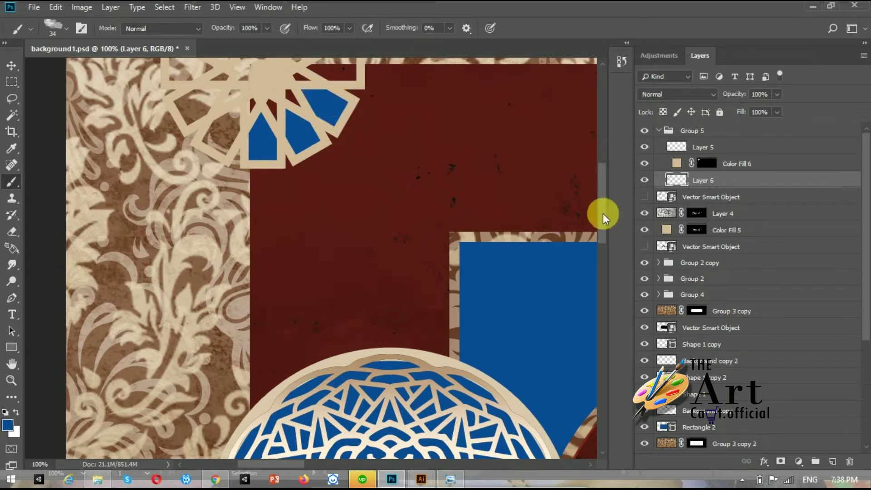
drag(604, 218, 604, 181)
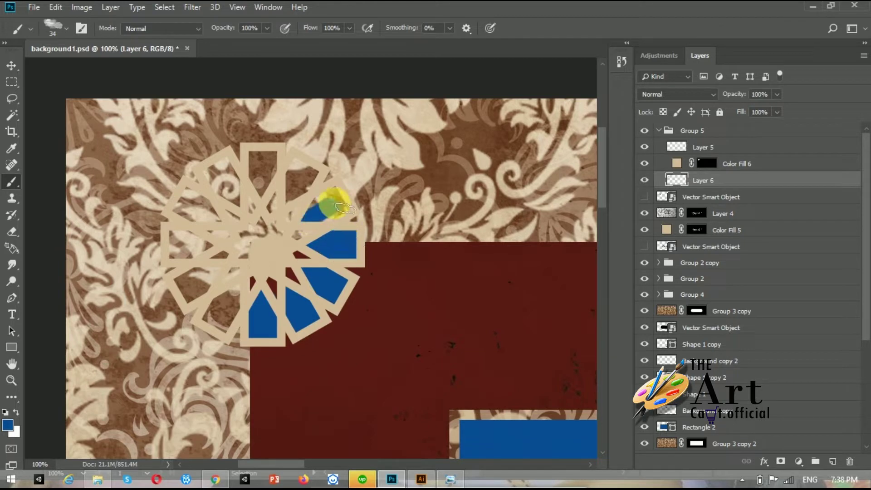
click(658, 131)
key(ctrl+minus)
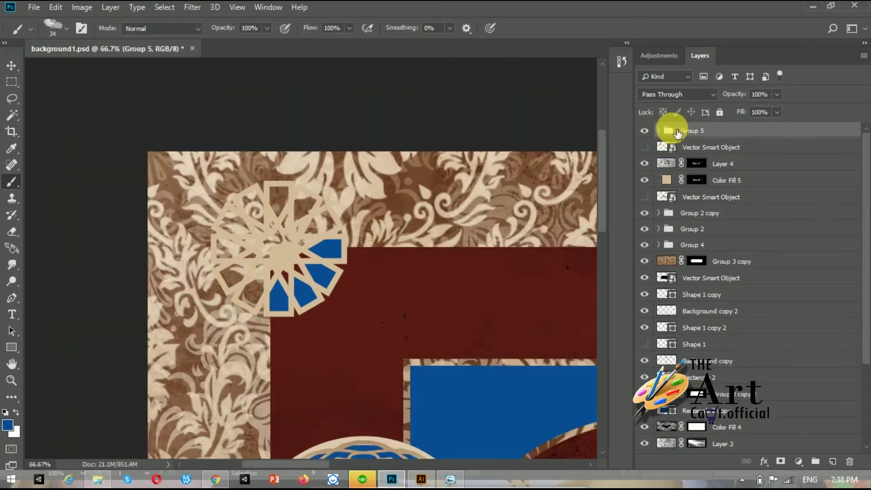
Duplicate the star ornament into the bottom-left corner and rotate it to fit.
key(ctrl+minus)
key(ctrl+minus)
key(ctrl+minus)
key(ctrl+j)
key(v)
drag(140, 178, 142, 321)
key(ctrl+plus)
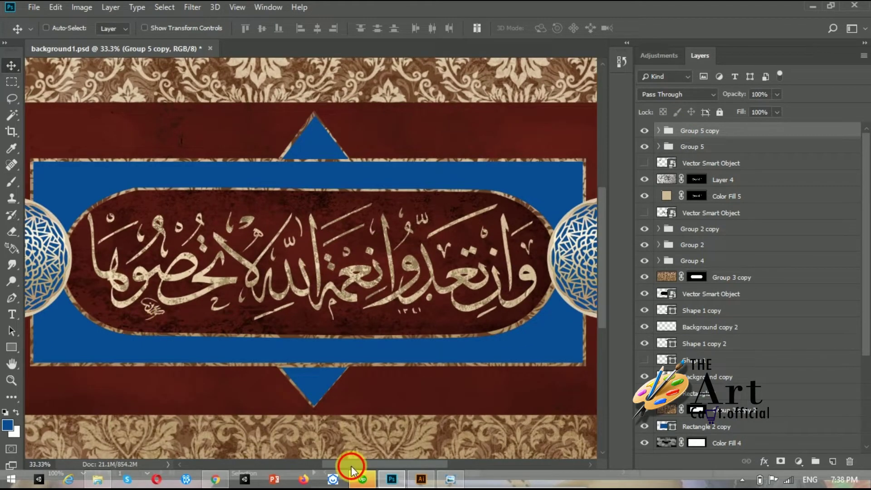
key(ctrl+t)
mouse_move(175, 366)
mouse_down()
mouse_move(195, 426)
mouse_move(186, 390)
mouse_up()
key(Return)
Copy the ornament to the bottom-right corner and rotate it into place.
key(ctrl+minus)
key(ctrl+minus)
drag(145, 334, 482, 335)
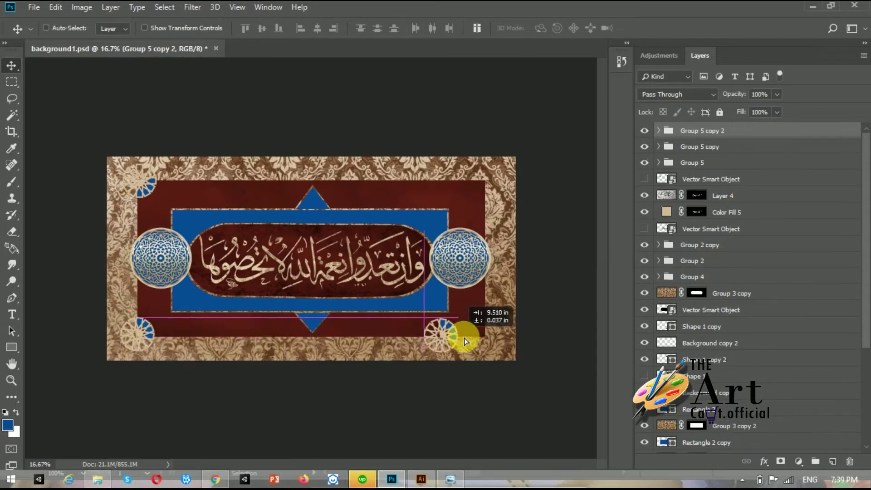
key(ctrl+plus)
scroll(462, 444, right, 5)
key(ctrl+t)
mouse_move(438, 434)
mouse_down()
mouse_move(416, 320)
mouse_move(399, 313)
mouse_up()
drag(390, 415, 420, 418)
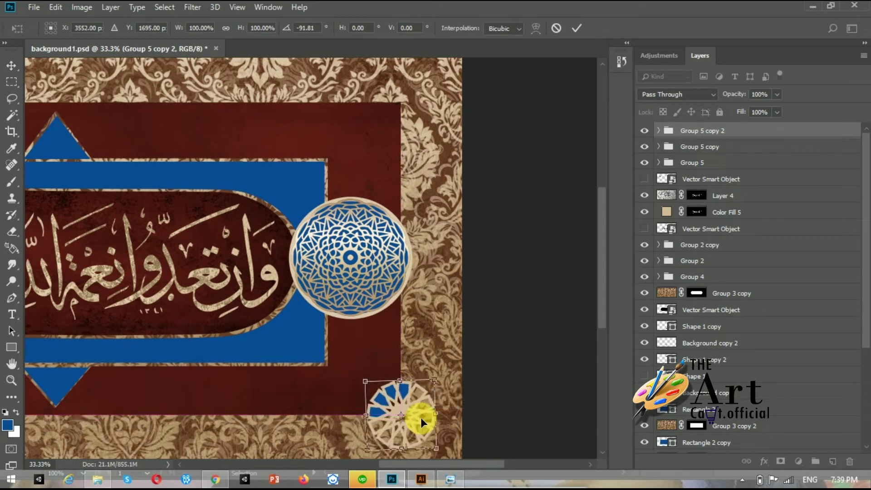
key(Return)
Copy the ornament to the top-right corner, rotate it, and seat it in the corner.
drag(400, 417, 400, 137)
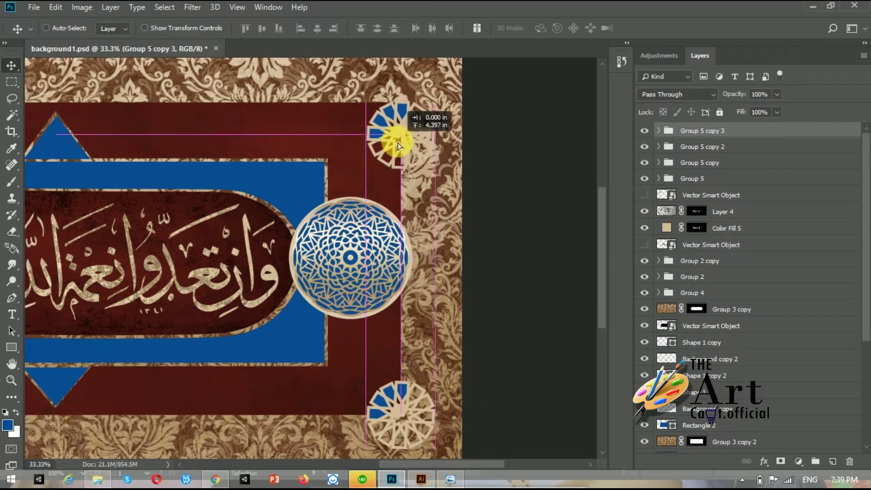
key(ctrl+t)
drag(459, 177, 454, 96)
drag(422, 121, 420, 96)
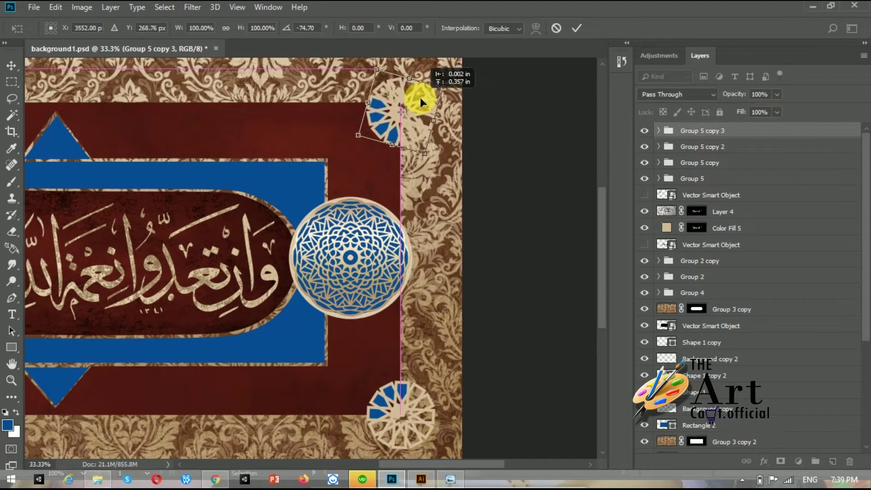
key(Return)
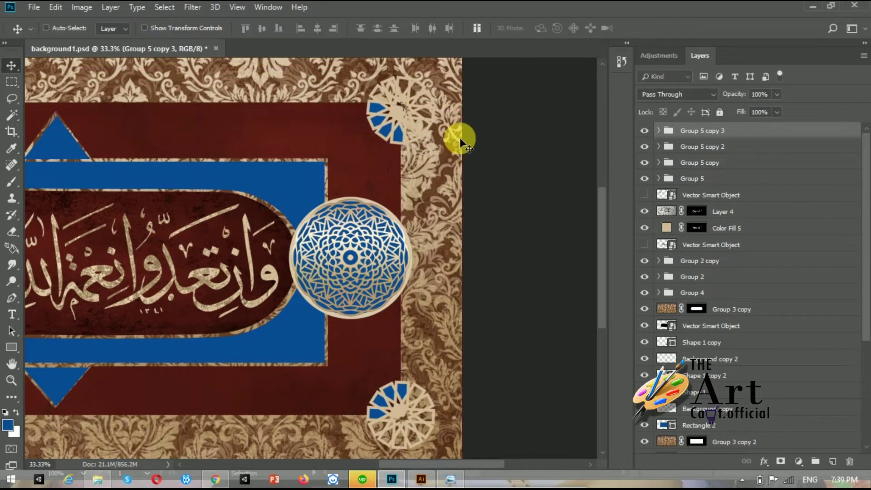
key(ctrl+minus)
scroll(726, 318, down, 3)
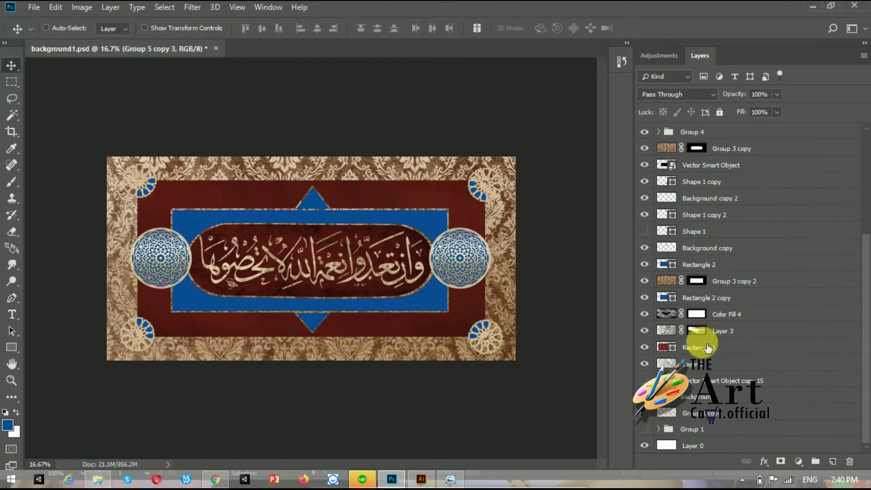
Add layer masks to the top-right, bottom-right and bottom-left ornament groups.
scroll(856, 302, up, 3)
click(780, 461)
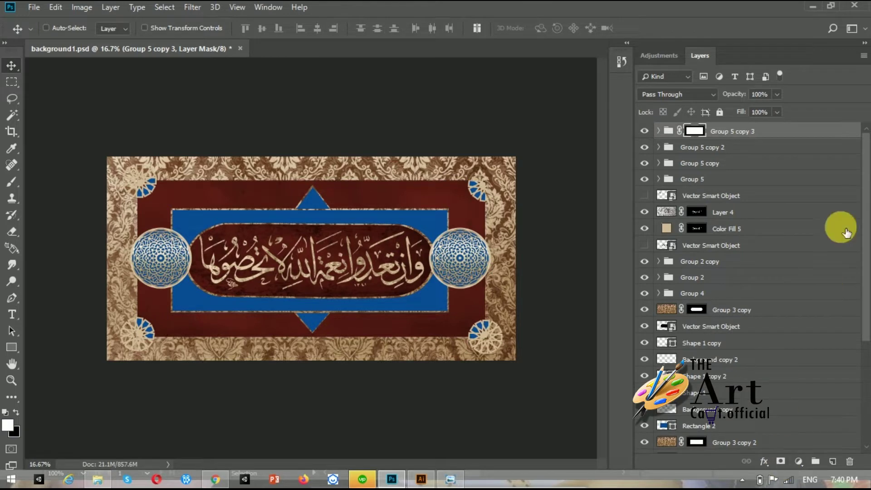
scroll(846, 232, down, 5)
scroll(793, 334, up, 5)
click(726, 147)
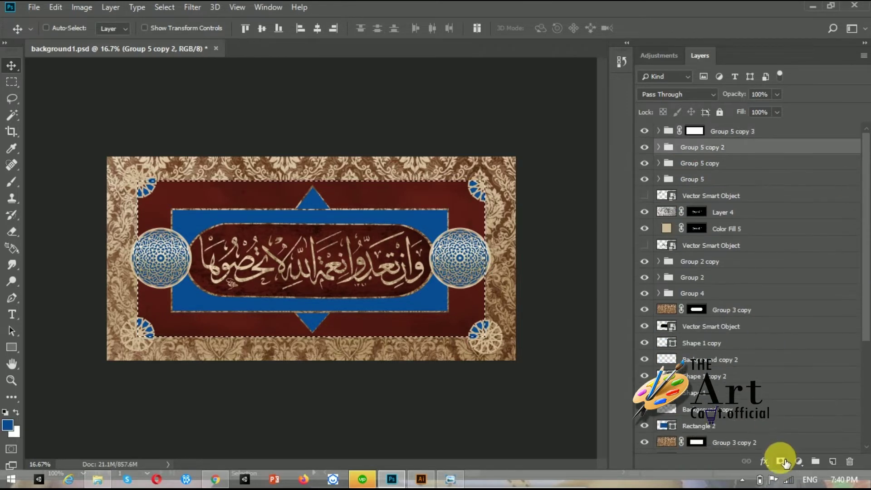
click(780, 461)
scroll(862, 272, down, 5)
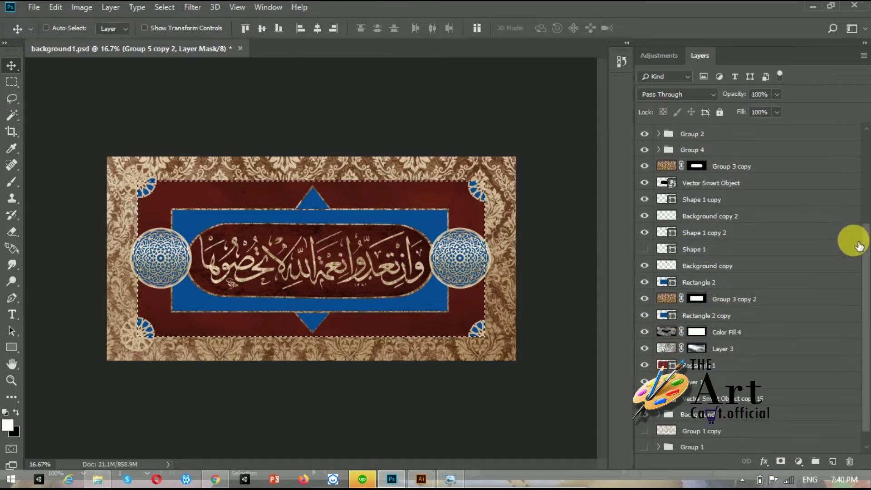
scroll(851, 237, up, 5)
click(726, 165)
click(780, 461)
scroll(864, 262, down, 5)
Load the maroon frame as a selection, open Swirl 03 in Illustrator, and drag a swirl into the banner.
ctrl+click(663, 348)
scroll(862, 336, up, 5)
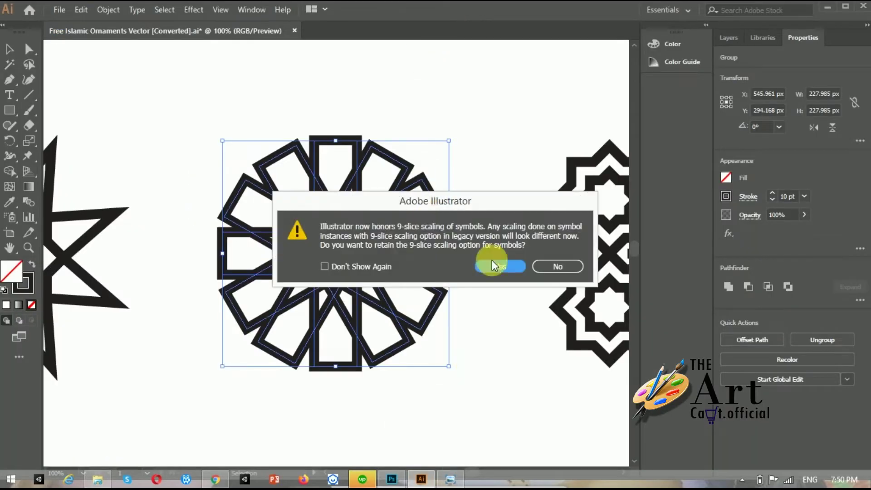
click(494, 265)
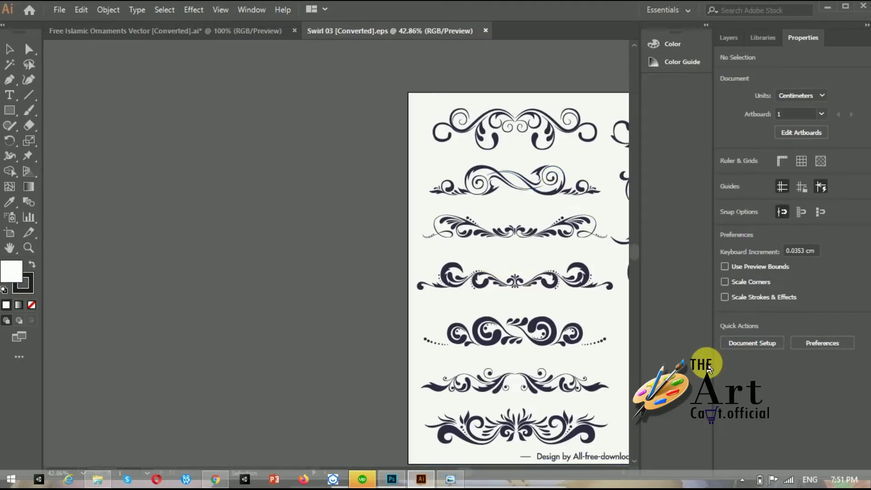
key(ctrl+minus)
key(ctrl+minus)
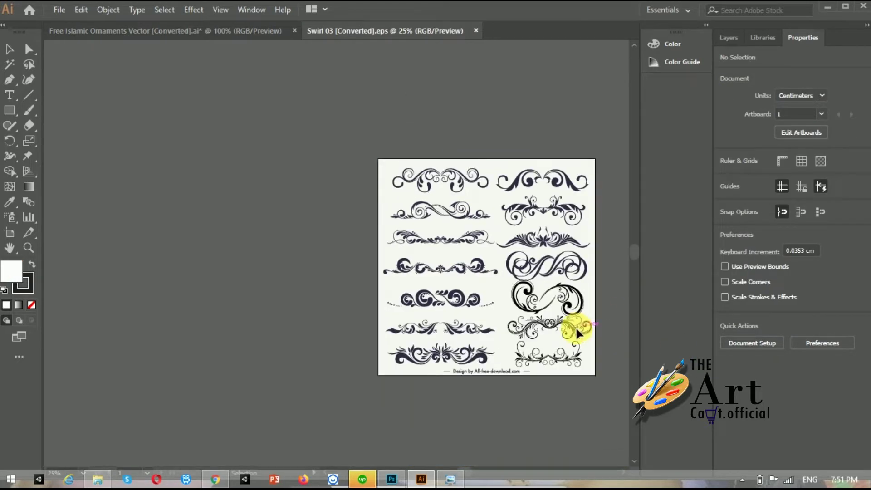
drag(576, 328, 282, 195)
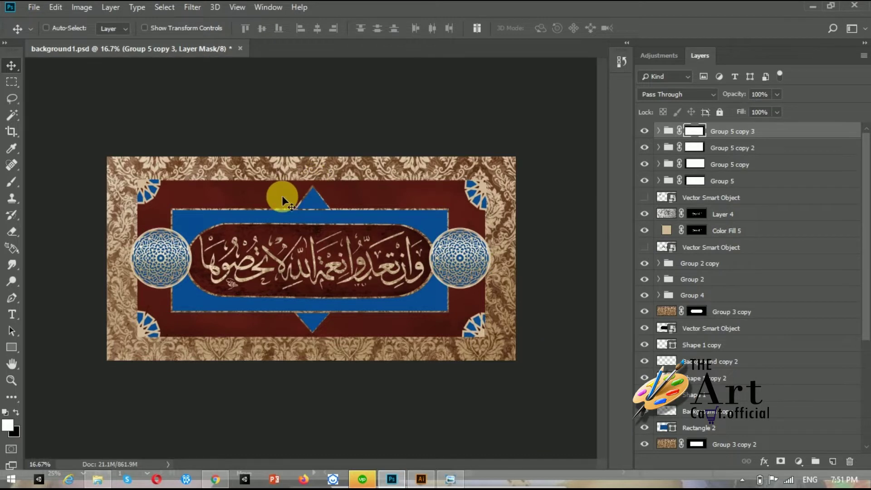
Scale the placed swirl to about 70% and position it at the frame's top-left.
drag(358, 219, 323, 210)
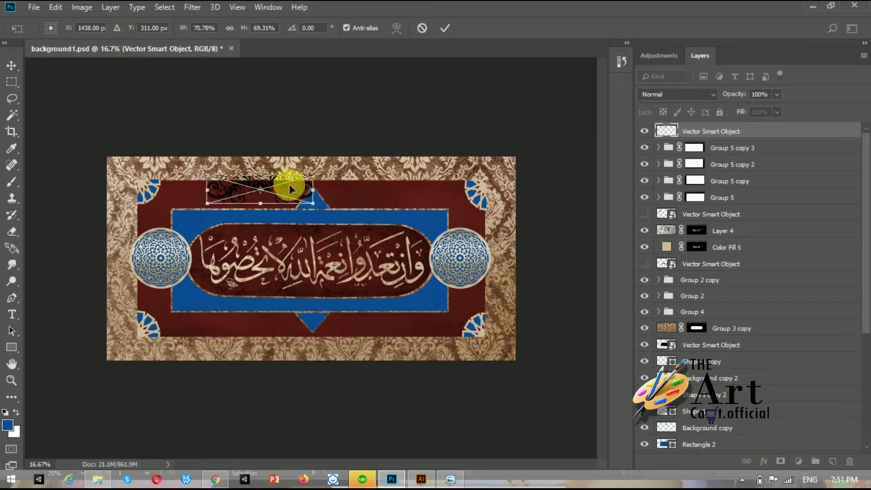
mouse_move(292, 186)
mouse_down()
mouse_move(243, 191)
mouse_move(195, 145)
mouse_up()
key(ctrl+plus)
key(ctrl+plus)
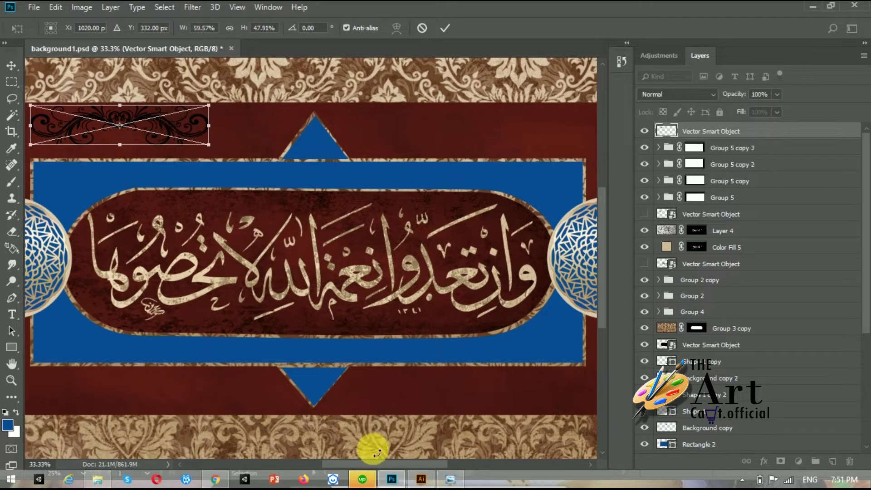
scroll(380, 441, left, 3)
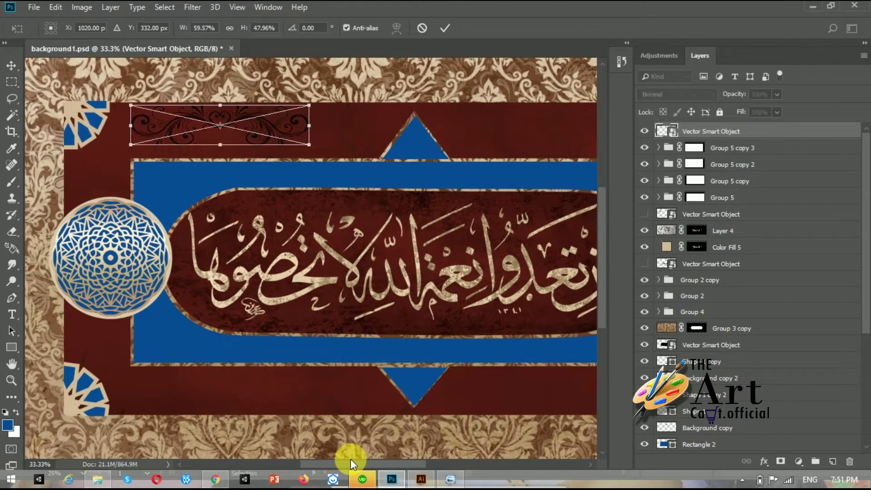
drag(309, 144, 322, 160)
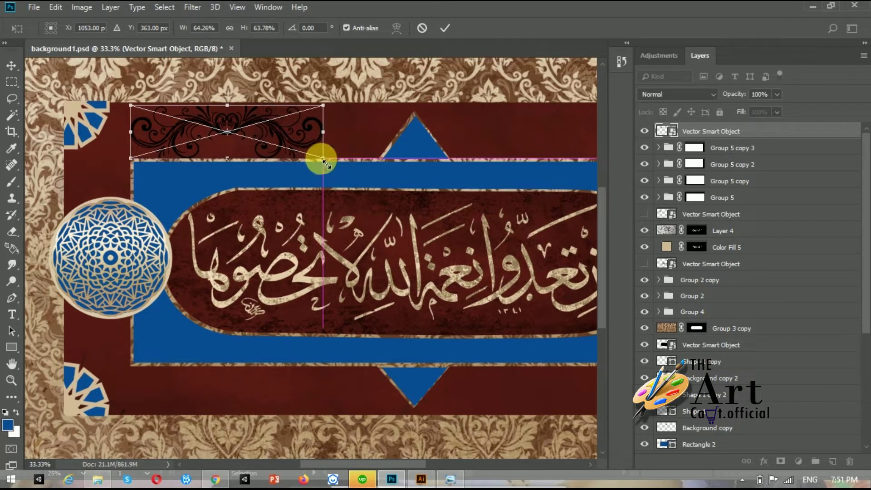
key(Return)
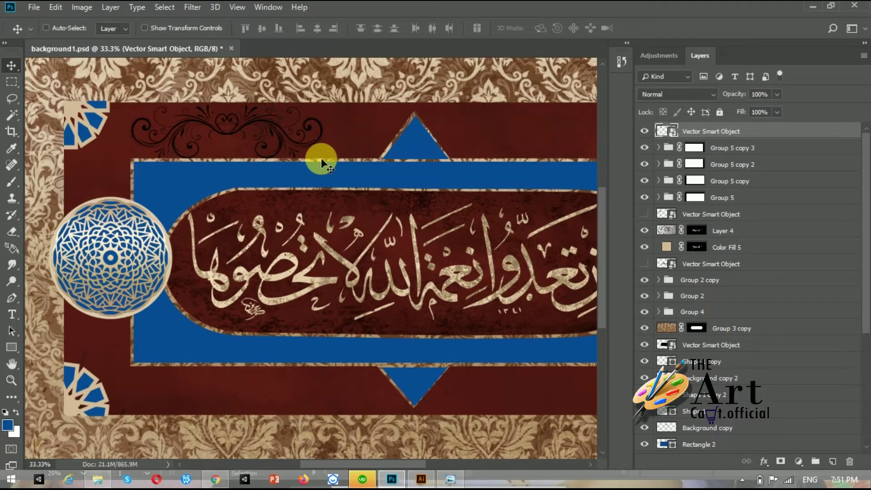
Shrink the top-left swirl ornament further and duplicate it.
key(ctrl+t)
drag(322, 158, 269, 137)
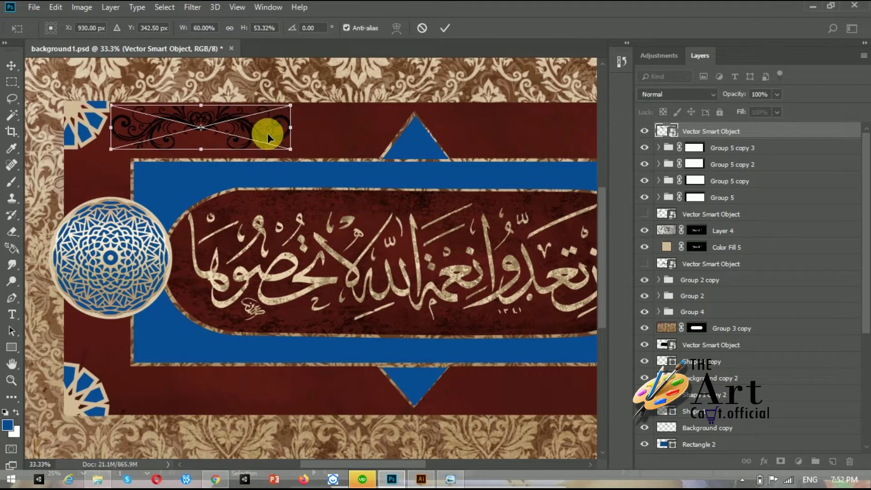
key(Return)
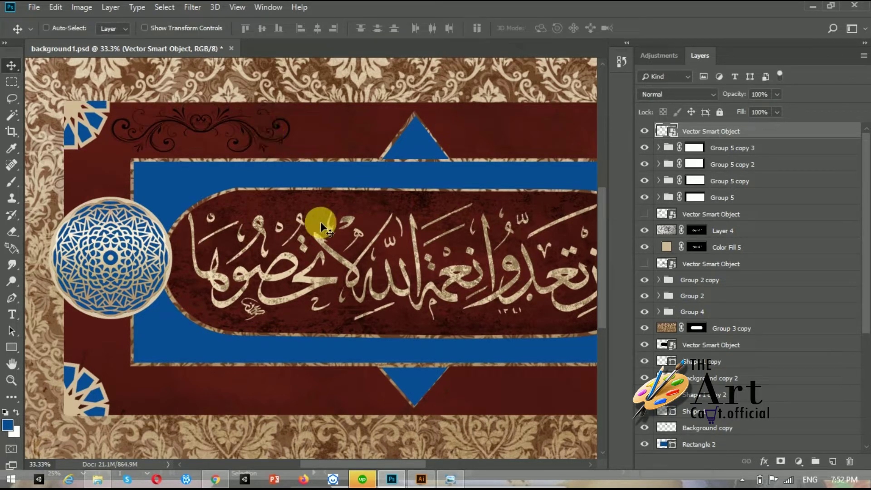
key(ctrl+j)
key(ctrl+t)
key(Return)
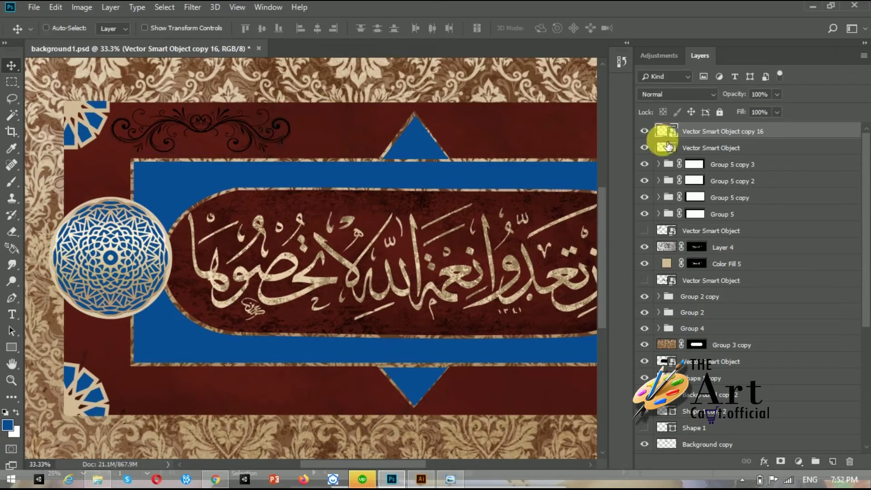
Add a Solid Color fill over the swirl using beige sampled from the artwork.
ctrl+click(667, 133)
click(799, 461)
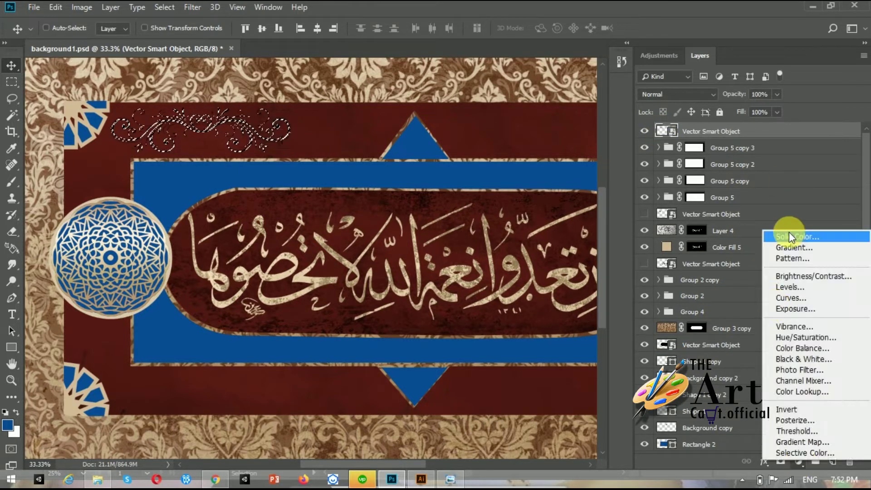
click(779, 233)
click(76, 118)
click(823, 226)
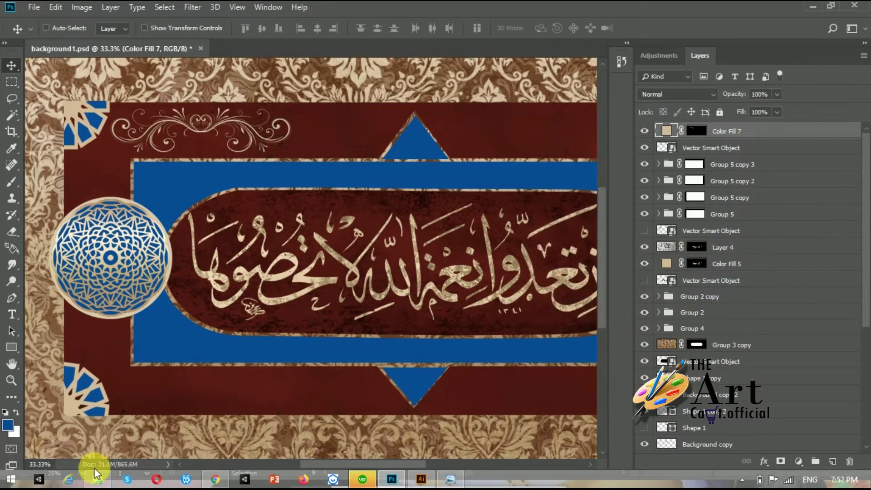
Bring in a Decorative Ornaments 31 border strip from Illustrator and shrink it.
click(96, 479)
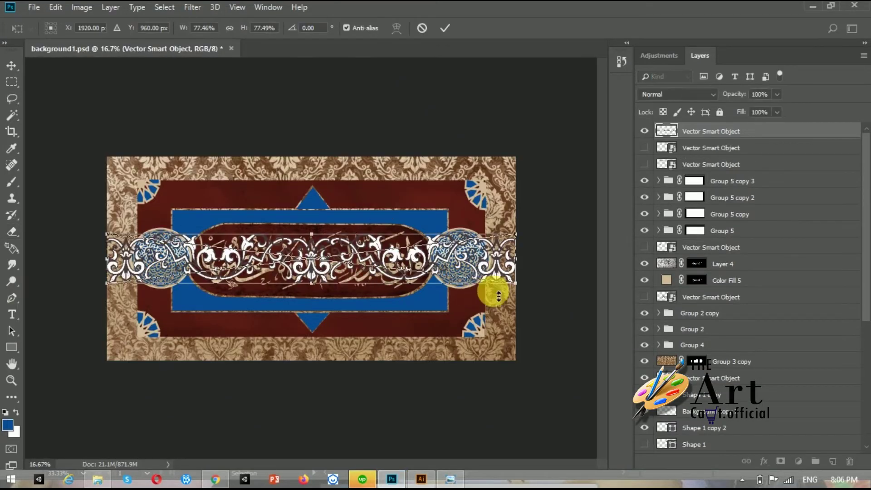
mouse_move(106, 283)
mouse_down()
mouse_move(317, 264)
mouse_move(334, 253)
mouse_move(308, 327)
mouse_up()
key(ctrl+plus)
Narrow the floral strip and place it along the frame's bottom-left edge.
drag(364, 378, 290, 370)
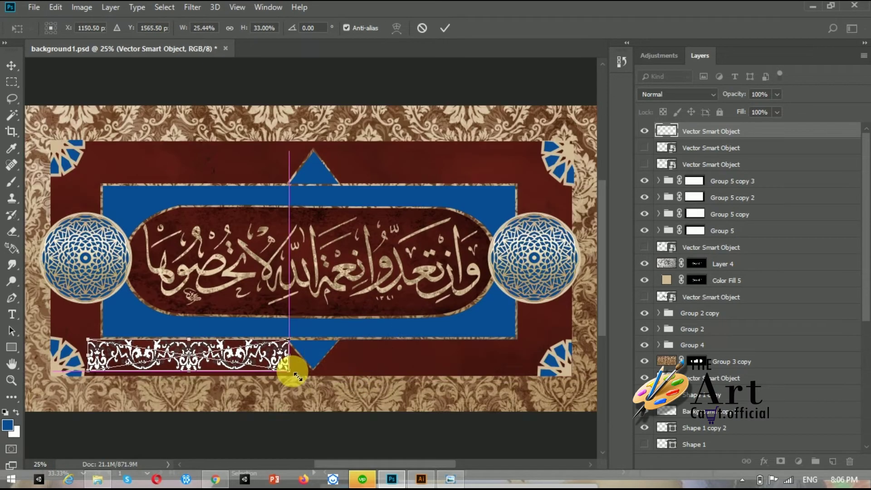
key(Return)
key(e)
click(12, 68)
key(Left)
key(Left)
key(Left)
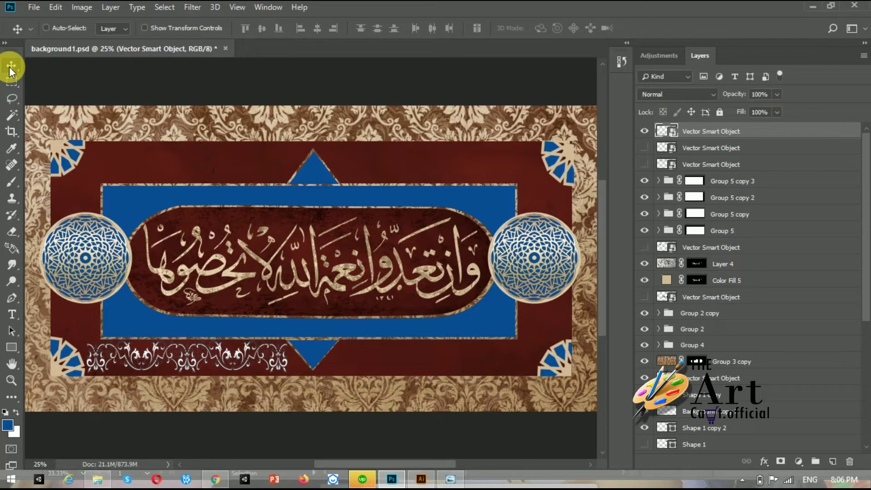
Tint the bottom-left strip with a beige Solid Color fill and hide the unused top ornament layer.
ctrl+click(662, 131)
click(798, 461)
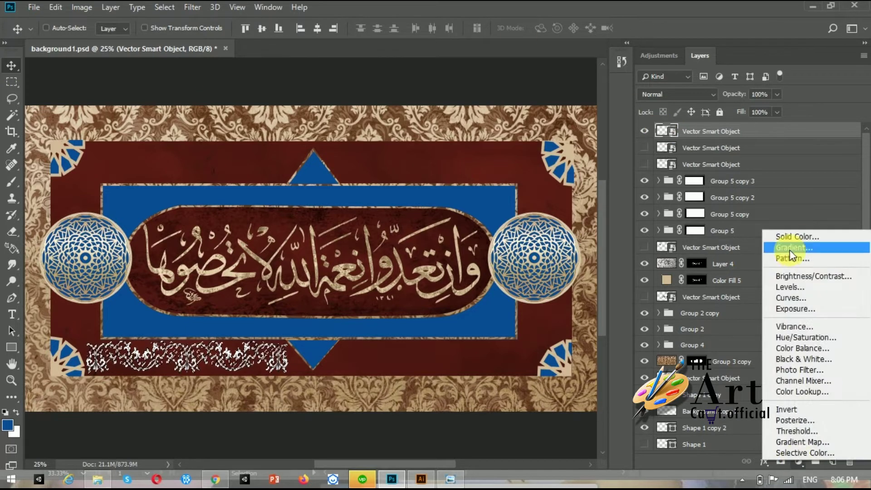
click(778, 236)
drag(501, 303, 56, 373)
click(816, 226)
click(645, 147)
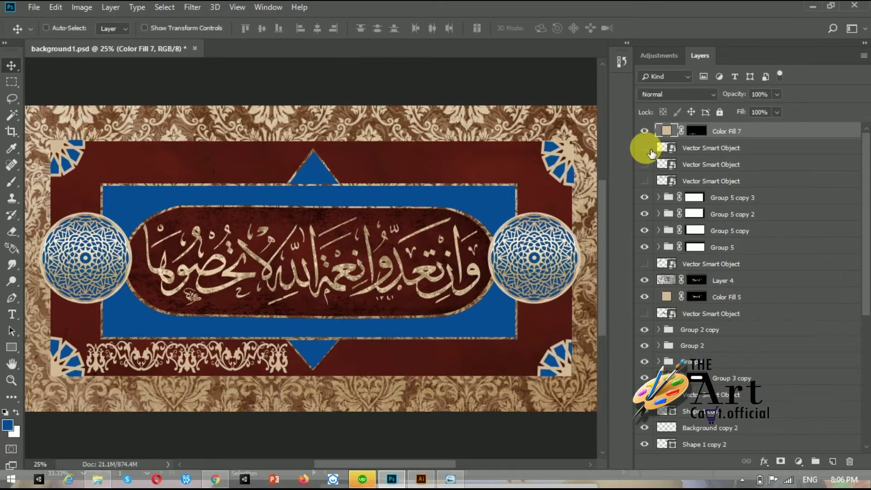
key(v)
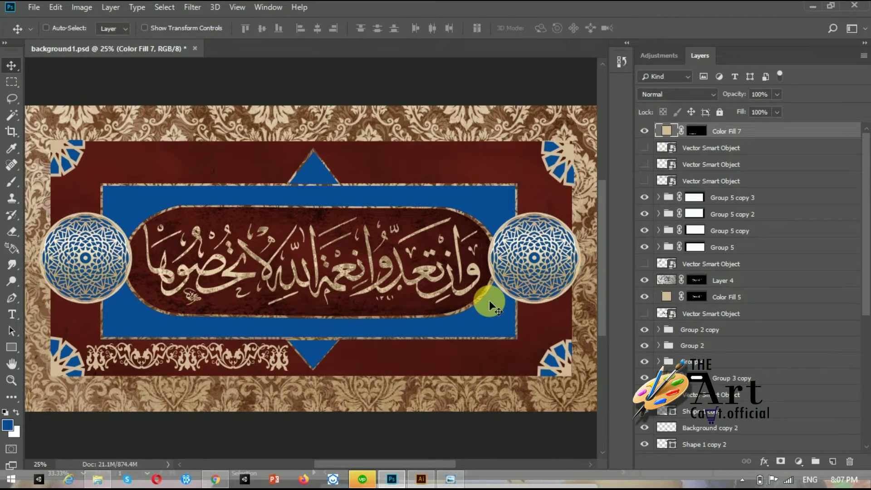
Copy the strip to the bottom-right, then duplicate both bottom strips toward the top.
drag(273, 360, 523, 363)
key(Up)
key(Up)
key(Up)
key(Up)
ctrl+click(736, 148)
key(ctrl+j)
key(shift+Up)
key(shift+Up)
key(shift+Up)
key(shift+Up)
key(shift+Up)
key(shift+Up)
key(shift+Up)
key(shift+Up)
key(shift+Up)
key(shift+Up)
key(shift+Up)
key(shift+Up)
key(shift+Up)
key(shift+Up)
key(shift+Up)
key(shift+Up)
key(shift+Up)
key(shift+Up)
key(shift+Up)
key(shift+Up)
key(shift+Up)
Flip the duplicated strips upside down and align them along the frame's top edge.
key(ctrl+t)
drag(312, 154, 312, 152)
key(Return)
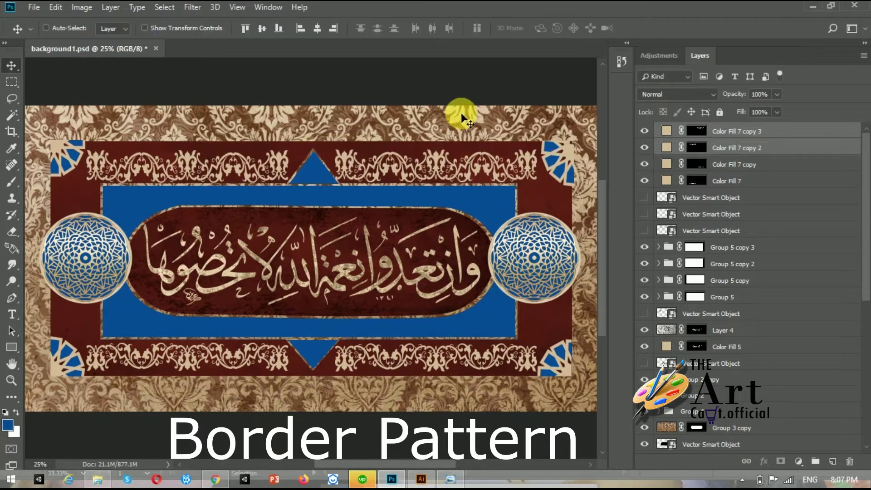
key(shift+Up)
key(shift+Up)
key(shift+Up)
key(shift+Up)
key(ctrl+t)
key(Return)
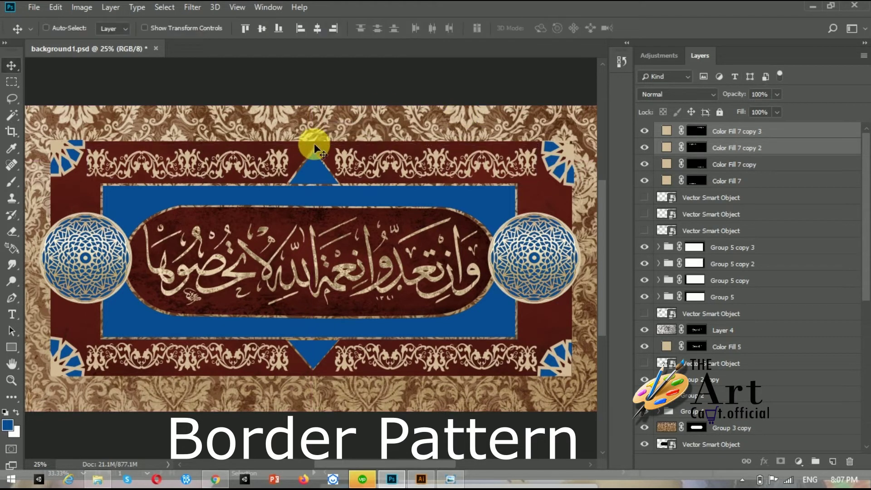
key(Up)
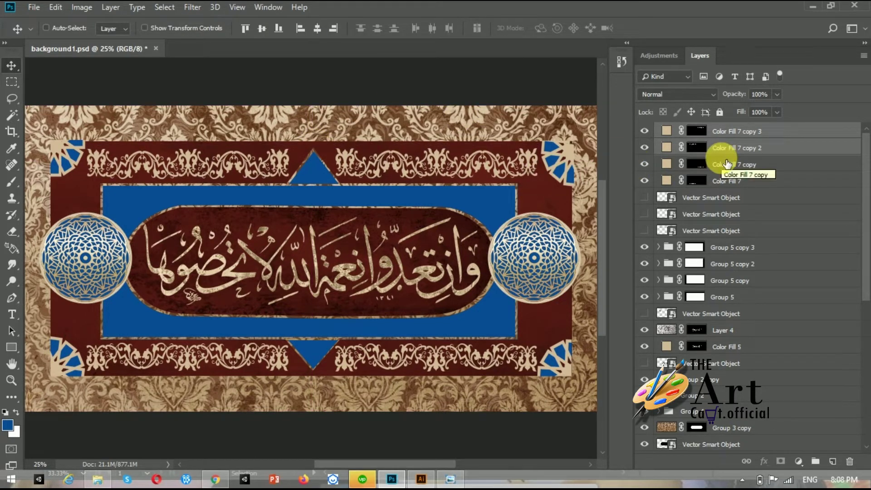
Duplicate the top-right strip, turn it vertical, and stretch it down to the bottom border.
click(738, 132)
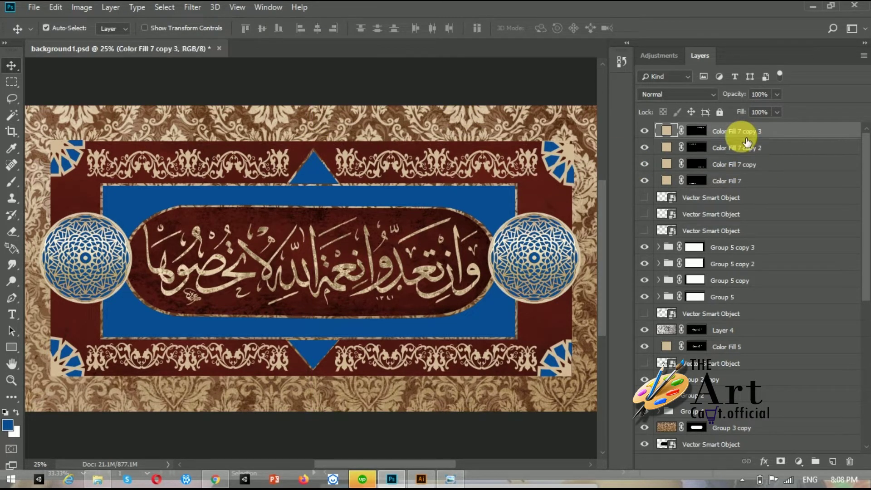
key(ctrl+j)
key(ctrl+t)
mouse_move(423, 144)
mouse_down()
mouse_move(408, 173)
mouse_move(535, 200)
mouse_move(545, 275)
mouse_up()
key(Return)
key(ctrl+t)
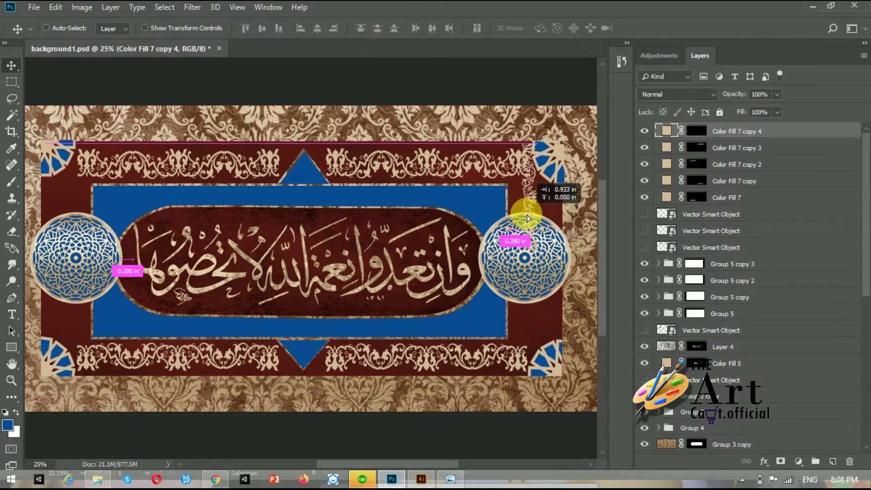
drag(527, 215, 562, 194)
drag(537, 254, 546, 376)
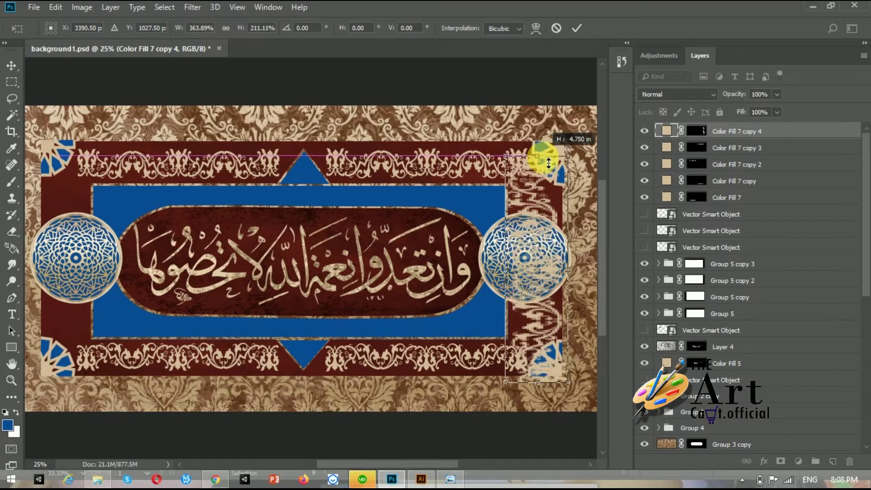
key(Return)
Shift the vertical strip left and lengthen it further downward.
drag(551, 187, 532, 266)
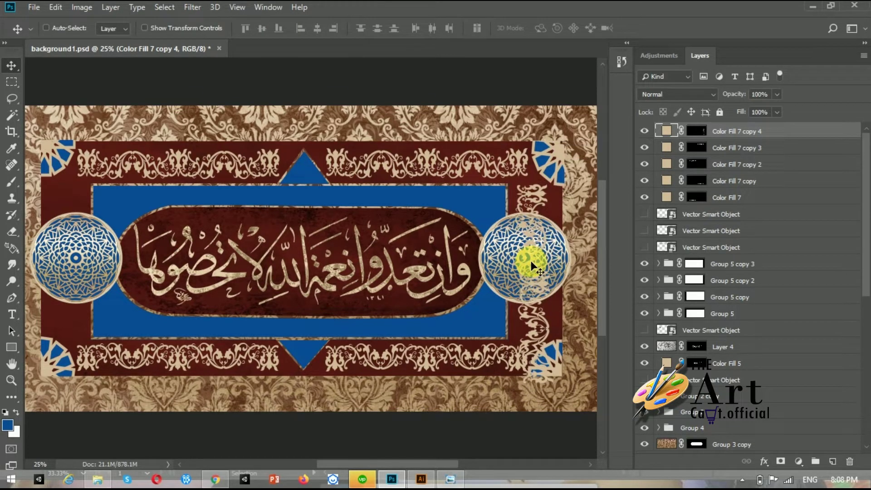
key(Left)
key(Left)
key(Left)
key(Left)
key(ctrl+t)
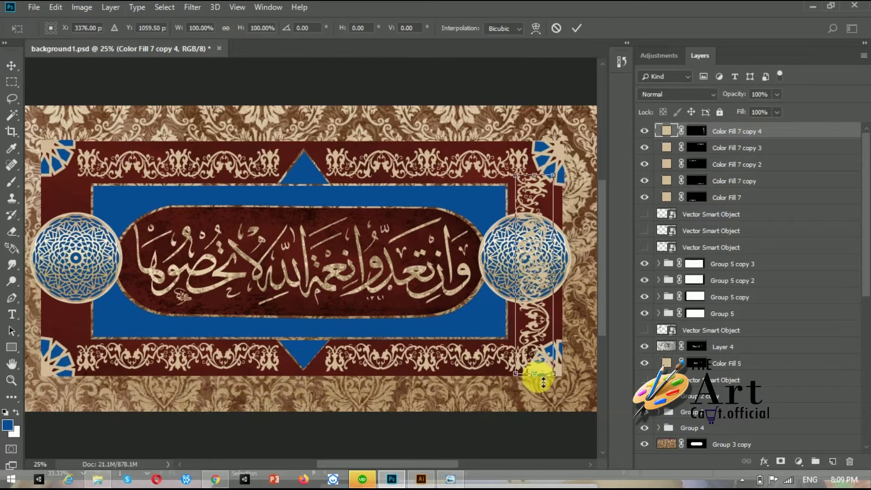
drag(535, 376, 544, 395)
key(Return)
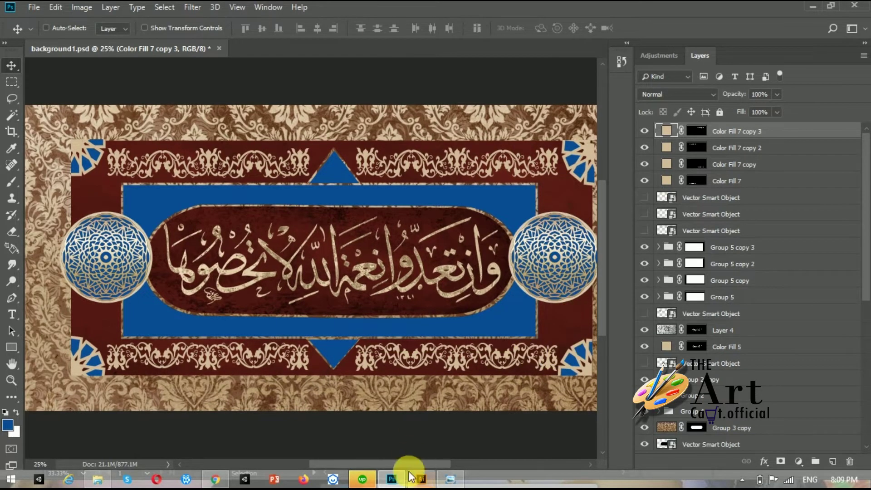
Copy a swirl from Illustrator and place it vertically over the right medallion.
click(421, 479)
mouse_move(410, 261)
mouse_down()
mouse_move(415, 274)
mouse_move(444, 261)
mouse_move(350, 224)
mouse_move(317, 140)
mouse_up()
key(ctrl+c)
key(alt+Tab)
key(ctrl+v)
drag(284, 195, 571, 322)
key(Return)
Tint the vertical swirl with a beige Solid Color fill layer.
click(798, 461)
click(772, 234)
click(812, 227)
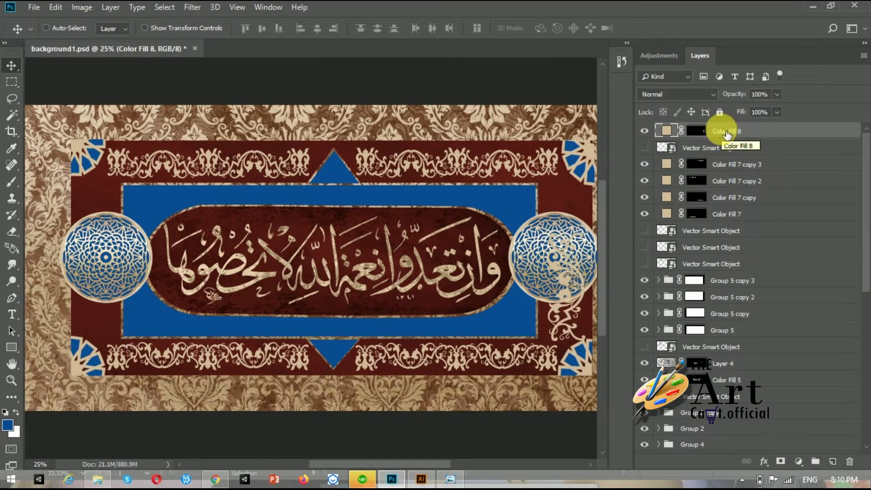
Duplicate the cream swirl ornament and nudge the copy into place above the right medallion.
click(646, 281)
drag(703, 410, 735, 424)
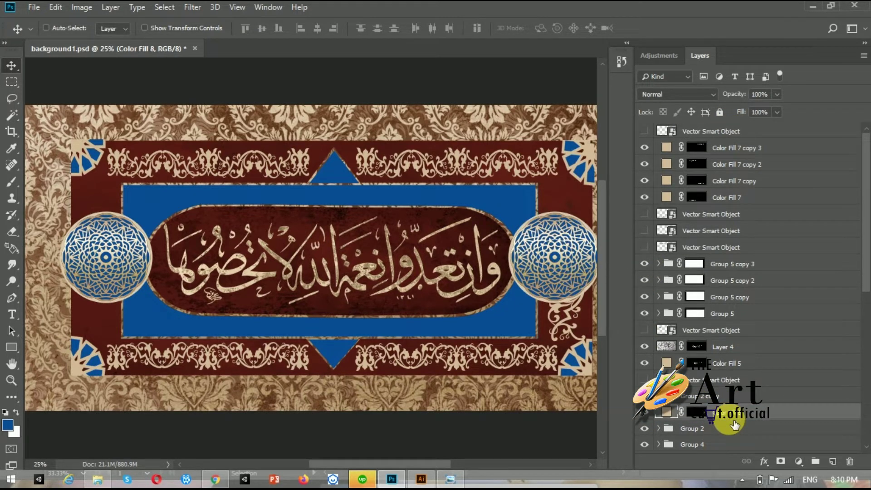
key(ctrl+j)
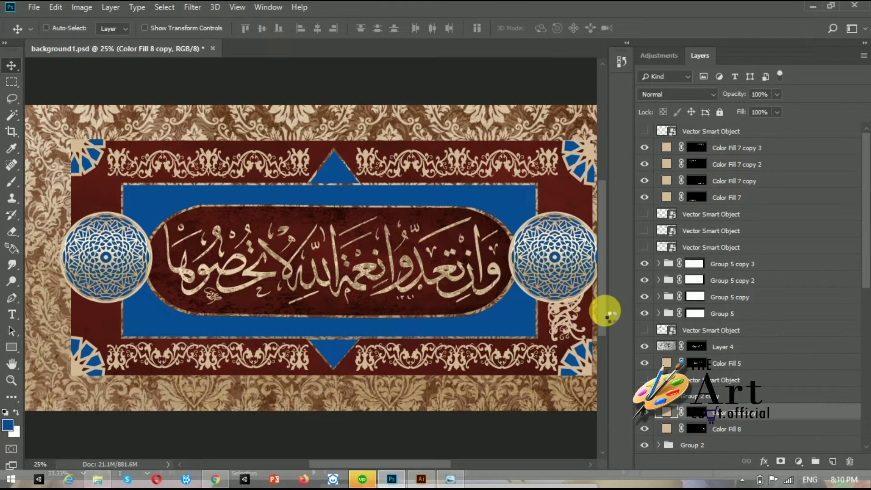
key(Up)
key(Up)
key(Up)
key(Up)
key(Left)
key(Left)
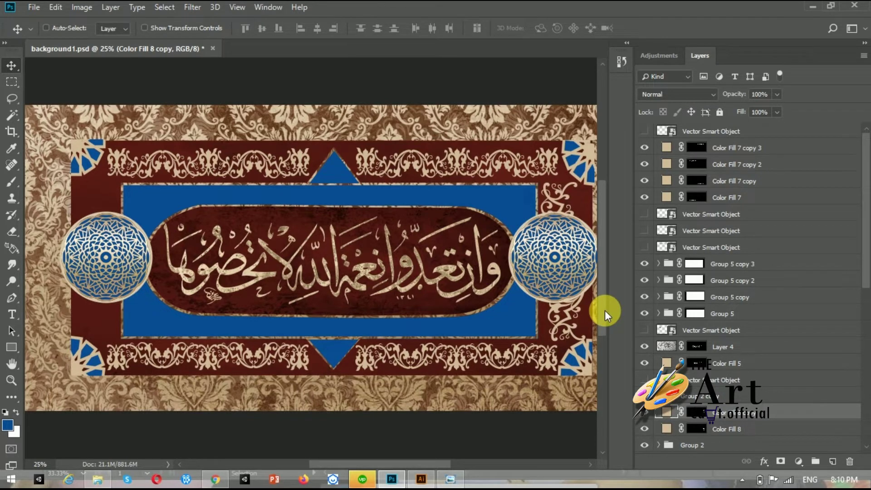
Duplicate the original swirl and mirror it horizontally to flank the left medallion.
click(726, 428)
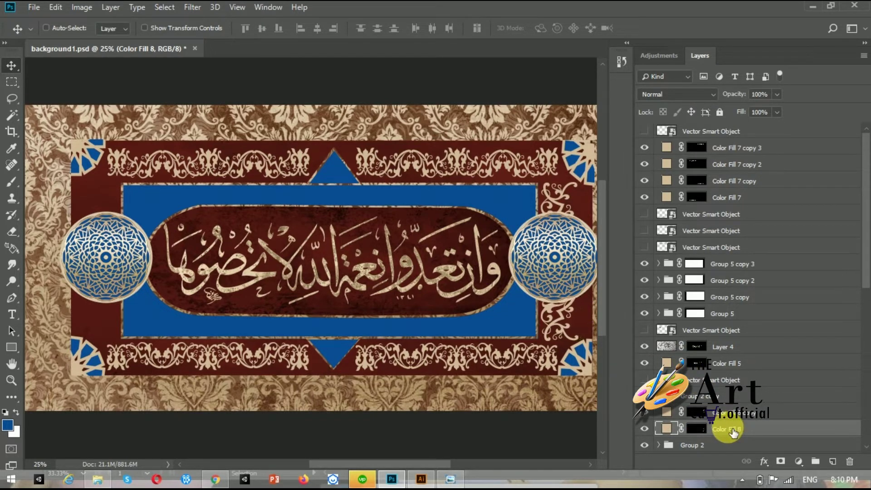
key(ctrl+j)
key(ctrl+t)
mouse_move(576, 260)
mouse_down()
mouse_move(78, 286)
mouse_move(93, 287)
mouse_up()
key(Return)
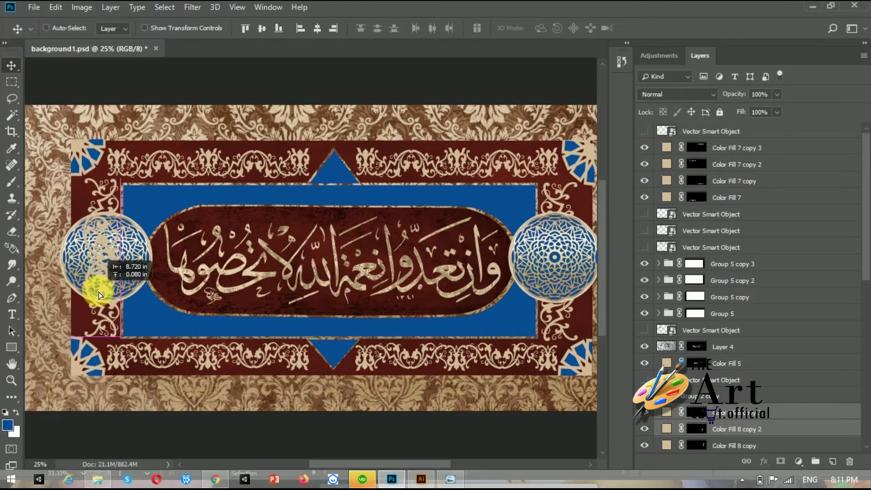
Group the swirl ornaments as Group 6 and move it below Group 2, behind the medallions.
scroll(777, 239, down, 5)
key(ctrl+g)
drag(744, 220, 749, 277)
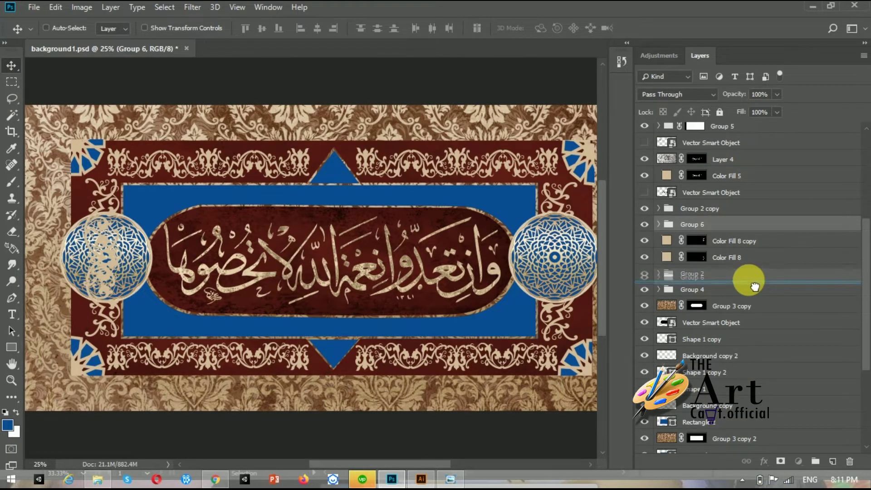
key(ctrl+minus)
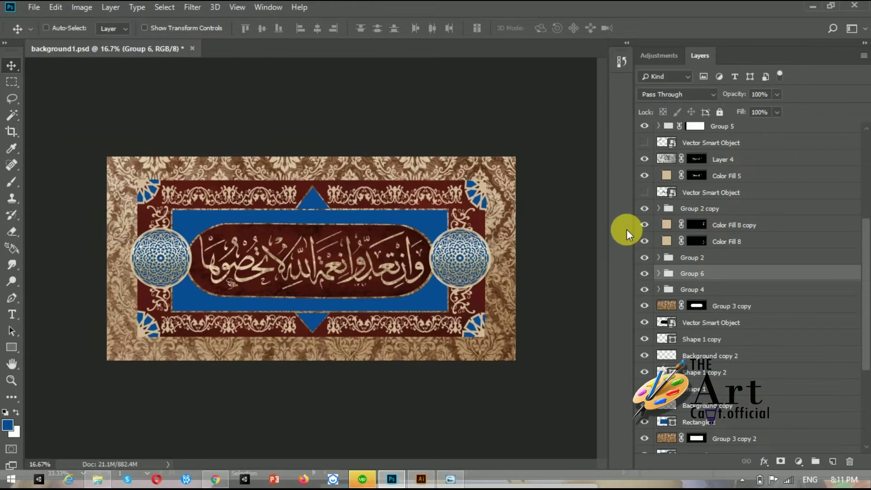
Try grouping and transforming the Group 5 border layers, then cancel and undo the grouping.
scroll(857, 294, down, 4)
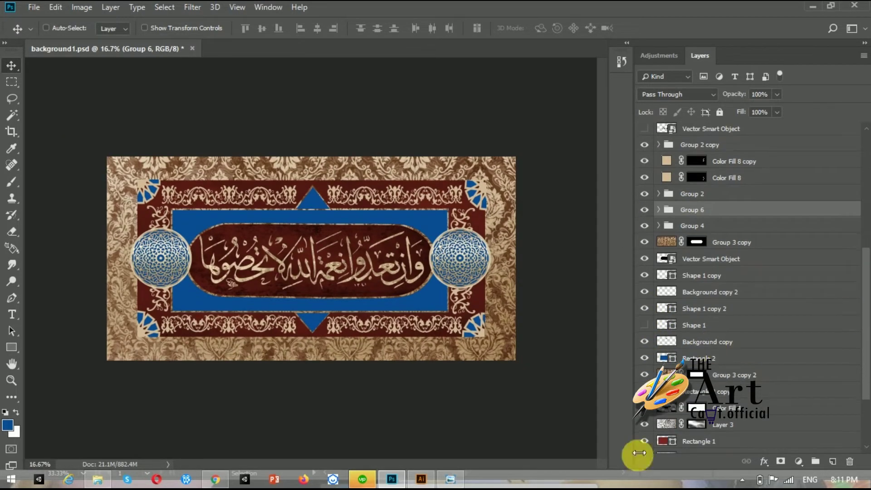
click(662, 444)
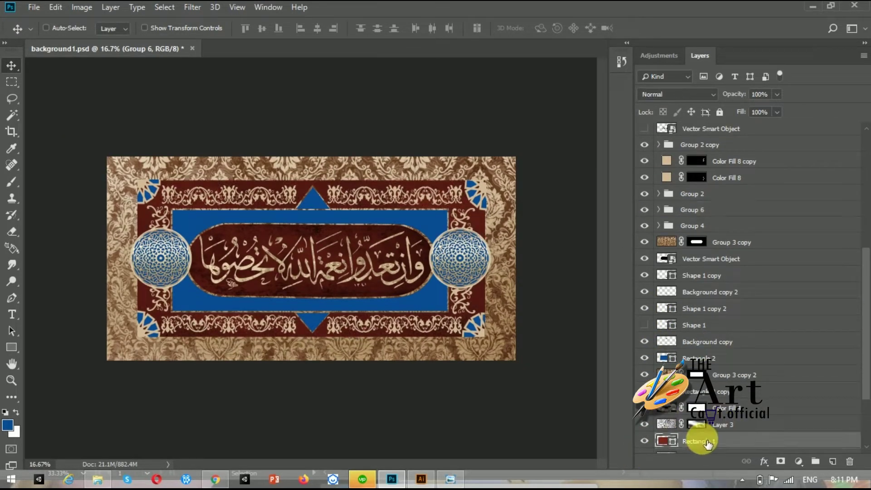
click(657, 425)
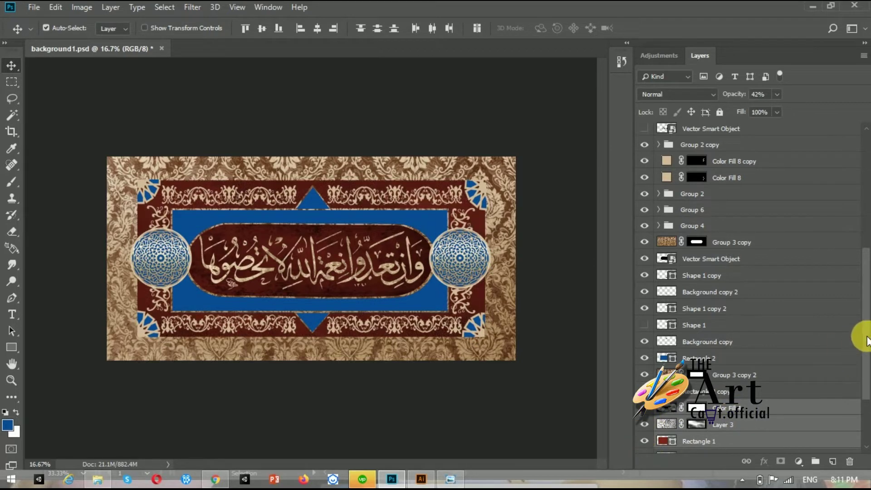
scroll(865, 304, up, 5)
scroll(864, 304, up, 4)
click(768, 210)
shift+click(744, 259)
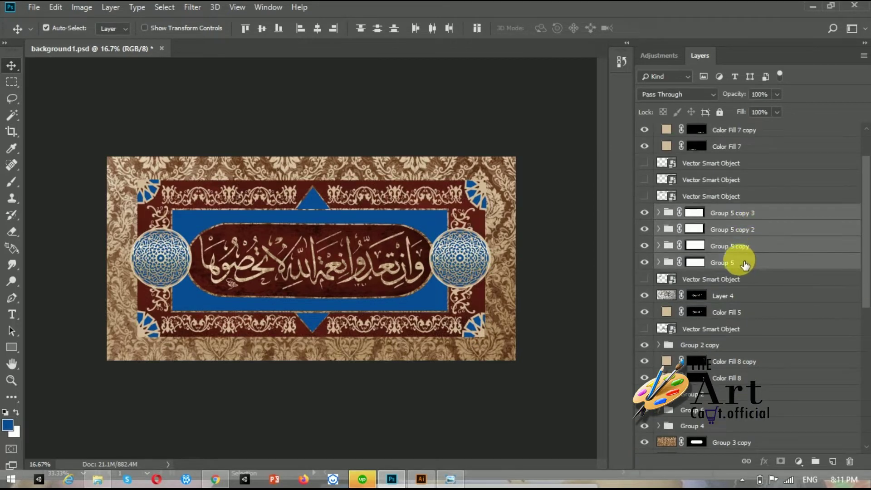
key(ctrl+g)
key(ctrl+t)
key(Escape)
key(ctrl+z)
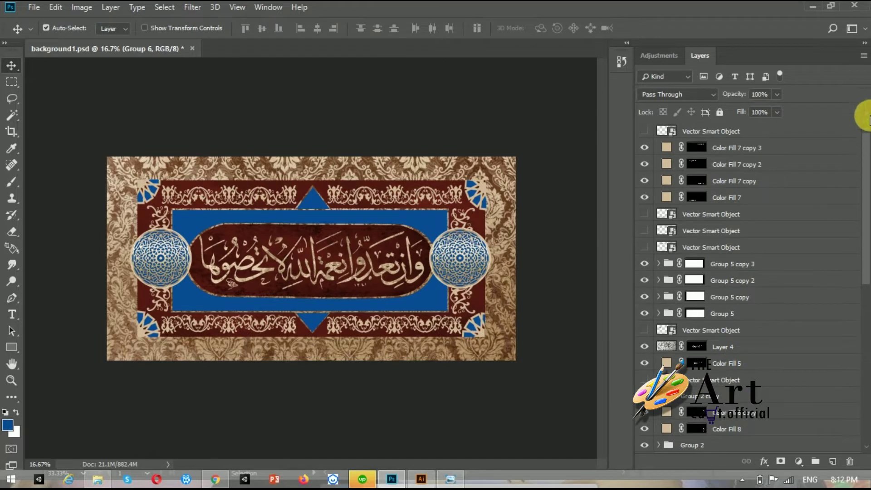
Narrow Color Fill 4, Layer 3 and Rectangle 1 horizontally to roughly 97% width.
scroll(855, 317, down, 5)
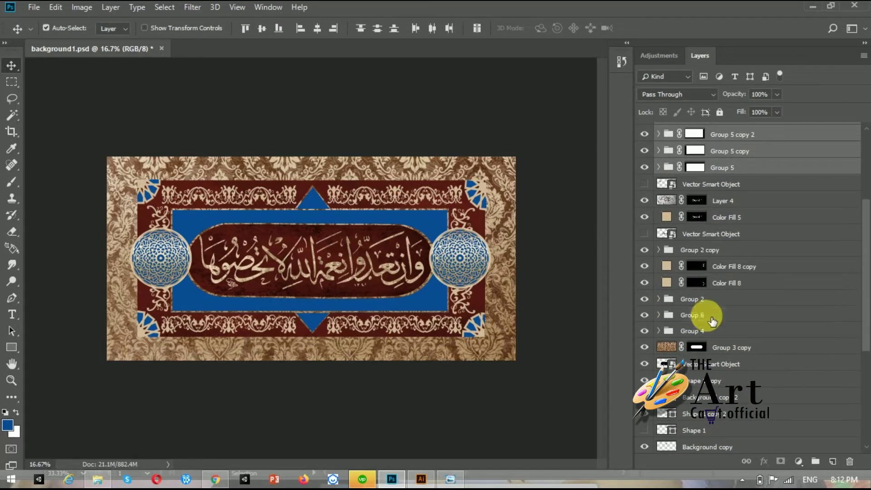
scroll(861, 318, down, 3)
scroll(855, 349, down, 3)
click(713, 347)
shift+click(741, 314)
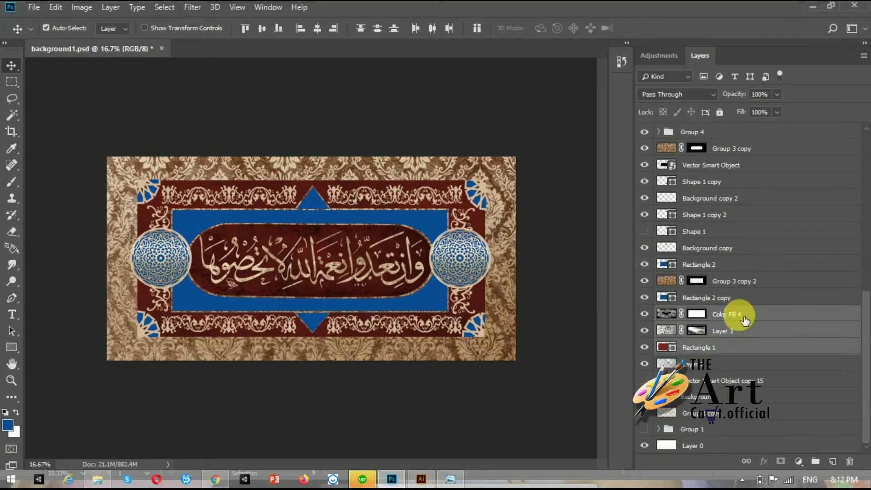
key(ctrl+t)
key(ctrl+minus)
drag(525, 248, 519, 248)
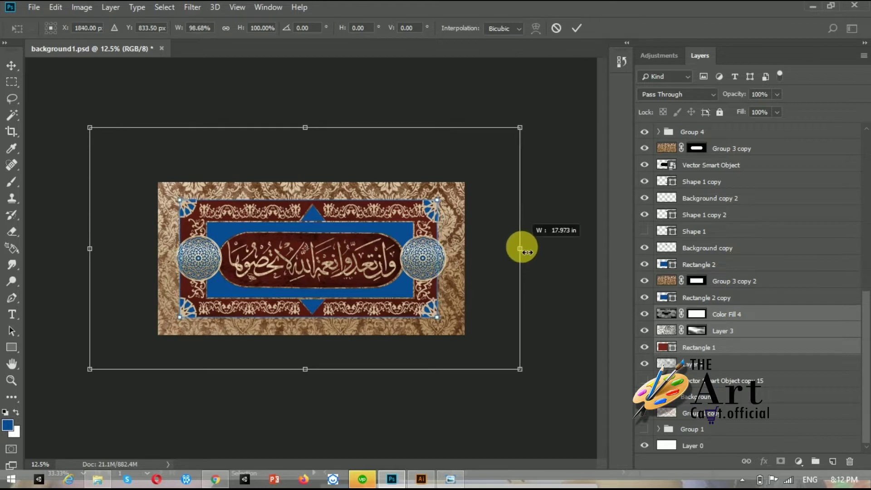
drag(90, 249, 92, 249)
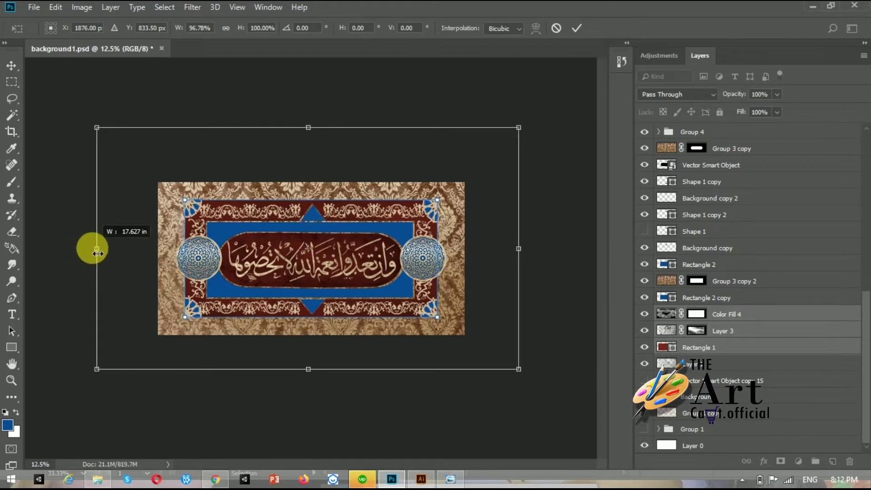
key(Return)
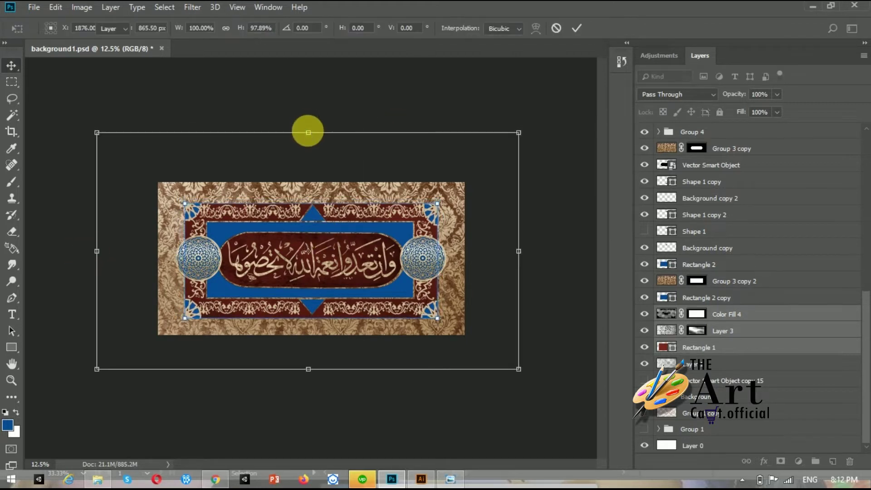
Zoom around the banner and toggle the left medallion's visibility to compare the result.
key(ctrl+plus)
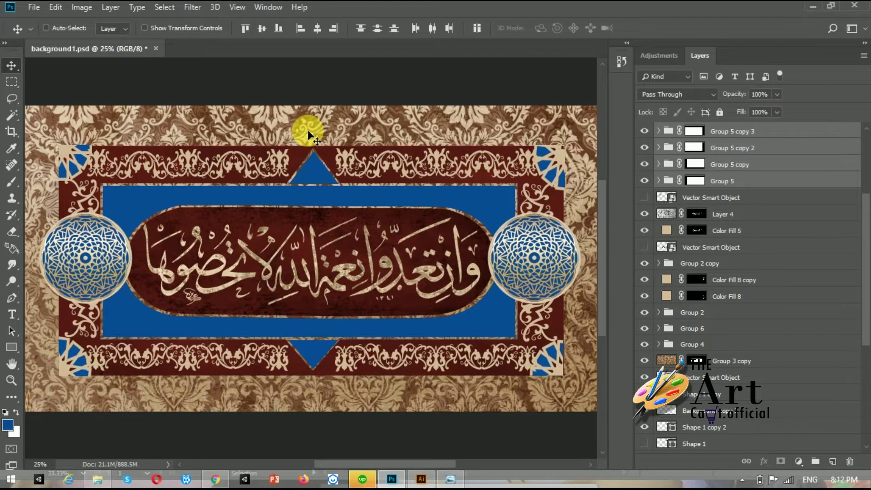
key(ctrl+minus)
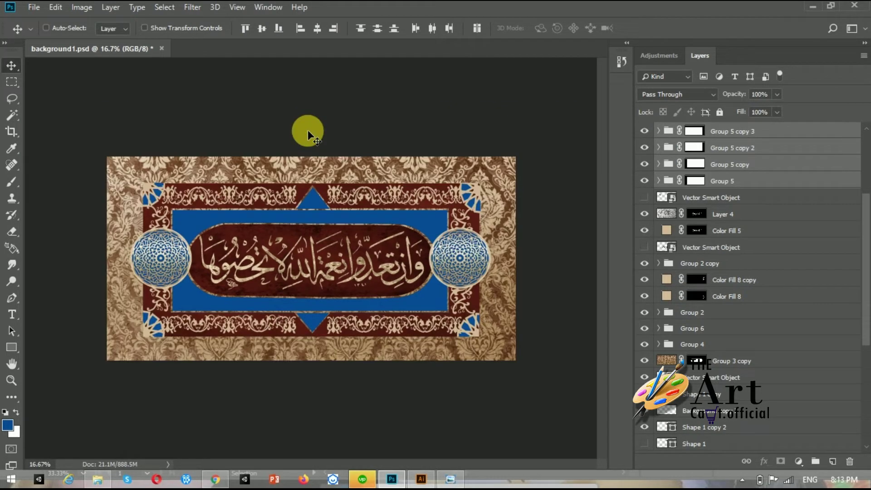
key(ctrl+plus)
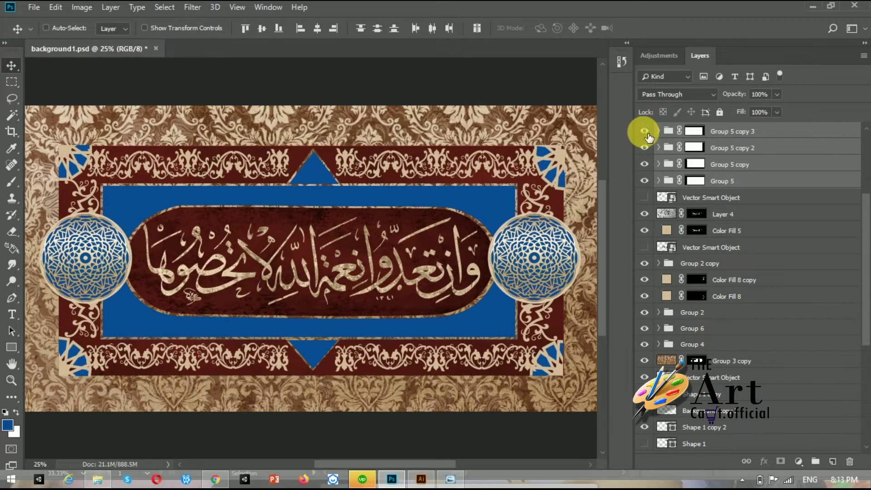
scroll(646, 229, down, 3)
click(644, 217)
click(644, 217)
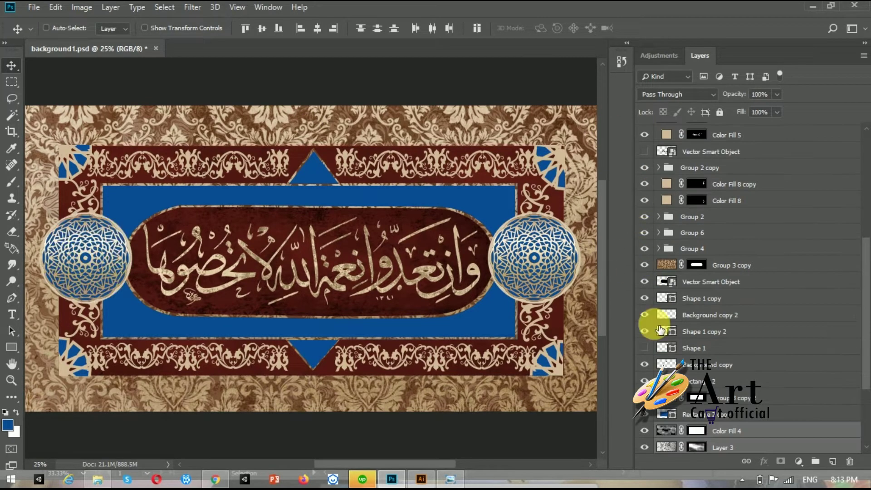
click(644, 218)
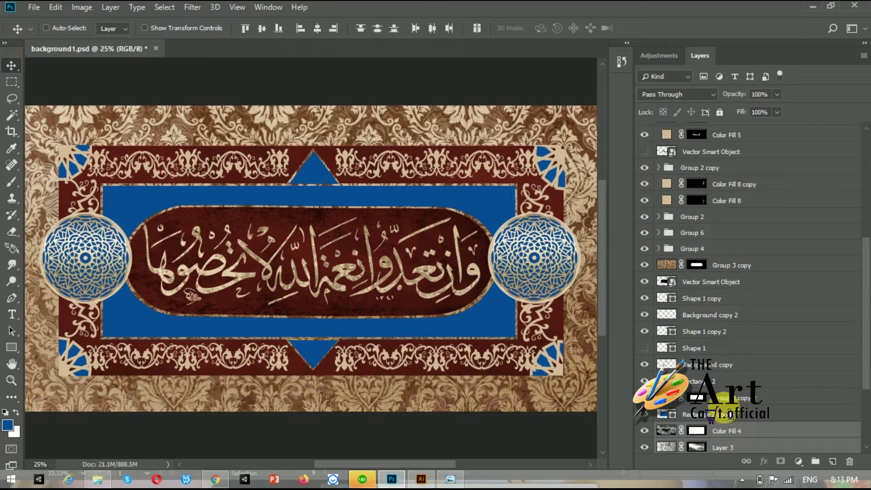
Stretch the bottom-left Color Fill 7 border strip rightward to about 112%, reaching the blue diamond.
drag(864, 309, 865, 272)
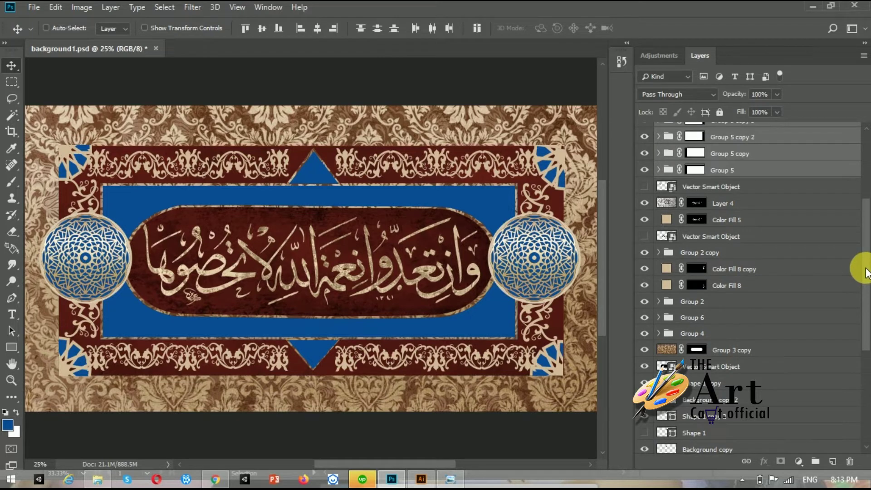
drag(864, 208, 864, 155)
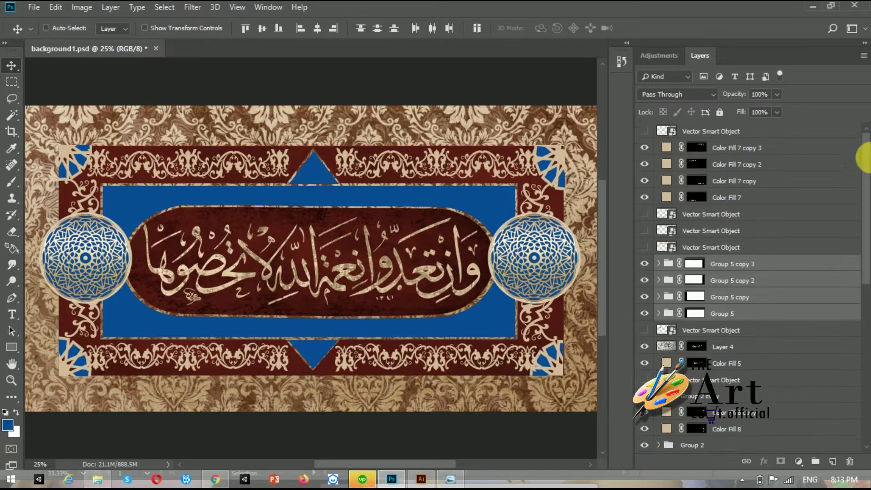
click(691, 200)
key(ctrl+t)
drag(289, 357, 300, 366)
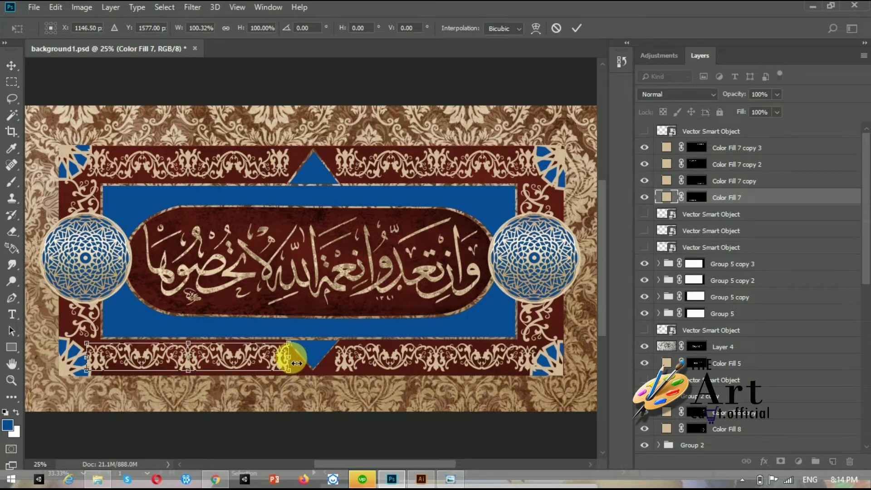
right_click(291, 362)
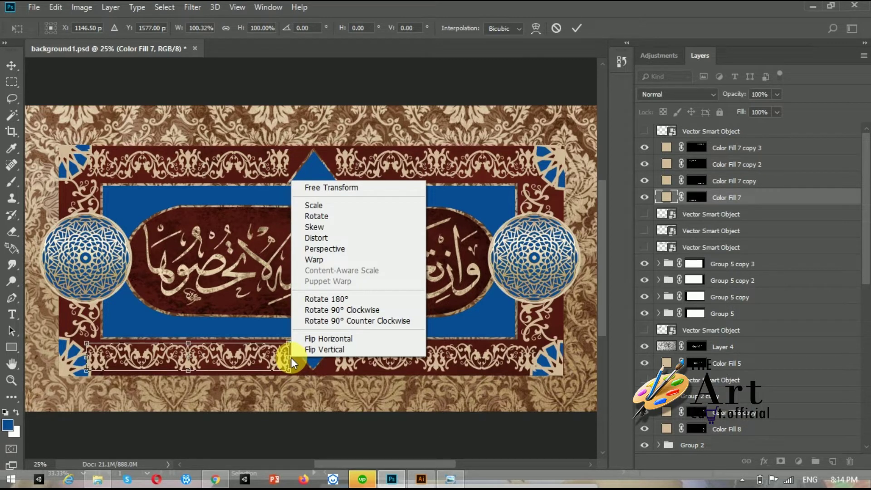
click(11, 66)
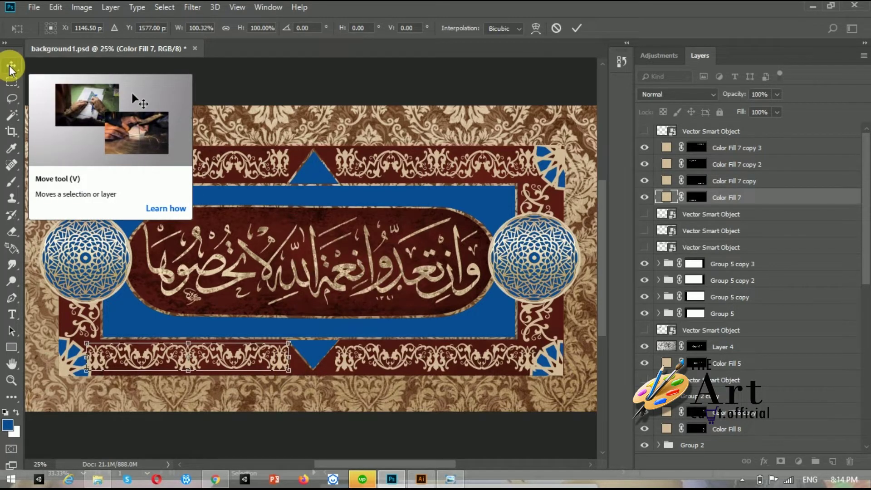
drag(289, 369, 309, 369)
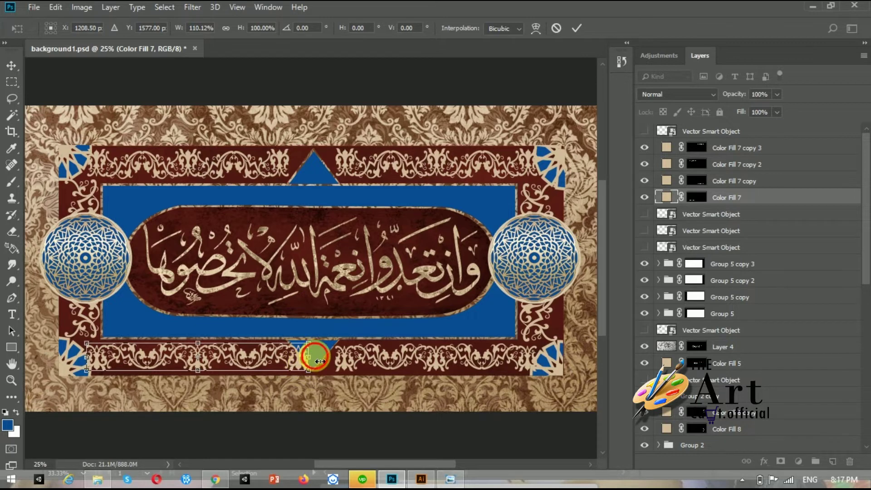
drag(309, 357, 324, 359)
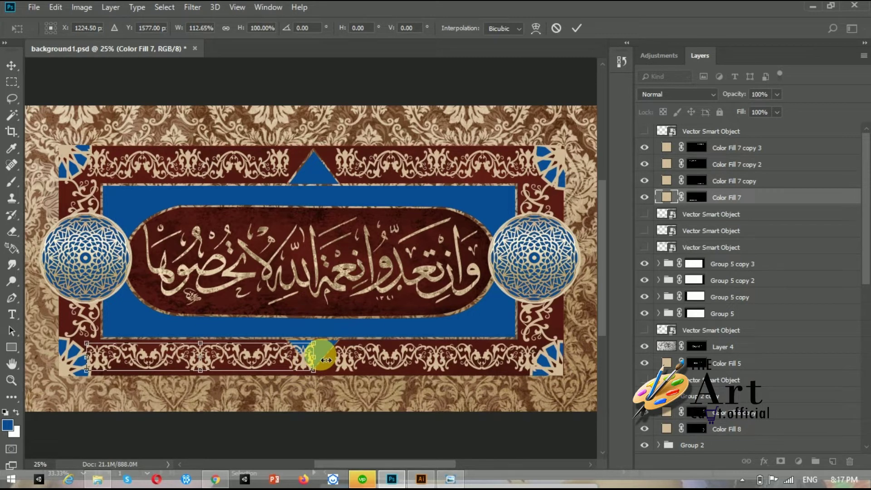
key(Return)
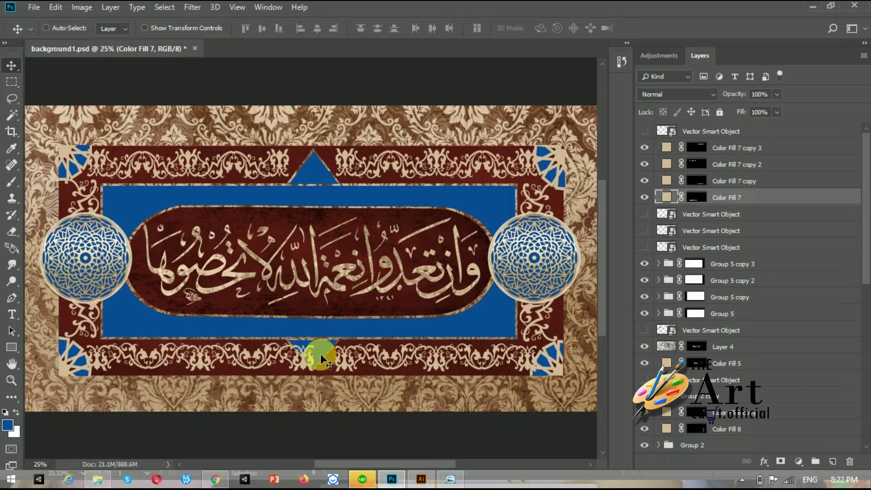
Widen the bottom-right border strip toward the diamond and adjust the bottom-left strip's left edge.
click(648, 182)
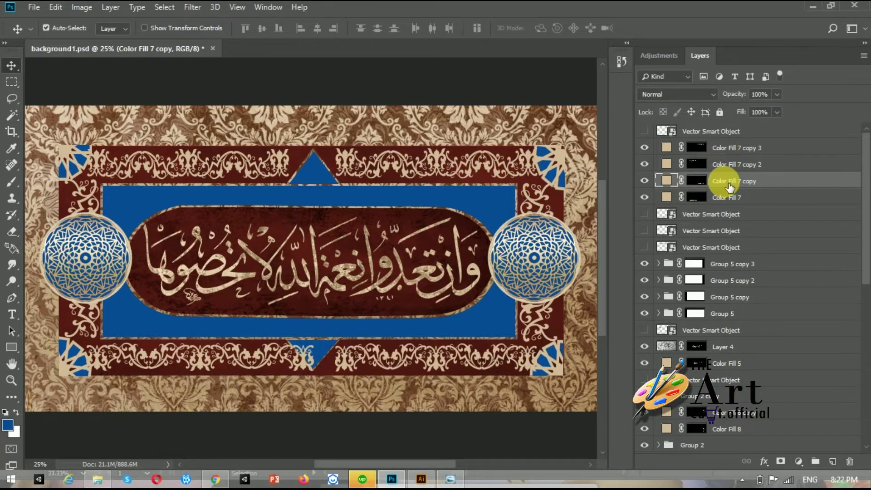
key(ctrl+t)
drag(369, 355, 338, 342)
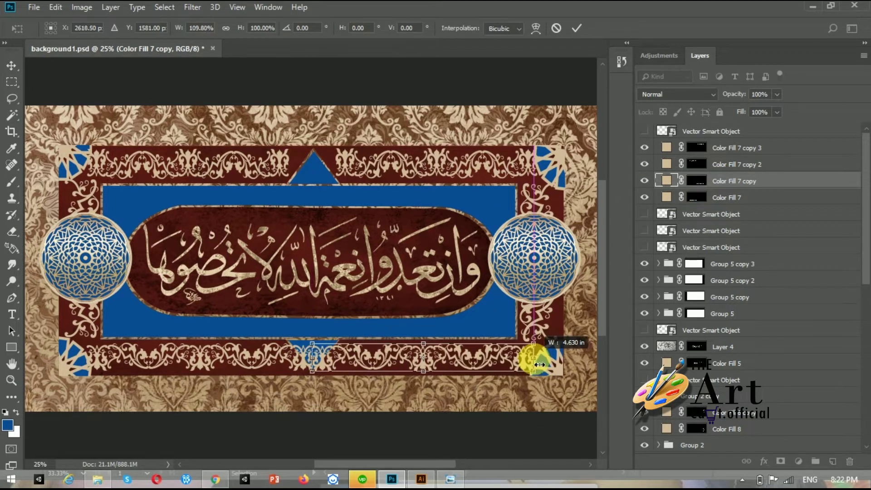
key(Return)
click(748, 199)
key(ctrl+t)
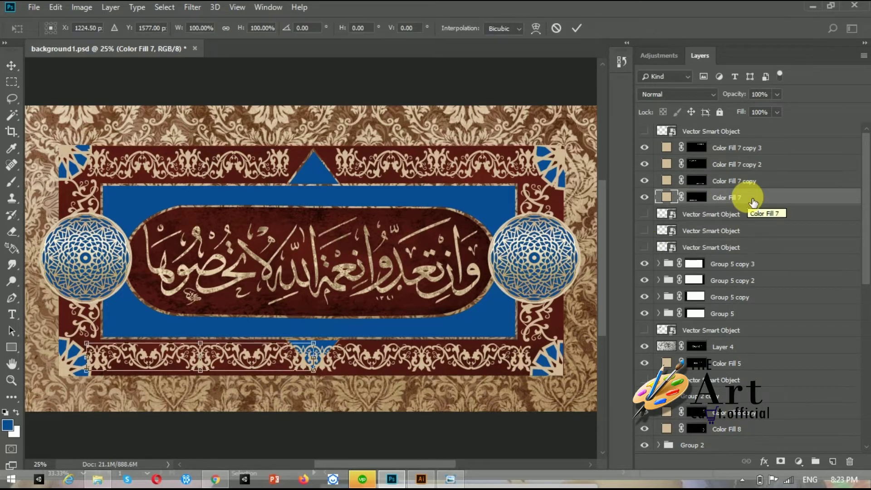
drag(87, 356, 91, 356)
key(Return)
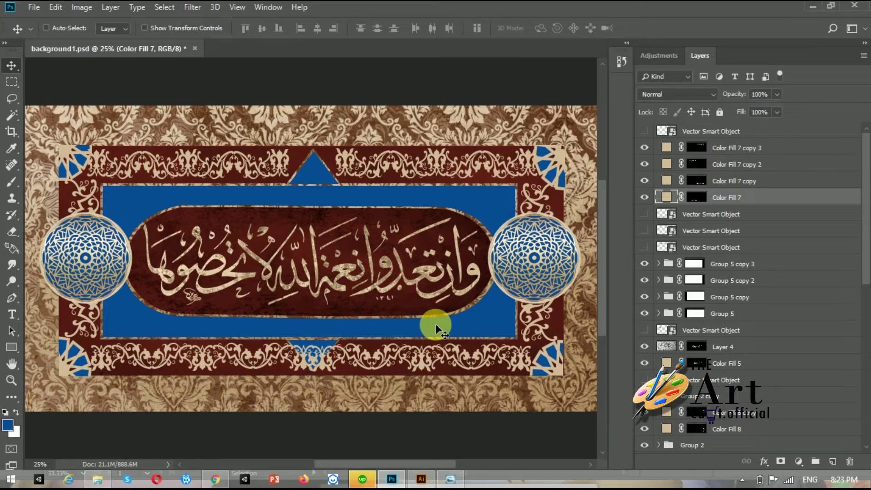
Stretch both top border strips toward the top diamond and group the four Color Fill 7 layers as Group 7.
click(735, 164)
key(ctrl)
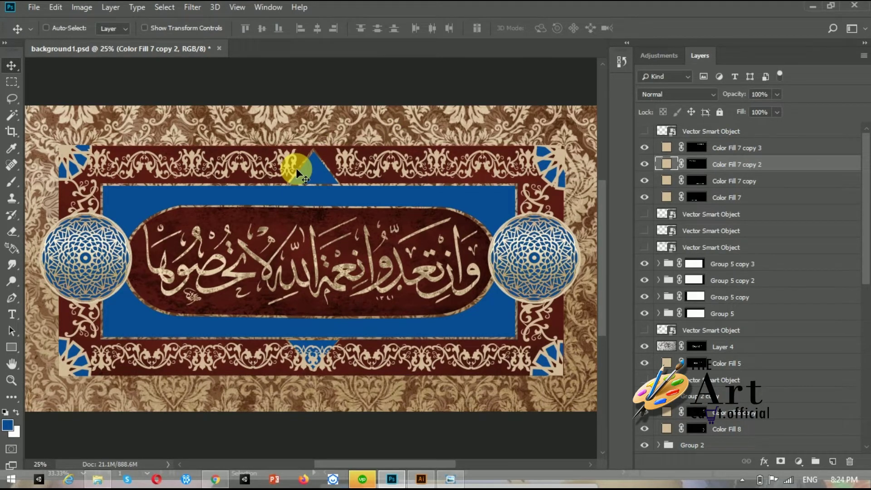
key(ctrl+t)
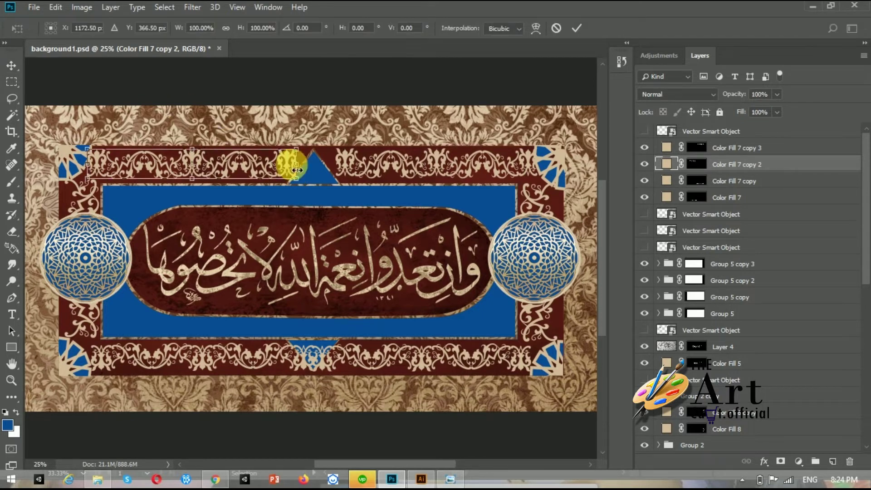
drag(297, 168, 313, 172)
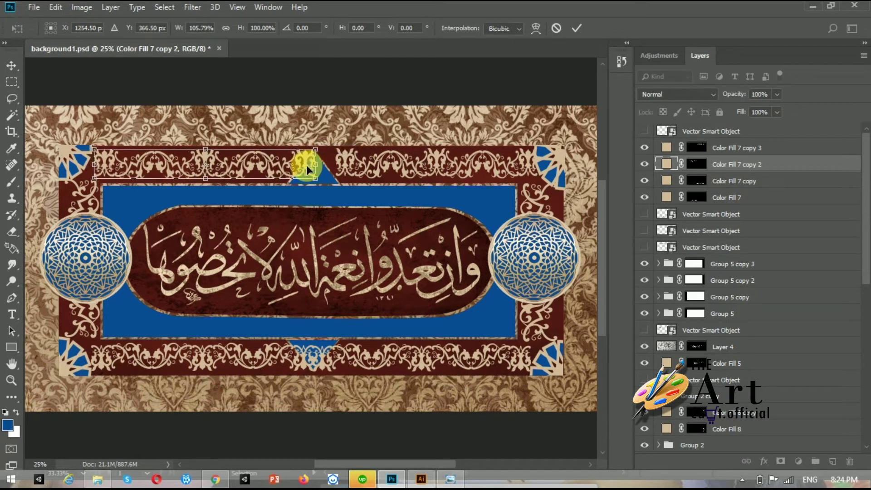
key(Return)
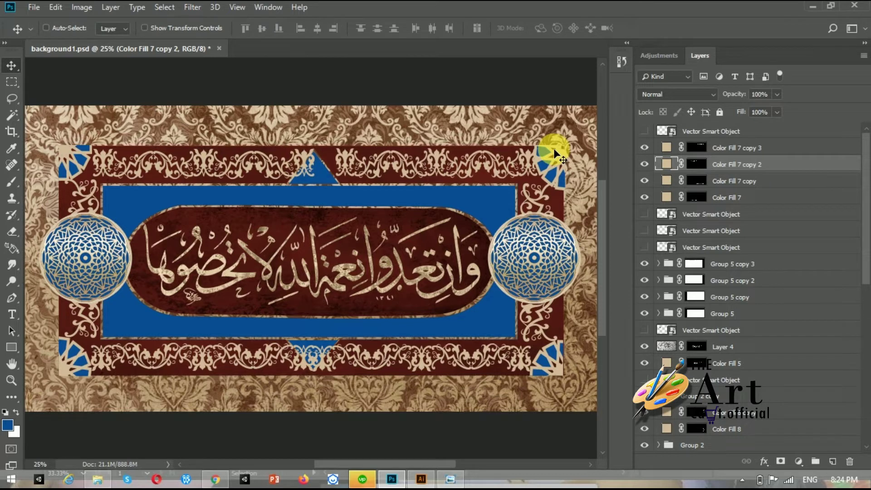
click(764, 152)
key(ctrl+t)
drag(335, 163, 323, 169)
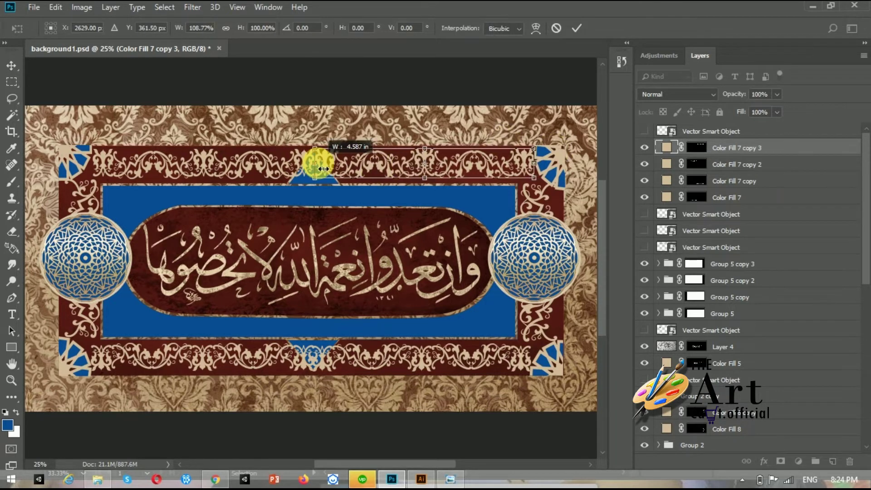
key(Return)
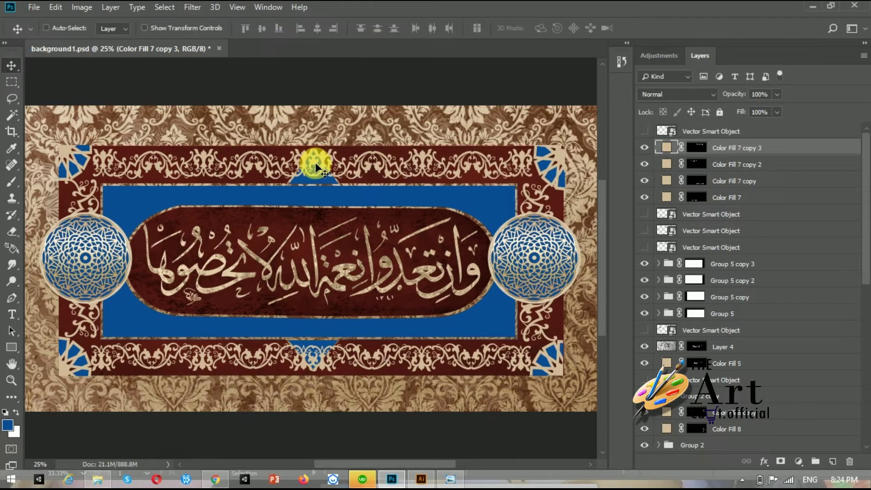
shift+click(726, 198)
key(ctrl+g)
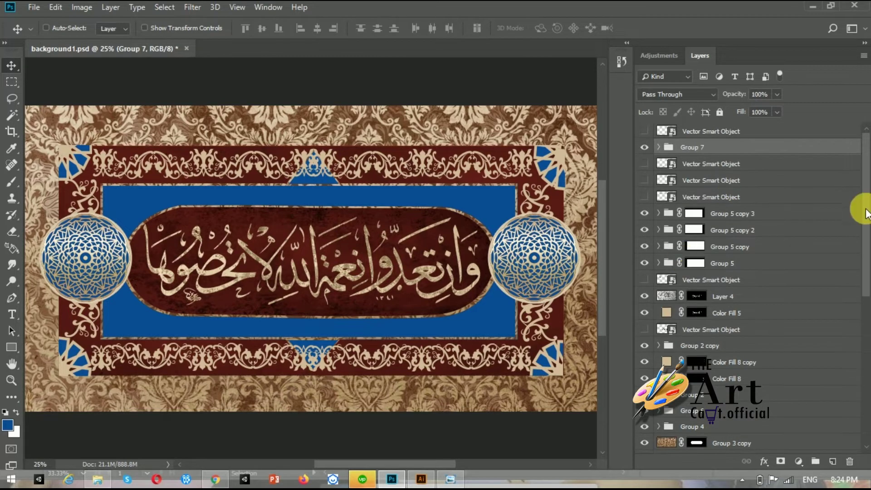
Move Group 7 lower in the layer stack so both blue diamonds show, then drag the Illustrator floral ornament out.
scroll(665, 333, down, 2)
scroll(644, 345, down, 3)
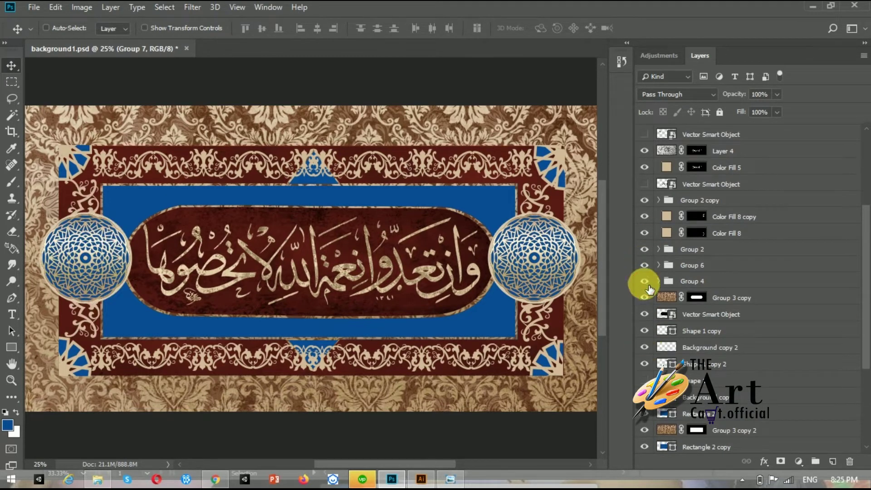
drag(864, 295, 866, 381)
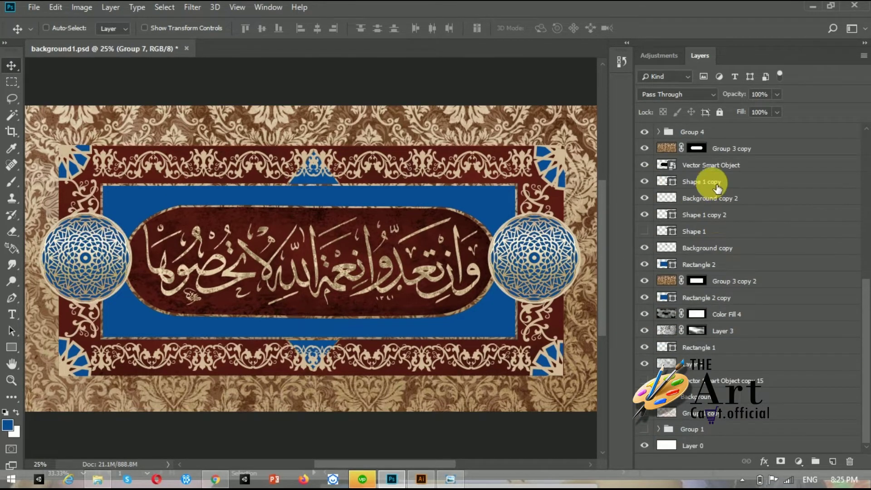
scroll(712, 181, up, 5)
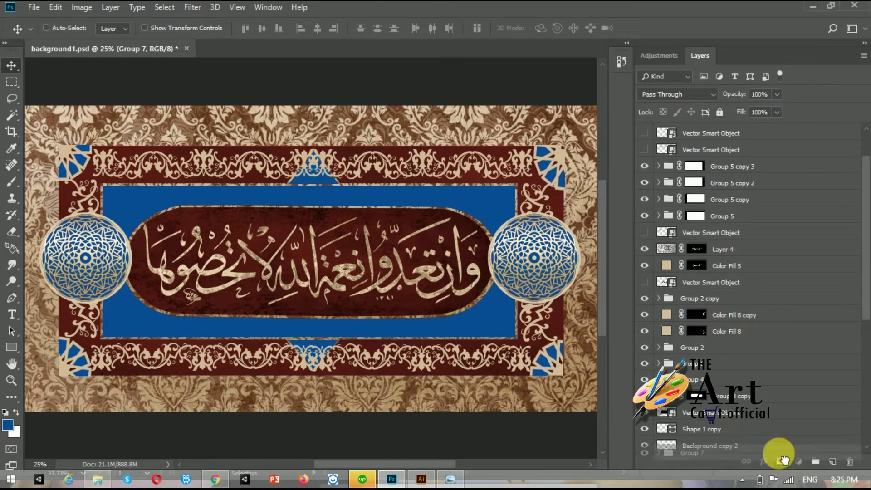
mouse_move(820, 415)
mouse_down()
mouse_move(661, 440)
mouse_move(672, 352)
mouse_up()
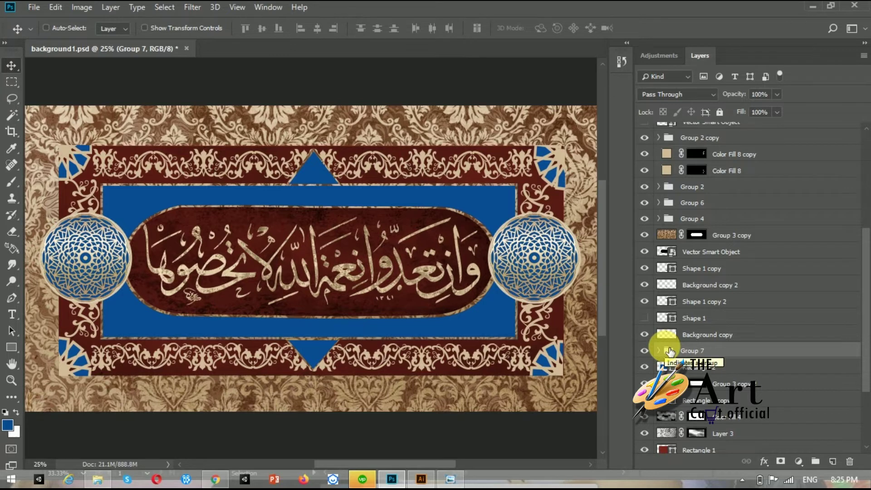
key(ctrl+minus)
key(ctrl+minus)
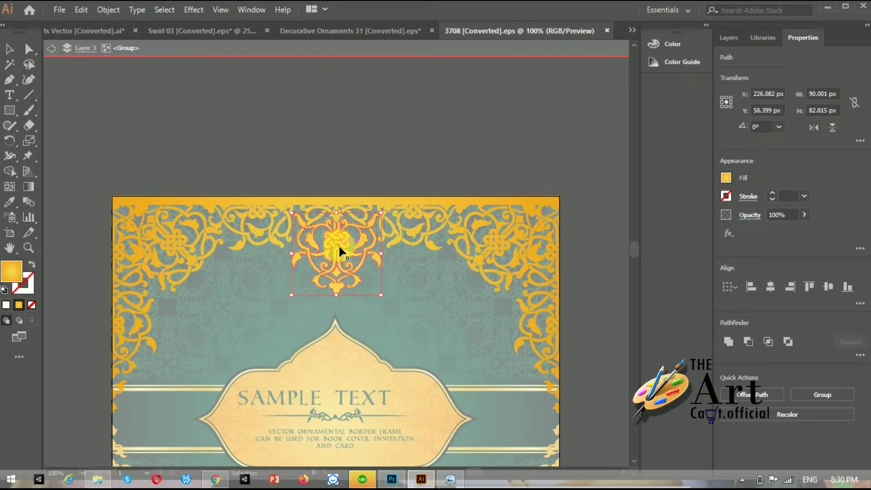
mouse_move(340, 250)
mouse_down()
mouse_move(429, 399)
mouse_move(161, 197)
mouse_up()
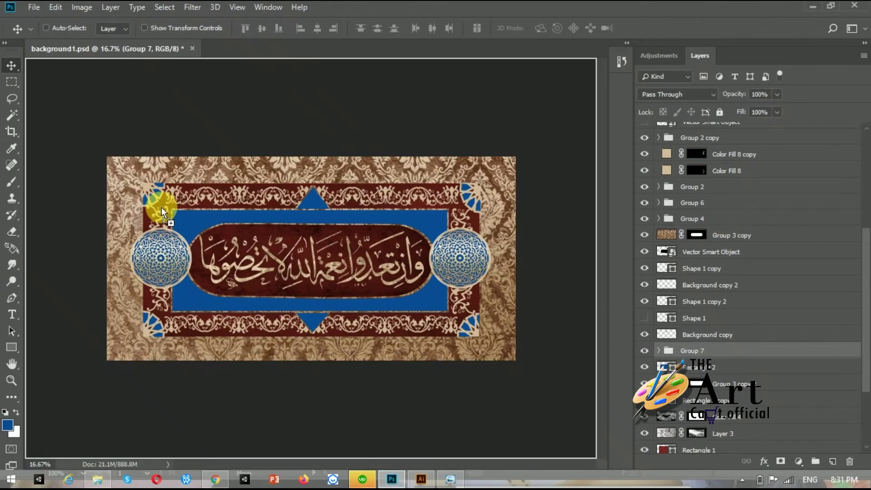
Place the Illustrator ornament in the banner's top-left corner and move its layer to the top.
mouse_move(170, 196)
mouse_down()
mouse_move(131, 172)
mouse_move(158, 202)
mouse_move(176, 189)
mouse_move(137, 156)
mouse_up()
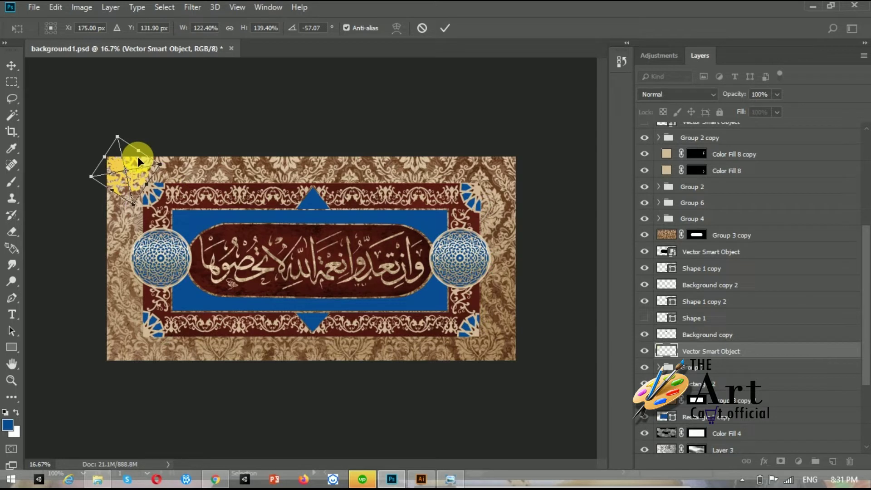
key(Return)
drag(685, 351, 676, 134)
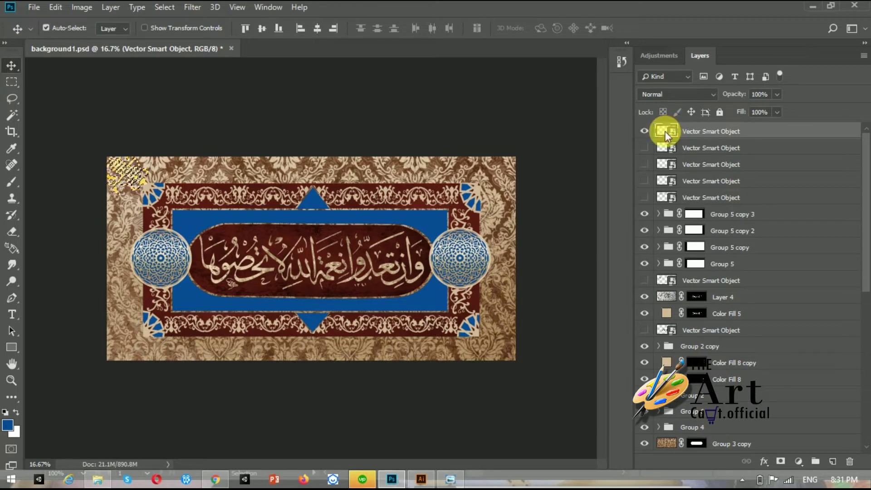
Tint the ornament with a Solid Color fill sampled cream beige, then duplicate it.
click(799, 461)
click(794, 236)
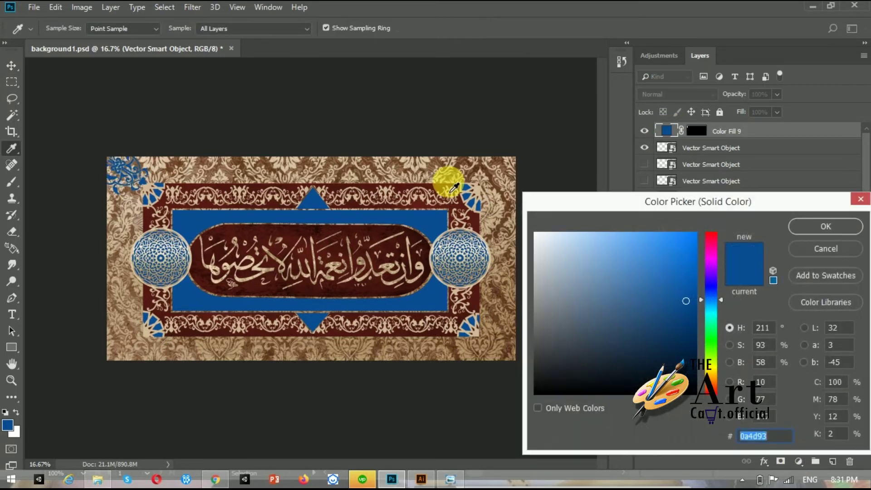
click(152, 197)
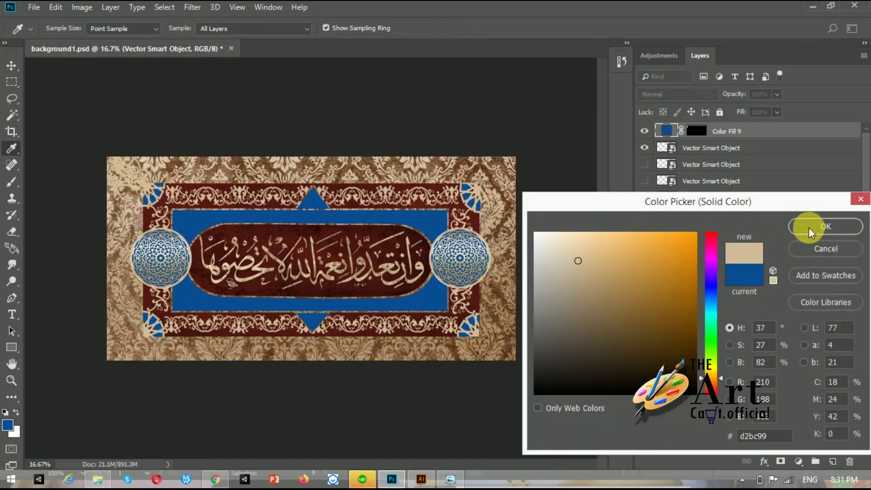
click(812, 226)
key(v)
key(ctrl+j)
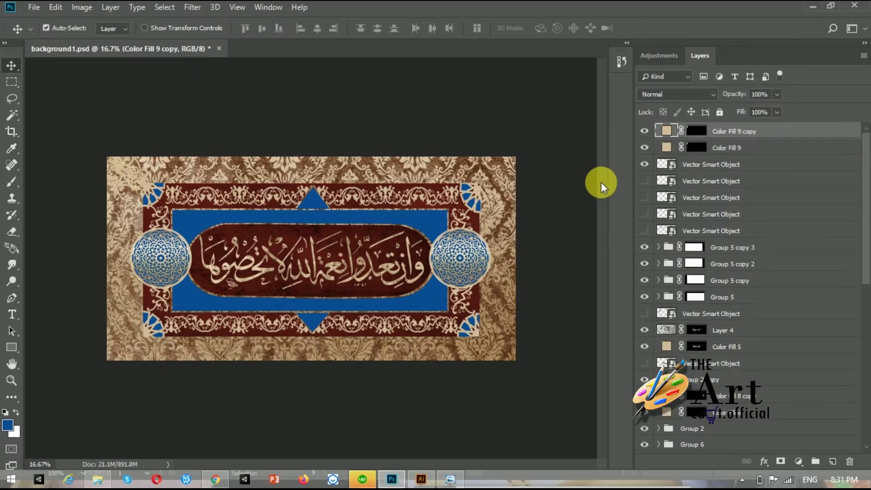
Move and rotate the ornament copy into the top-right corner.
key(ctrl+t)
drag(154, 213, 175, 295)
mouse_move(136, 183)
mouse_down()
mouse_move(506, 181)
mouse_move(513, 173)
mouse_up()
drag(548, 208, 545, 212)
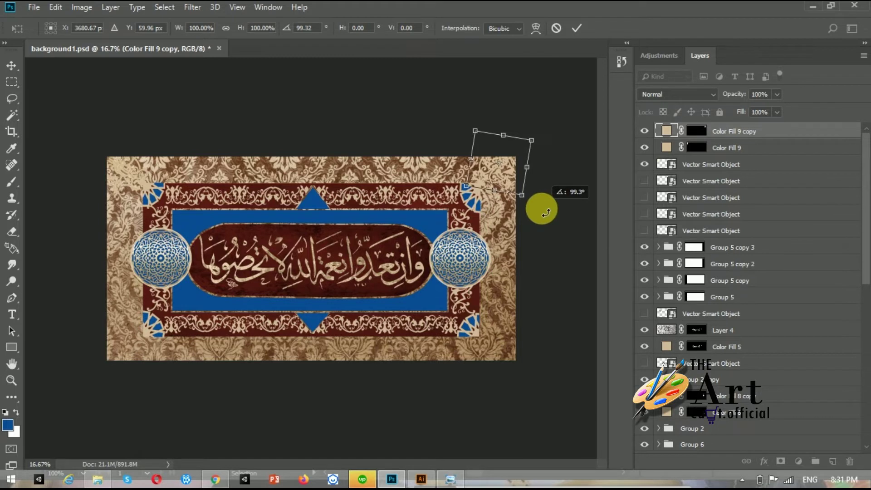
key(Return)
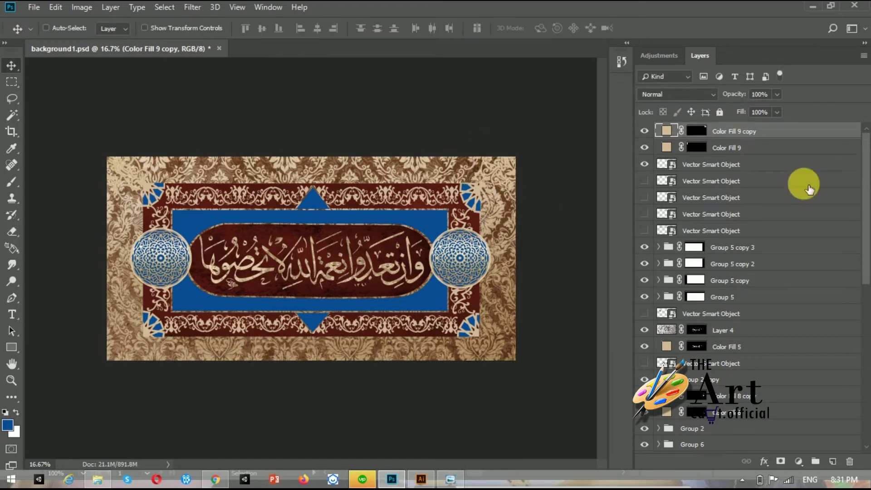
Duplicate the ornament, rotate it into the bottom-left corner and enlarge it slightly.
key(ctrl+j)
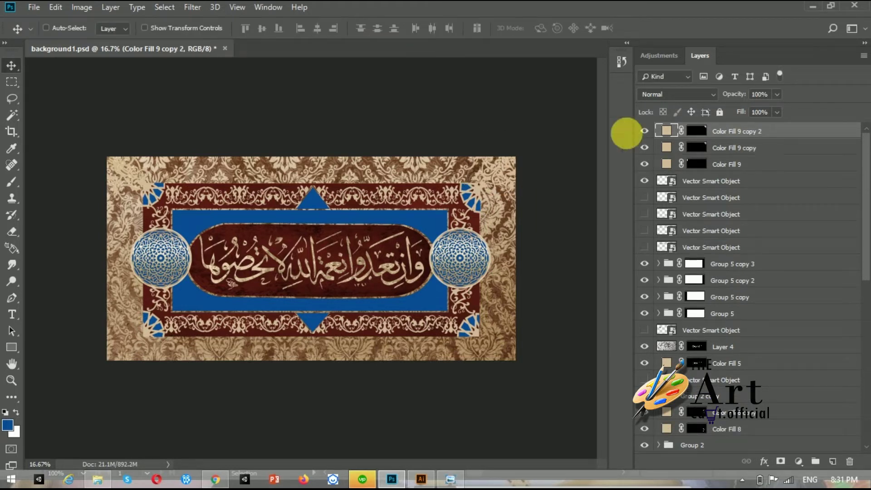
drag(334, 238, 167, 296)
key(ctrl+t)
mouse_move(208, 336)
mouse_down()
mouse_move(83, 177)
mouse_move(64, 195)
mouse_up()
drag(146, 253, 136, 353)
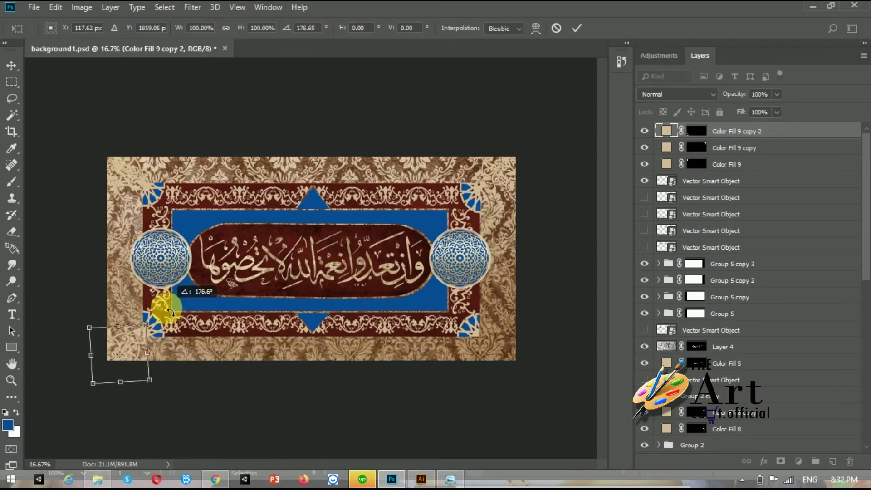
drag(165, 302, 175, 324)
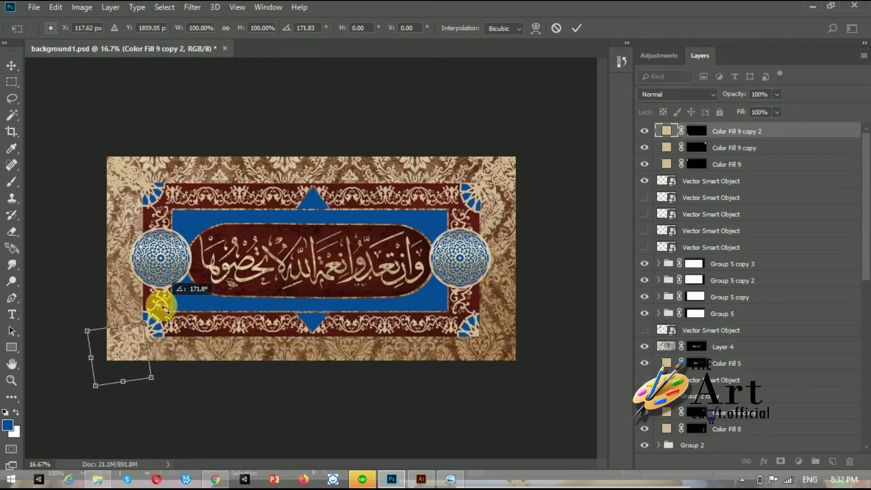
drag(95, 323, 92, 317)
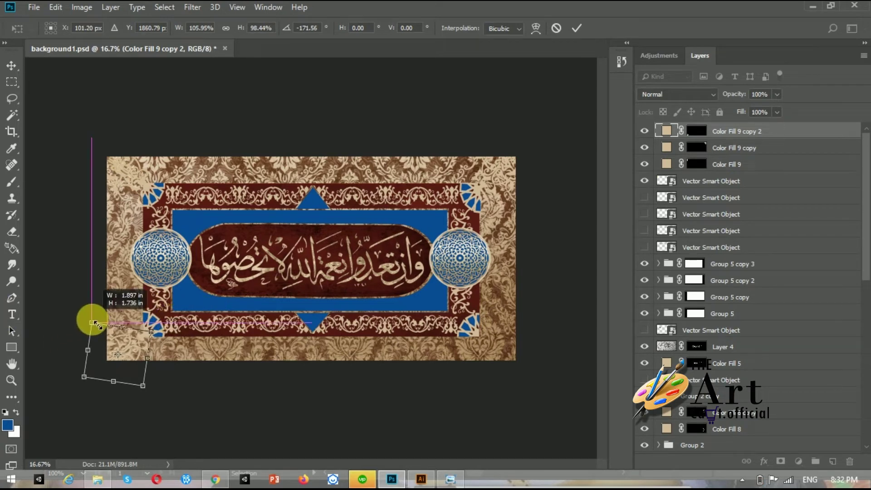
key(Return)
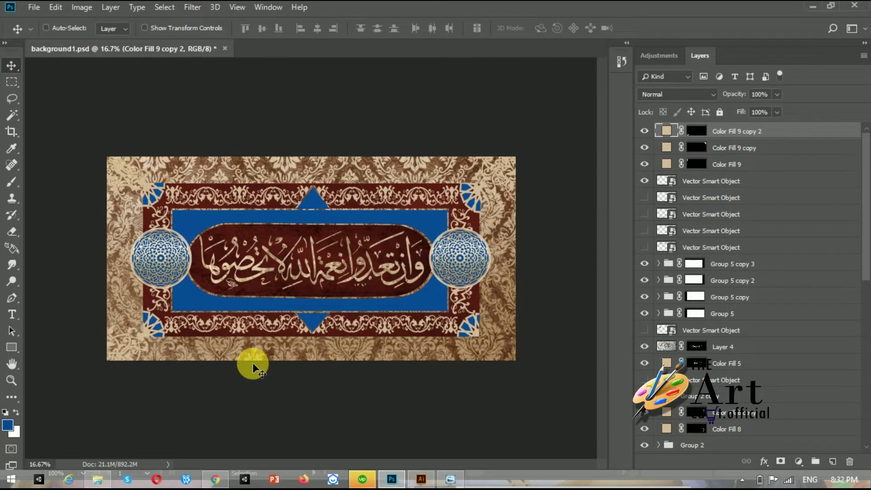
Copy the ornament to the bottom-right corner and fine-tune a corner ornament's position.
key(ctrl)
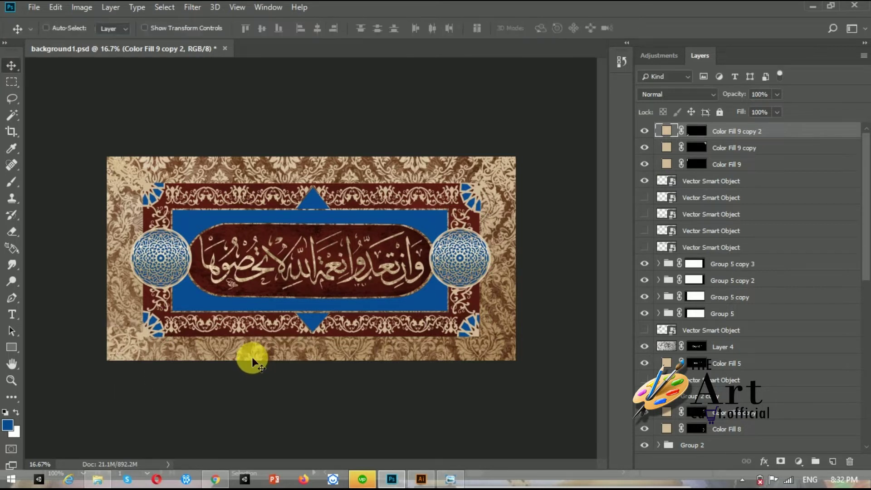
drag(86, 356, 518, 358)
key(ctrl+t)
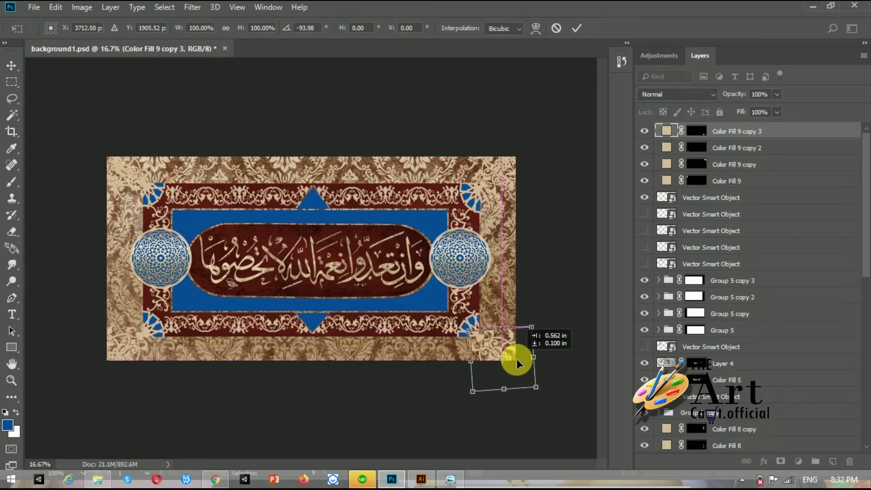
key(Return)
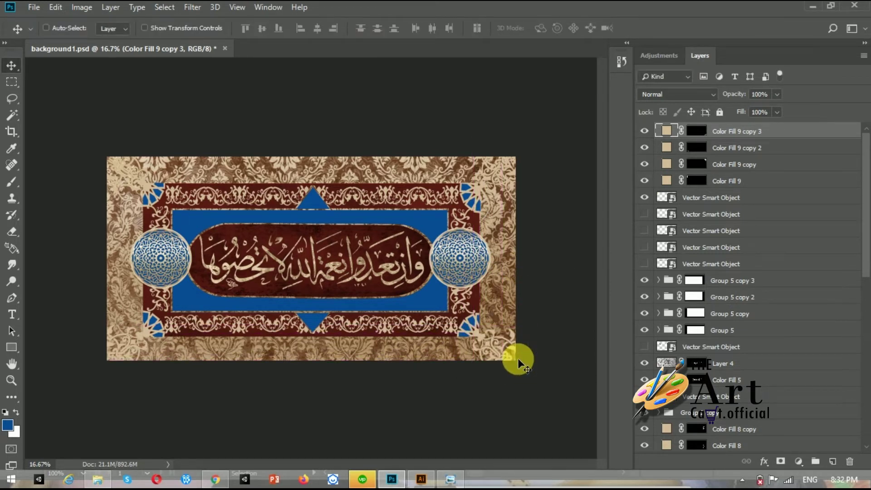
click(749, 148)
drag(126, 370, 127, 369)
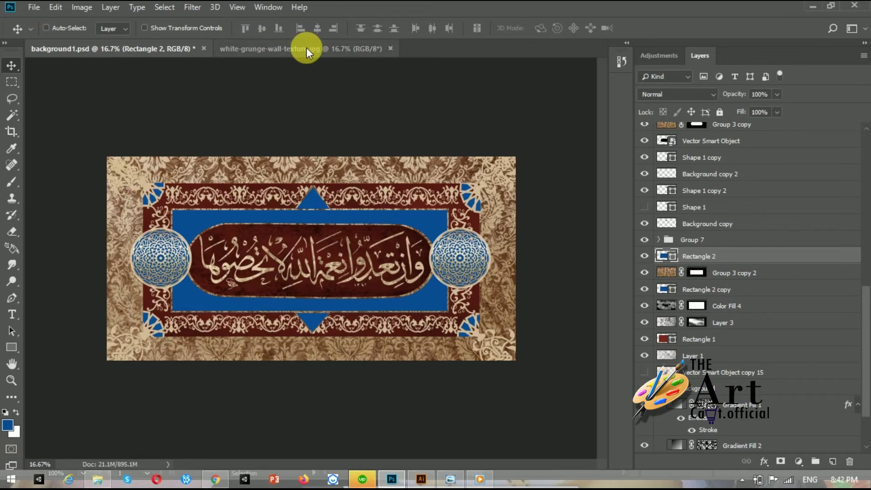
Bring the grunge texture into the banner and resize it over the blue panel.
click(299, 49)
drag(227, 93, 341, 230)
key(ctrl+t)
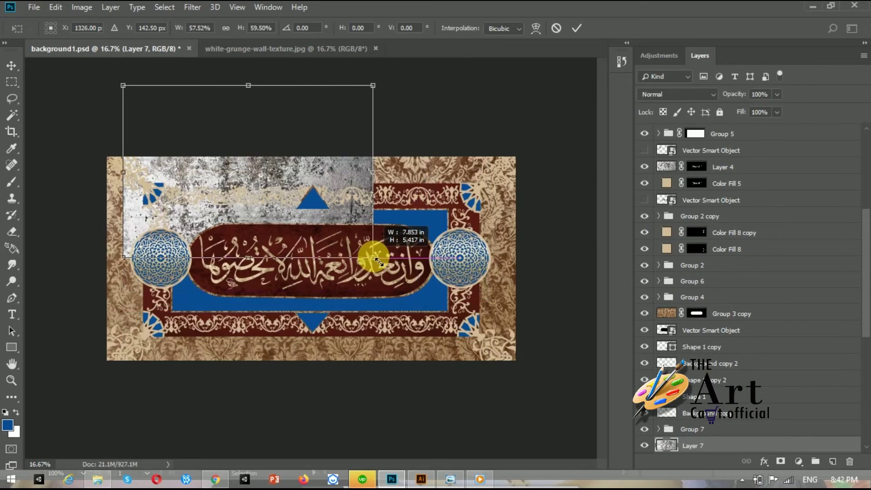
drag(559, 375, 428, 282)
drag(296, 225, 313, 360)
key(Return)
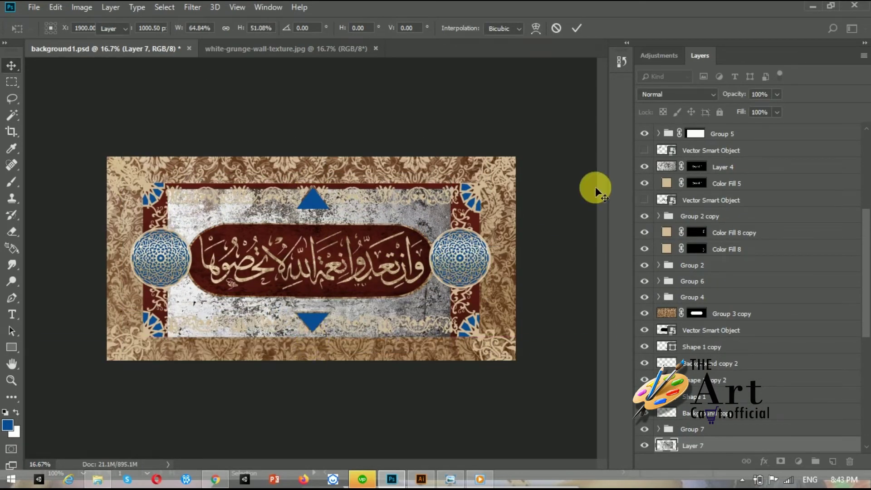
Mask the texture to the blue panel at Multiply 55%, then paste the tile pattern and rotate it horizontally.
scroll(861, 272, down, 5)
ctrl+click(666, 311)
click(781, 461)
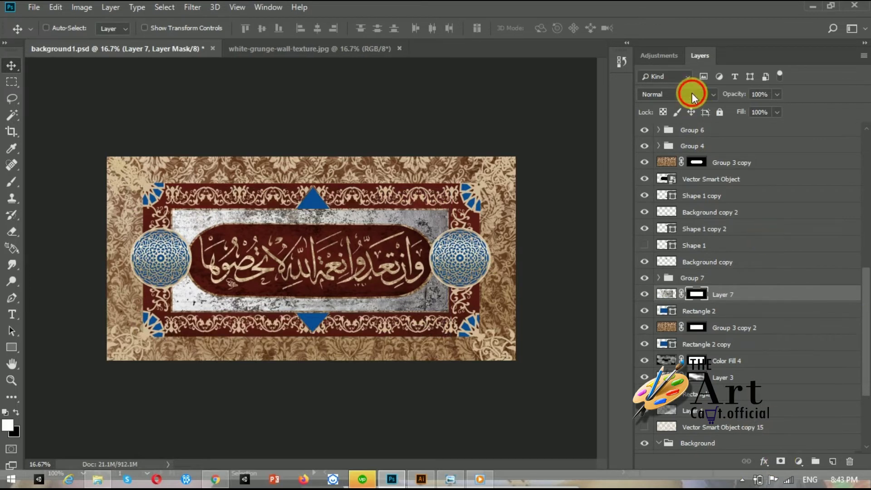
click(692, 94)
click(672, 116)
key(Down)
key(Down)
key(Down)
key(Down)
key(Down)
key(Down)
key(Down)
key(Down)
key(Down)
key(Down)
key(Down)
key(Down)
key(Down)
key(Down)
key(Down)
key(Down)
key(Down)
key(Down)
key(Down)
key(Down)
key(Down)
key(Up)
key(Up)
key(Up)
key(Up)
key(Up)
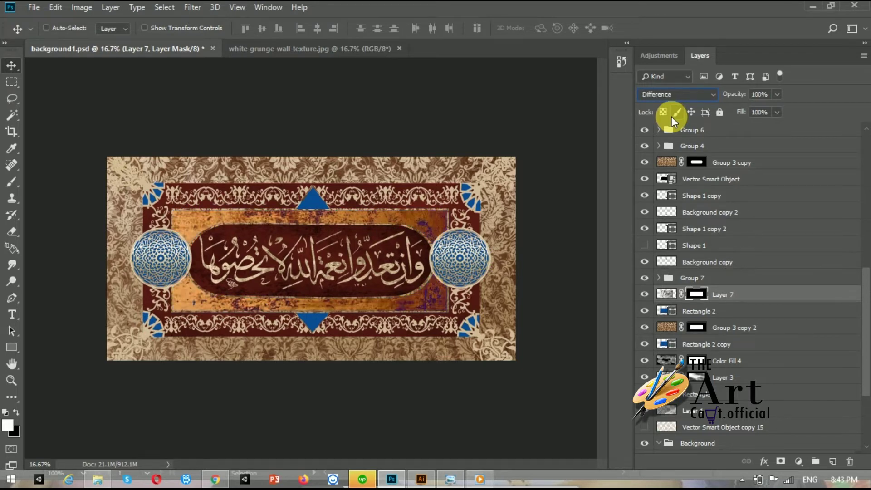
key(Up)
key(Up)
key(Up)
key(Up)
key(Up)
key(Up)
key(Up)
key(Up)
key(Up)
key(Up)
key(Up)
key(Up)
key(Up)
key(Up)
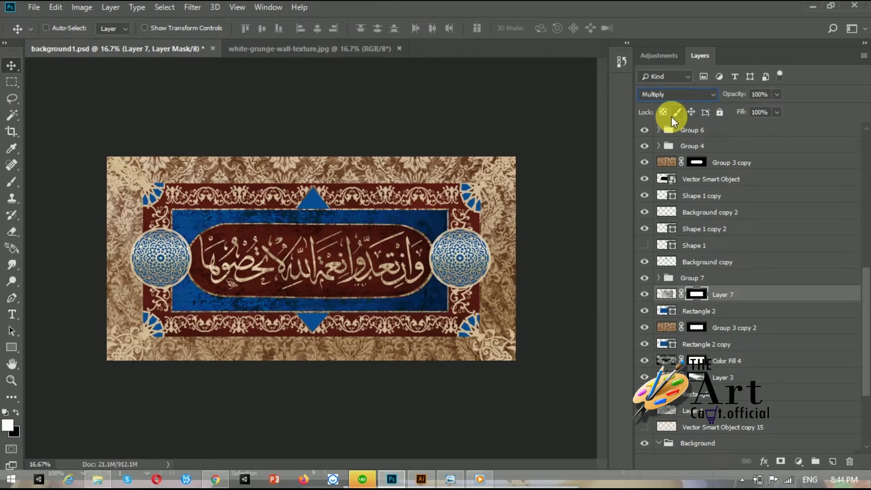
mouse_move(777, 94)
mouse_down()
mouse_move(768, 110)
mouse_move(748, 108)
mouse_up()
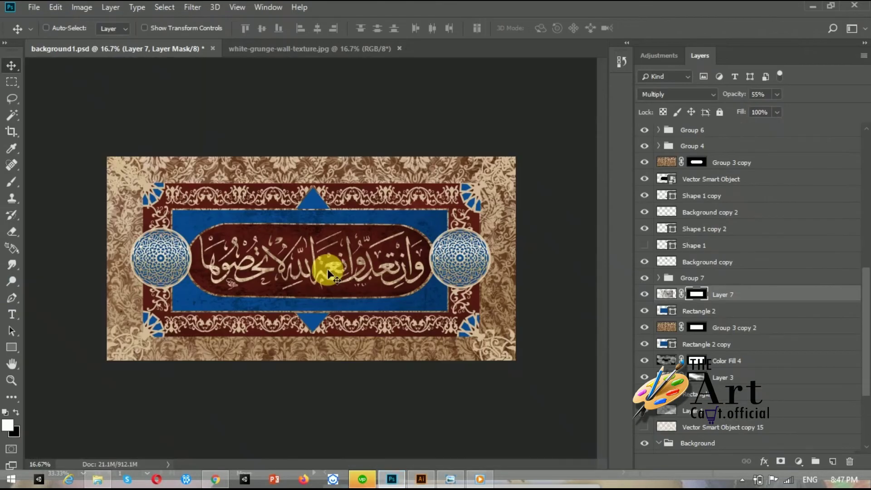
key(ctrl+v)
mouse_move(352, 363)
mouse_down()
mouse_move(378, 299)
mouse_move(334, 269)
mouse_up()
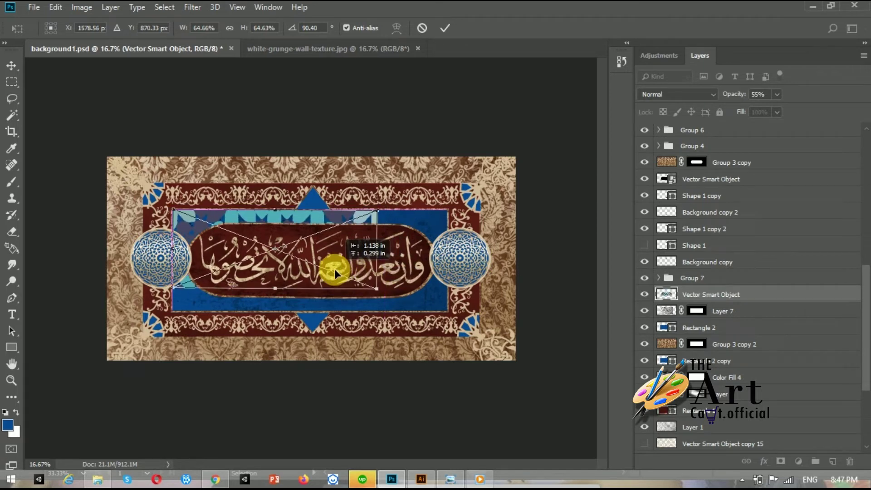
Shrink the tile pattern to the top band, then duplicate it and move the copy across.
key(ctrl+plus)
mouse_move(410, 304)
mouse_down()
mouse_move(368, 262)
mouse_move(334, 249)
mouse_up()
key(Return)
key(ctrl+j)
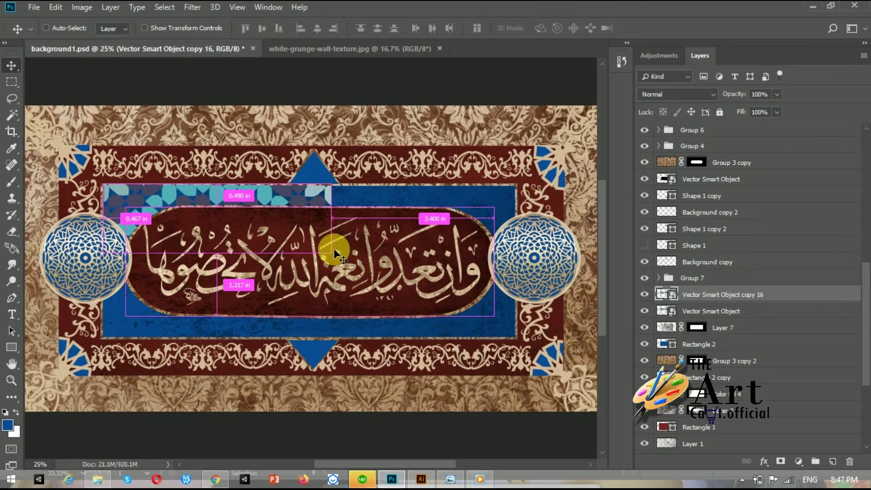
key(shift+Right)
key(shift+Right)
key(shift+Right)
key(shift+Right)
key(shift+Right)
key(shift+Right)
key(shift+Right)
key(shift+Right)
key(shift+Right)
key(shift+Right)
key(shift+Right)
key(shift+Right)
drag(334, 249, 488, 198)
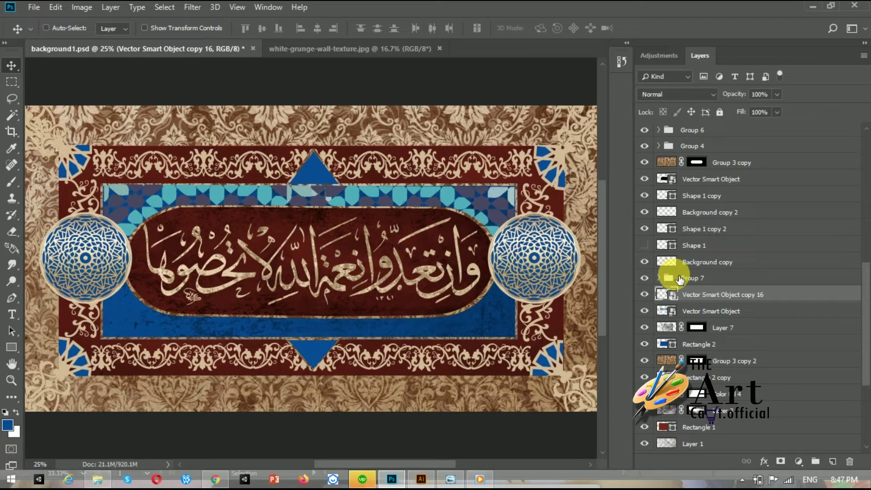
Rotate both top tile bands slightly so they sit level.
key(ctrl+plus)
key(ctrl+t)
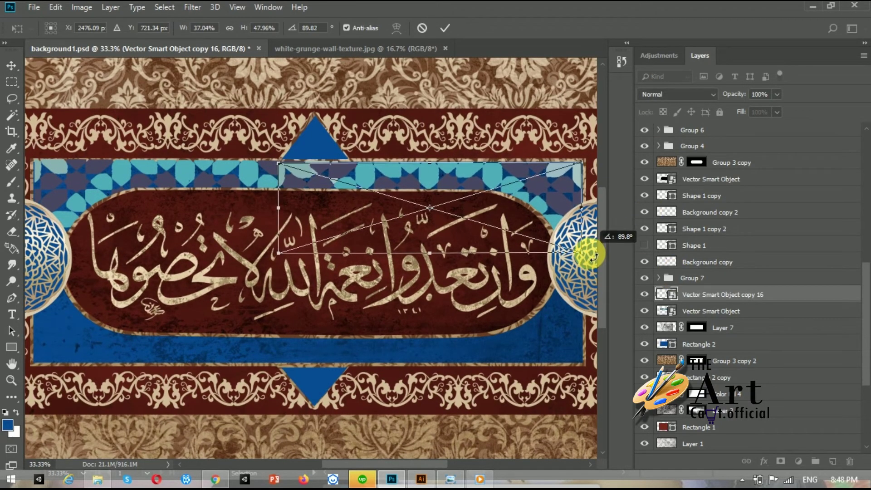
drag(594, 258, 588, 254)
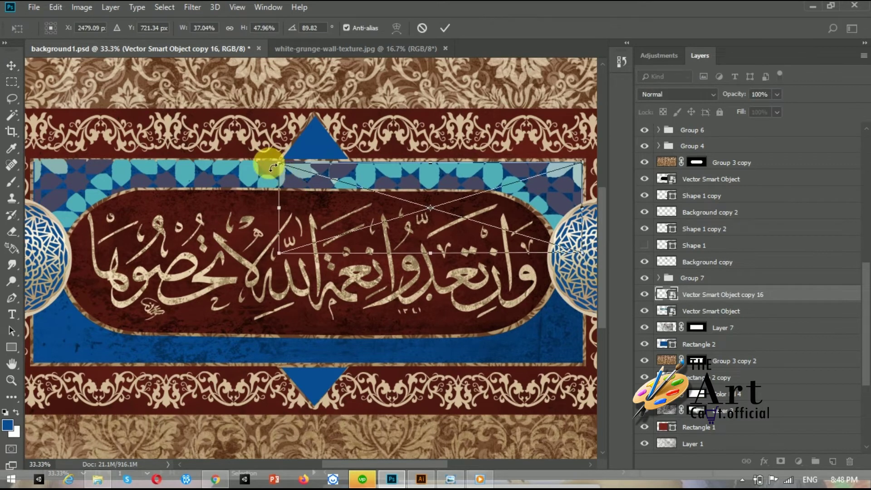
drag(274, 166, 272, 160)
key(Return)
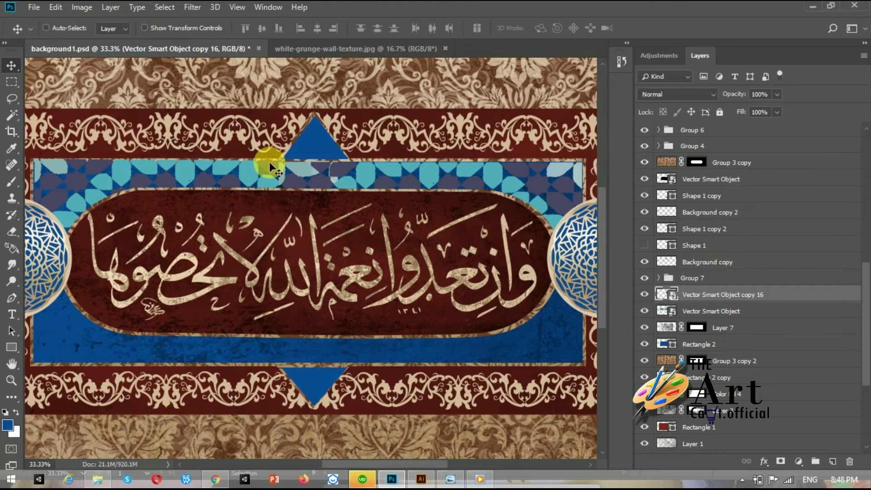
click(698, 311)
key(ctrl+t)
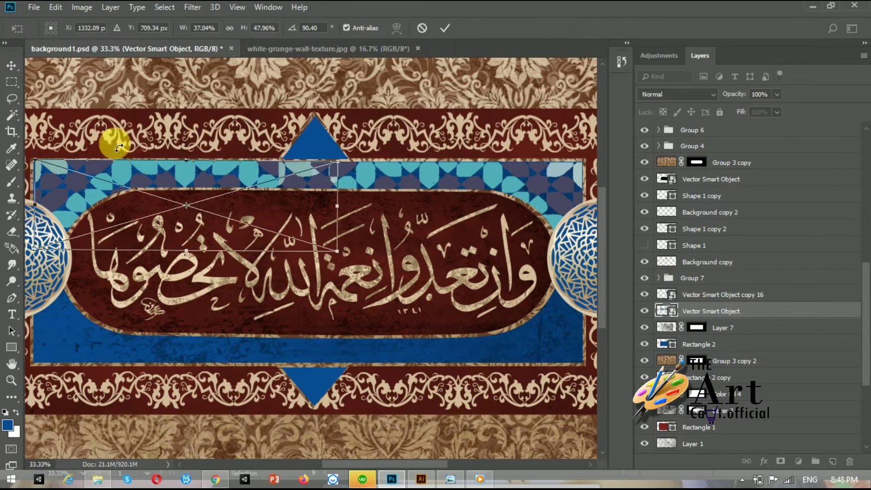
drag(33, 156, 31, 157)
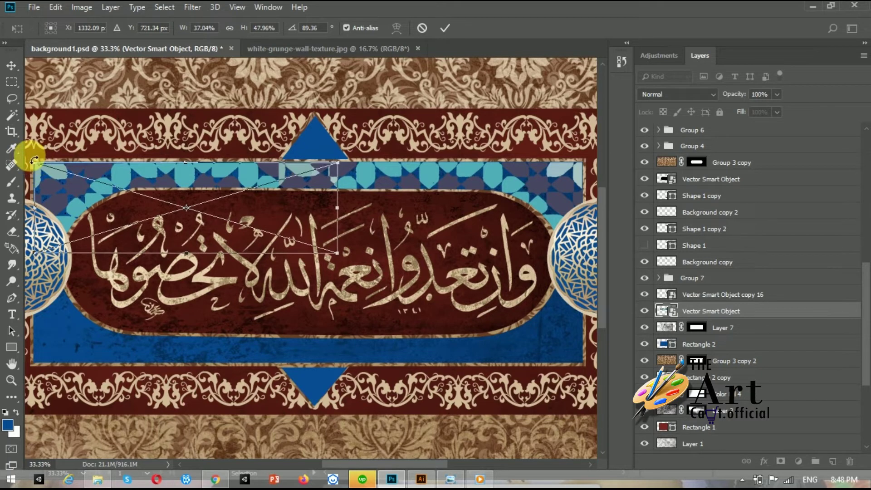
key(Return)
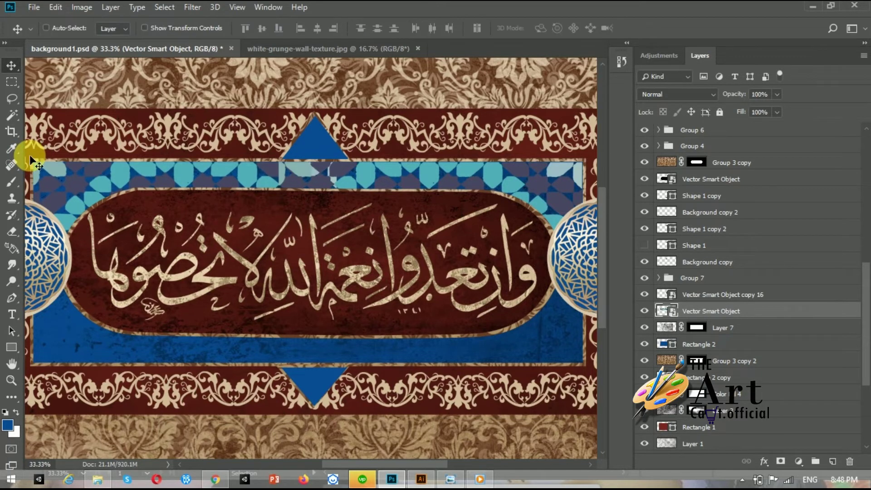
Stretch both top tile bands longer to span the panel's top edge.
key(ctrl+t)
mouse_move(342, 208)
mouse_down()
mouse_move(299, 208)
mouse_move(315, 205)
mouse_up()
key(Return)
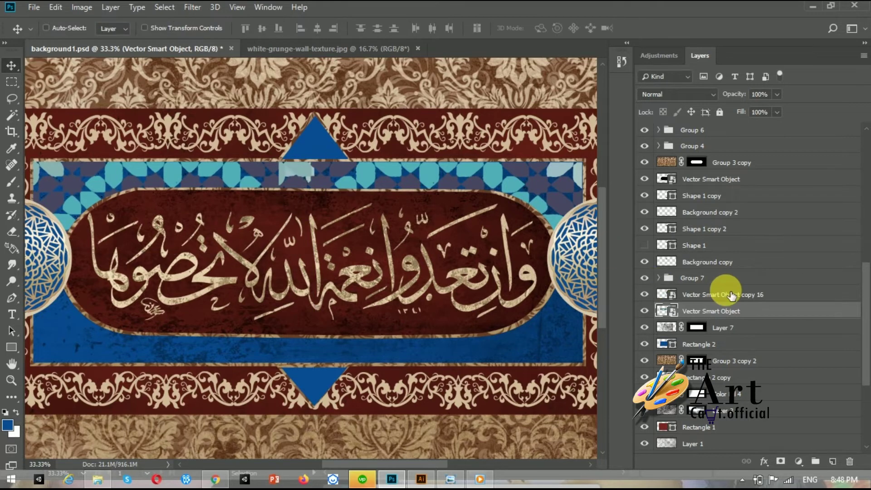
click(732, 295)
key(ctrl+t)
drag(277, 206, 316, 210)
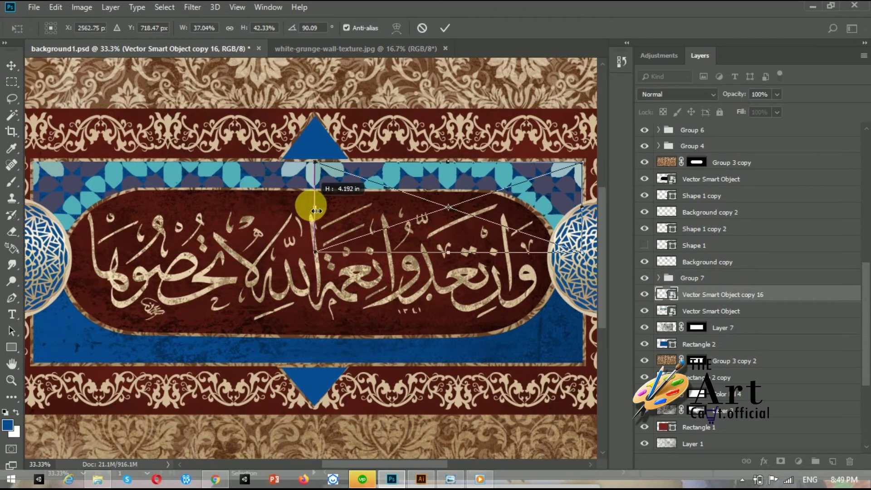
key(Return)
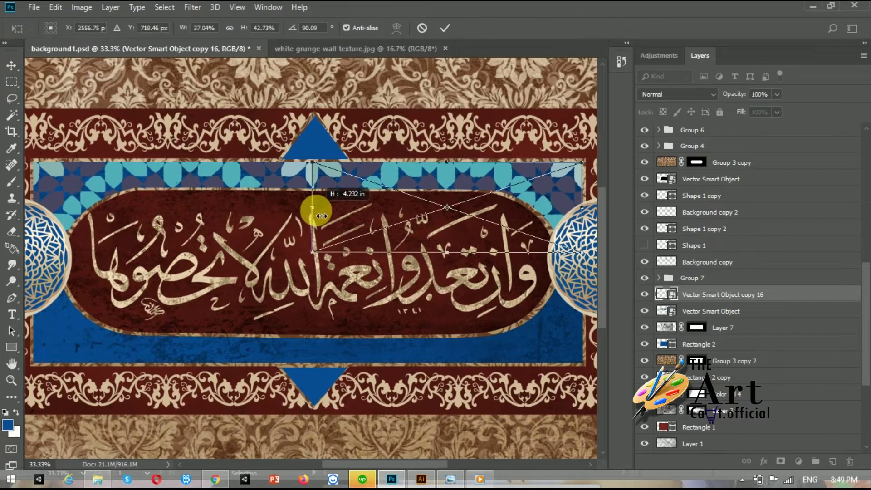
key(ctrl)
Duplicate both top tile bands and flip the copies down to the panel's bottom edge.
key(ctrl+minus)
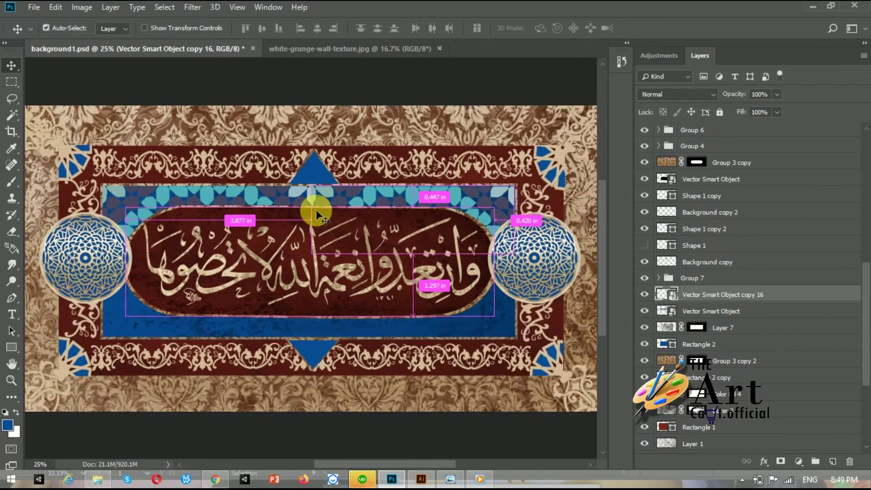
key(ctrl+minus)
ctrl+click(717, 313)
key(ctrl+j)
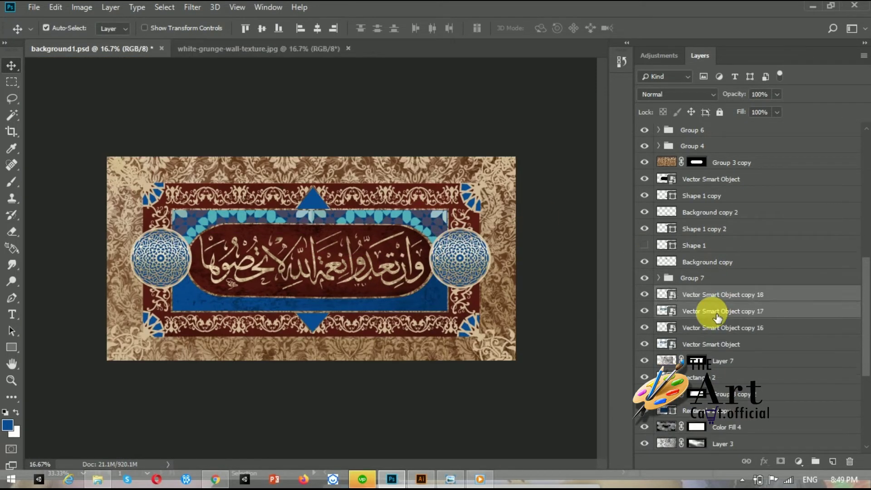
key(ctrl+t)
drag(319, 217, 311, 304)
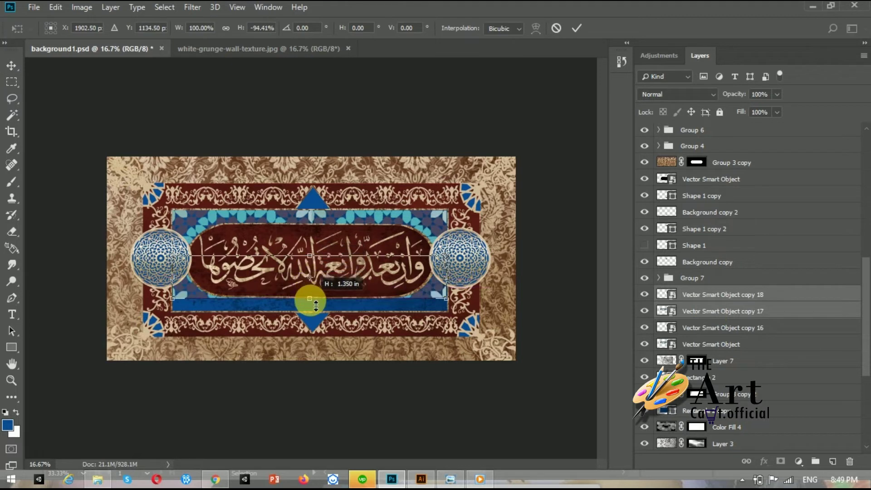
key(Return)
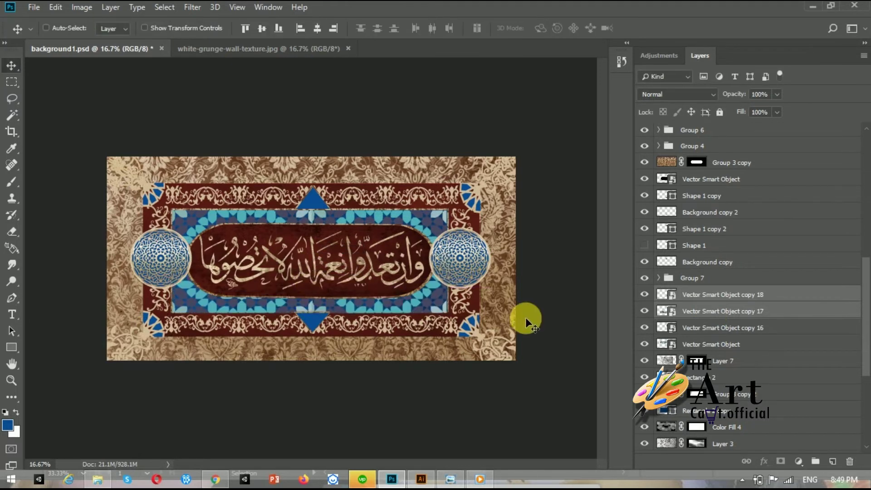
key(ctrl+t)
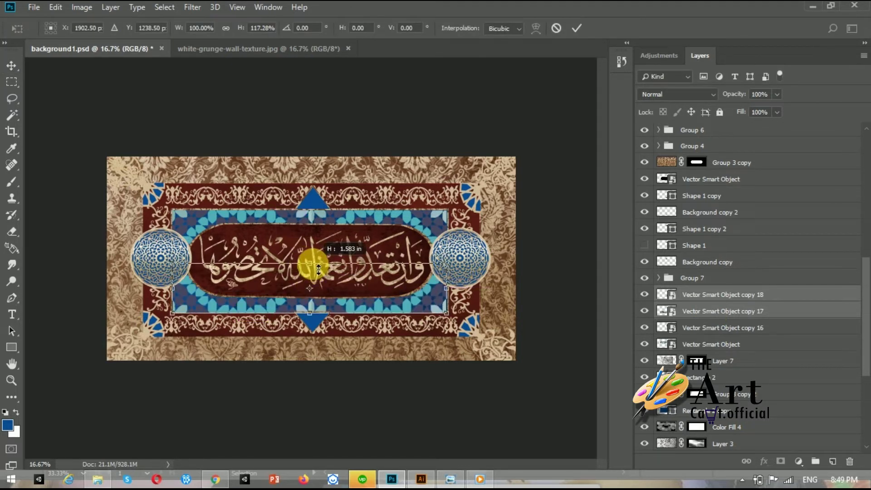
key(Return)
Group the four tile bands as Group 8, duplicate the group and hide the original.
shift+click(711, 344)
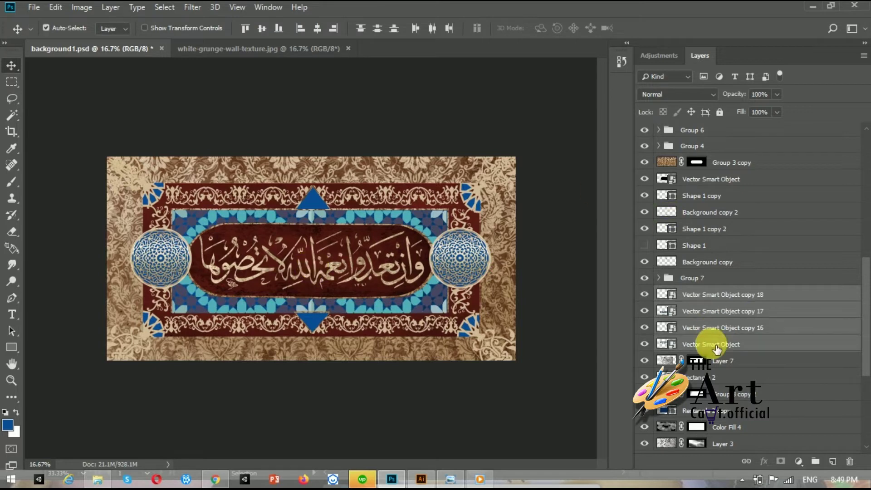
key(ctrl+g)
key(ctrl+j)
click(644, 311)
right_click(686, 293)
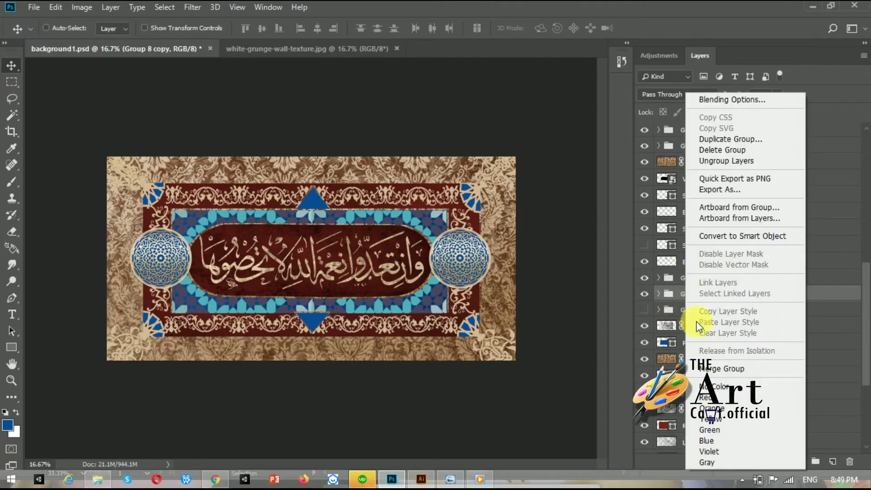
Merge the group copy into a blue Solid Color fill shaped to the tiles, hiding Rectangle 2.
click(742, 371)
ctrl+click(663, 294)
click(781, 462)
click(785, 238)
click(796, 228)
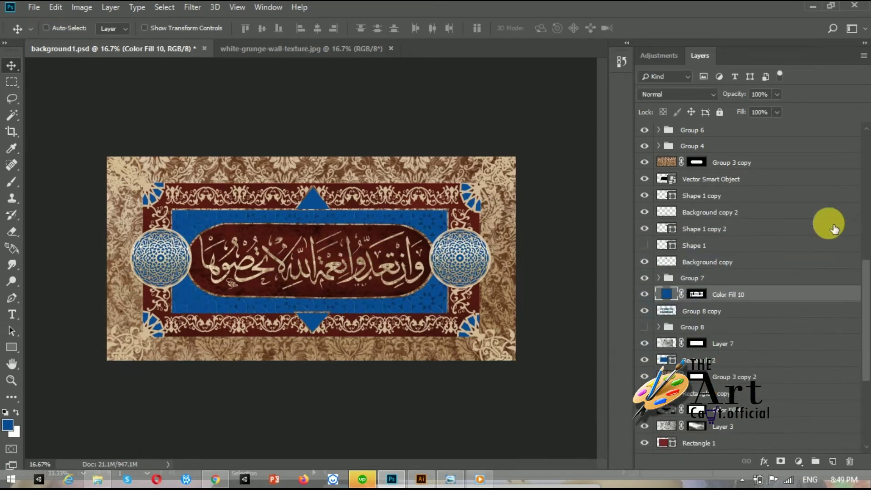
click(645, 312)
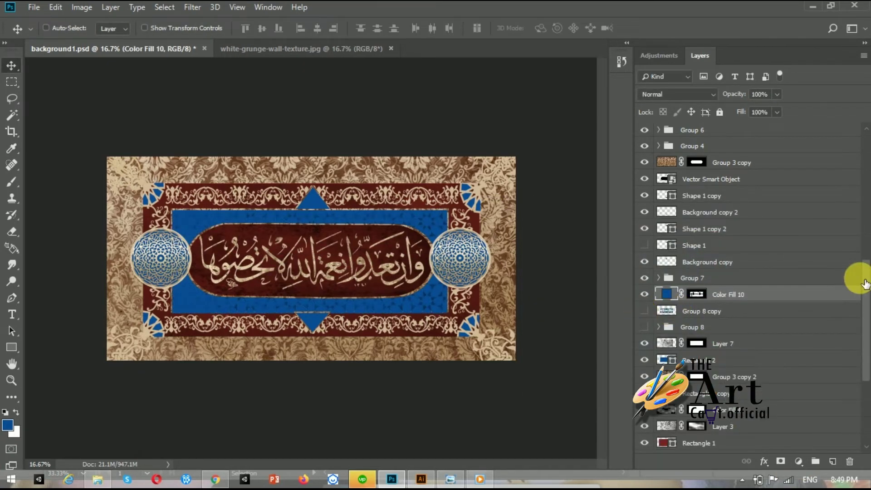
key(ctrl+plus)
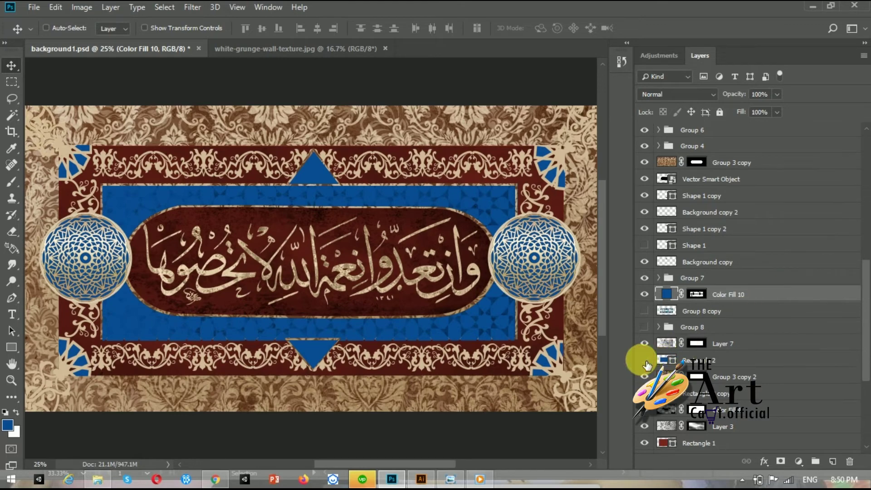
click(646, 364)
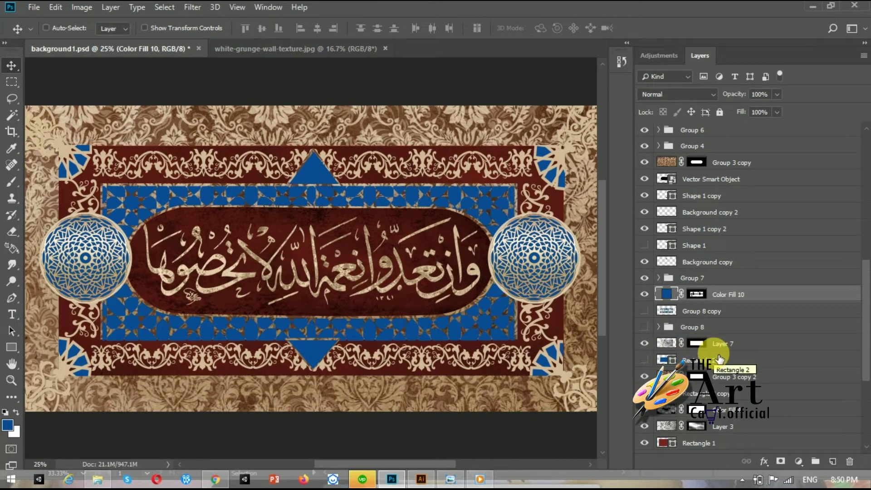
key(ctrl+minus)
key(ctrl+minus)
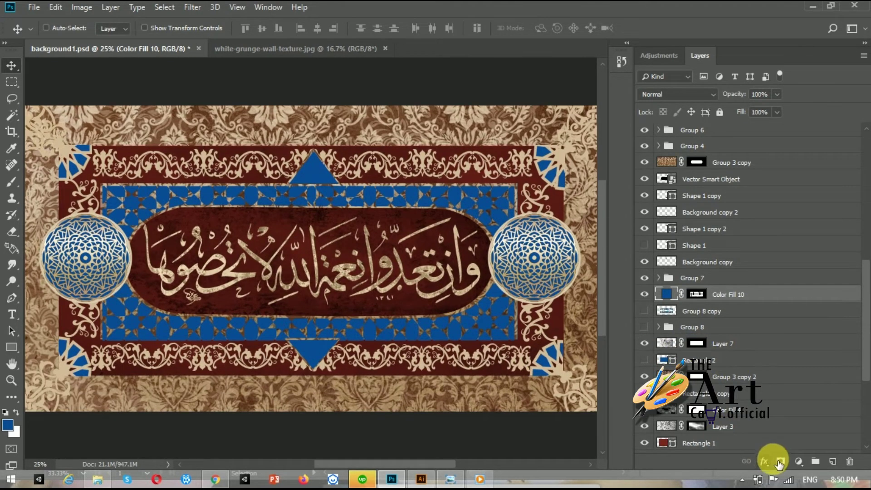
Give the blue tile fill a thin 8 px cream Stroke at 60% opacity.
click(764, 462)
click(782, 364)
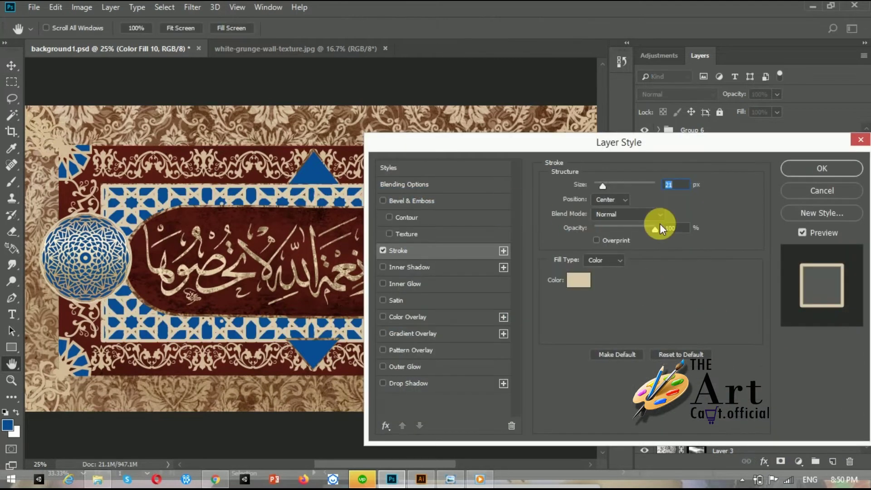
drag(601, 193, 598, 189)
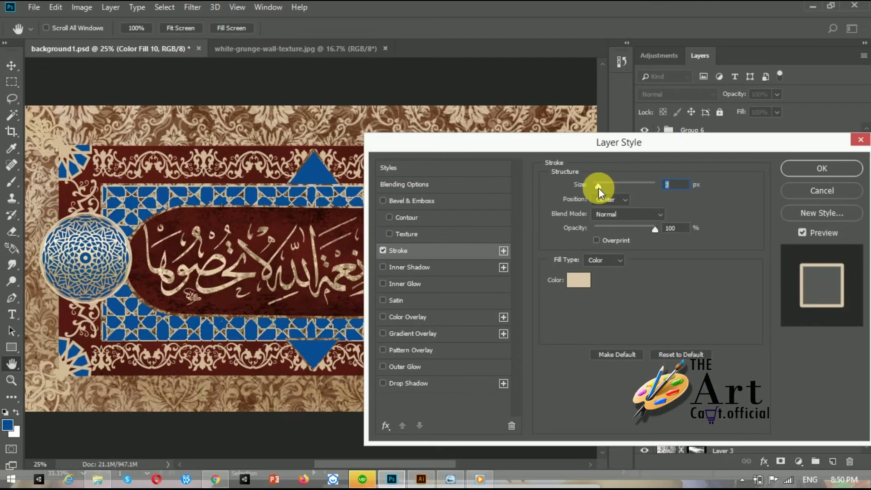
drag(654, 229, 631, 228)
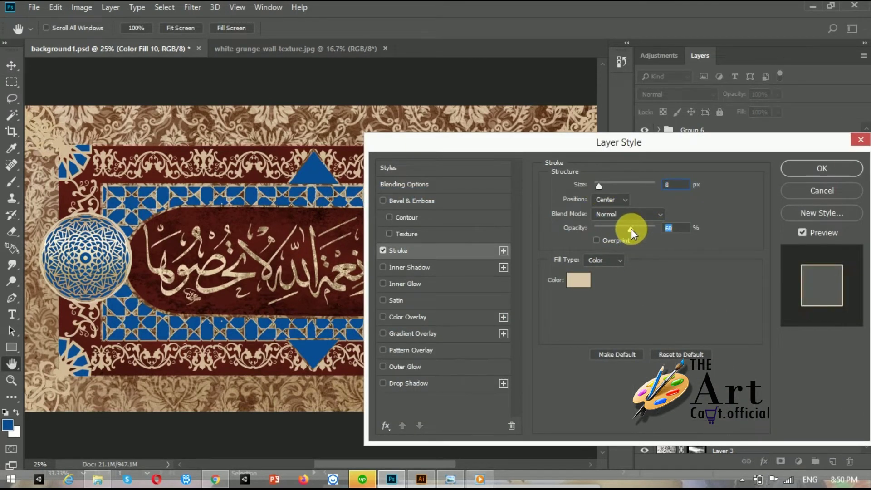
key(Return)
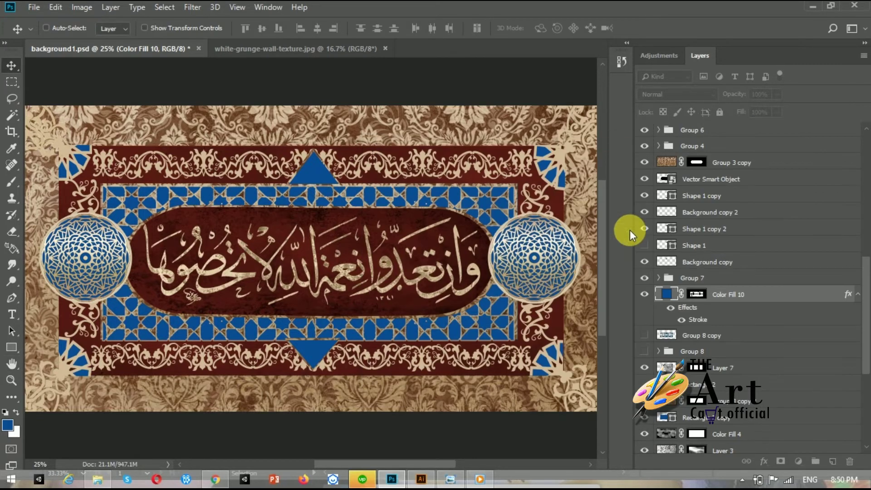
key(ctrl+minus)
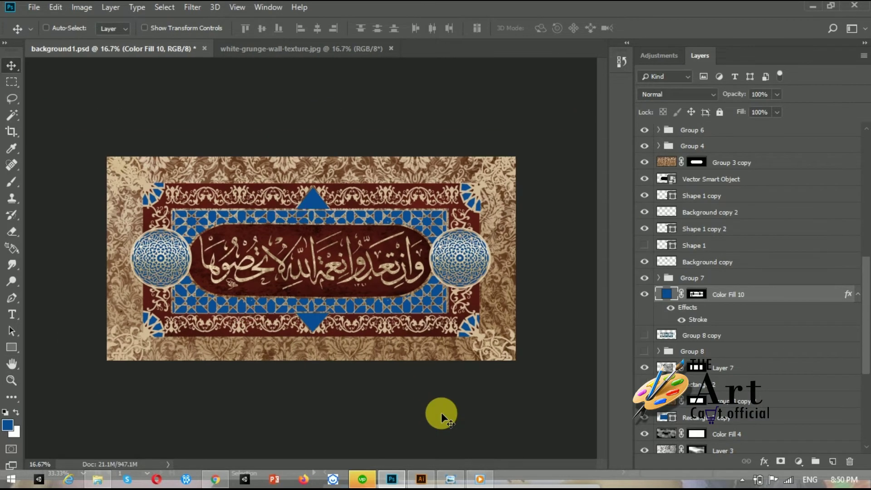
Stretch Color Fill 10 wider on both sides and taller above and below.
click(645, 294)
click(645, 294)
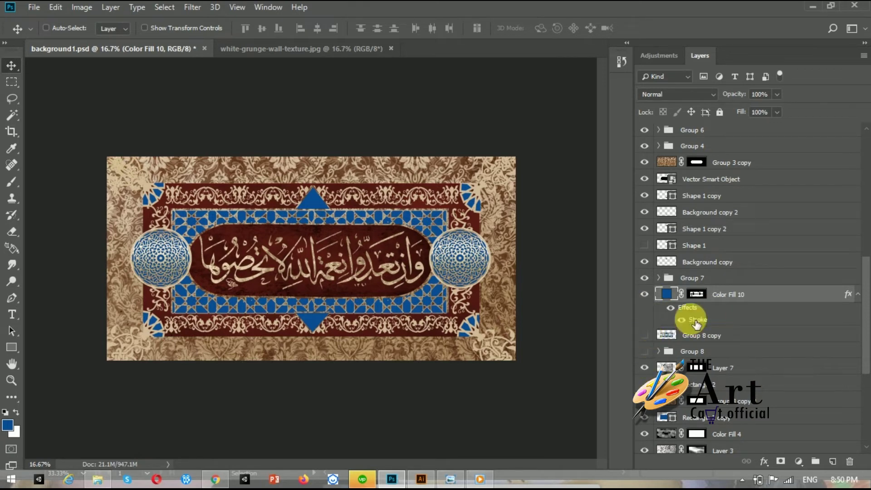
key(ctrl+t)
drag(447, 261, 489, 262)
drag(171, 262, 131, 261)
drag(311, 312, 311, 335)
drag(311, 210, 311, 192)
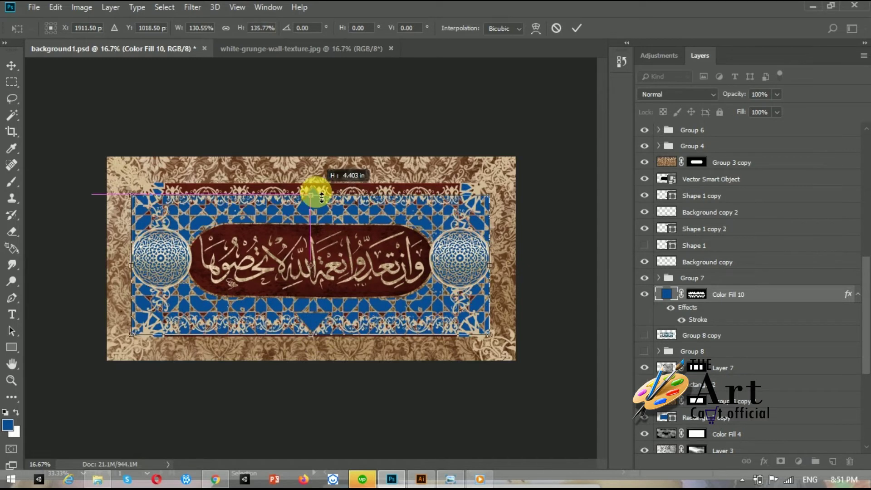
key(Return)
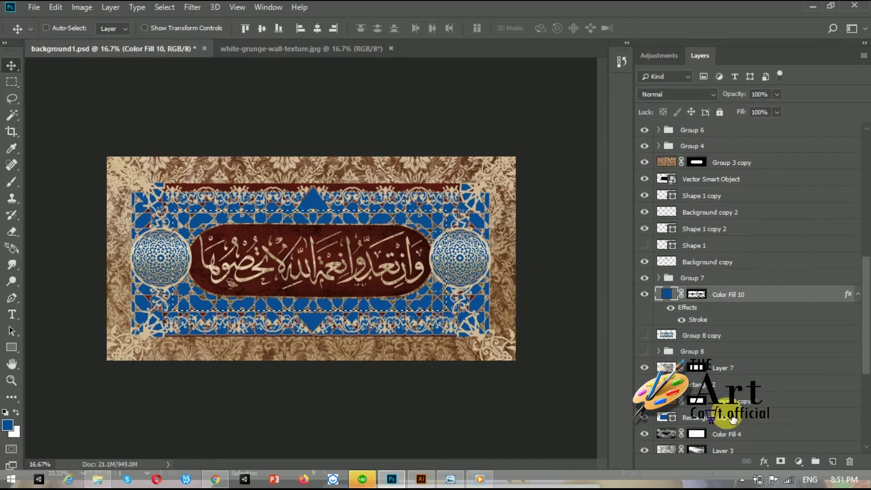
Add a layer mask to the tile layer and apply it permanently.
click(780, 461)
click(696, 294)
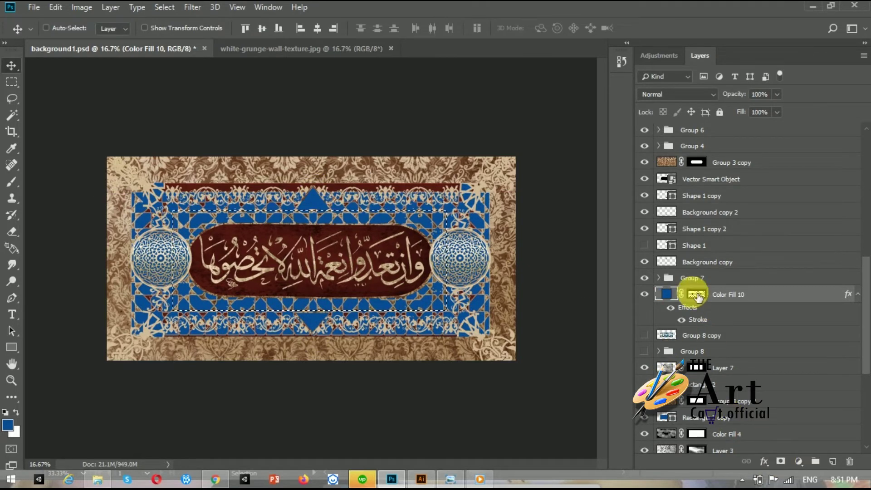
right_click(703, 298)
click(697, 294)
right_click(694, 290)
click(176, 178)
key(e)
click(188, 253)
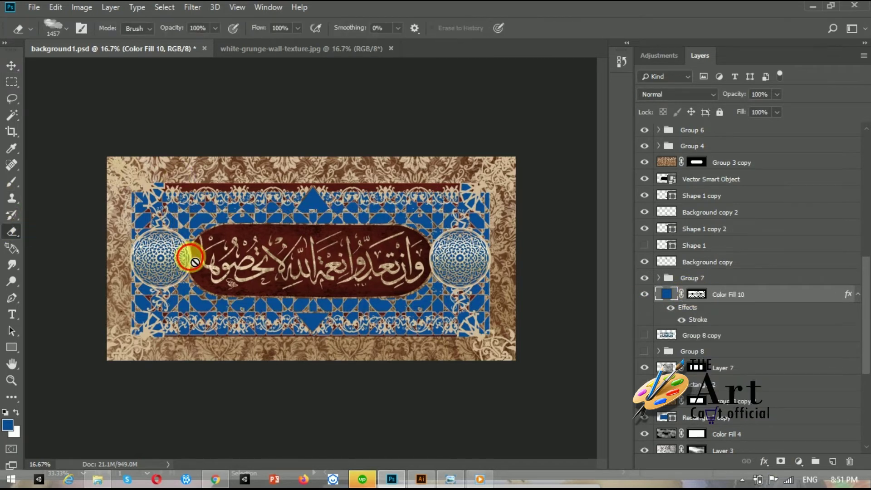
right_click(699, 294)
click(725, 337)
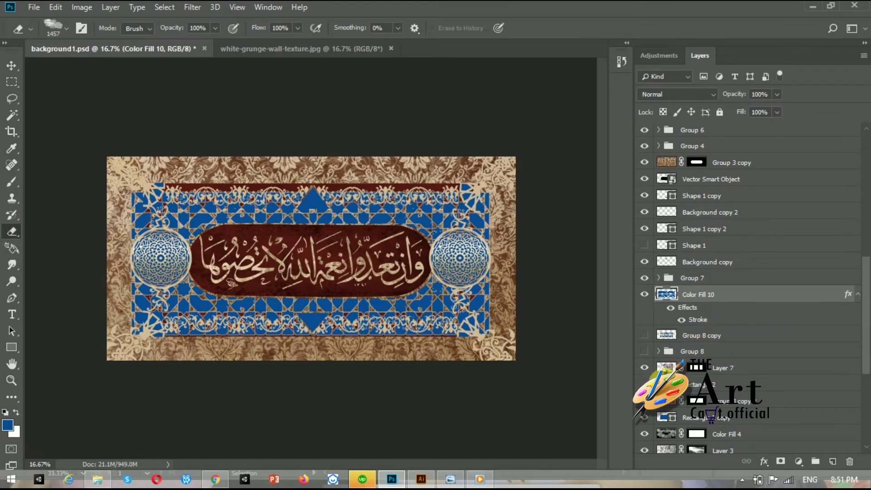
Stretch the tile pattern taller at the top and add a new mask for the inner band.
click(780, 462)
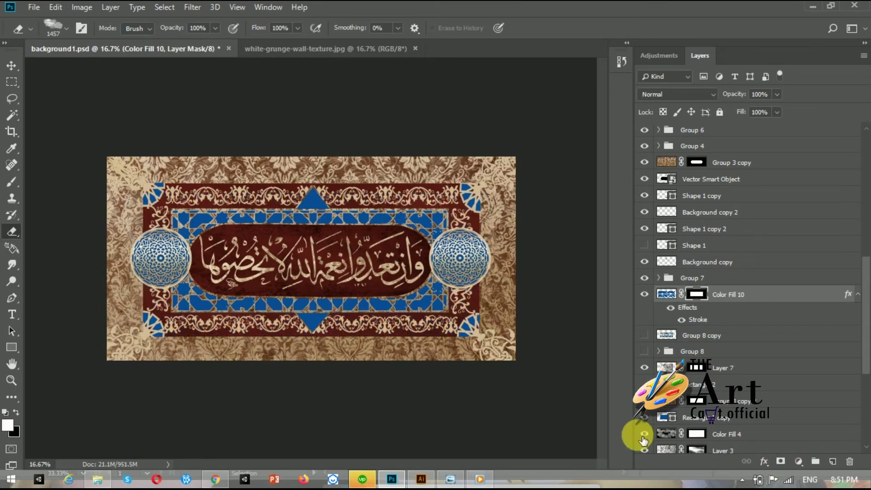
key(ctrl+plus)
key(ctrl+z)
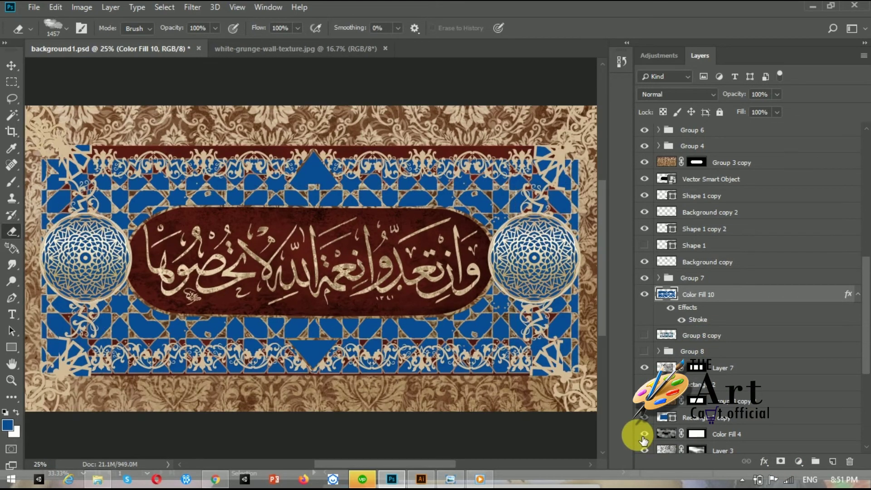
key(ctrl+t)
drag(311, 146, 316, 156)
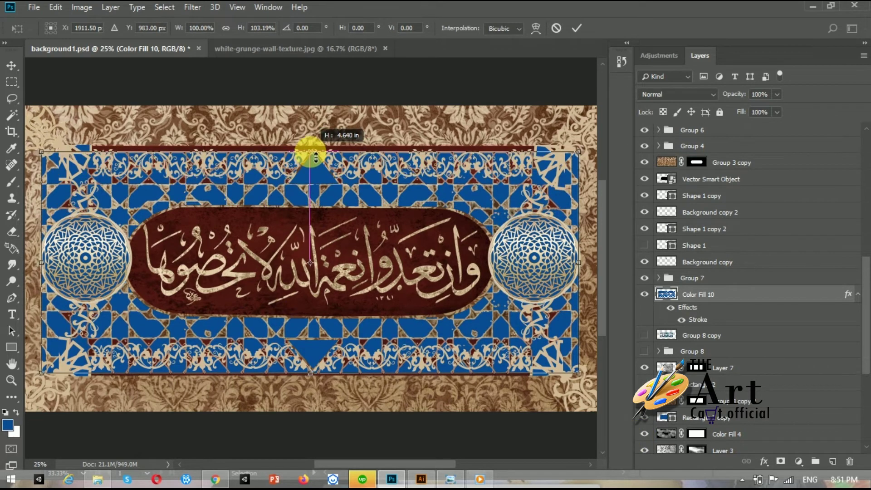
key(Return)
key(e)
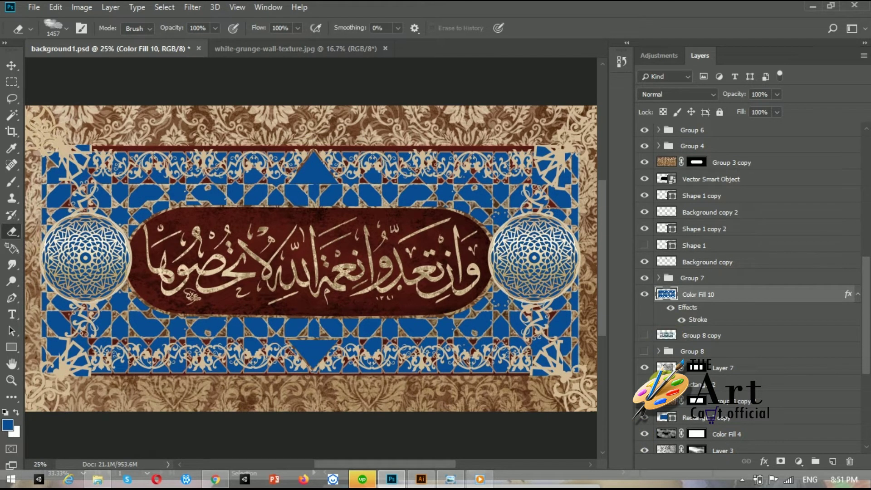
click(781, 462)
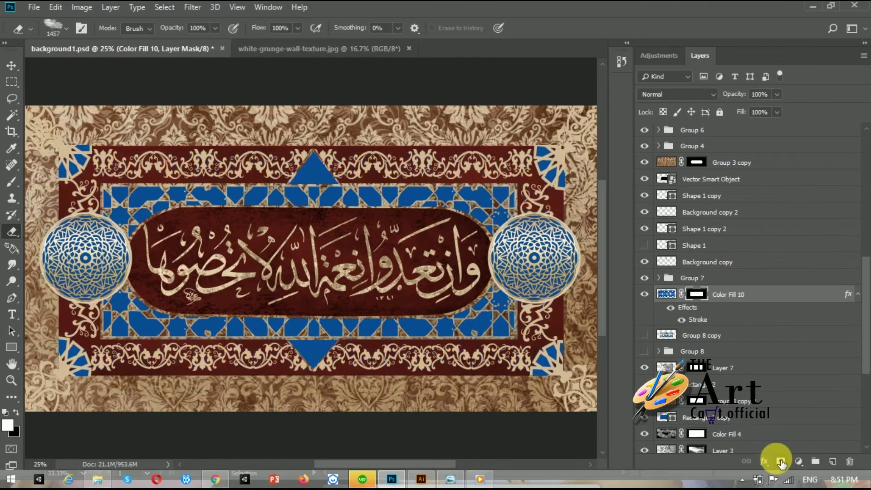
Set the tile outline Stroke to 16 px, then hide the Stroke.
double_click(694, 319)
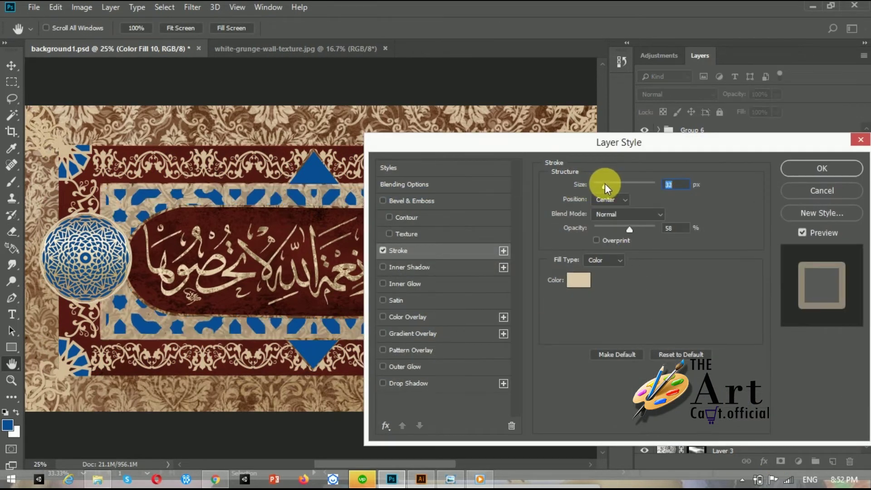
drag(601, 183, 601, 184)
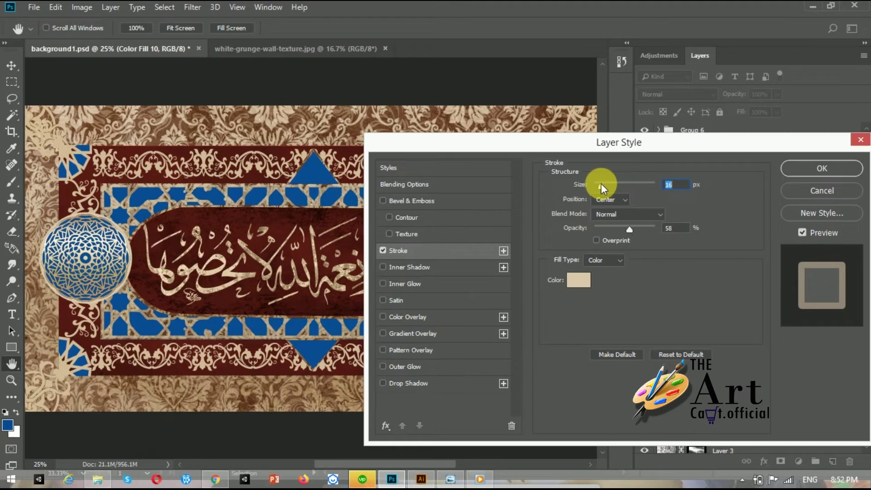
key(Return)
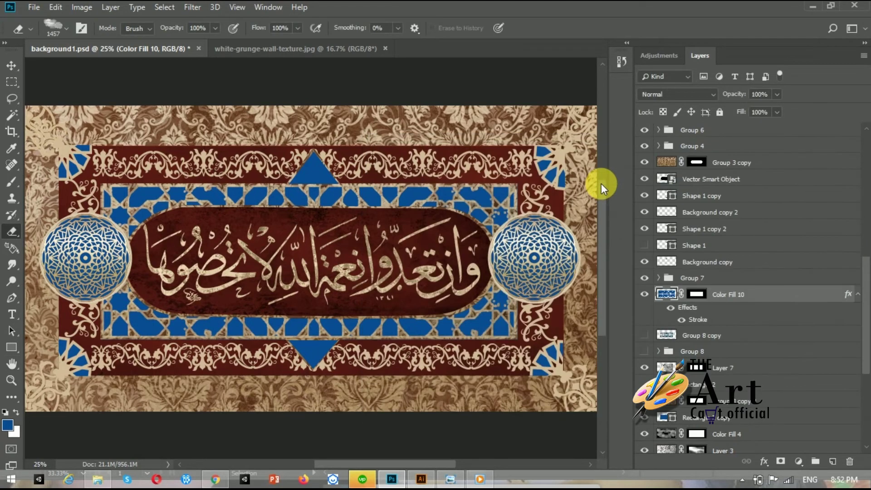
click(681, 320)
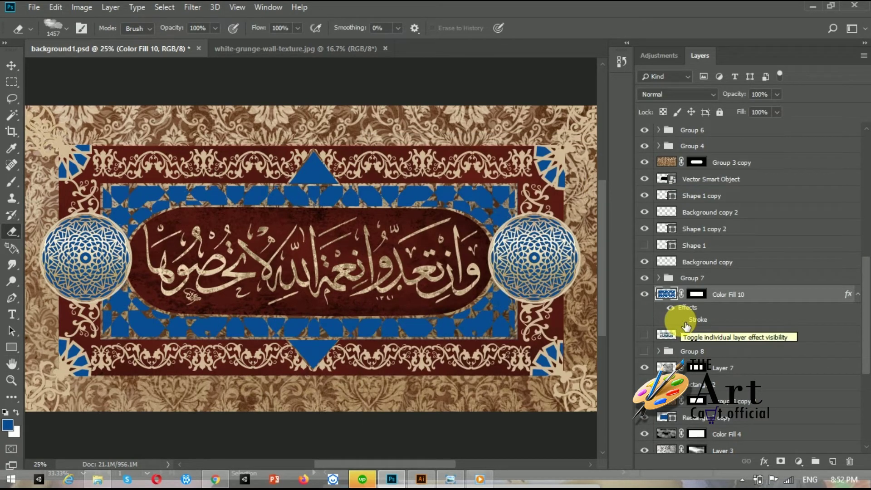
Stretch the tile pattern slightly taller at the top and return to the Move tool.
key(ctrl+plus)
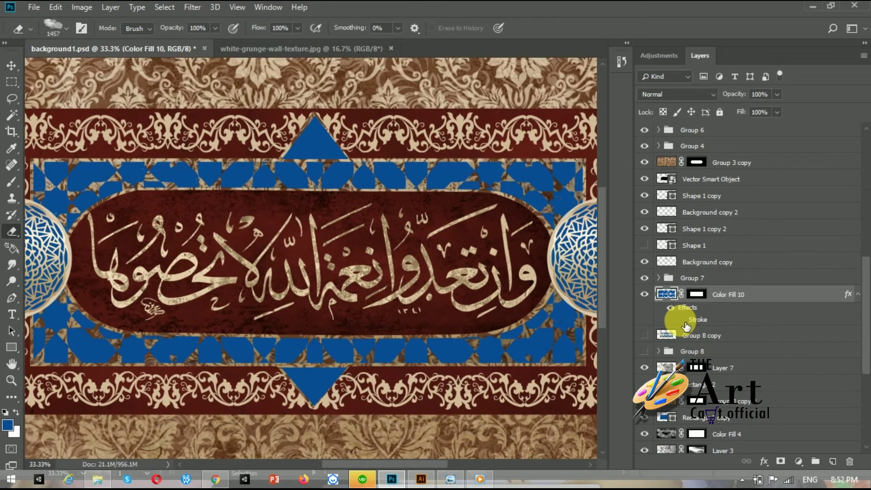
key(ctrl+t)
drag(312, 117, 319, 115)
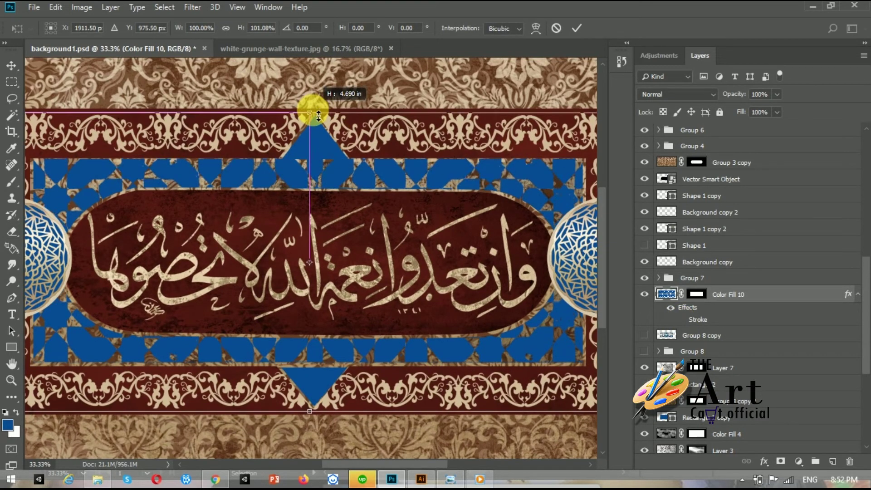
key(Return)
key(e)
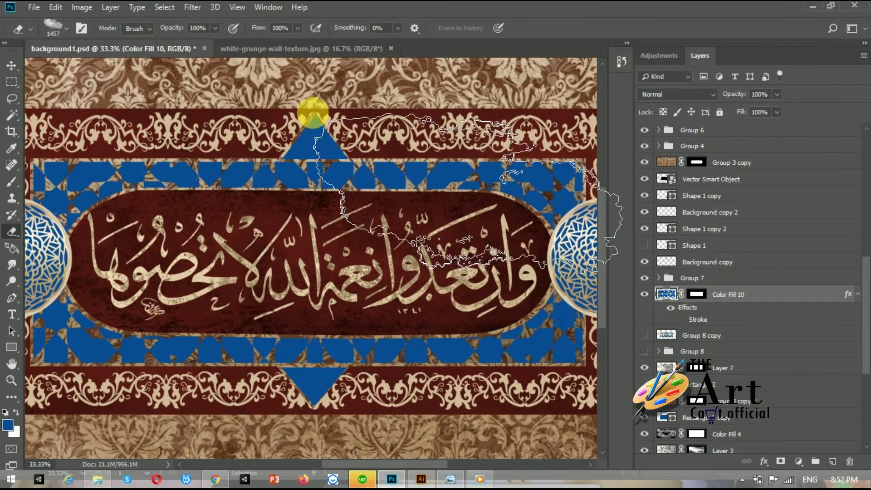
key(v)
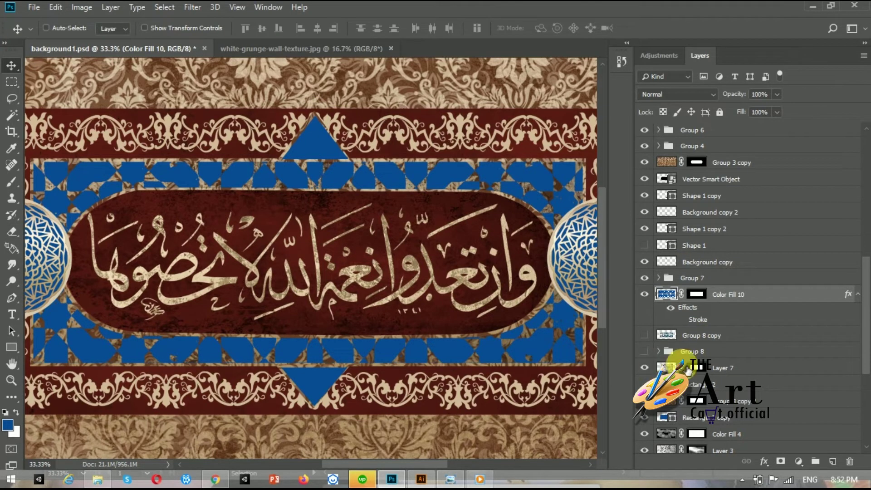
drag(864, 345, 863, 403)
scroll(658, 345, up, 3)
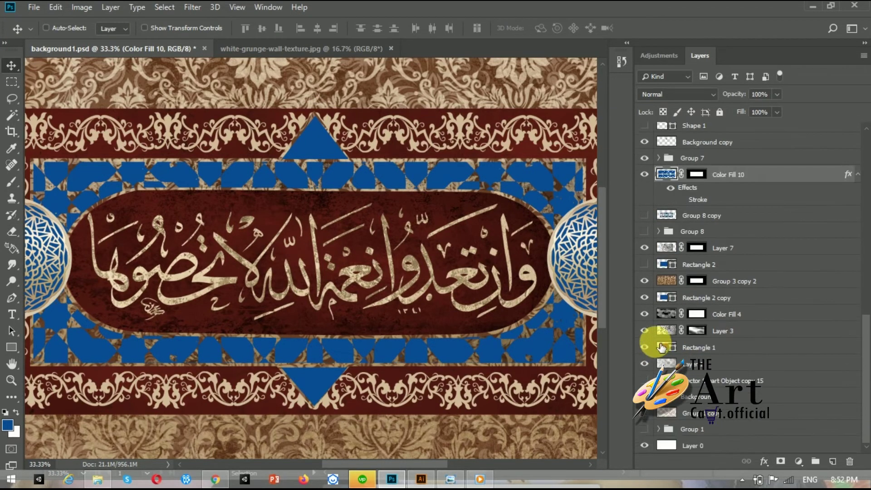
scroll(853, 273, up, 5)
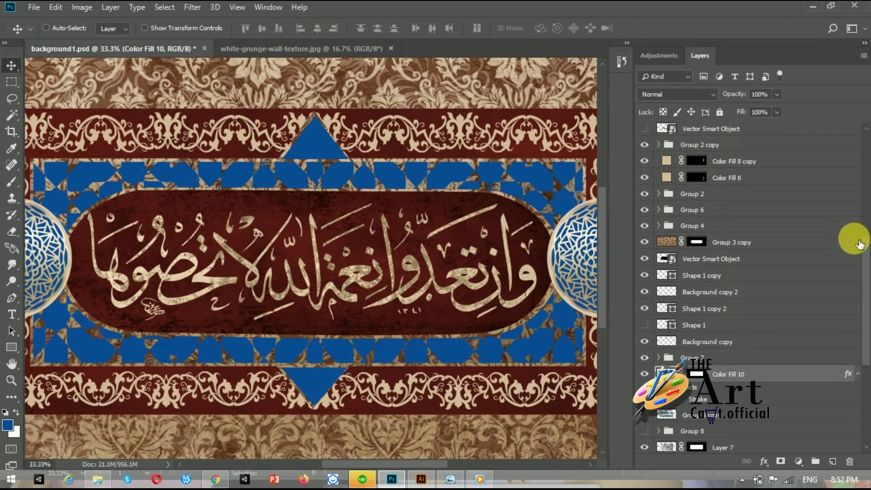
scroll(864, 209, up, 3)
scroll(865, 193, up, 2)
scroll(864, 209, up, 2)
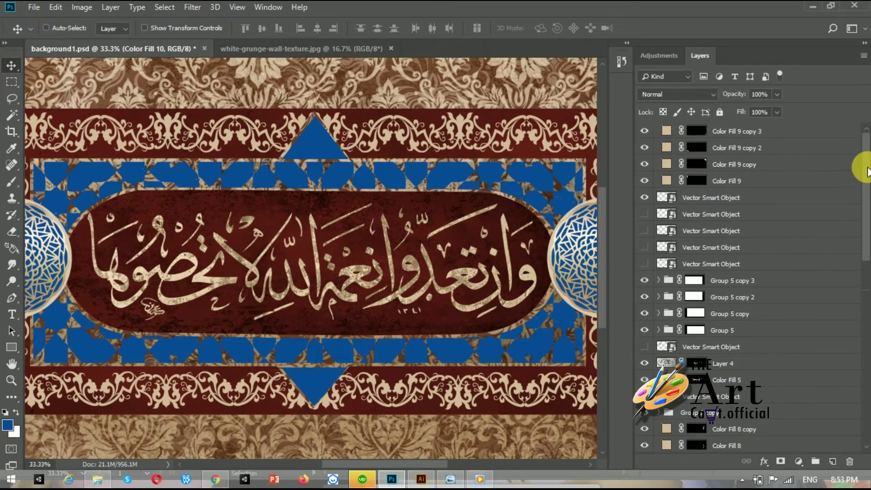
scroll(715, 200, down, 5)
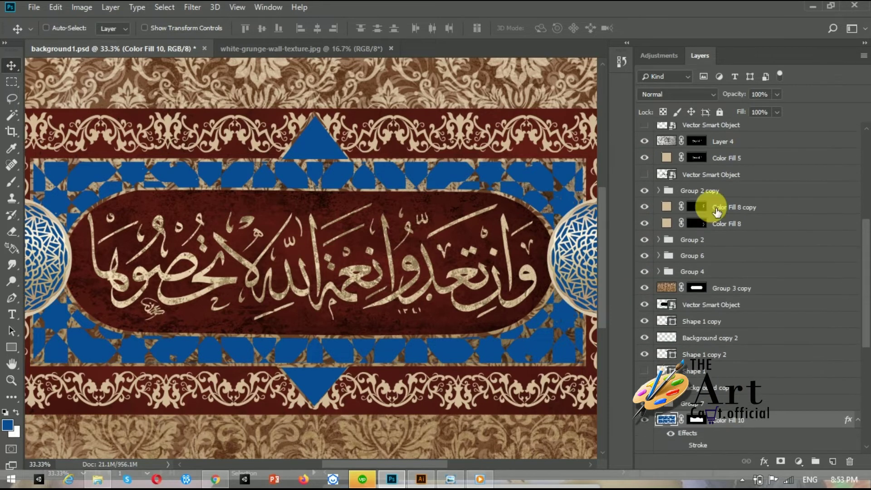
click(644, 191)
click(644, 190)
click(644, 239)
click(644, 304)
click(696, 322)
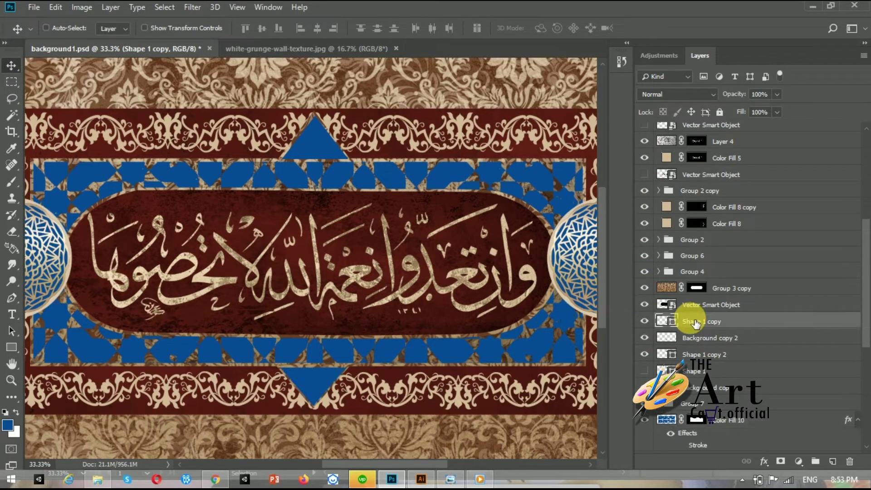
ctrl+click(693, 339)
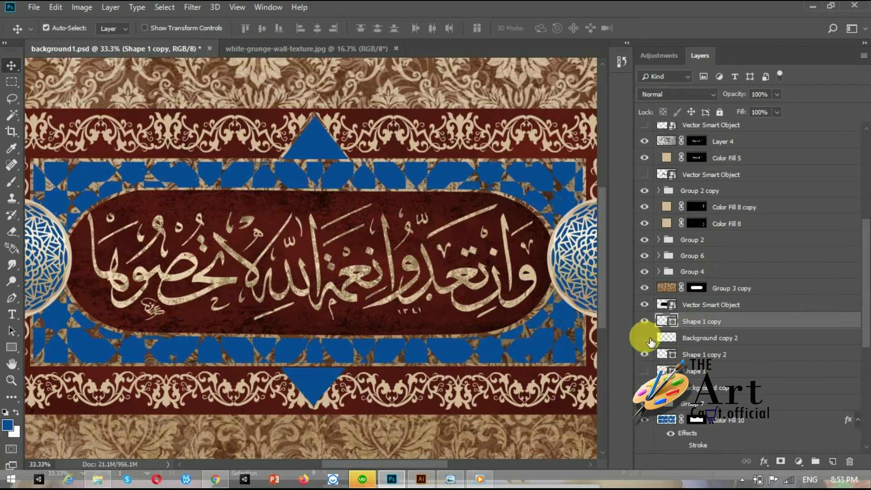
key(ctrl+g)
click(644, 353)
click(689, 338)
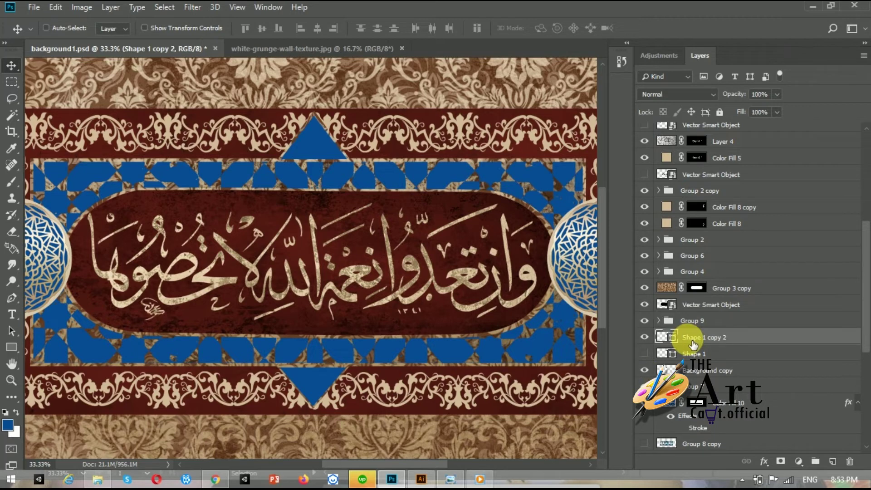
ctrl+click(697, 370)
key(ctrl+g)
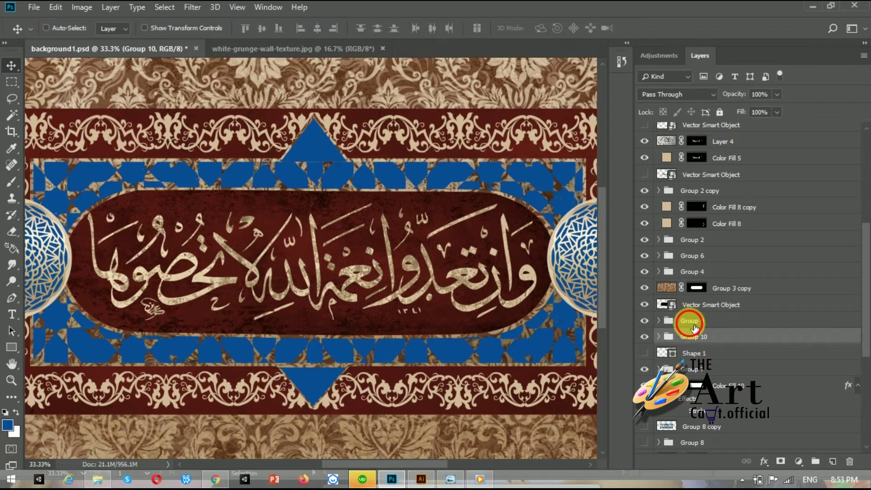
click(694, 326)
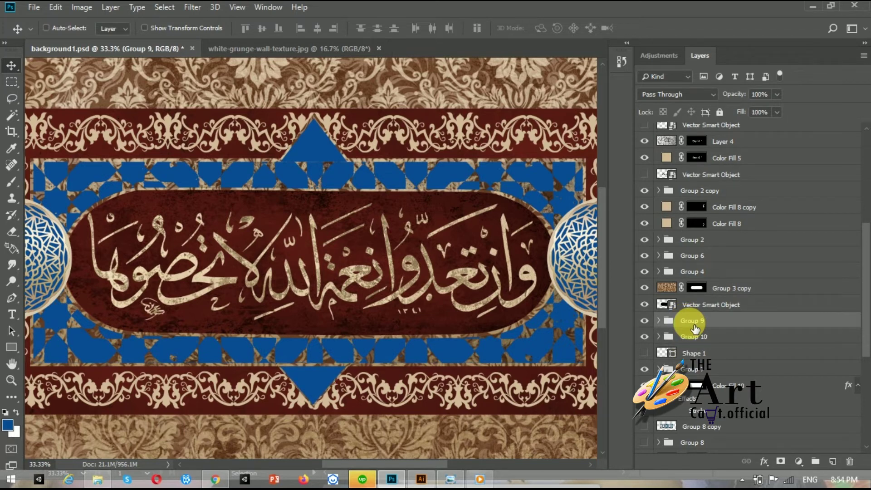
click(658, 320)
click(708, 339)
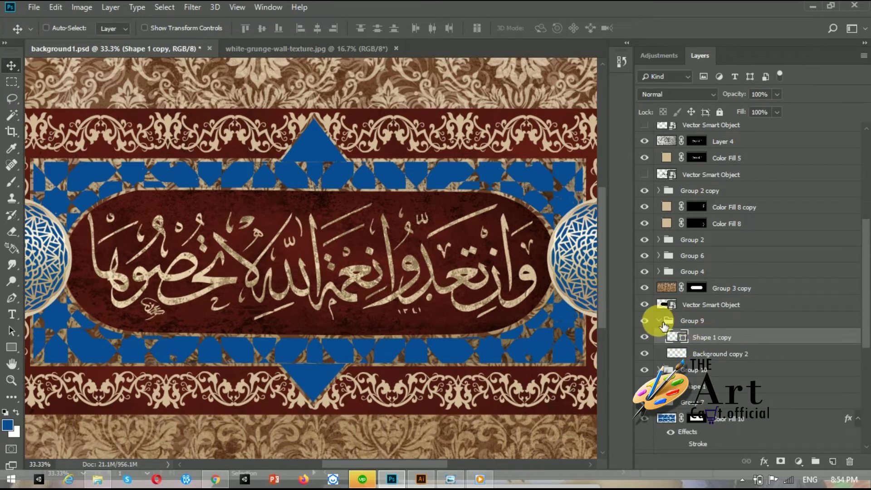
click(658, 321)
click(658, 336)
click(713, 353)
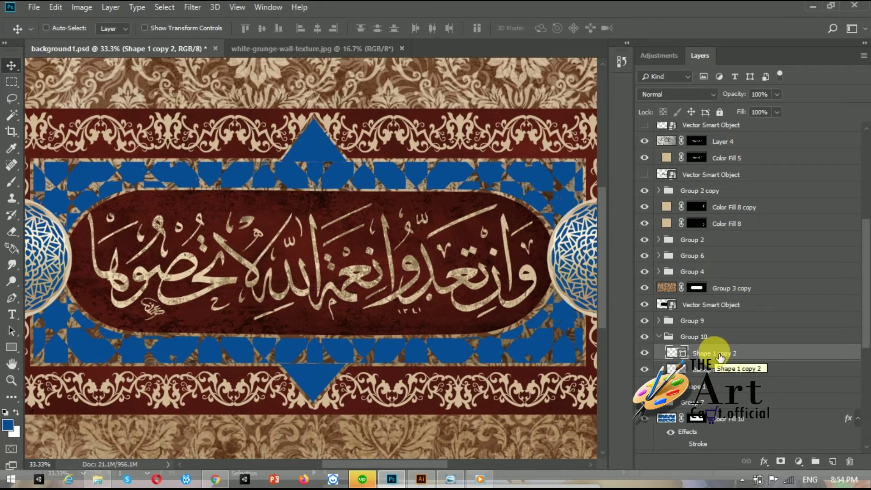
click(658, 337)
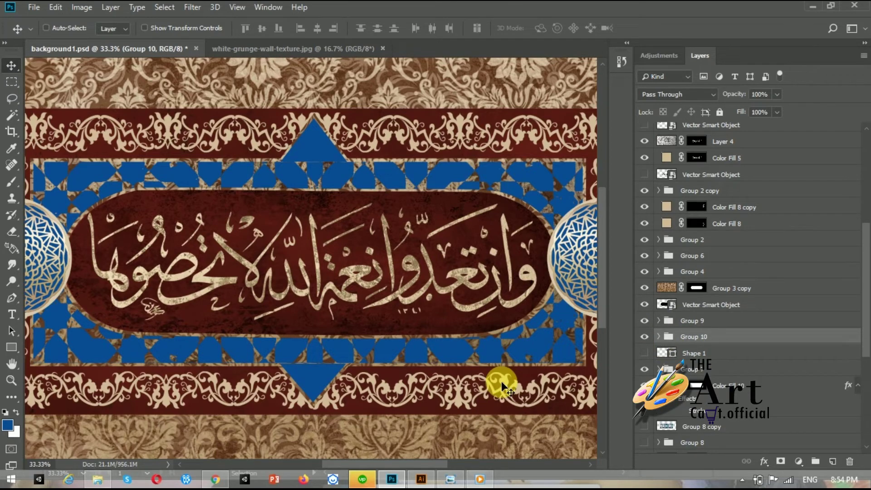
key(ctrl+minus)
key(ctrl+minus)
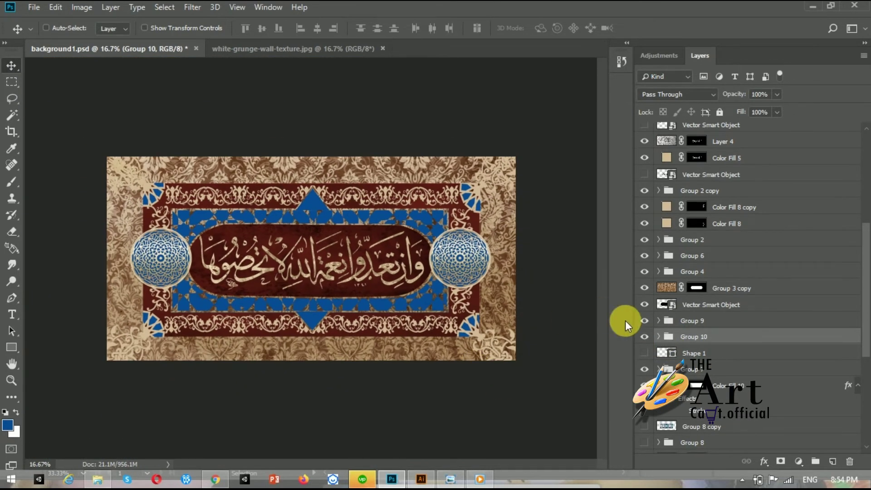
key(ctrl+plus)
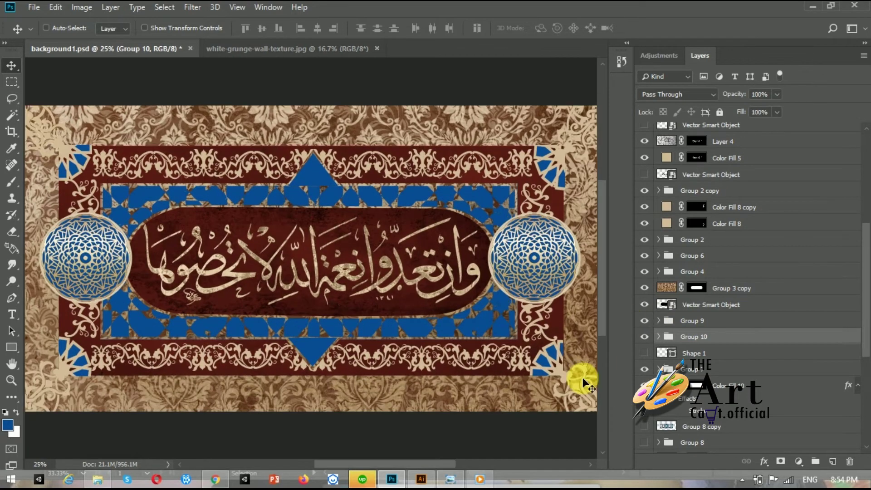
click(786, 381)
key(ctrl+j)
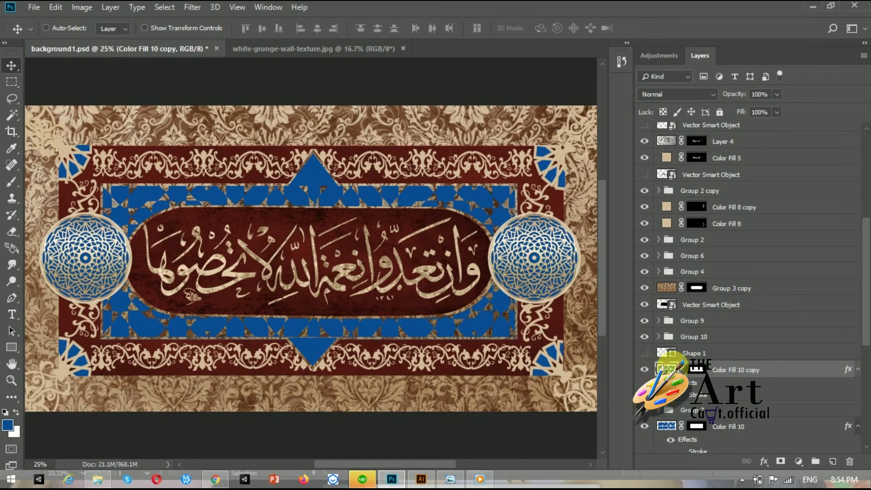
drag(707, 368, 721, 335)
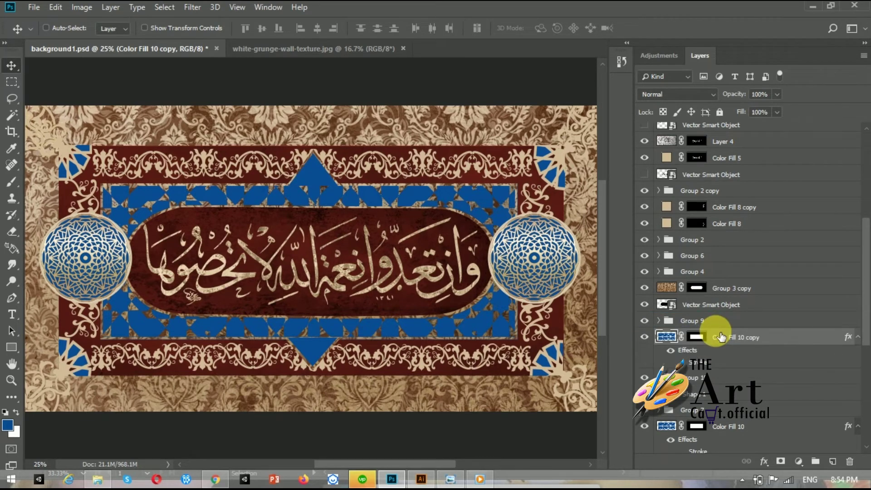
key(ctrl+g)
click(659, 336)
click(726, 352)
key(ctrl+j)
mouse_move(726, 352)
mouse_down()
mouse_move(733, 349)
mouse_move(670, 331)
mouse_up()
key(Delete)
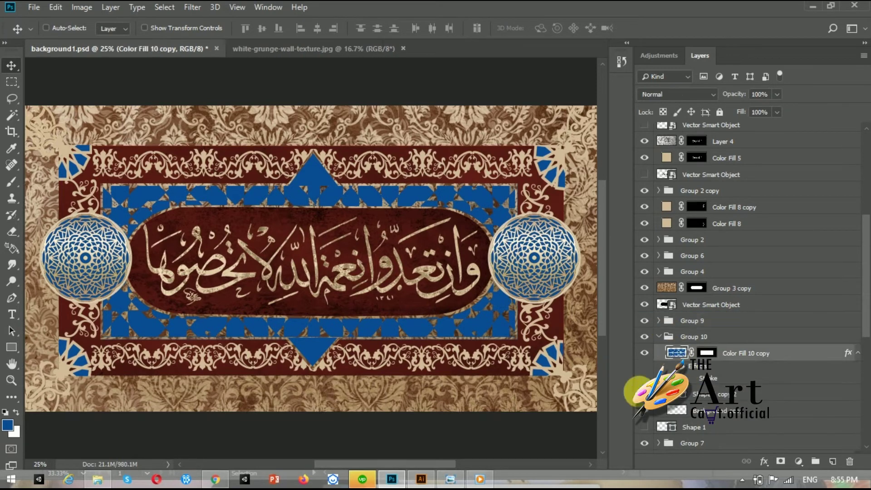
right_click(707, 356)
click(713, 255)
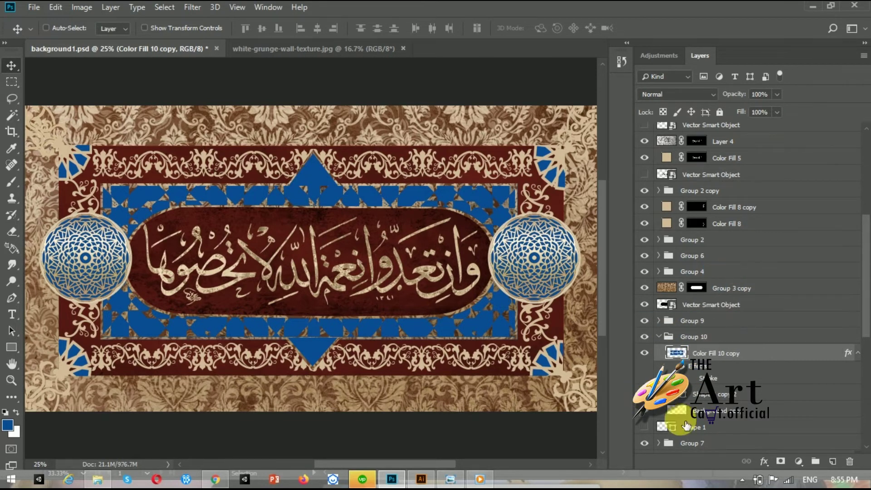
click(781, 462)
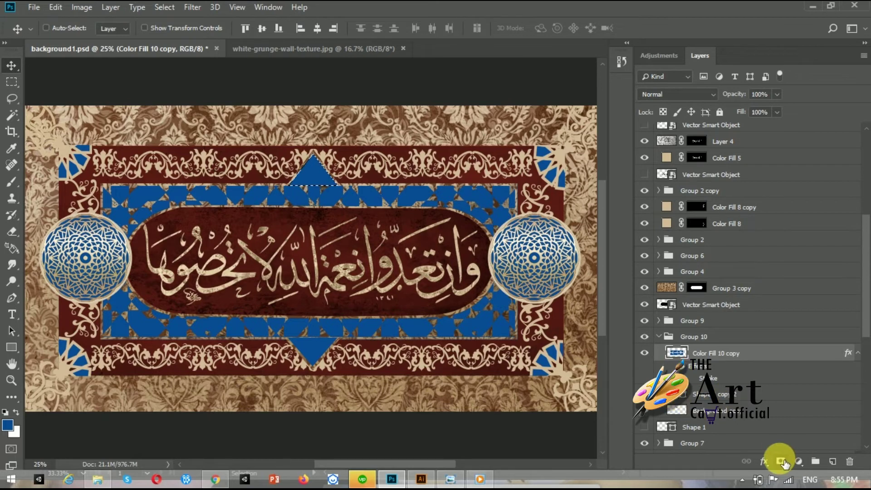
drag(496, 244, 444, 200)
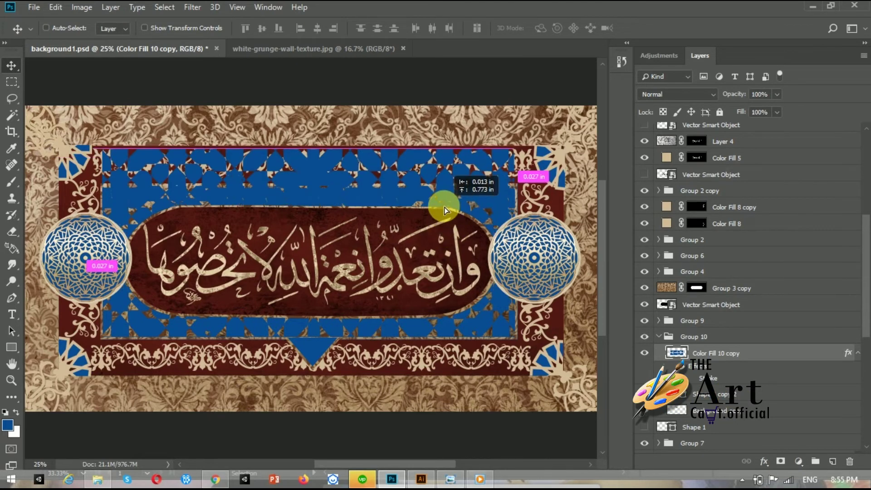
ctrl+click(696, 383)
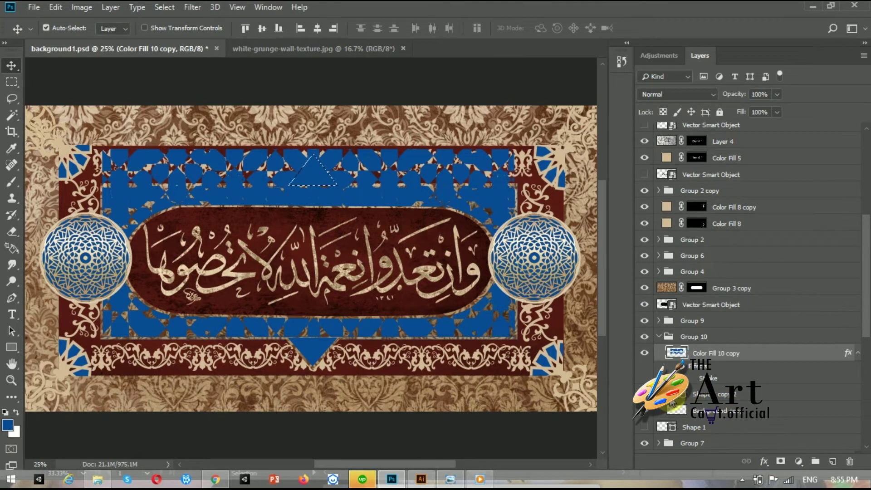
click(785, 466)
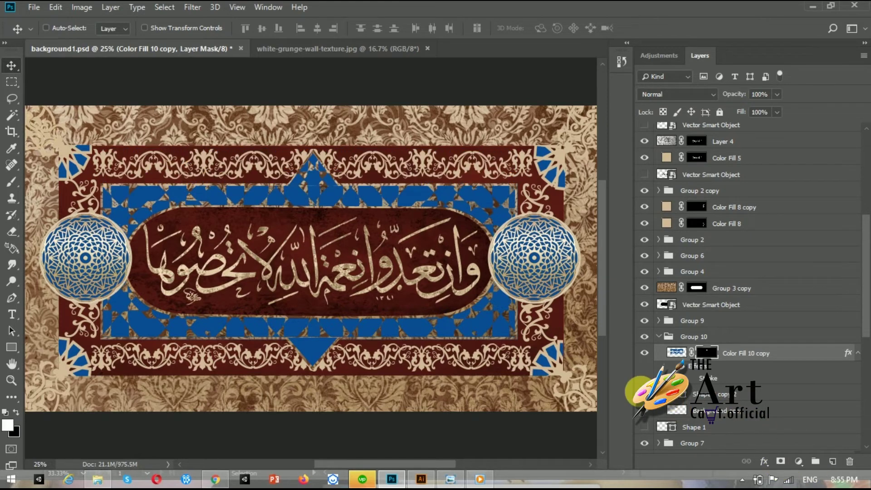
key(ctrl+z)
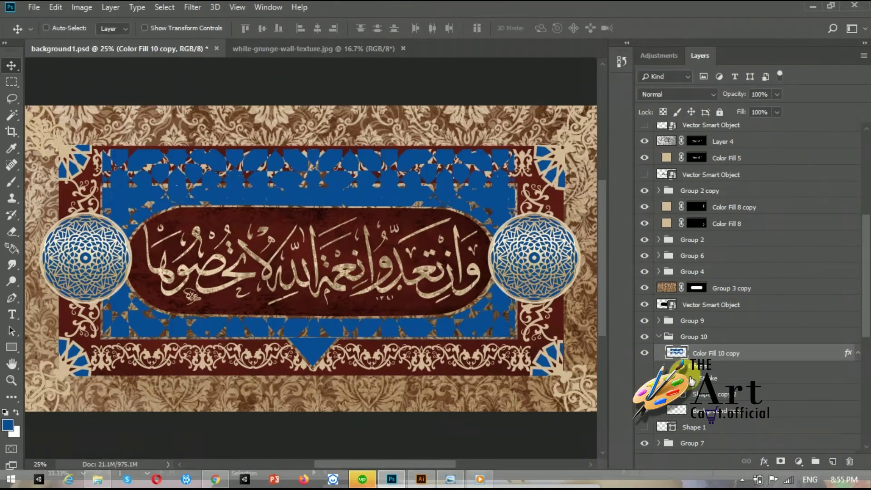
drag(358, 198, 334, 205)
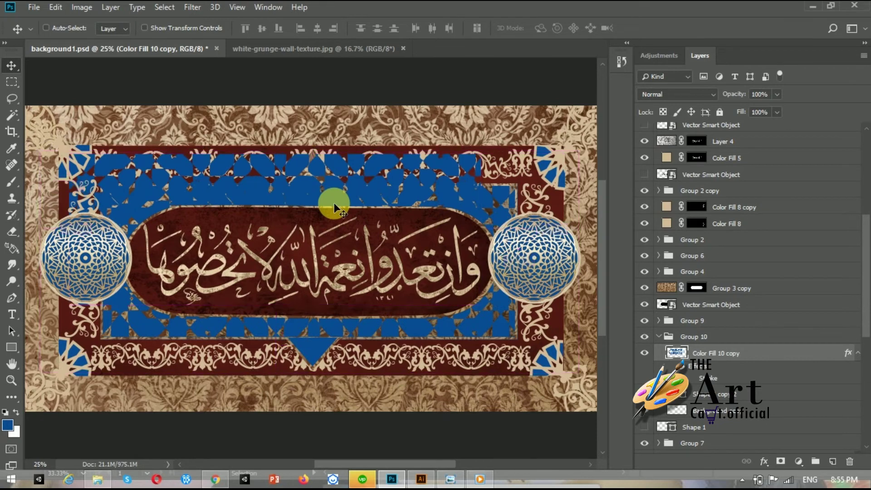
click(787, 465)
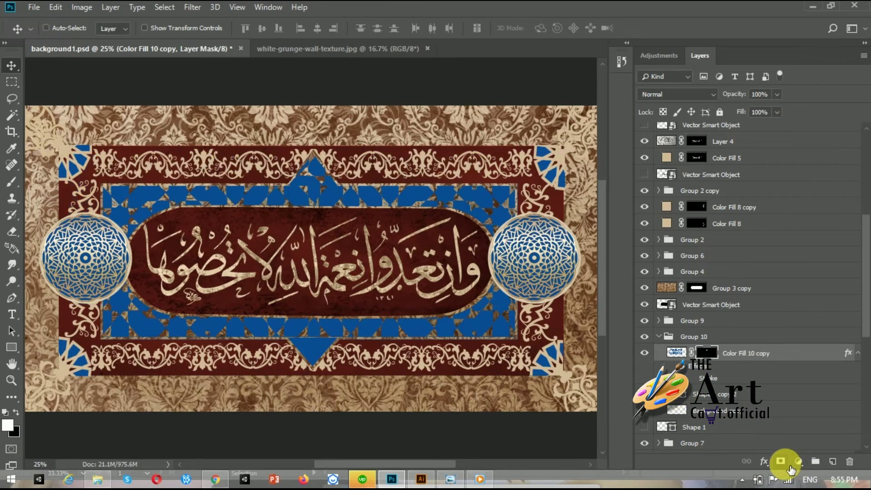
key(ctrl+z)
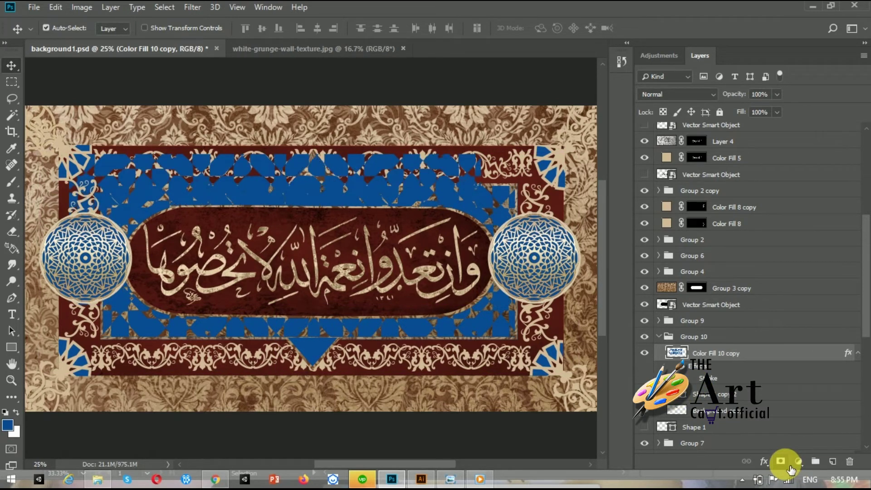
key(ctrl+alt+z)
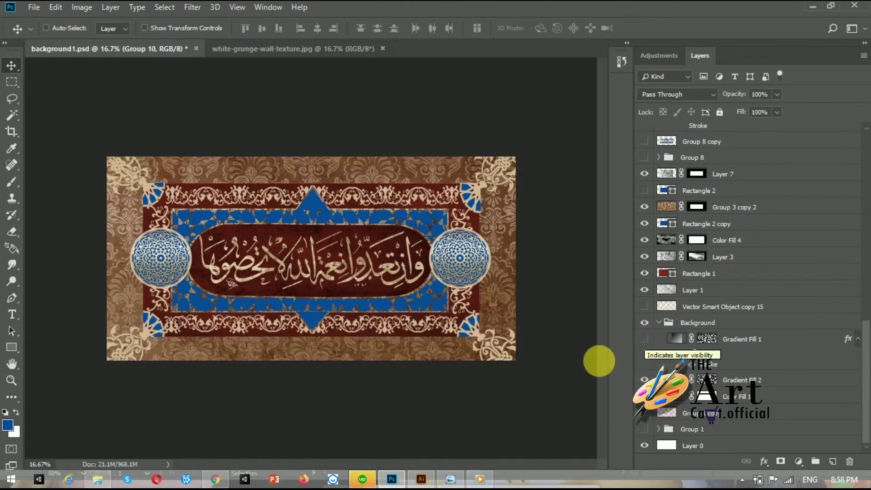
In the Illustrator pattern document, attempt to join the tile paths and undo a stray move.
click(421, 479)
key(ctrl+j)
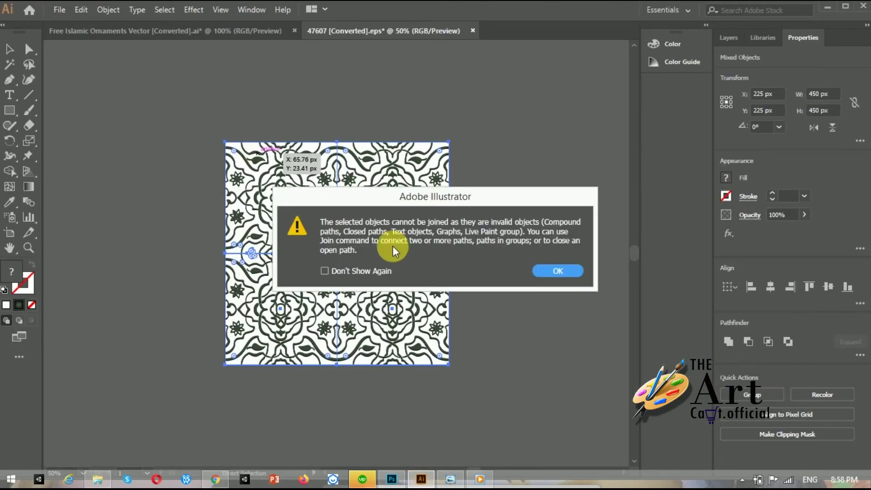
click(537, 270)
drag(451, 237, 616, 279)
key(ctrl+z)
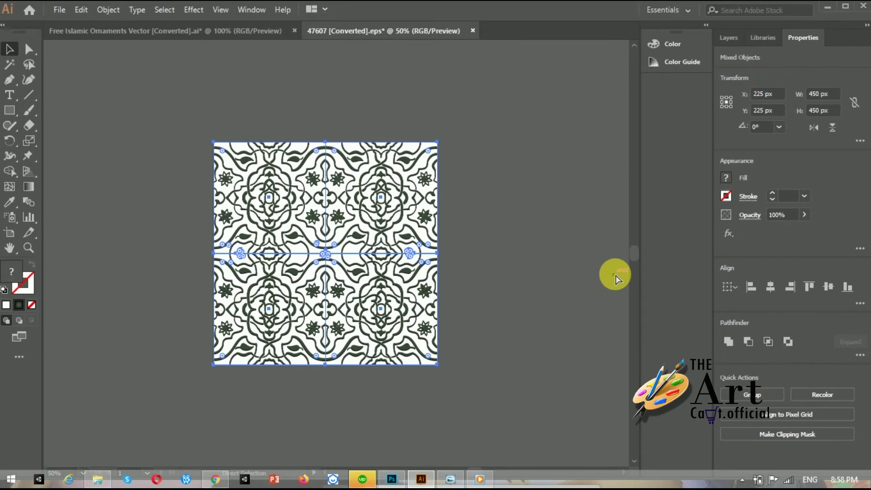
click(525, 259)
Duplicate the pattern tile sideways and upward into a two-row block.
click(352, 265)
drag(352, 265, 553, 257)
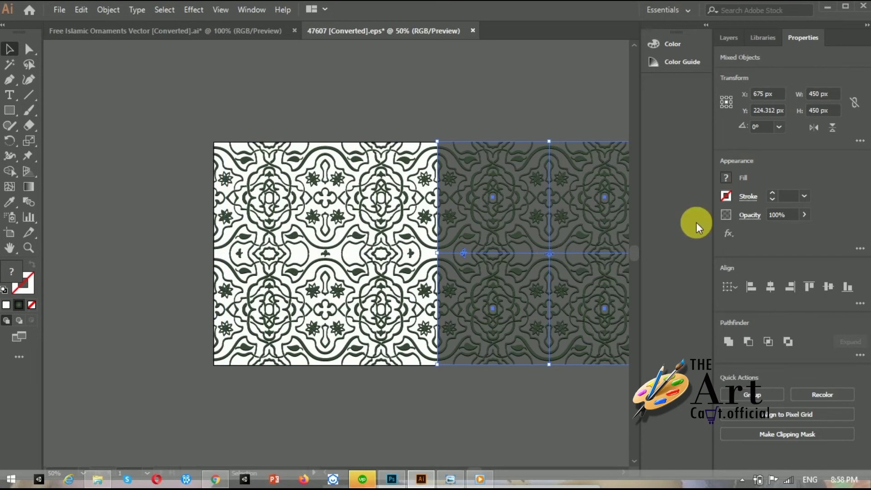
key(ctrl+minus)
shift+click(212, 289)
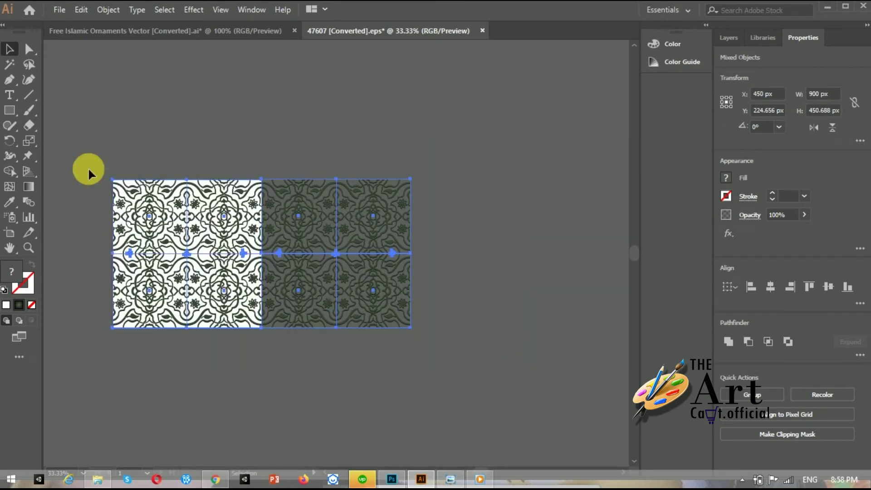
drag(336, 253, 262, 122)
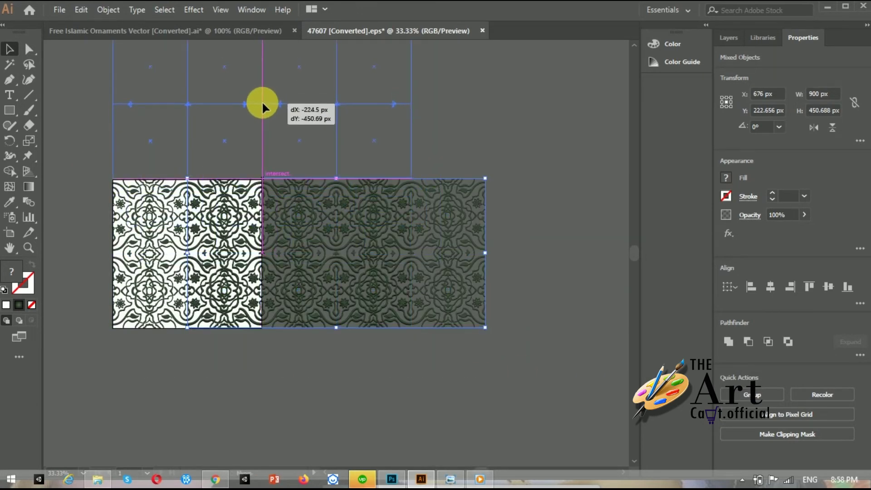
drag(261, 122, 379, 126)
click(553, 184)
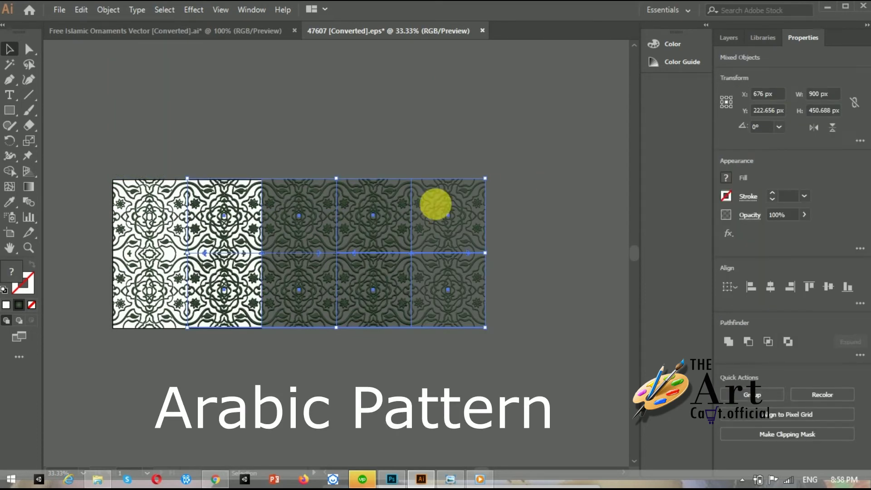
mouse_move(436, 200)
mouse_down()
mouse_move(341, 71)
mouse_move(408, 93)
mouse_up()
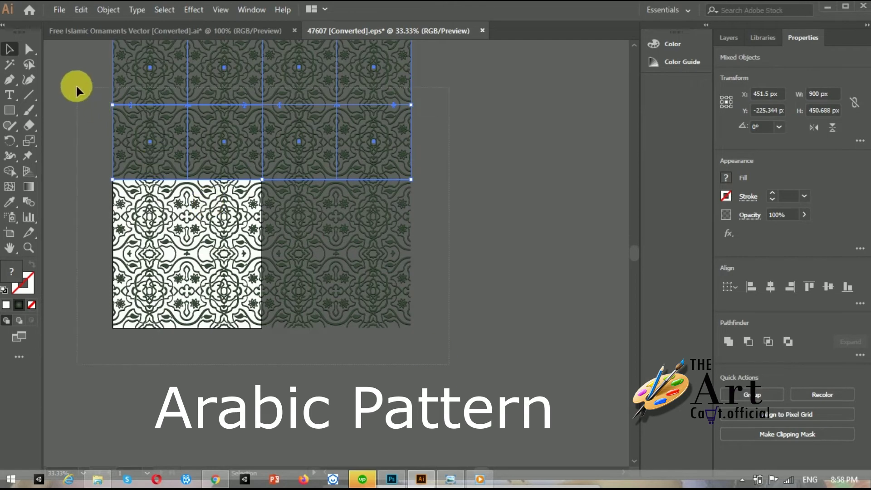
Paste another copy of the tile block to the right and nudge it into line.
key(ctrl+a)
key(ctrl+c)
key(ctrl+v)
mouse_move(431, 242)
mouse_down()
mouse_move(504, 218)
mouse_move(553, 172)
mouse_up()
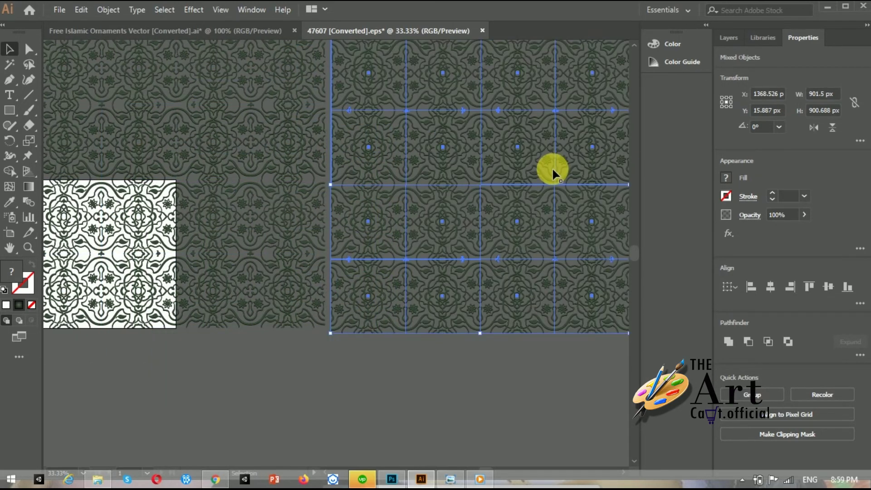
key(shift+Up)
key(shift+Up)
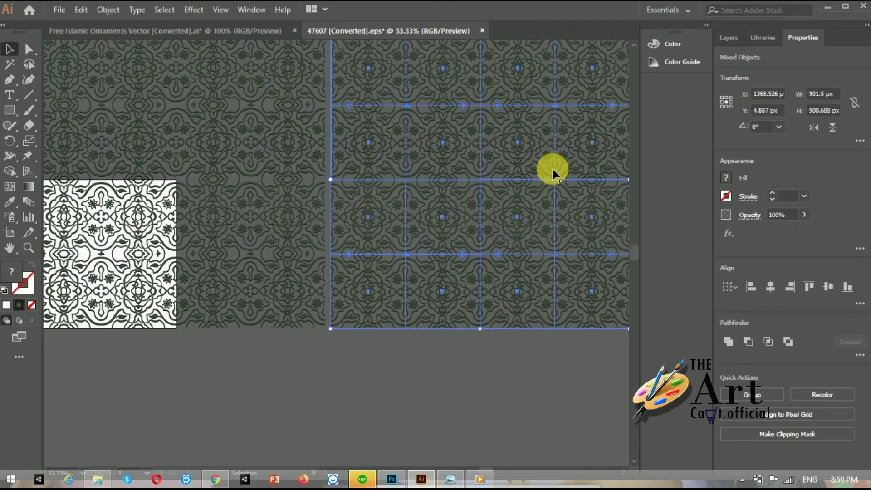
key(Left)
key(Left)
key(Left)
key(Left)
key(Left)
key(Left)
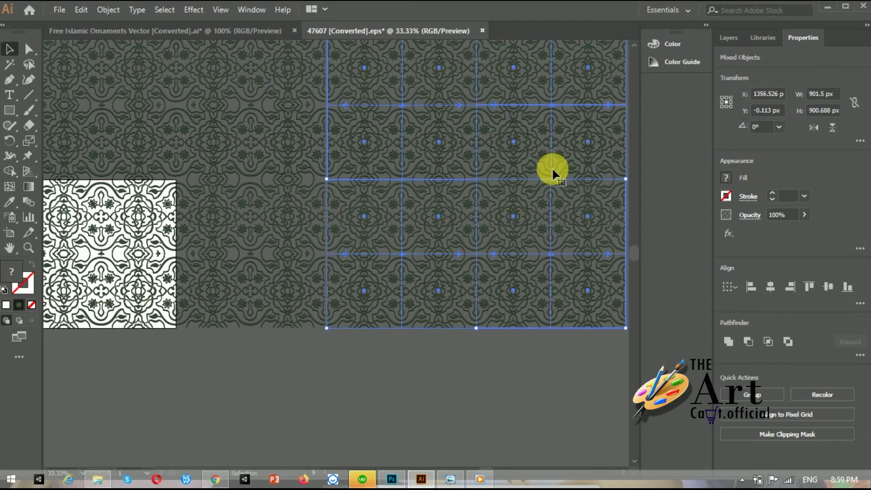
key(Left)
Zoom out and select the entire tiled ornament pattern.
click(437, 391)
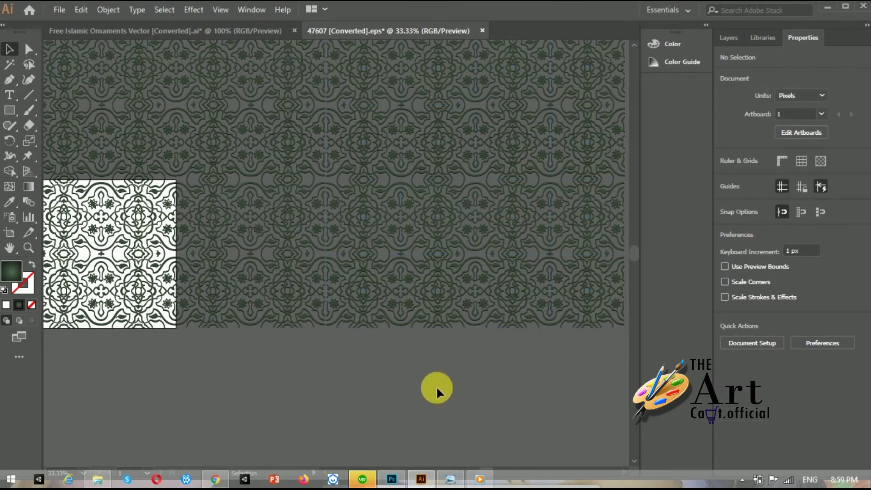
drag(564, 385, 446, 148)
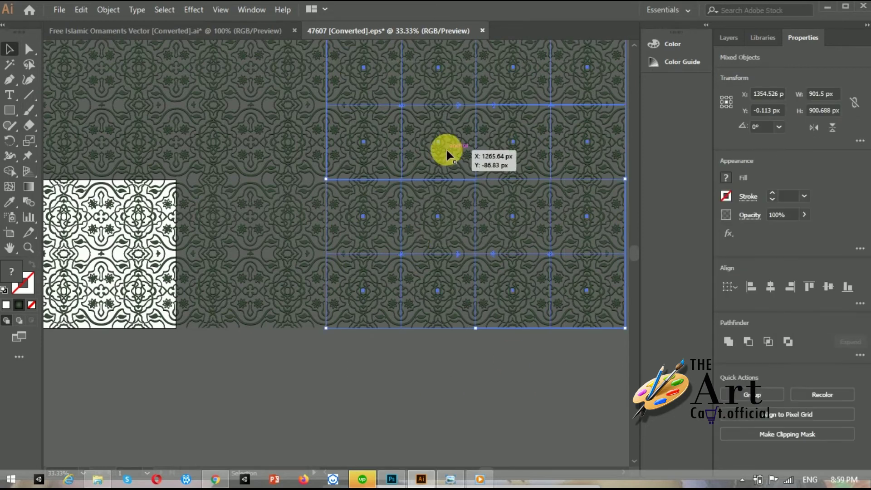
click(404, 356)
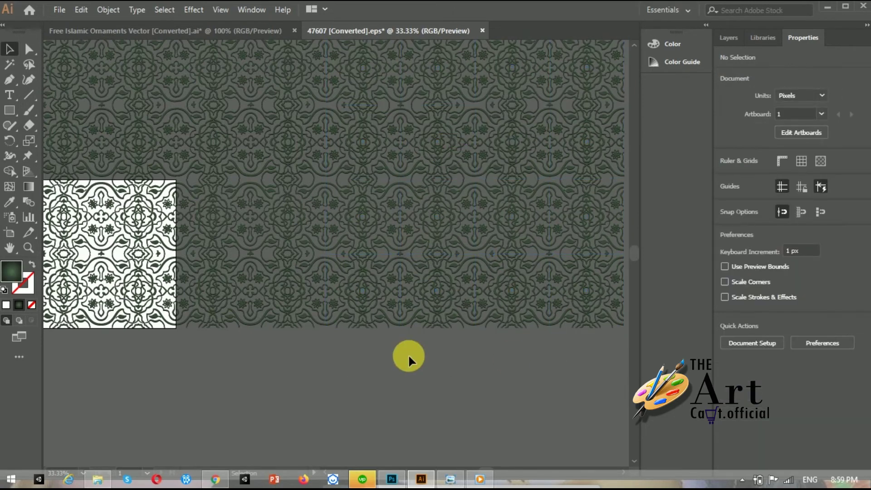
mouse_move(545, 376)
mouse_down()
mouse_move(369, 83)
mouse_move(446, 89)
mouse_up()
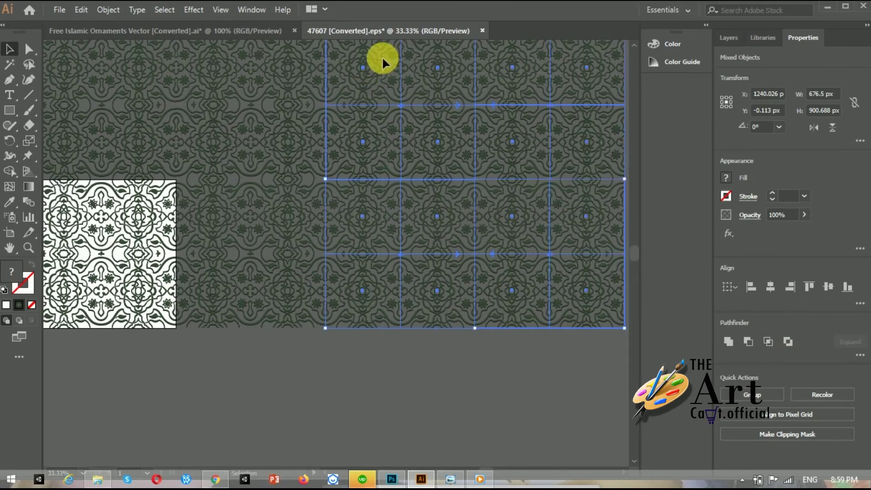
click(369, 379)
key(ctrl+minus)
key(ctrl+minus)
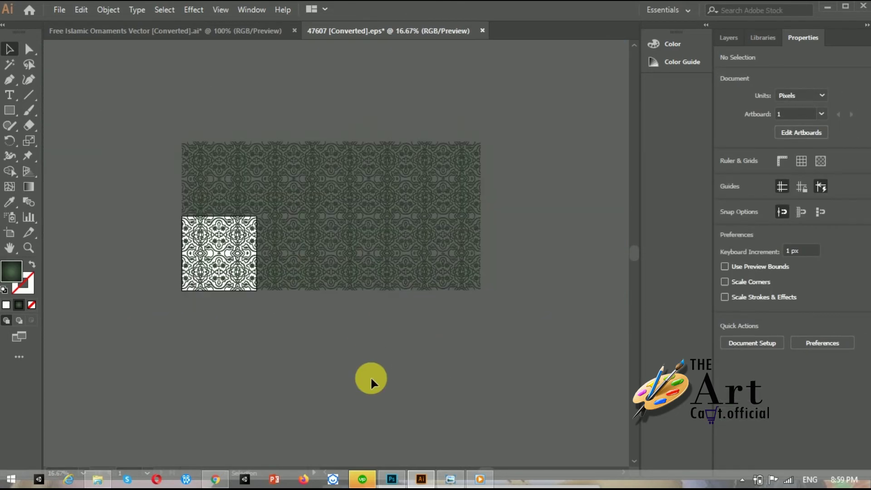
drag(244, 171, 361, 346)
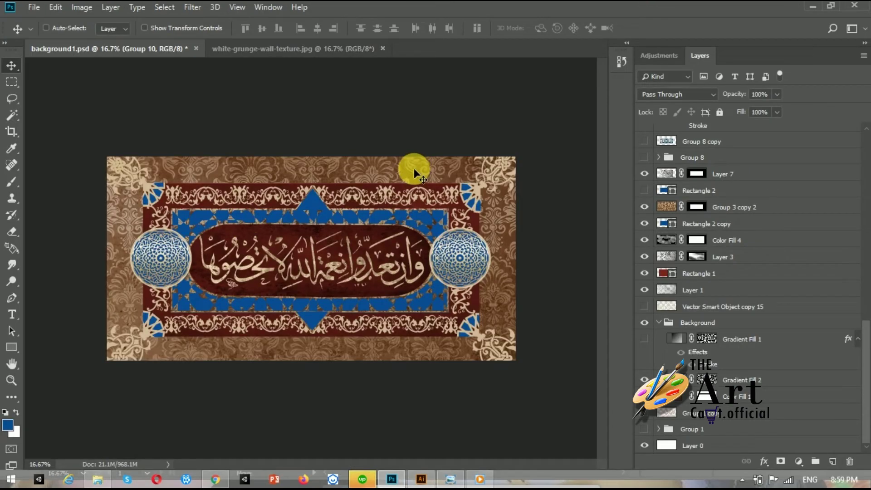
Paste the pattern, scale it to cover the whole banner and move it into the Background group.
key(ctrl+v)
drag(490, 152, 515, 136)
drag(457, 228, 415, 225)
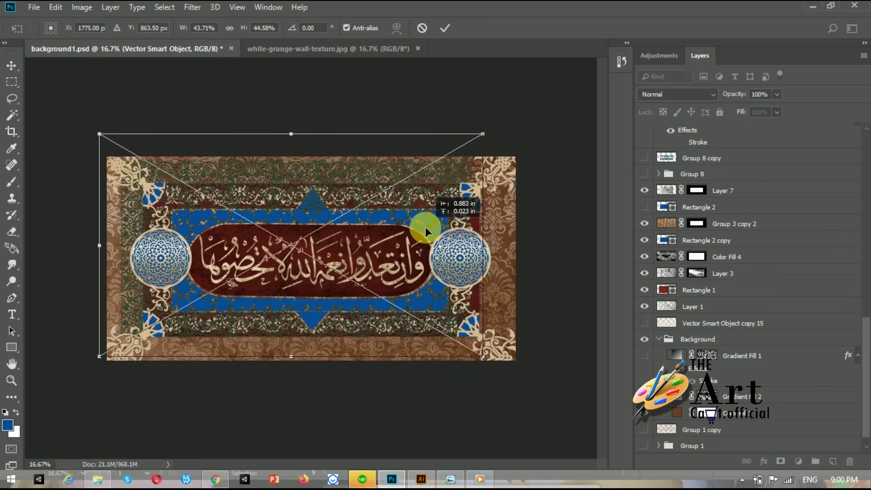
drag(472, 355, 516, 385)
drag(469, 346, 462, 341)
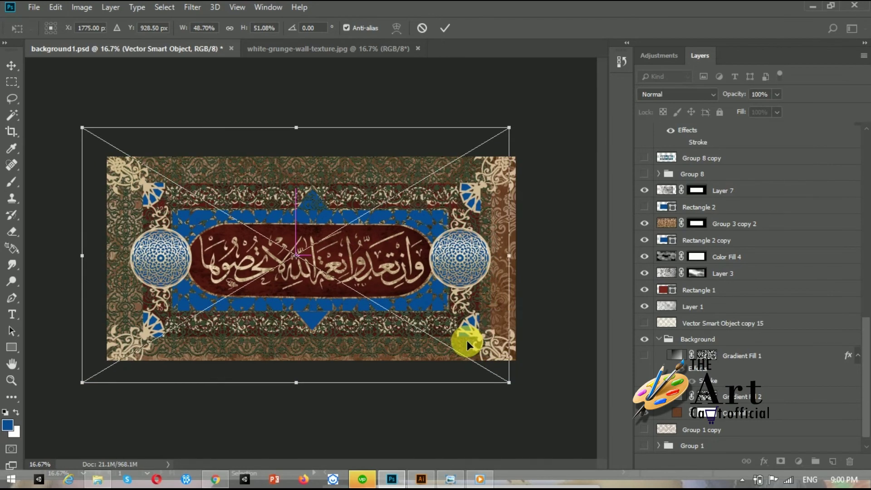
drag(508, 384, 535, 389)
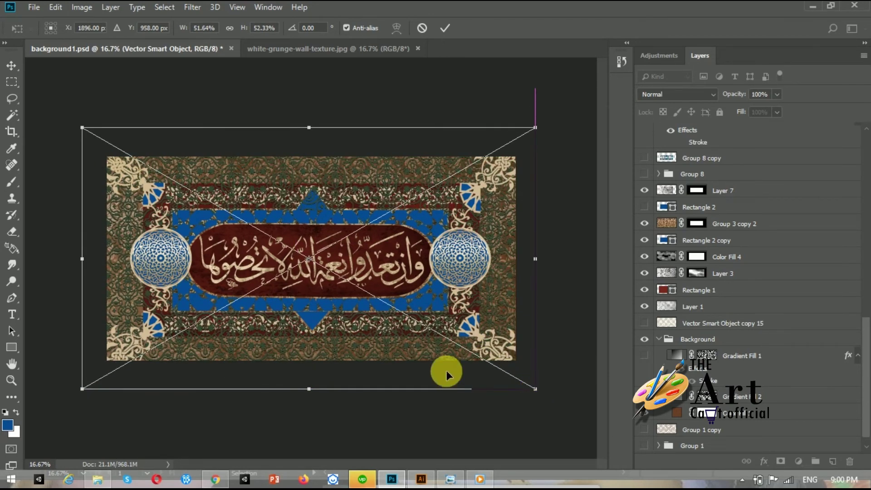
double_click(380, 181)
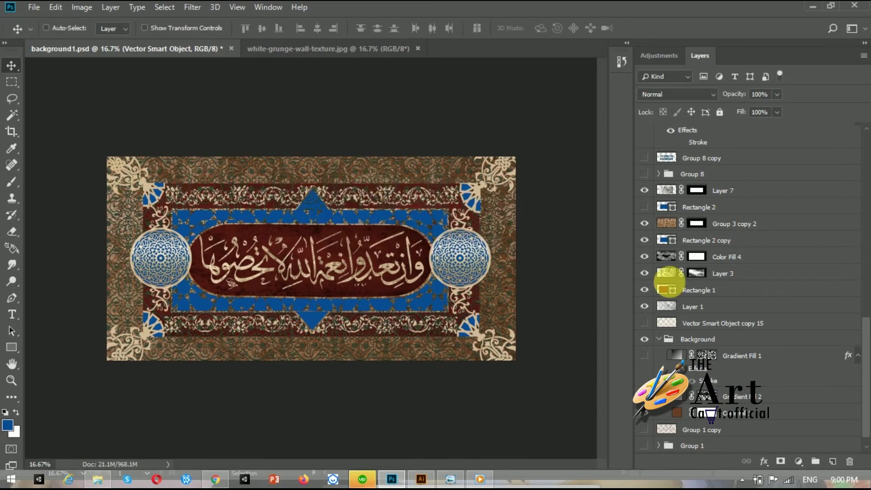
drag(863, 420, 863, 290)
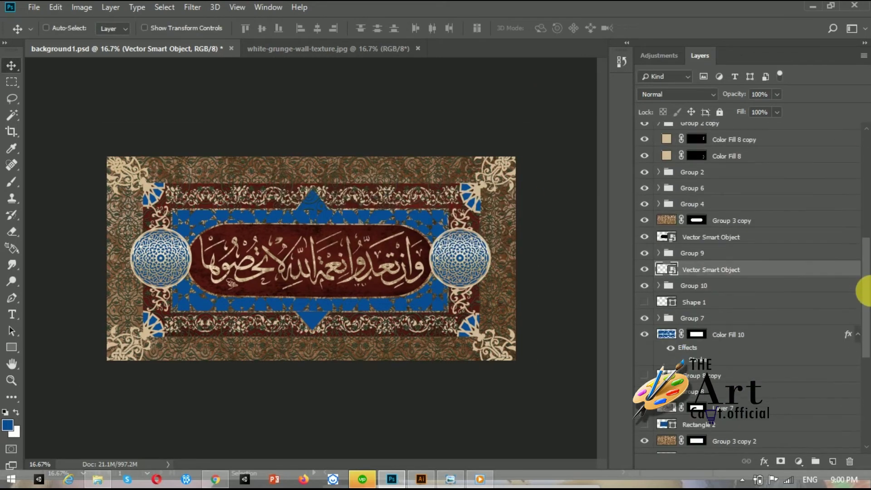
mouse_move(721, 280)
mouse_down()
mouse_move(696, 339)
mouse_move(655, 322)
mouse_up()
Tint the pattern with a Solid Color fill of beige sampled from the banner.
ctrl+click(673, 322)
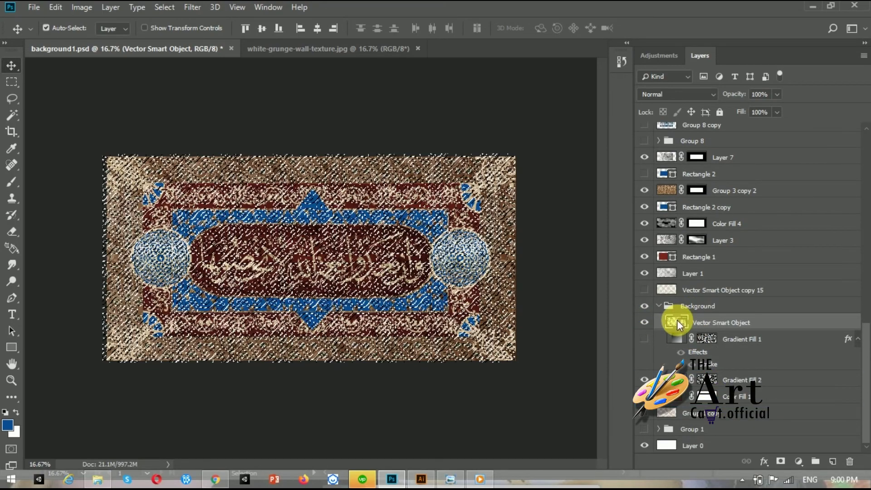
click(798, 461)
click(792, 237)
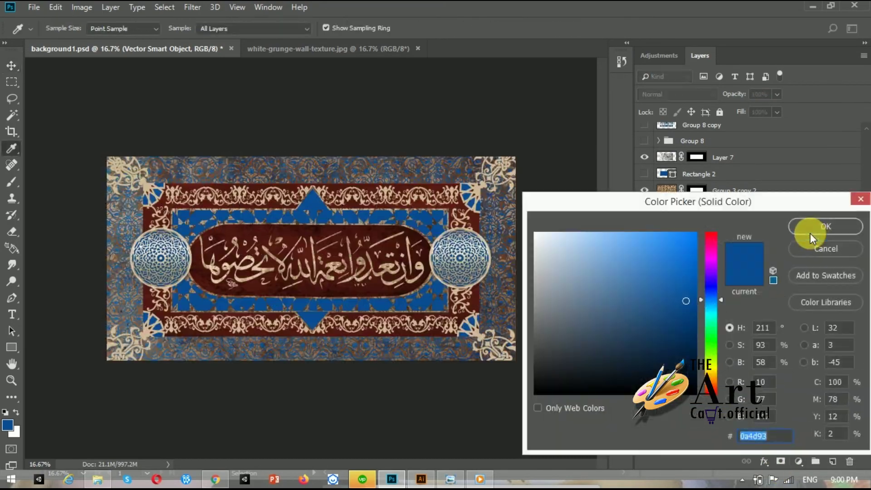
click(503, 161)
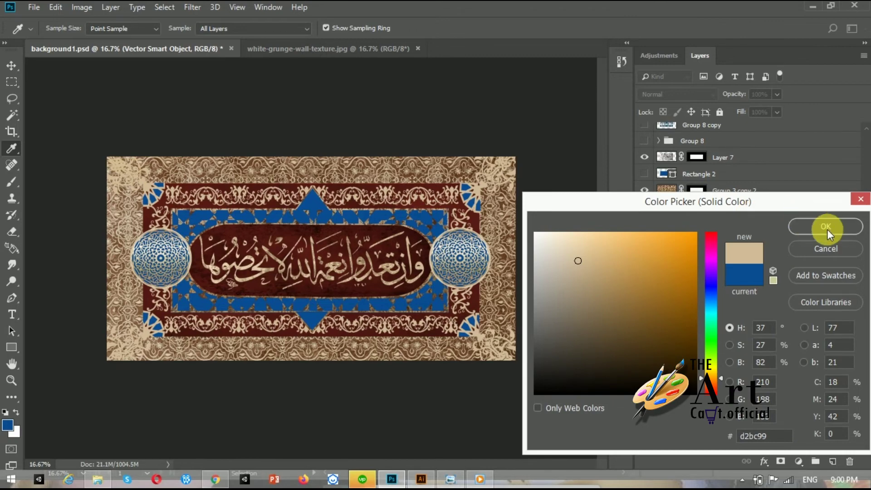
click(826, 229)
key(ctrl+plus)
Give Color Fill 11 a beige 13 px stroke at 100% opacity, sampled from the ornament colour.
key(ctrl+minus)
key(ctrl+minus)
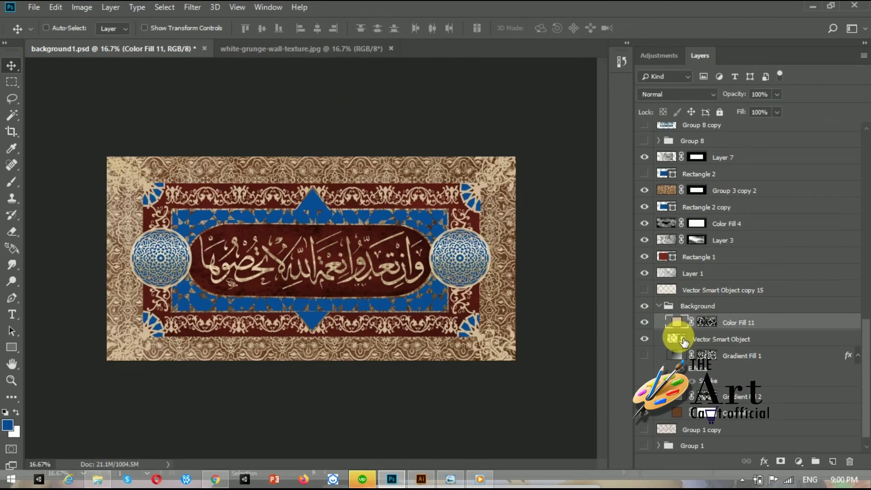
click(766, 461)
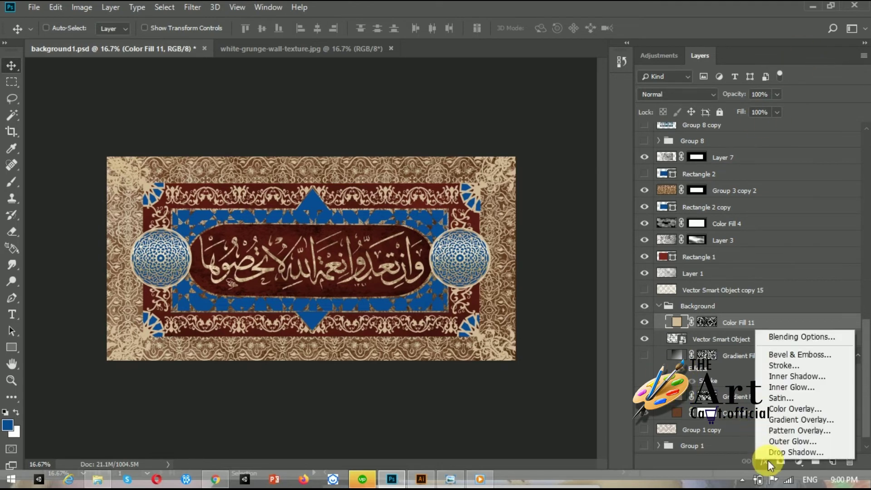
click(774, 367)
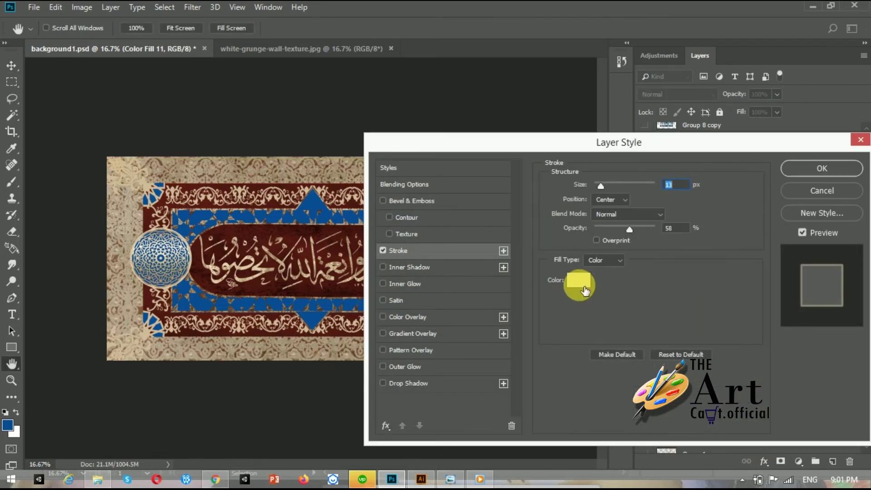
click(585, 291)
click(251, 188)
click(133, 170)
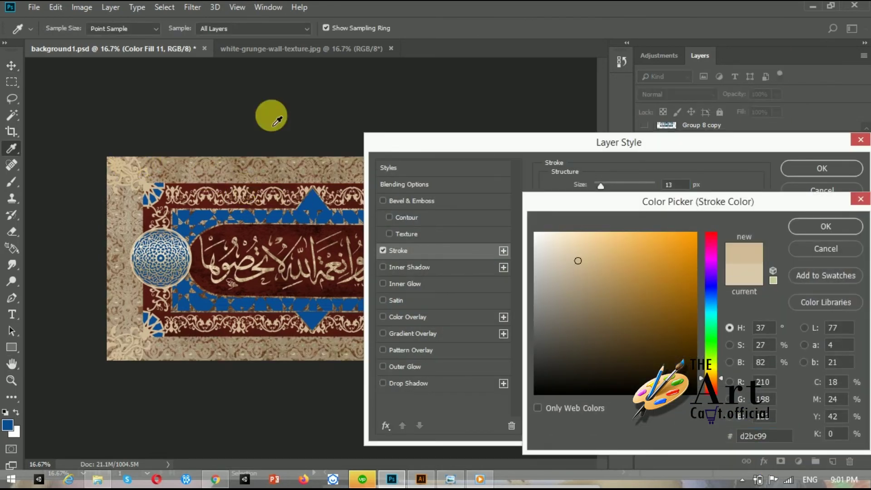
click(826, 226)
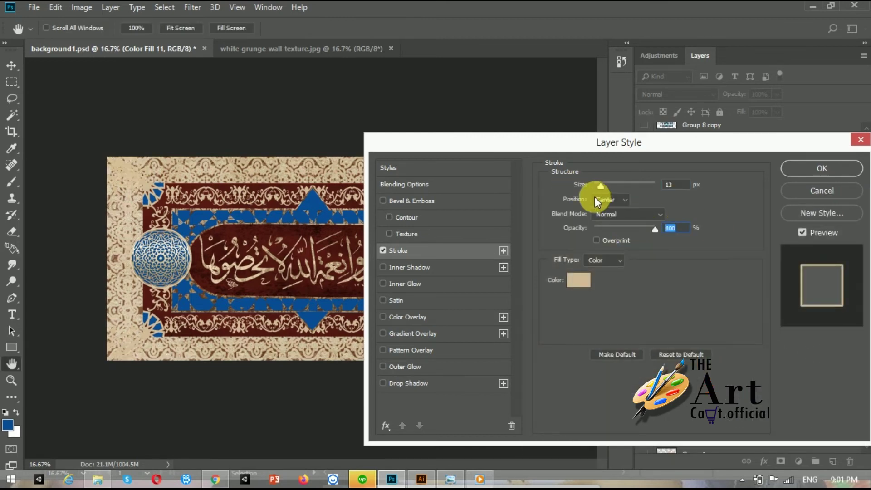
drag(601, 186, 597, 186)
key(Return)
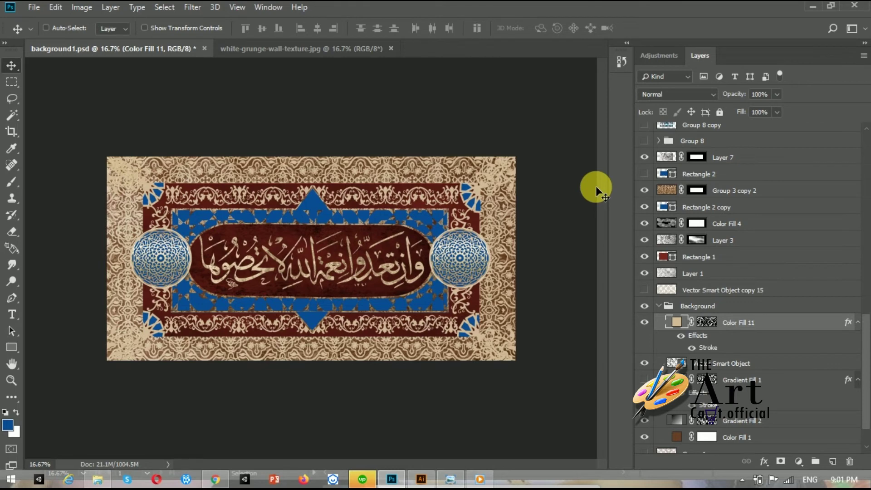
Draw a dark brown rectangle covering the whole banner.
click(12, 350)
click(117, 28)
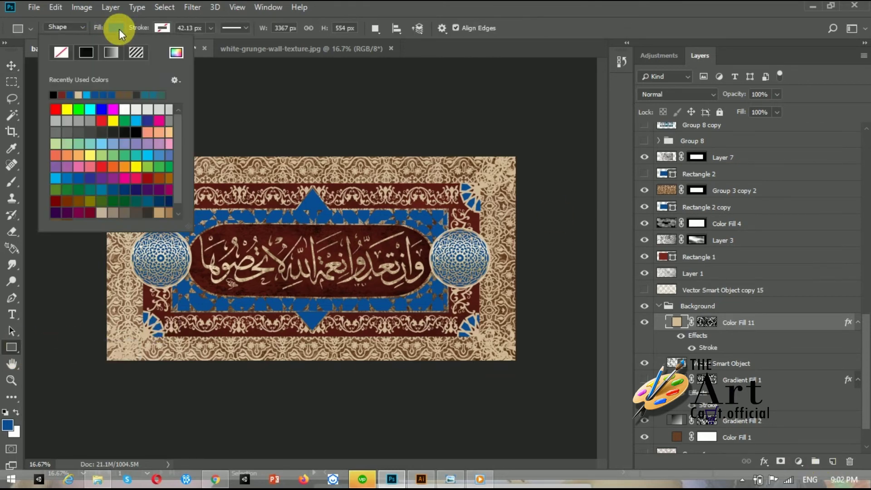
click(177, 53)
click(321, 266)
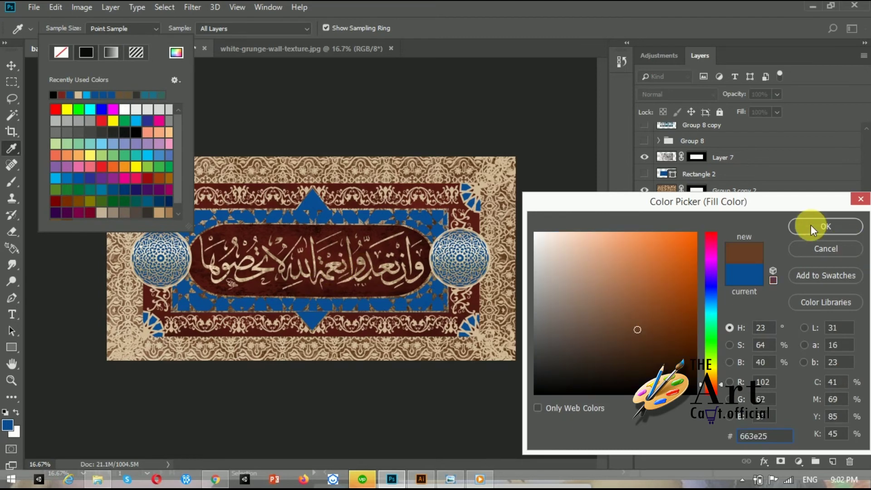
click(812, 225)
click(116, 28)
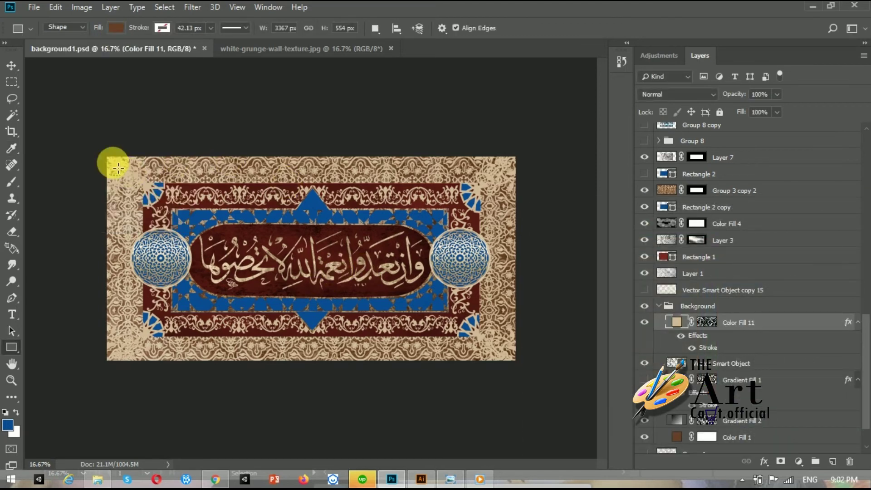
drag(112, 162, 521, 365)
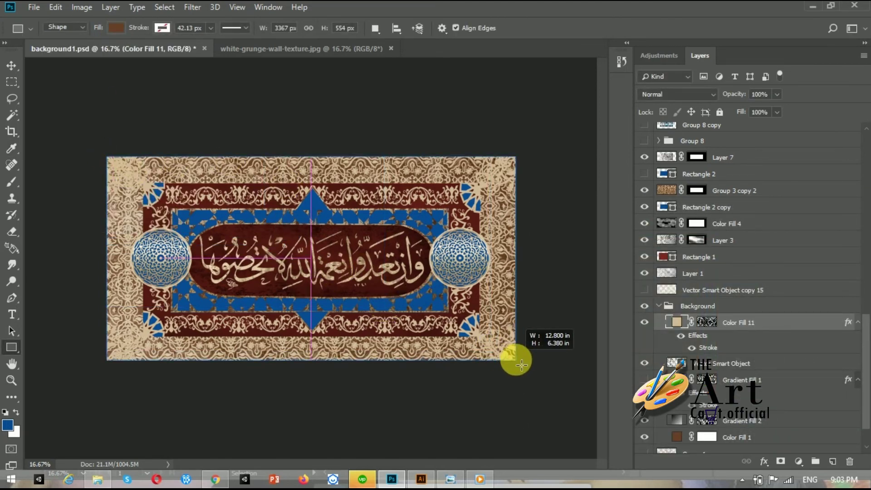
click(593, 128)
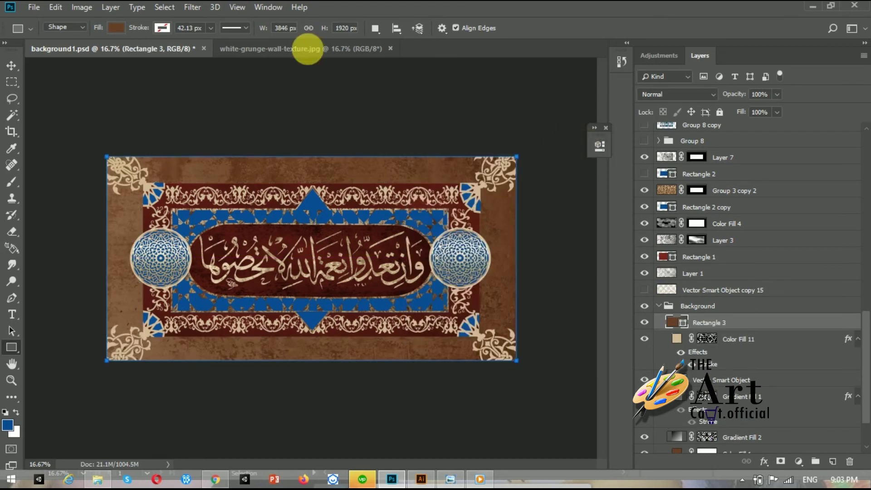
Set the rectangle to no fill with a dark brown 56.53 px stroke.
click(117, 28)
click(107, 52)
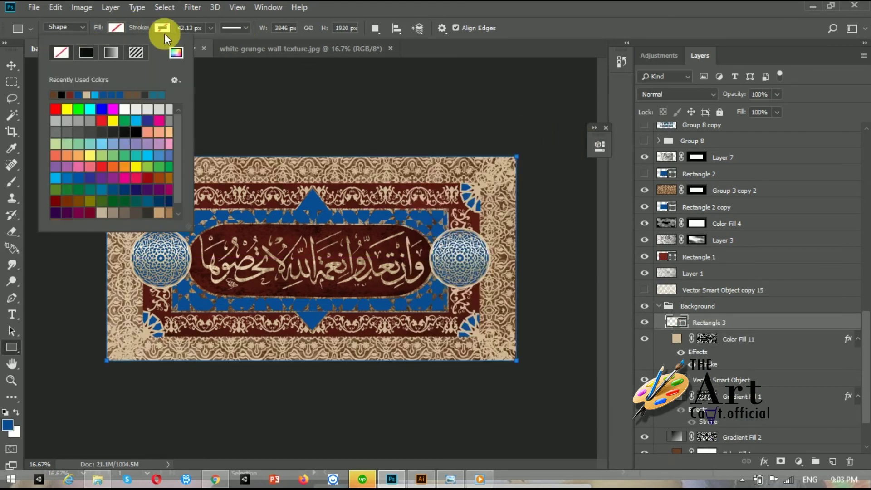
click(223, 54)
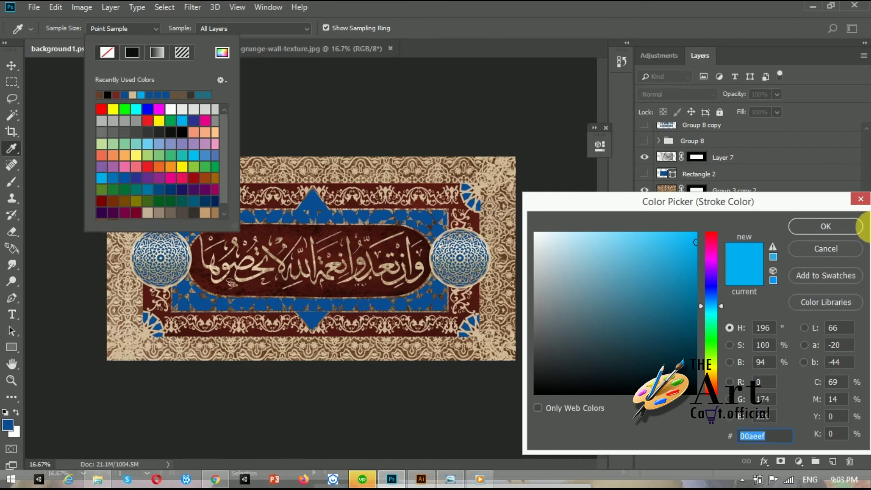
click(810, 227)
click(222, 55)
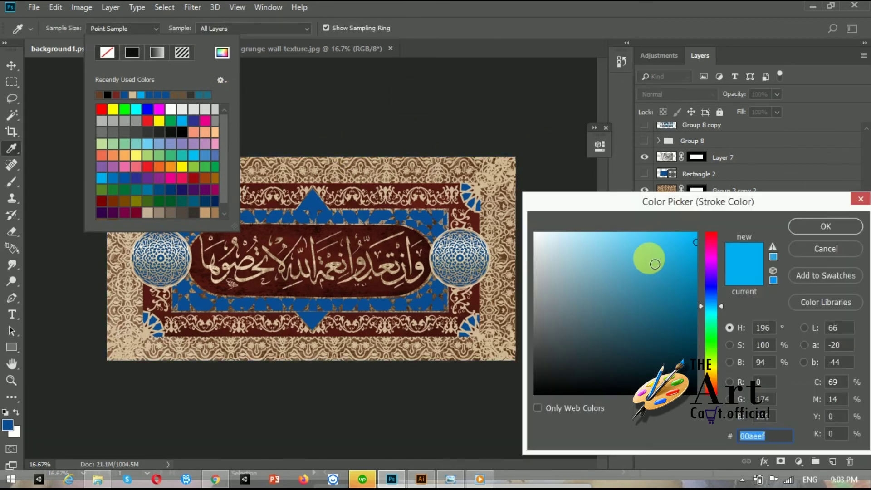
click(825, 248)
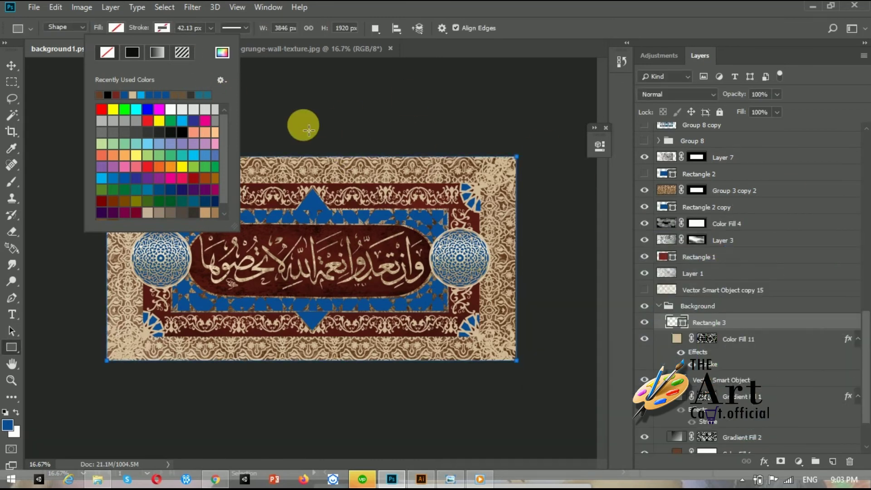
click(105, 95)
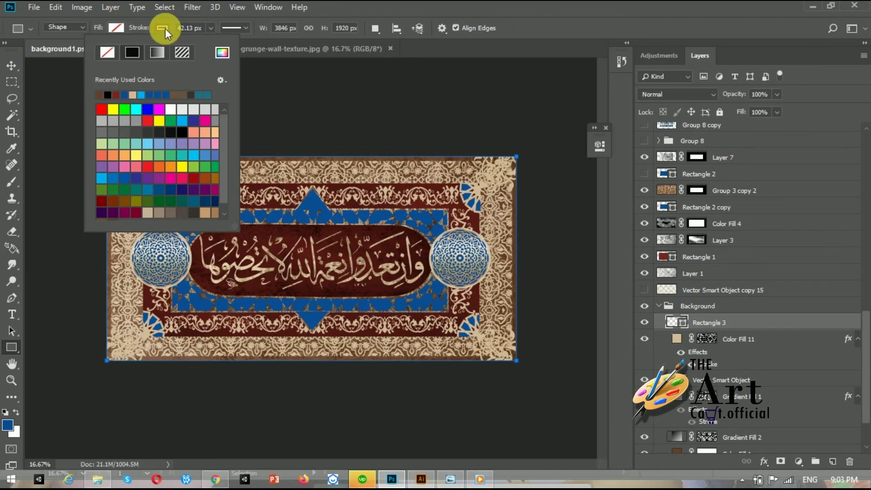
click(209, 28)
drag(211, 42, 214, 43)
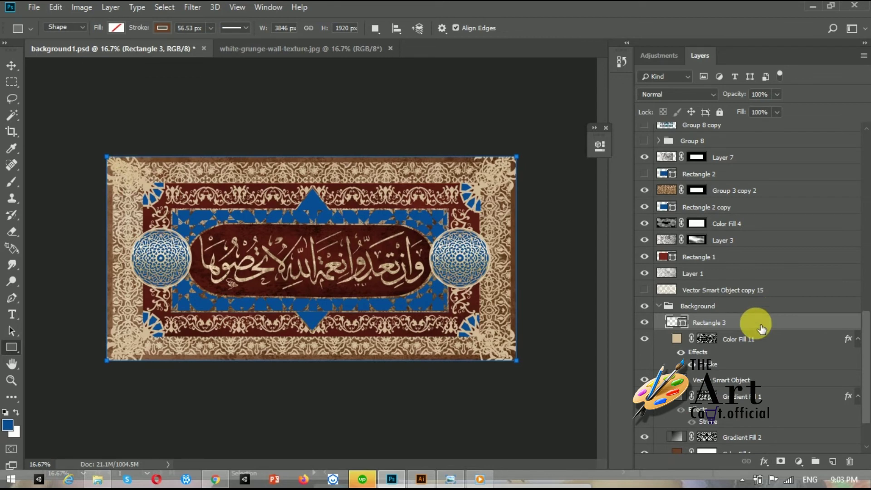
click(644, 306)
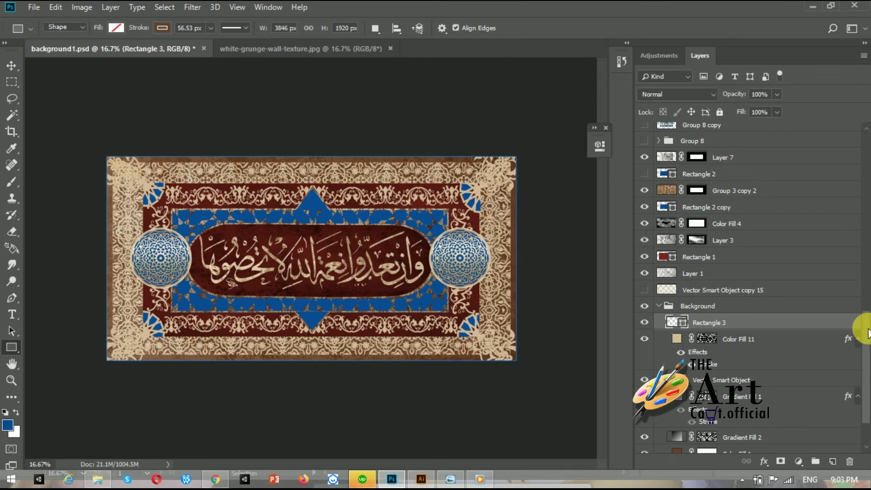
click(644, 273)
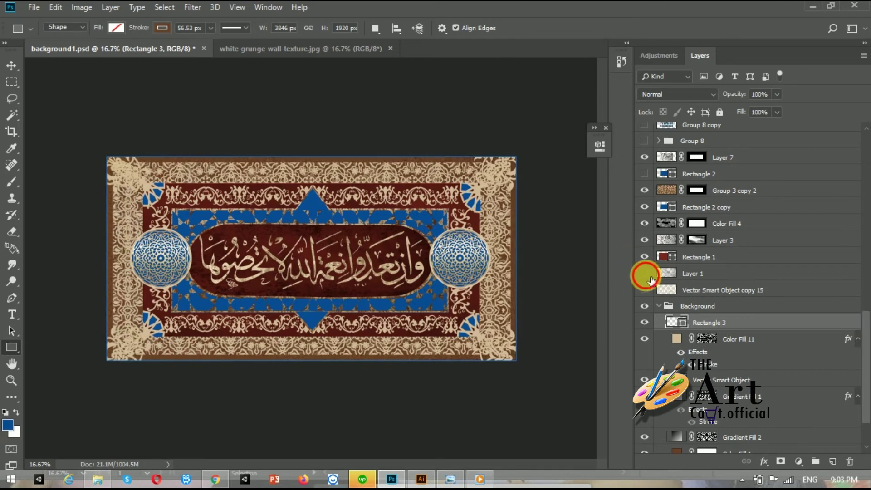
Move the Layer 1 texture into the Background group and toggle Groups 7 and 4 to inspect the borders.
click(683, 274)
key(ctrl+t)
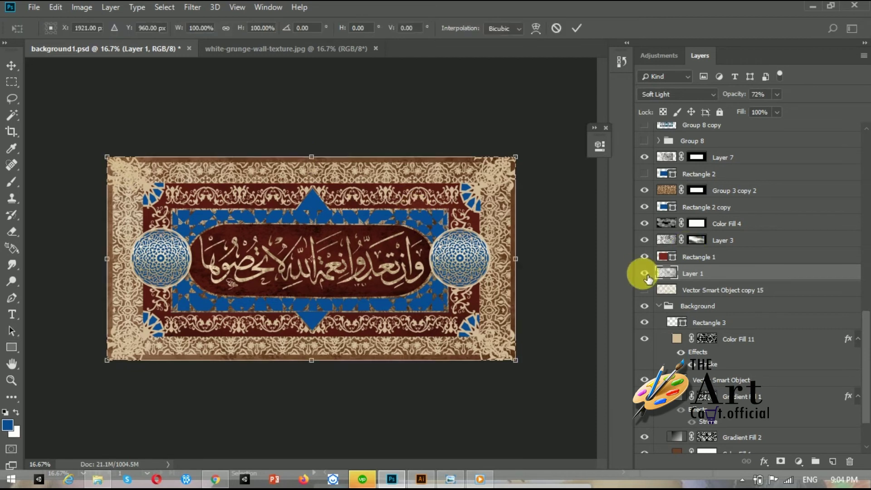
key(Return)
key(u)
drag(721, 281, 731, 337)
drag(861, 327, 857, 296)
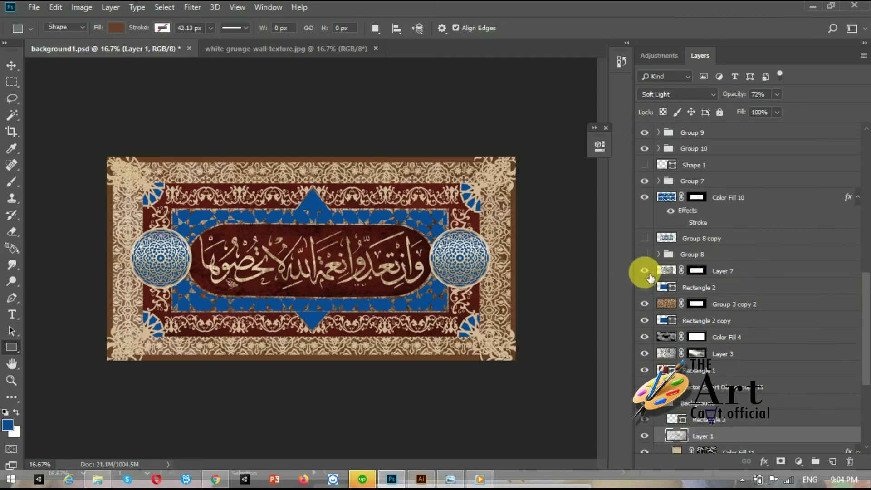
click(645, 181)
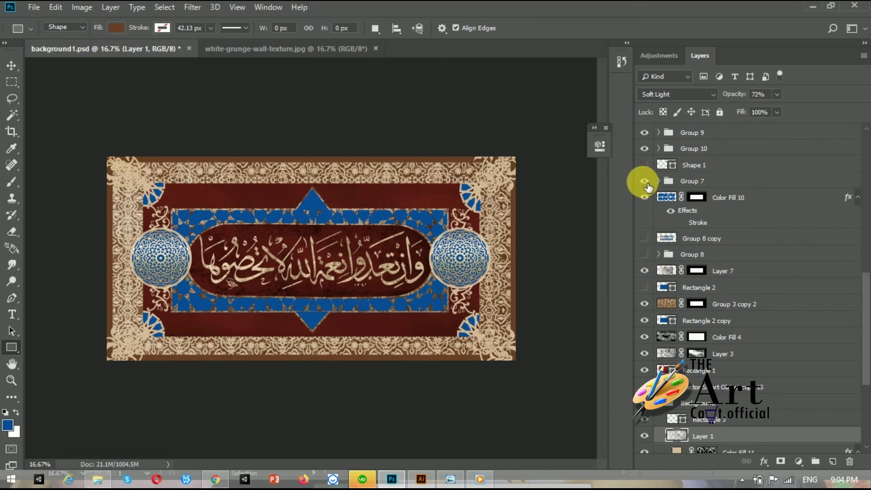
drag(862, 272, 862, 222)
click(644, 232)
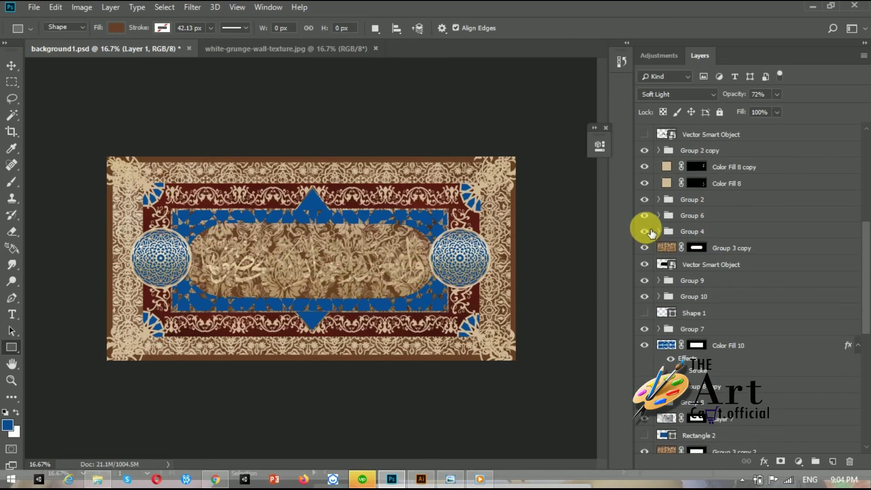
drag(864, 272, 864, 150)
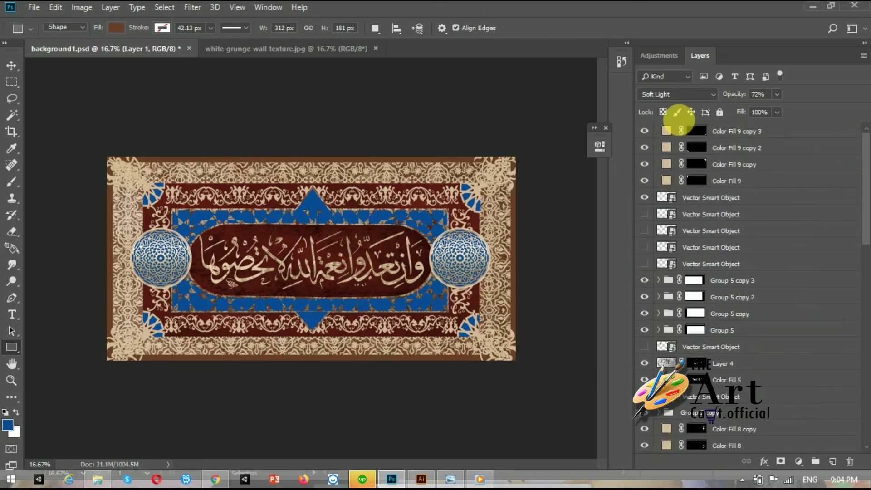
Group the four Color Fill 9 layers as Group 11 inside Background and delete the stray gold ornament.
click(728, 131)
shift+click(735, 180)
key(ctrl+g)
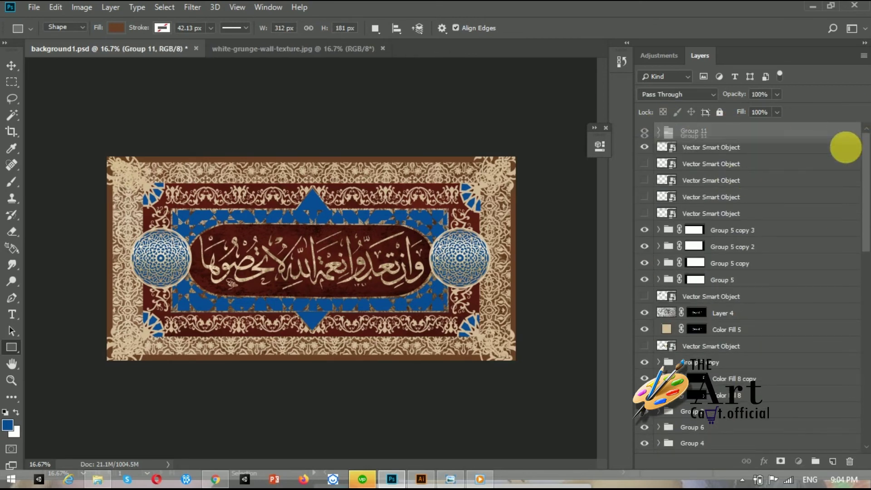
mouse_move(841, 131)
mouse_down()
mouse_move(821, 456)
mouse_move(778, 439)
mouse_up()
click(864, 240)
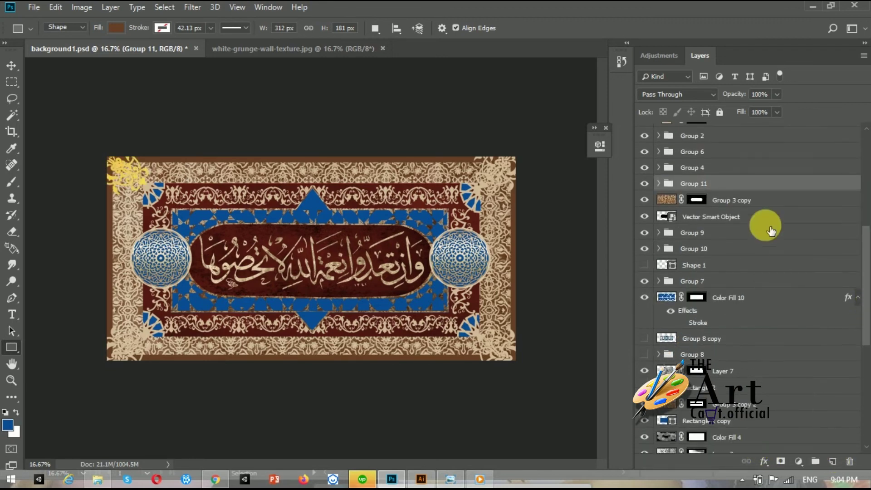
drag(720, 460, 716, 306)
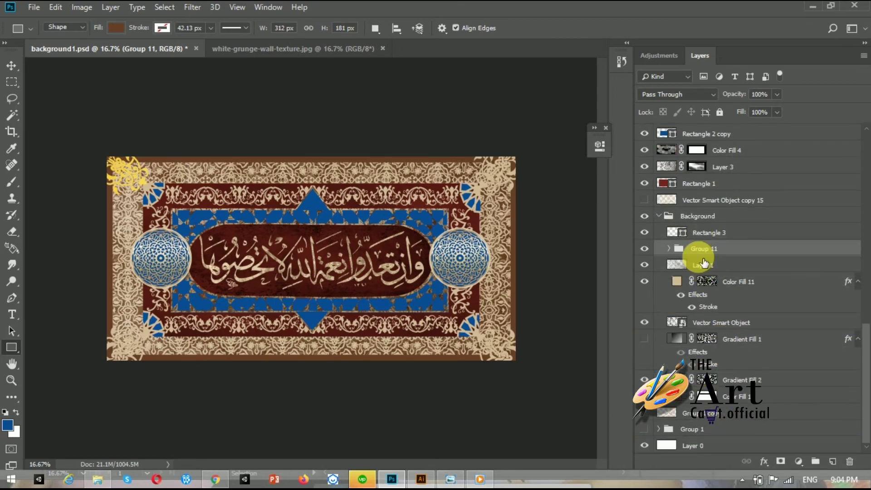
drag(865, 344, 847, 112)
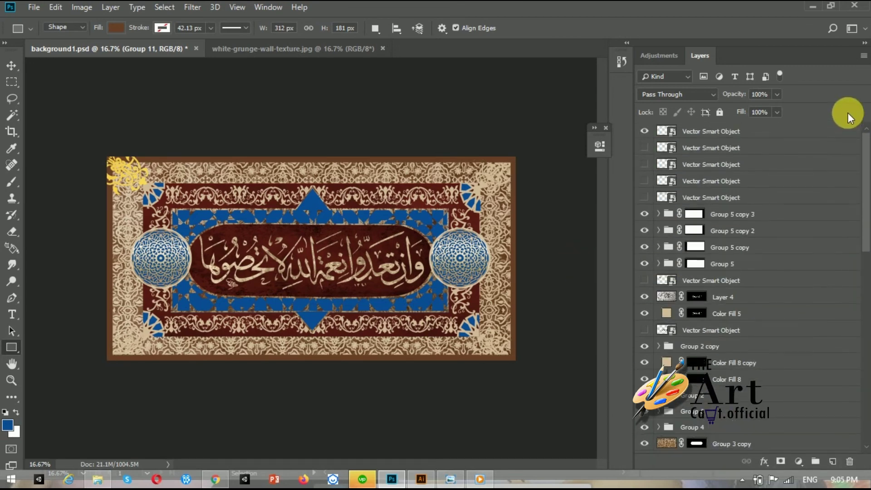
click(713, 131)
key(Delete)
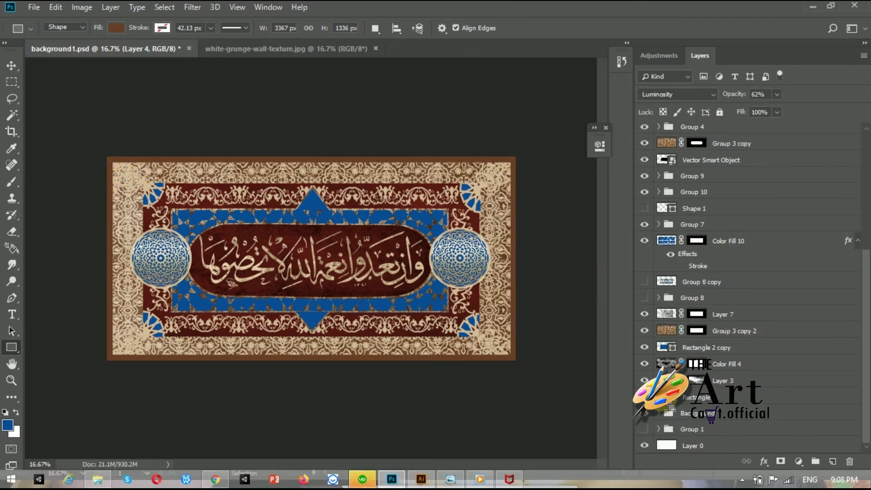
Duplicate the Layer 3 grunge texture several times and apply the layer mask on Layer 3 copy 4.
ctrl+click(667, 402)
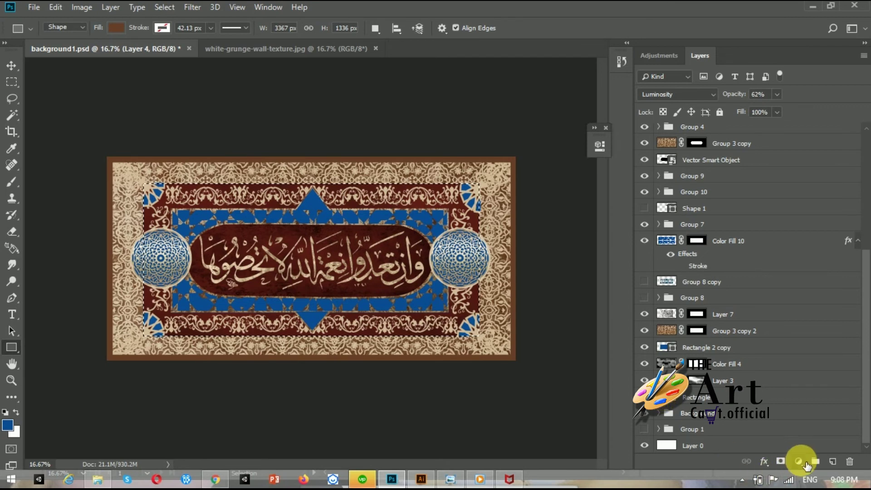
click(645, 363)
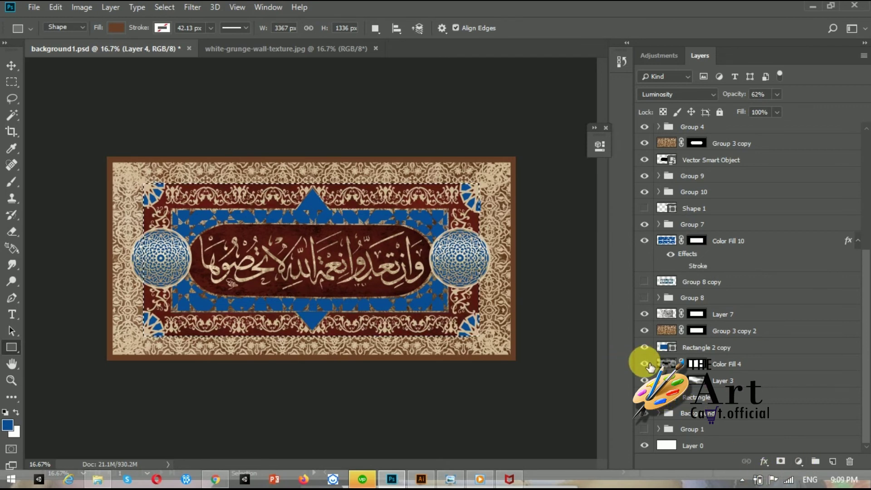
key(ctrl+d)
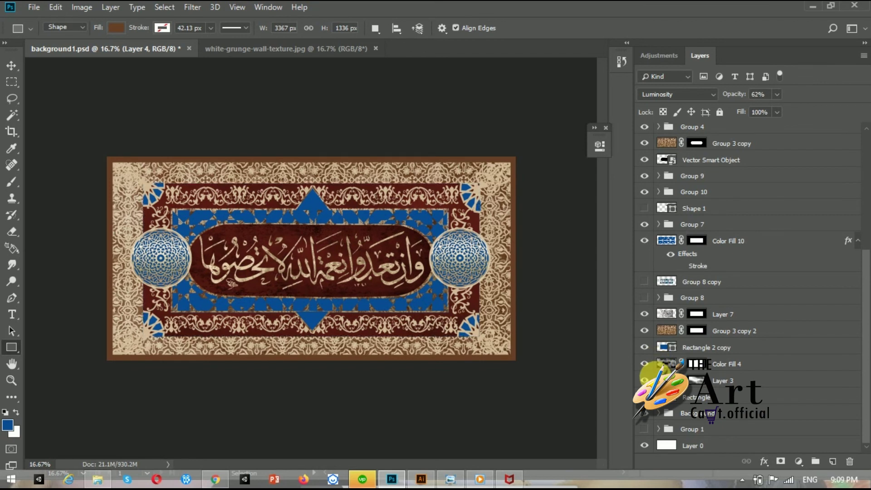
click(662, 380)
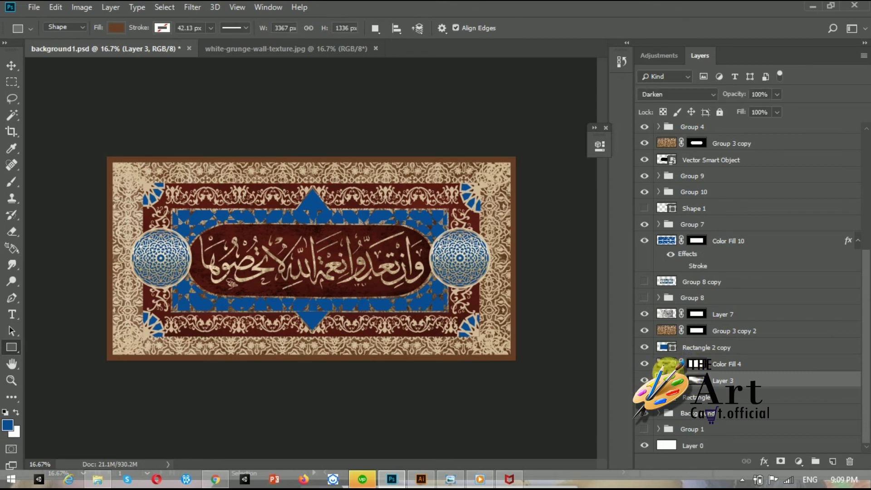
key(ctrl+j)
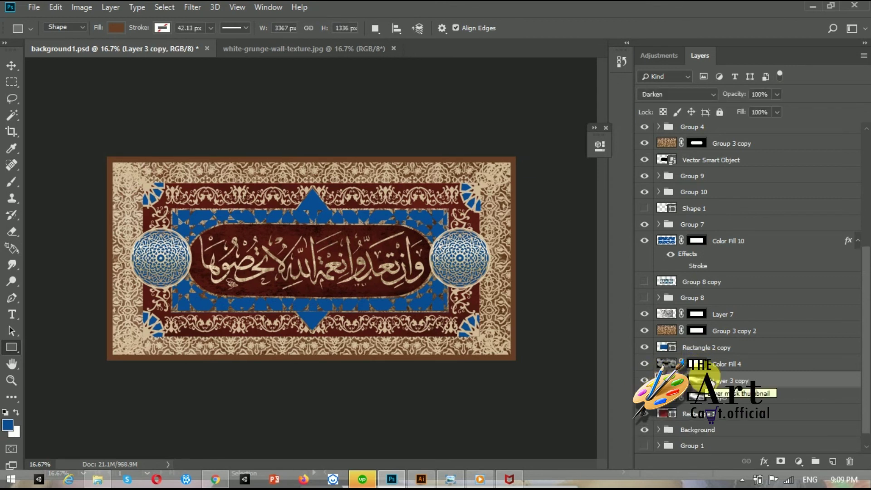
key(ctrl+j)
key(ctrl+j)
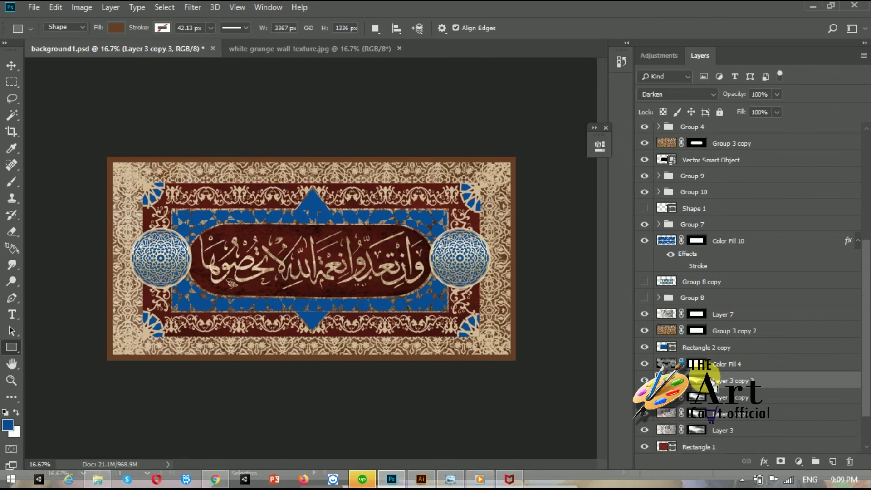
key(ctrl+j)
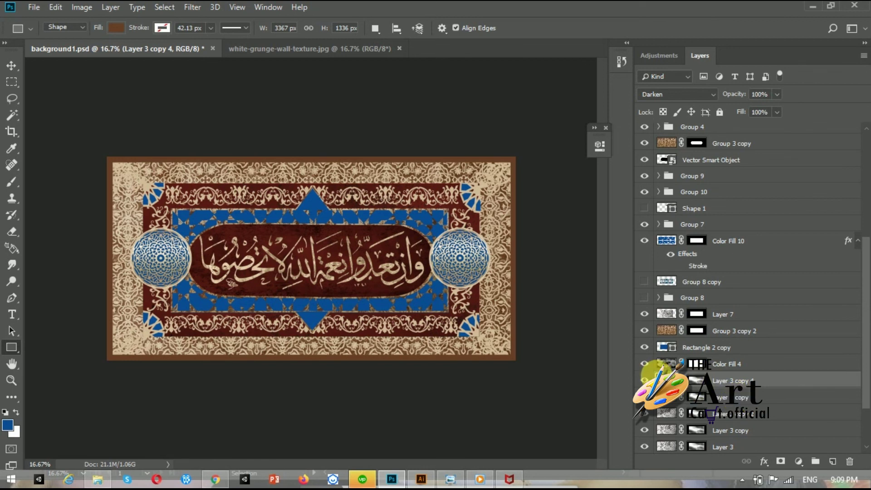
key(ctrl+t)
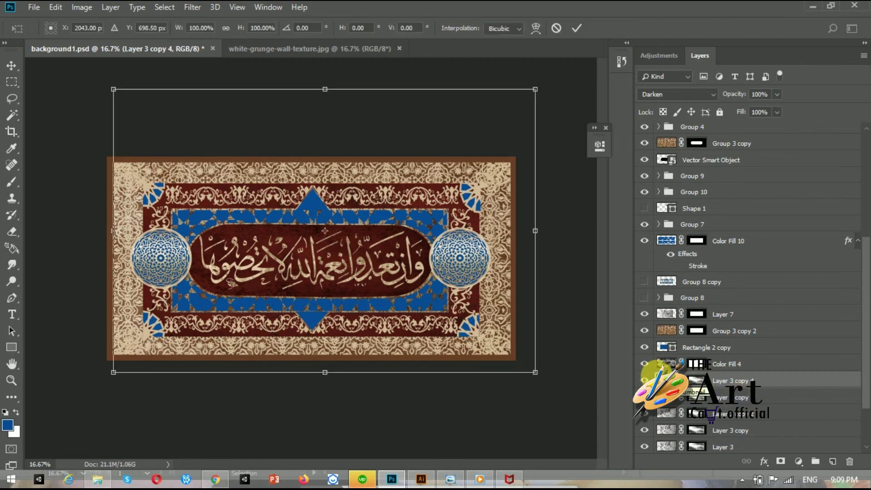
key(u)
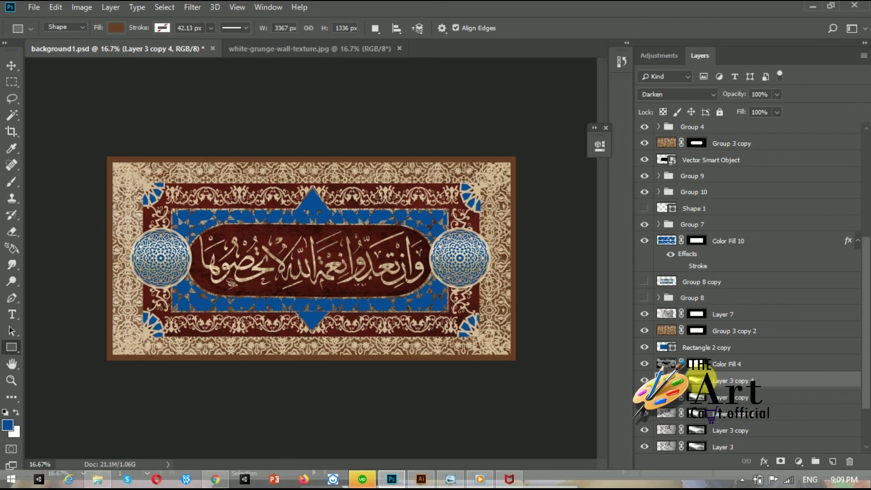
right_click(699, 381)
click(751, 295)
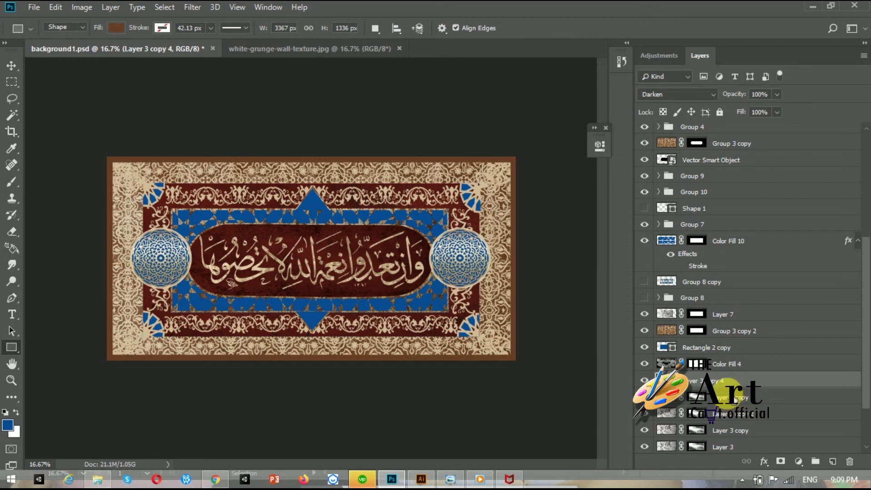
Merge all Layer 3 texture copies into Layer 3 copy 4 and set it to Darken blending.
shift+click(731, 398)
shift+click(728, 422)
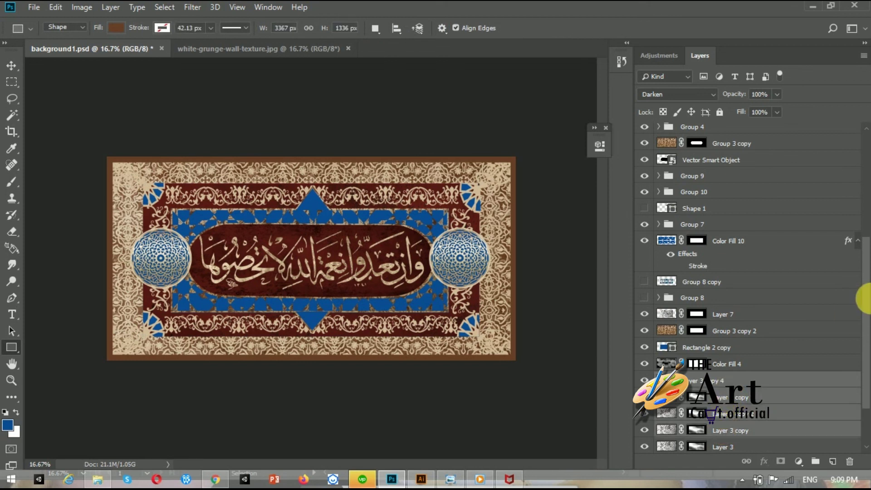
drag(864, 296, 861, 345)
shift+click(769, 383)
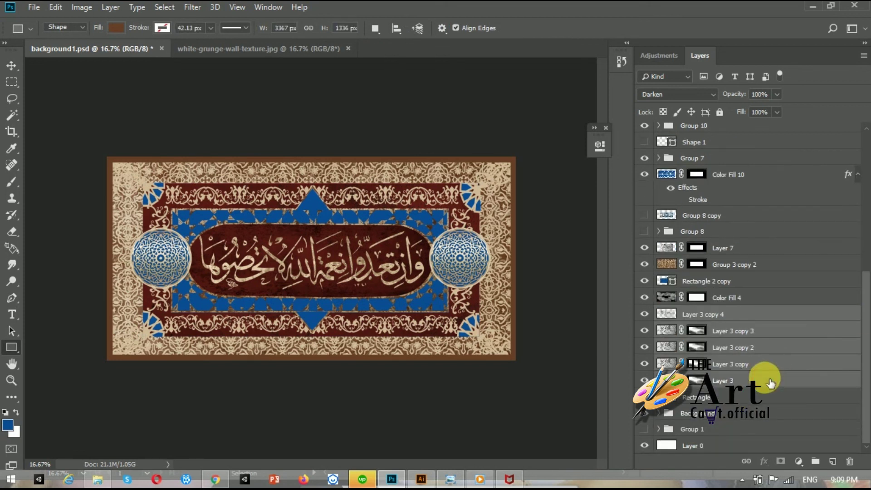
right_click(765, 378)
click(660, 352)
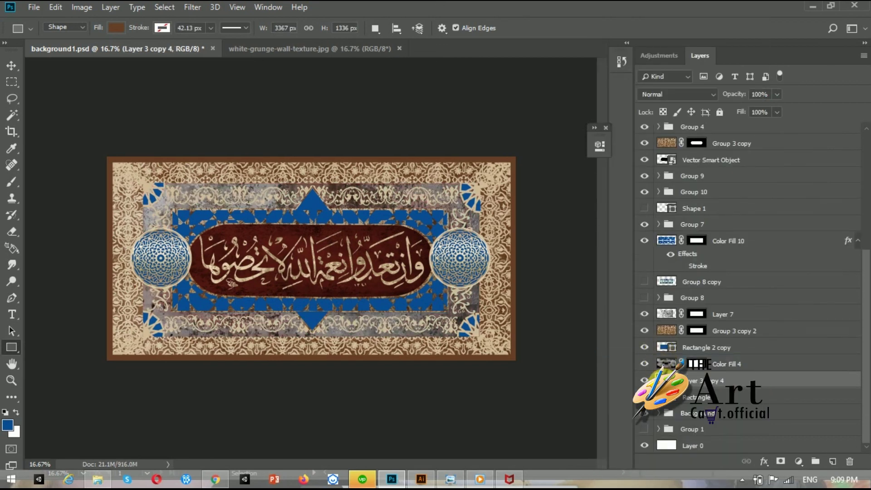
click(683, 94)
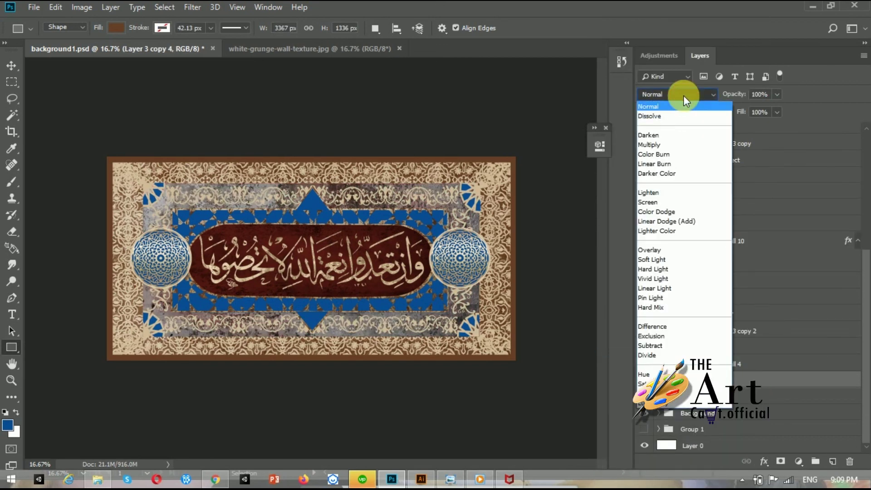
click(667, 135)
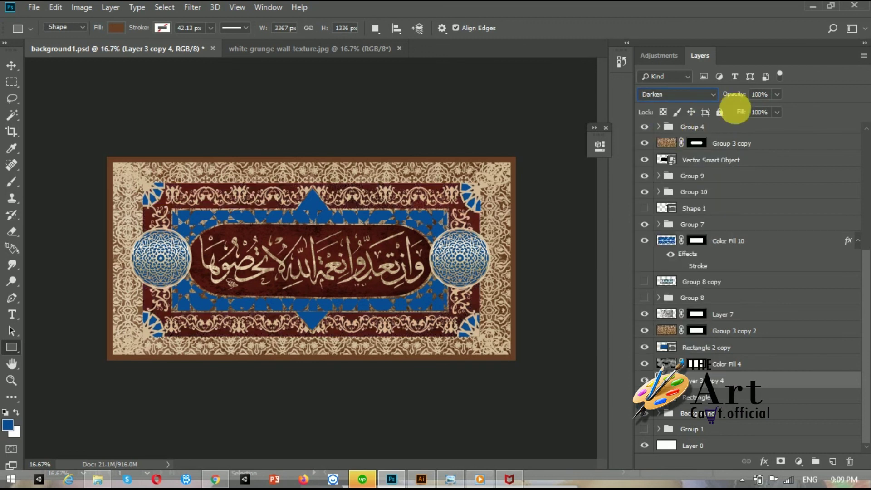